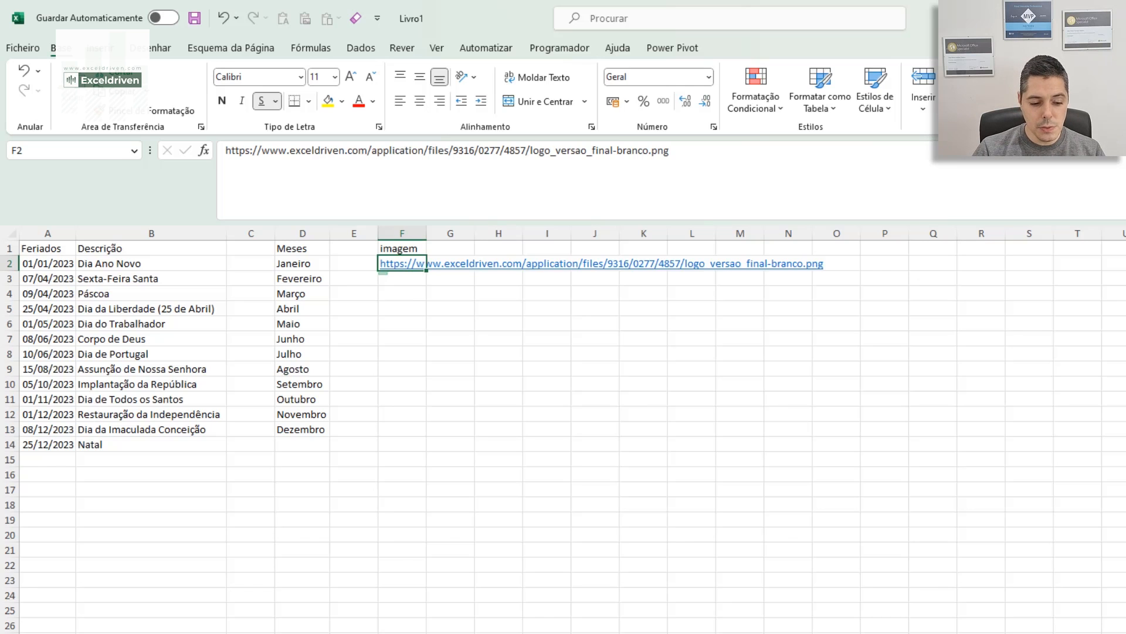
- Rename the holiday data sheet as Aux. and add a new sheet placed before it
key("alt+F11")
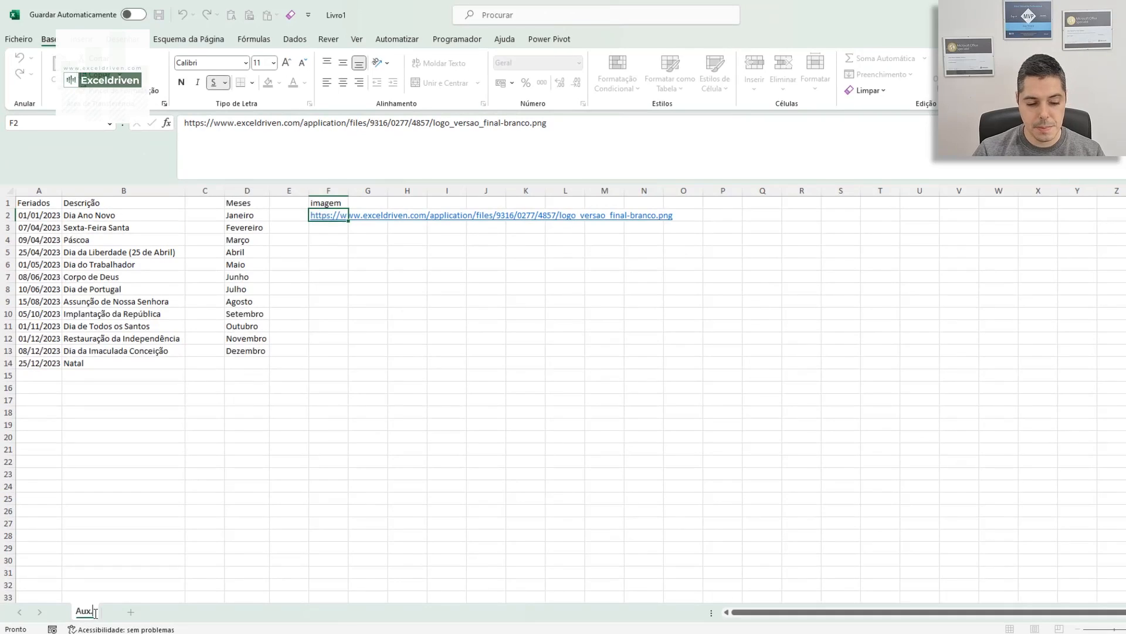
left_click(129, 612)
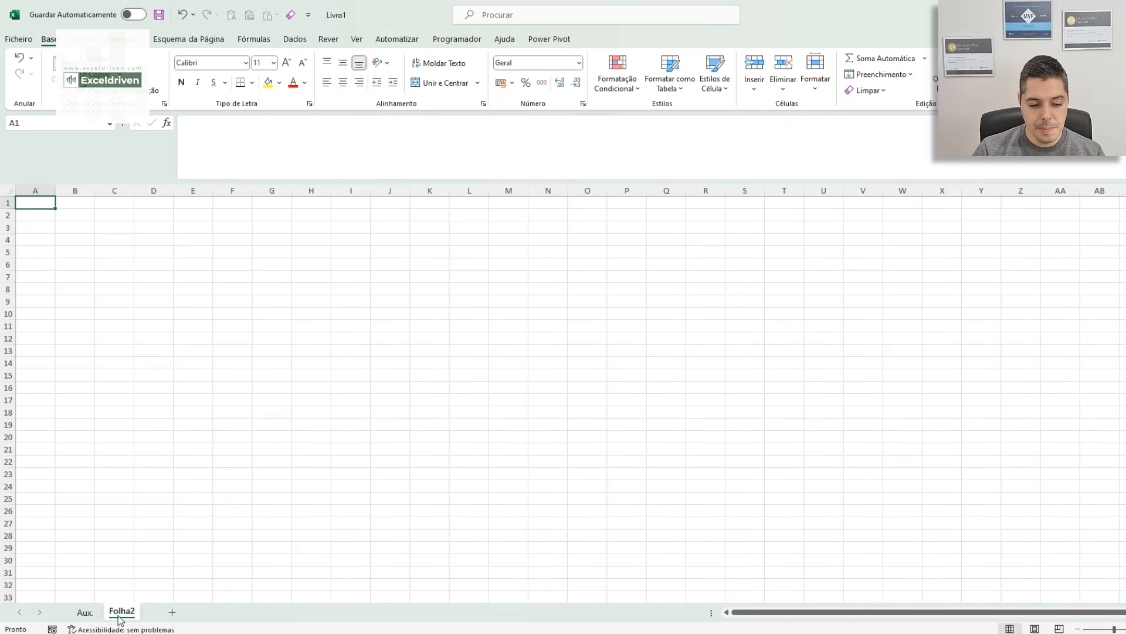
left_click_drag(84, 615, 83, 616)
- Rename the new blank sheet as CALENDÁRIO
double_click(88, 614)
type("CAL")
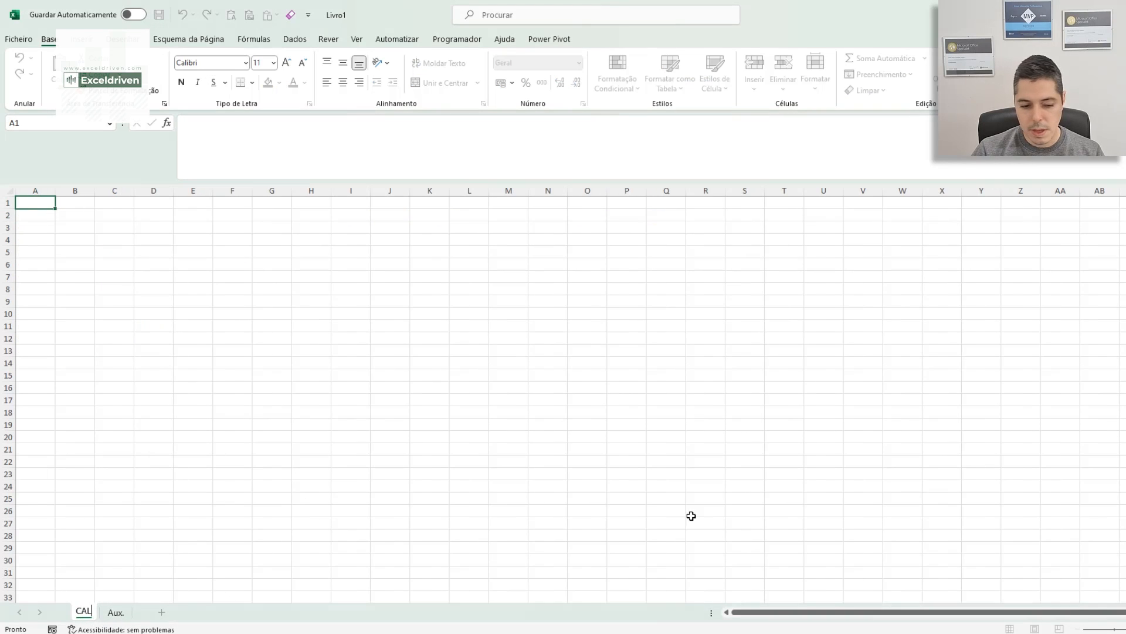
type("ENDÁR")
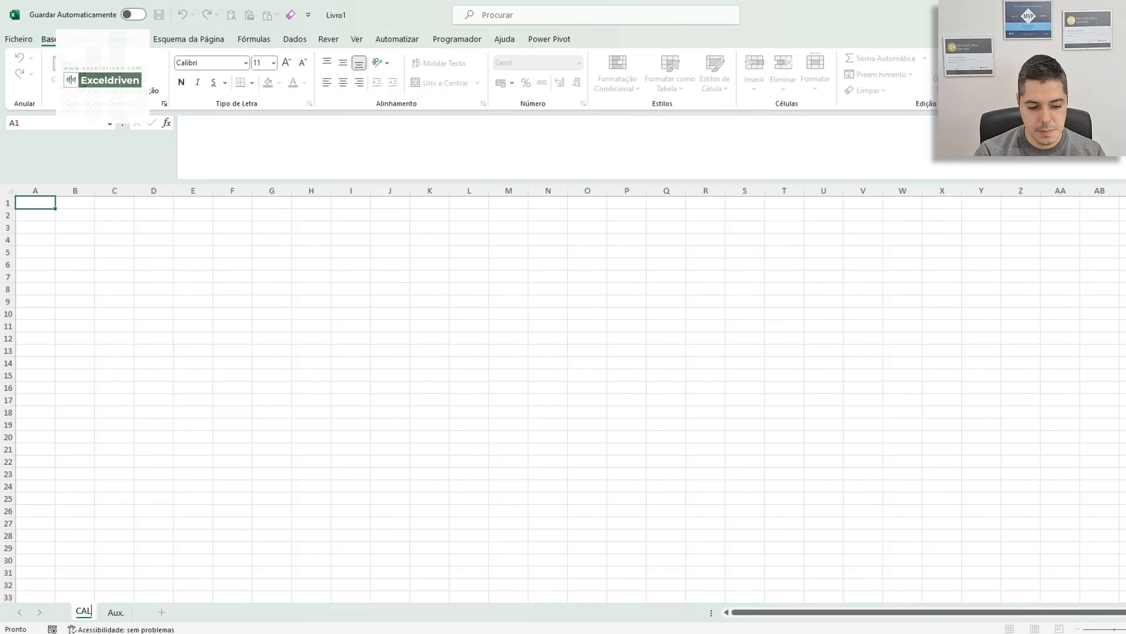
type("IO")
key("Return")
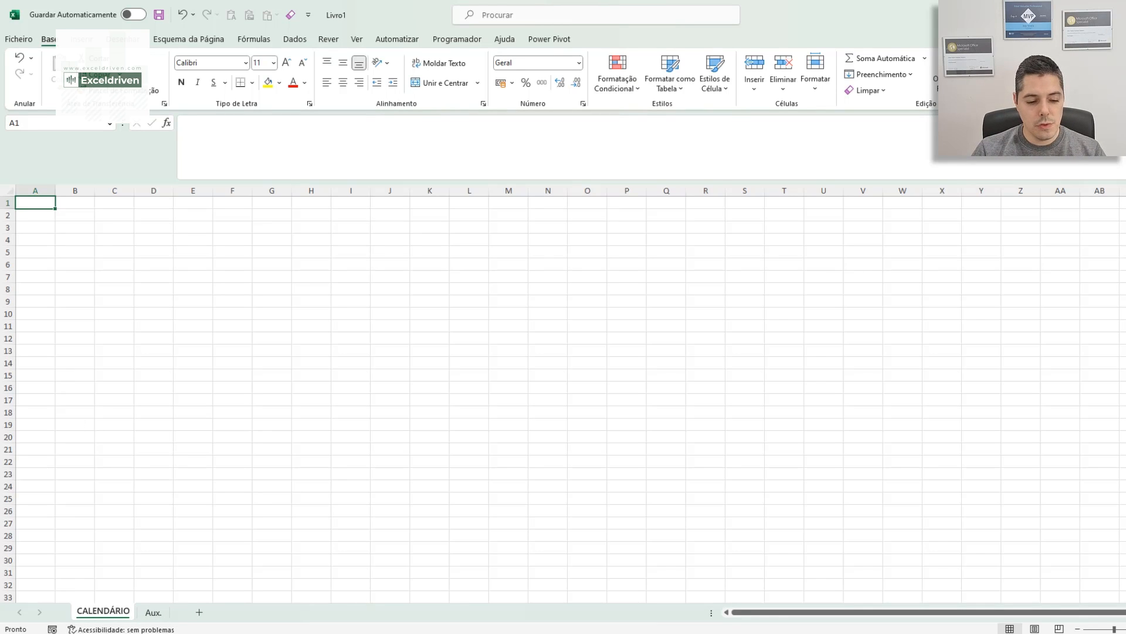
- On the Aux. sheet, convert the holiday list A1:B14 into a table with headers
left_click(154, 611)
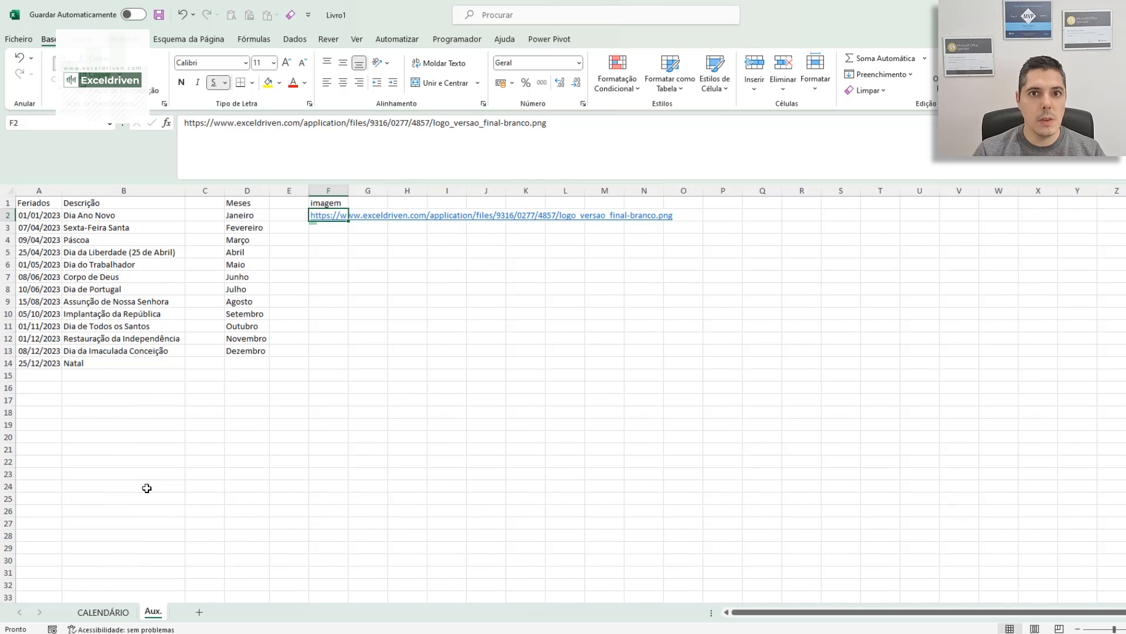
left_click(59, 229)
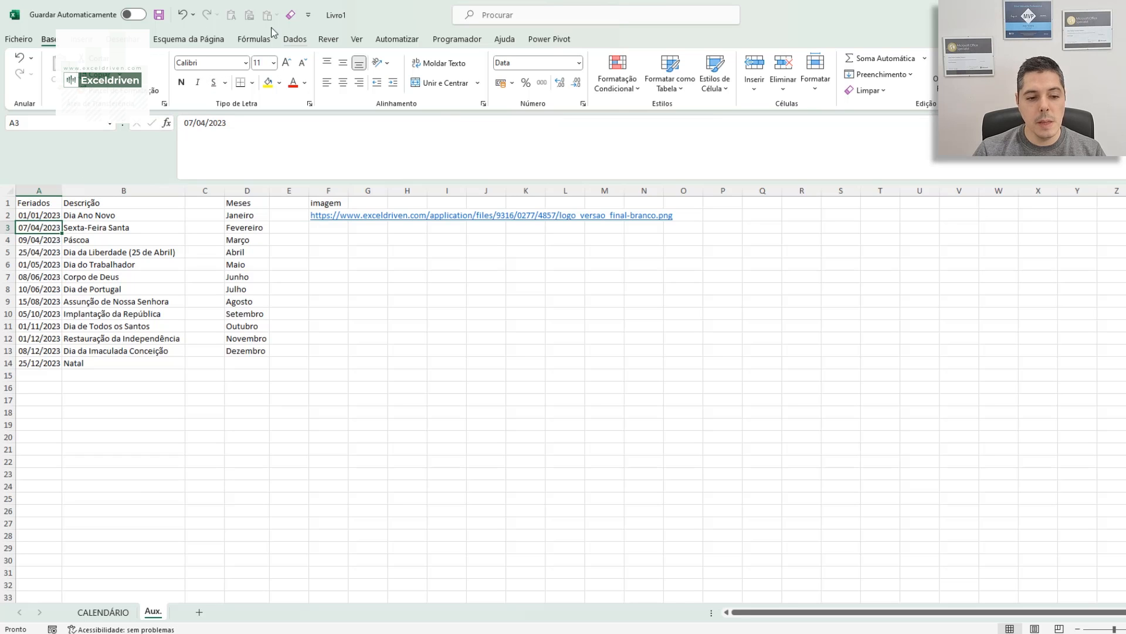
left_click(82, 38)
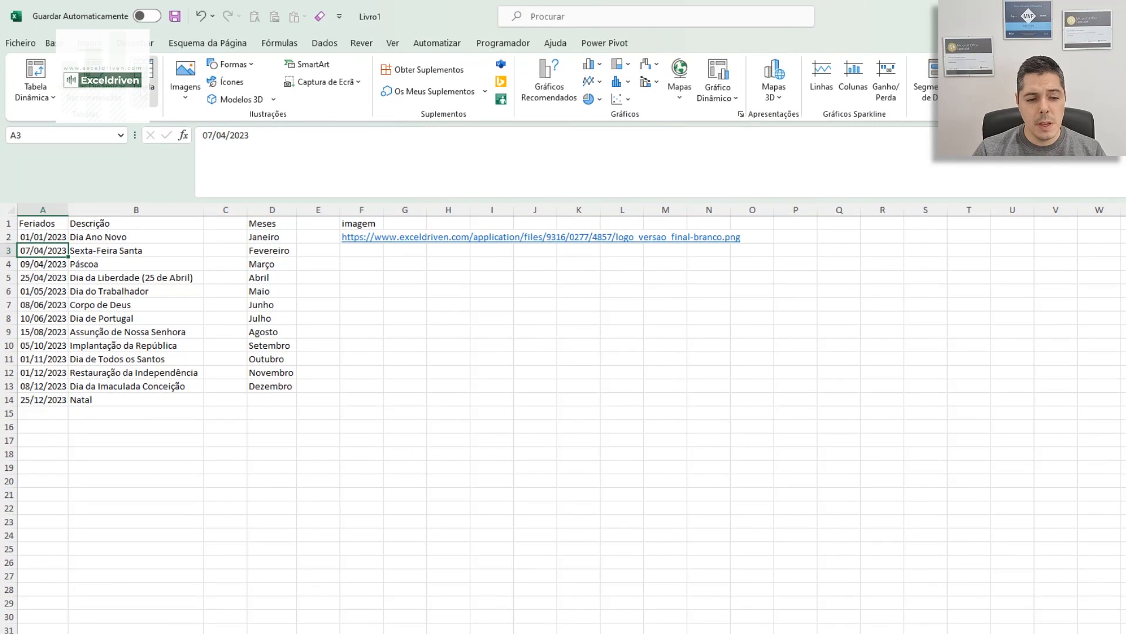
left_click(143, 94)
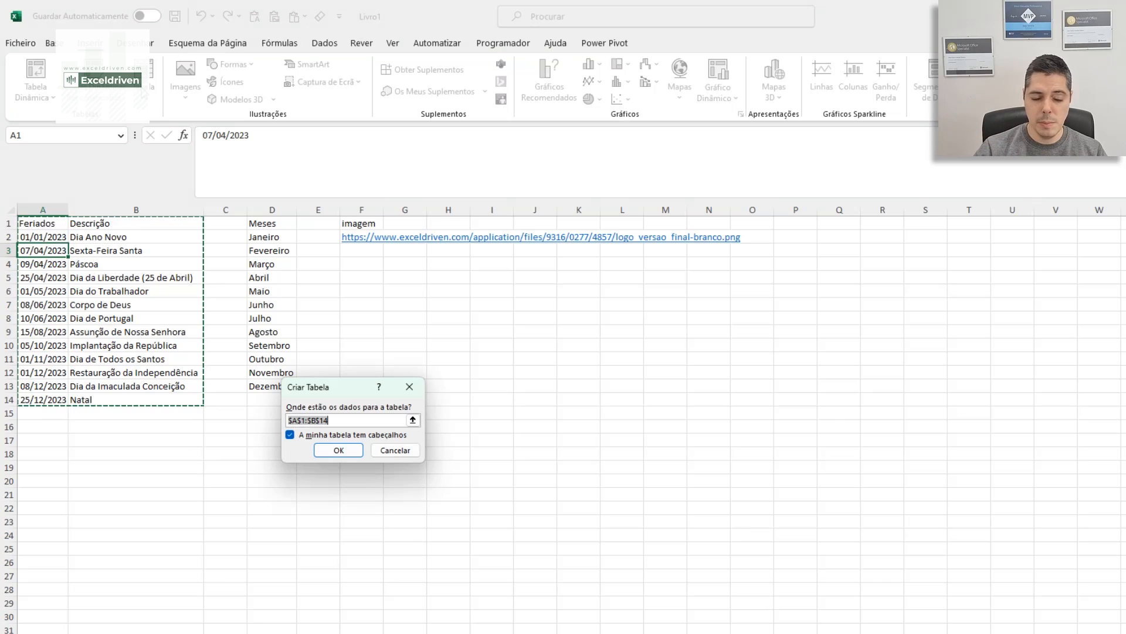
left_click(342, 450)
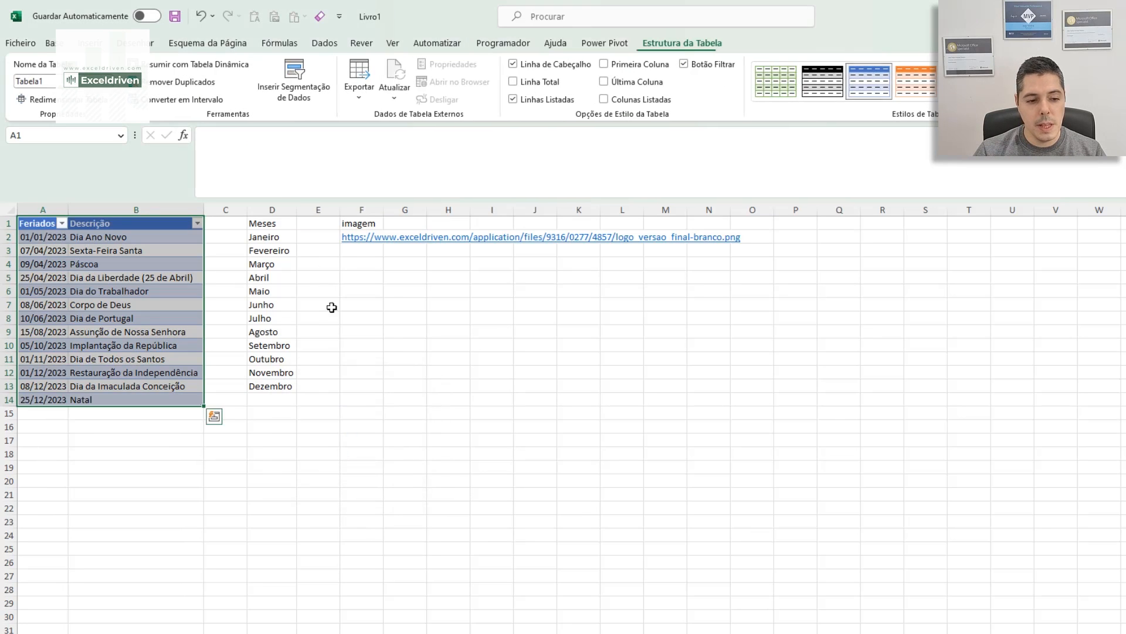
- Rename the holiday table as TabelaFeria
left_click(49, 81)
type("tABELA")
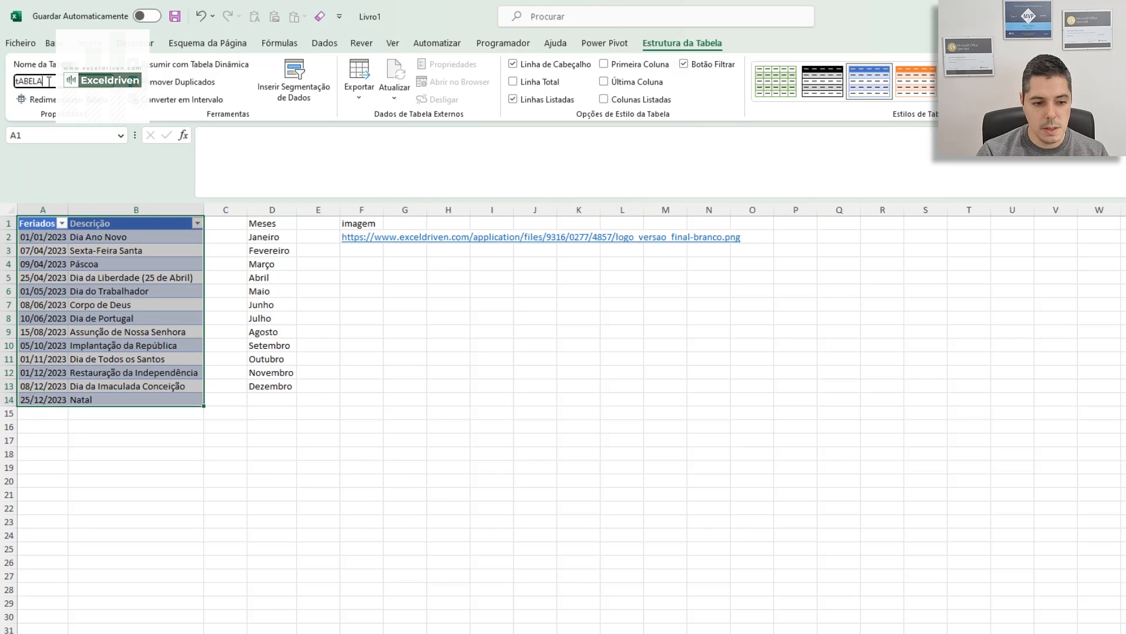
key("BackSpace")
key("BackSpace")
key("BackSpace")
key("BackSpace")
type("TabelaFeria")
key("Return")
- Select the holiday dates A2:A14 and set the table name to DatasFeriad
left_click(44, 264)
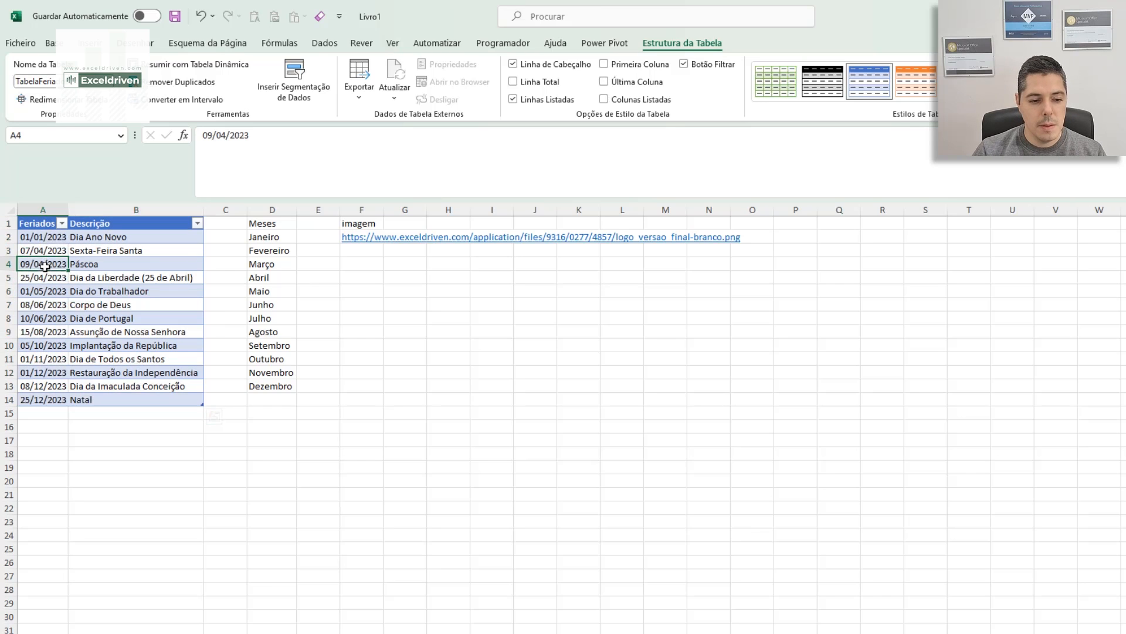
left_click(43, 215)
key("ctrl+c")
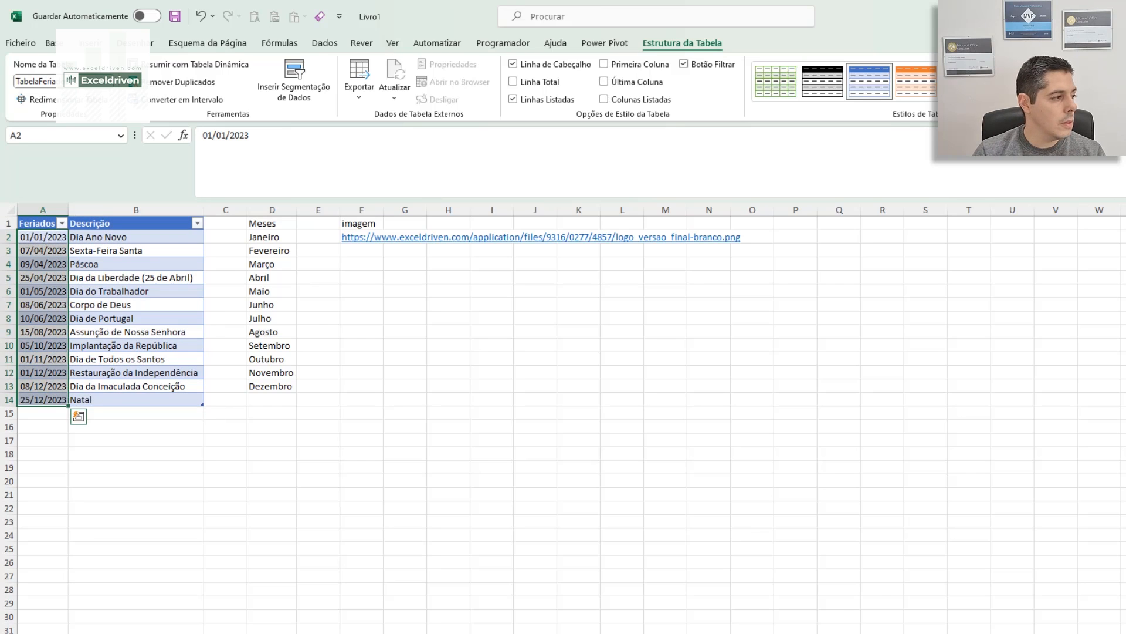
key("alt+Tab")
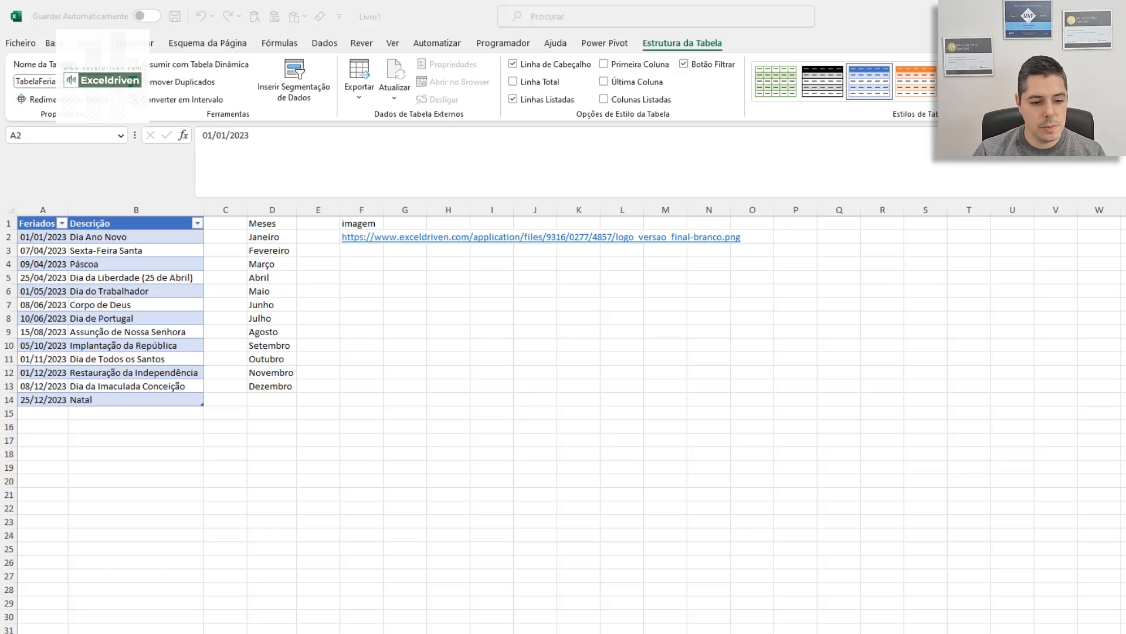
key("ctrl+v")
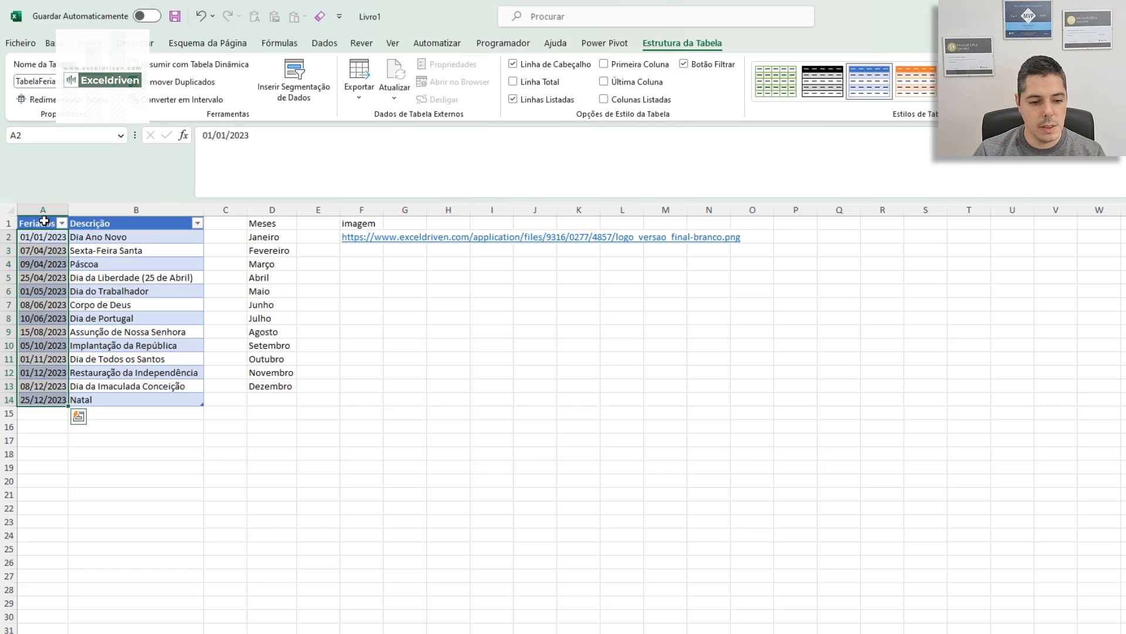
left_click(44, 218)
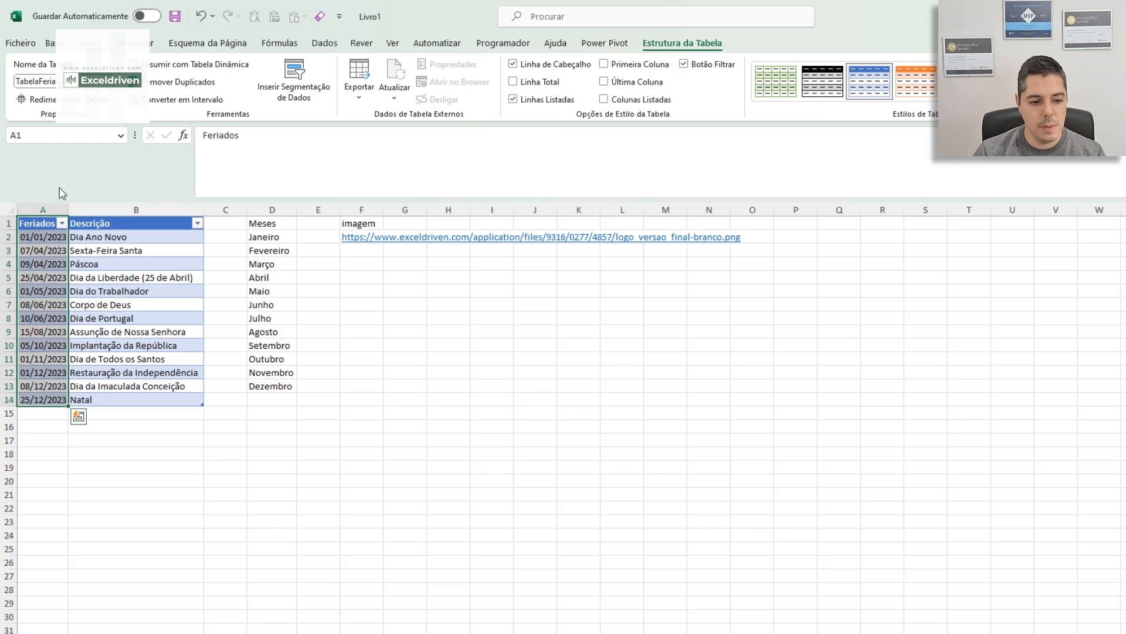
left_click(48, 219)
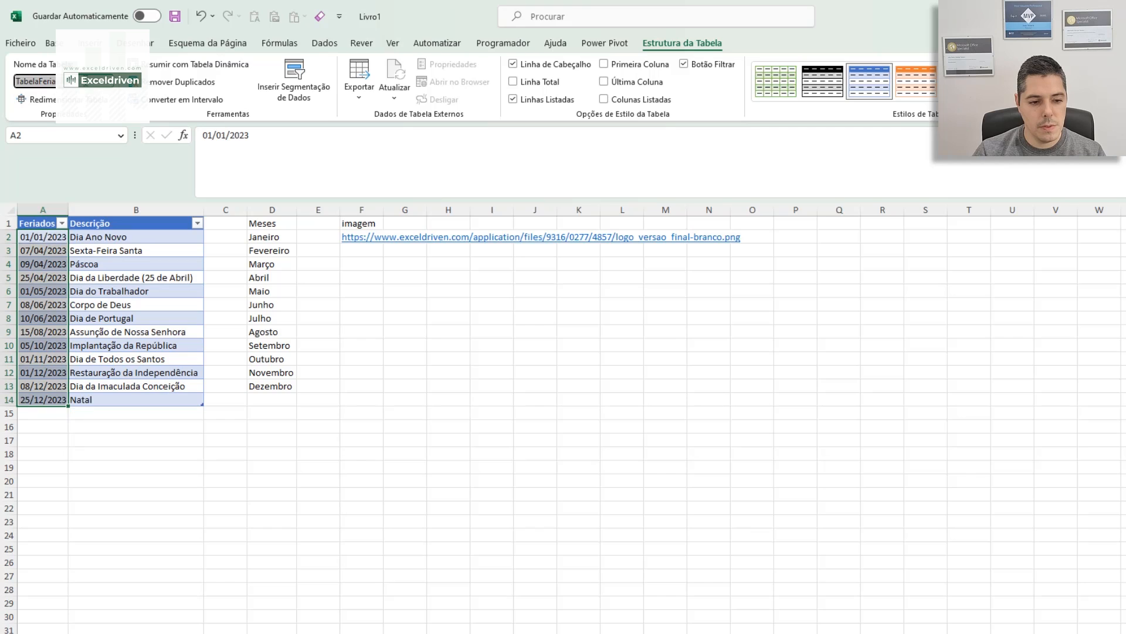
type("DatasFe")
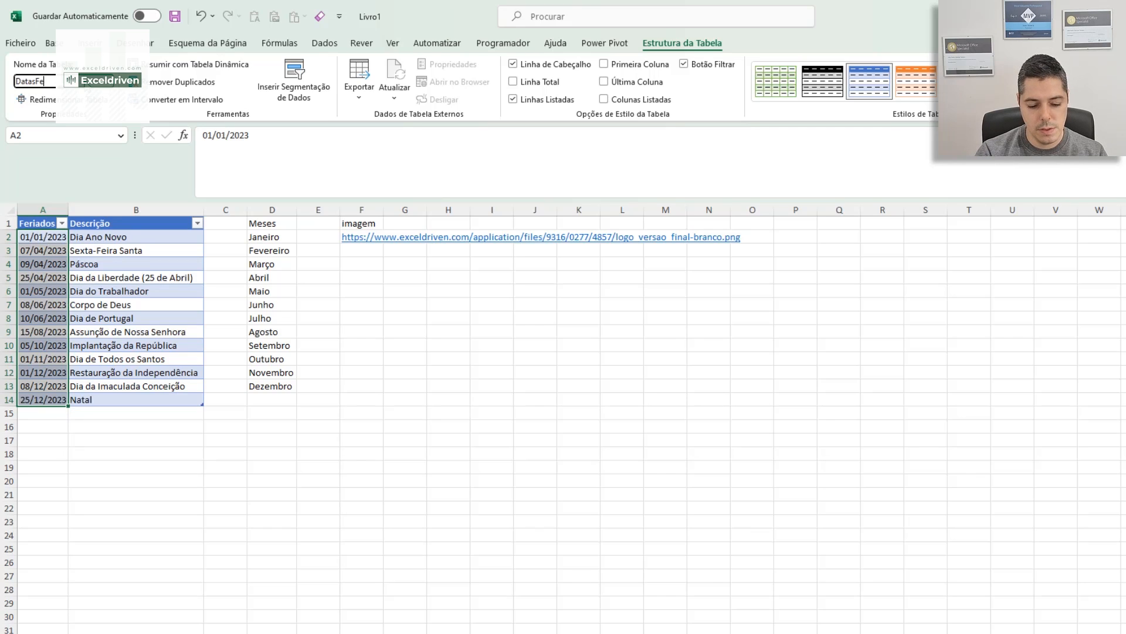
type("riad")
key("Return")
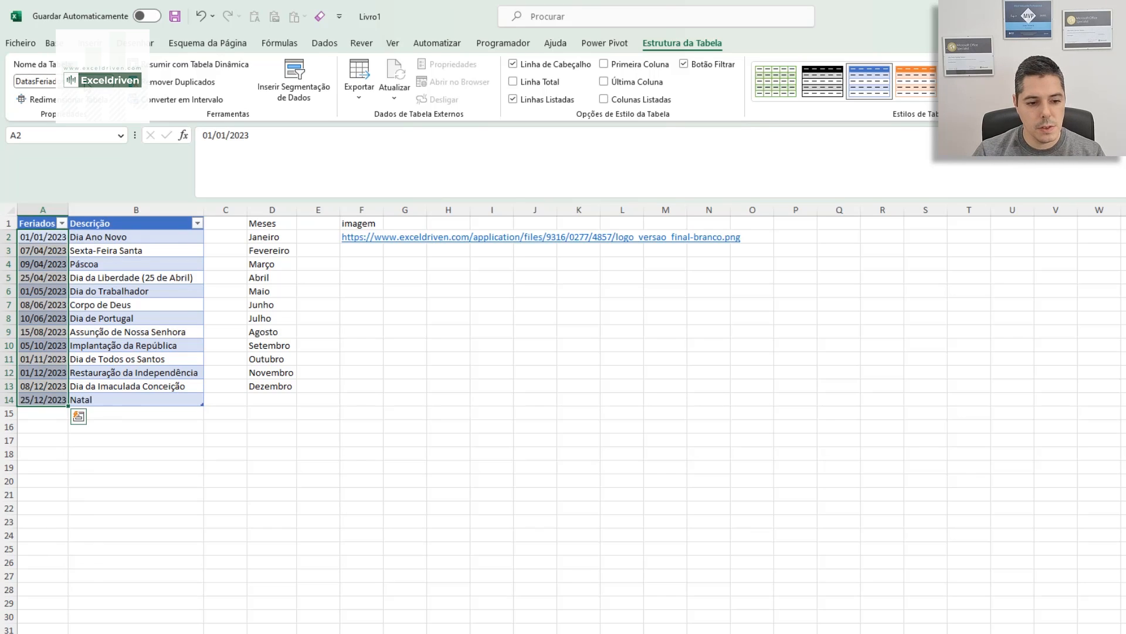
- Give the month list D2:D13 the range name meses
left_click_drag(270, 236, 285, 378)
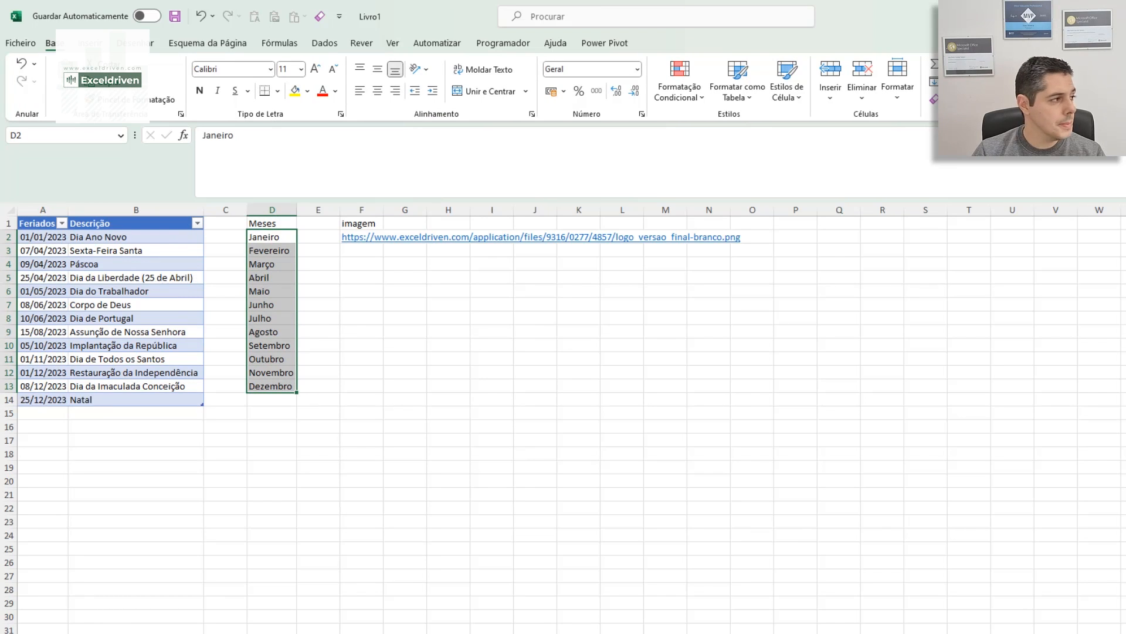
key("alt+Tab")
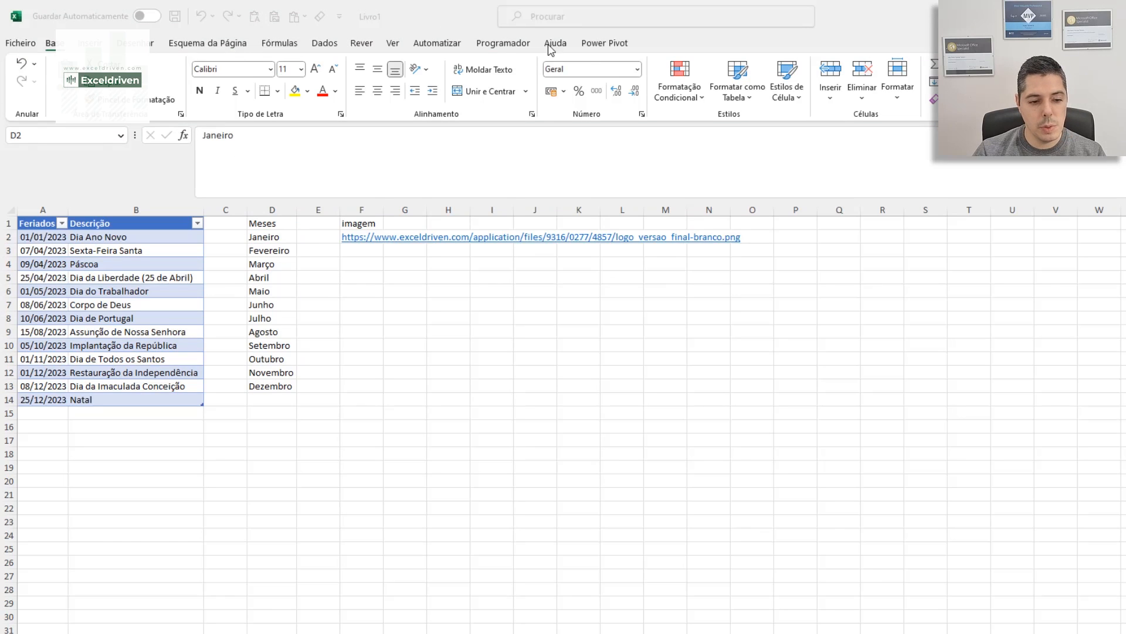
left_click(97, 136)
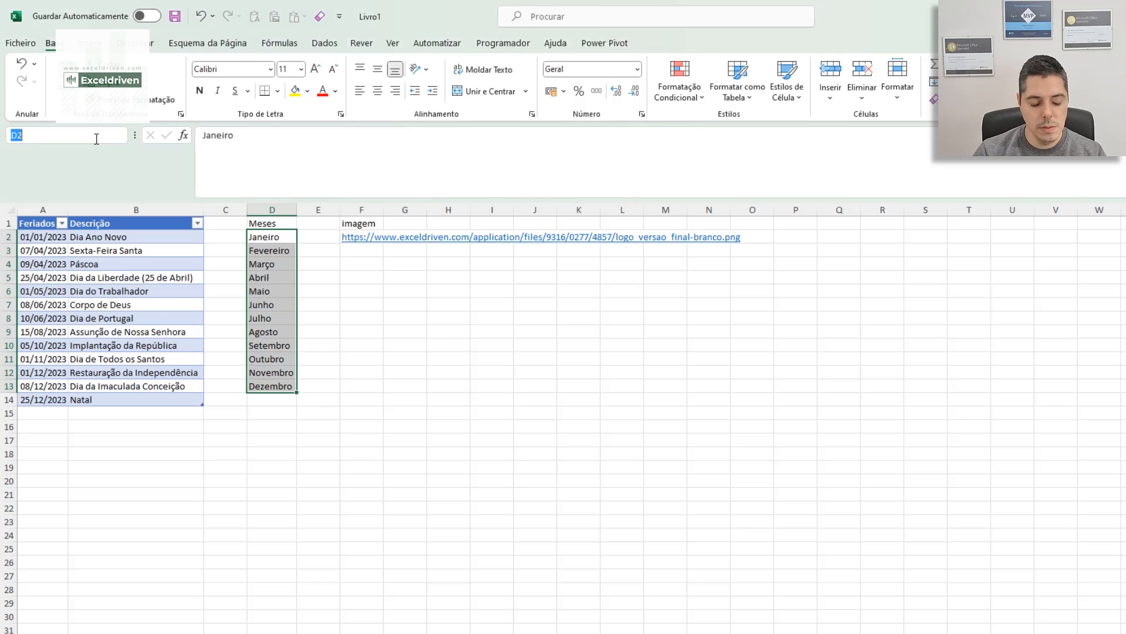
type("meses")
key("Return")
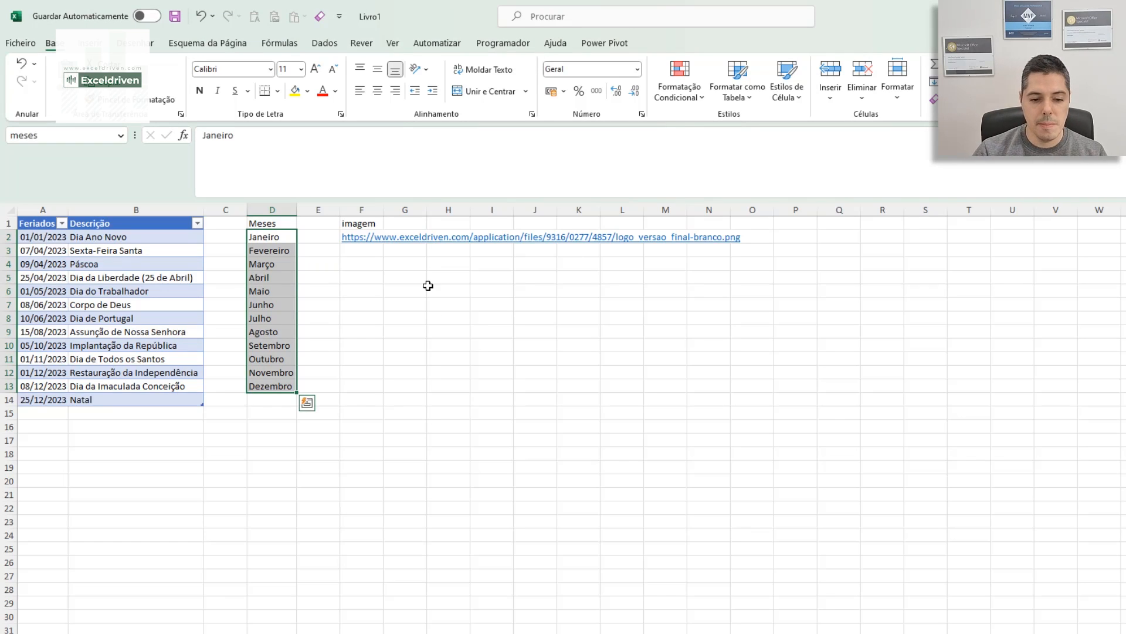
- Give the image URL cell F2 the range name link_imagem
left_click(368, 253)
key("Up")
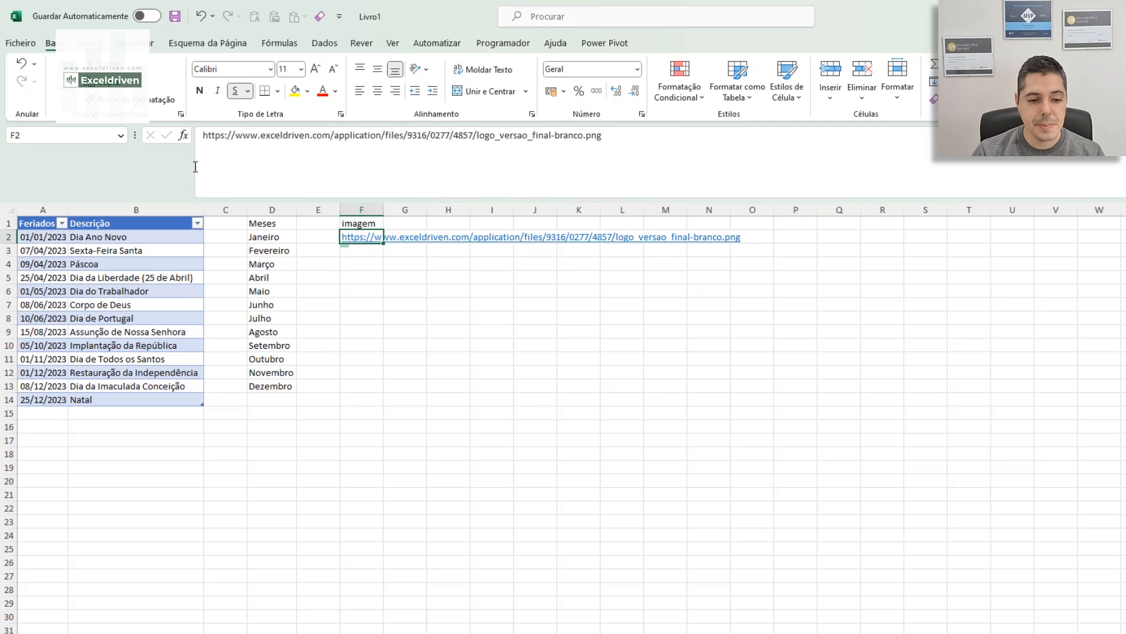
left_click(99, 135)
key("BackSpace")
type("link")
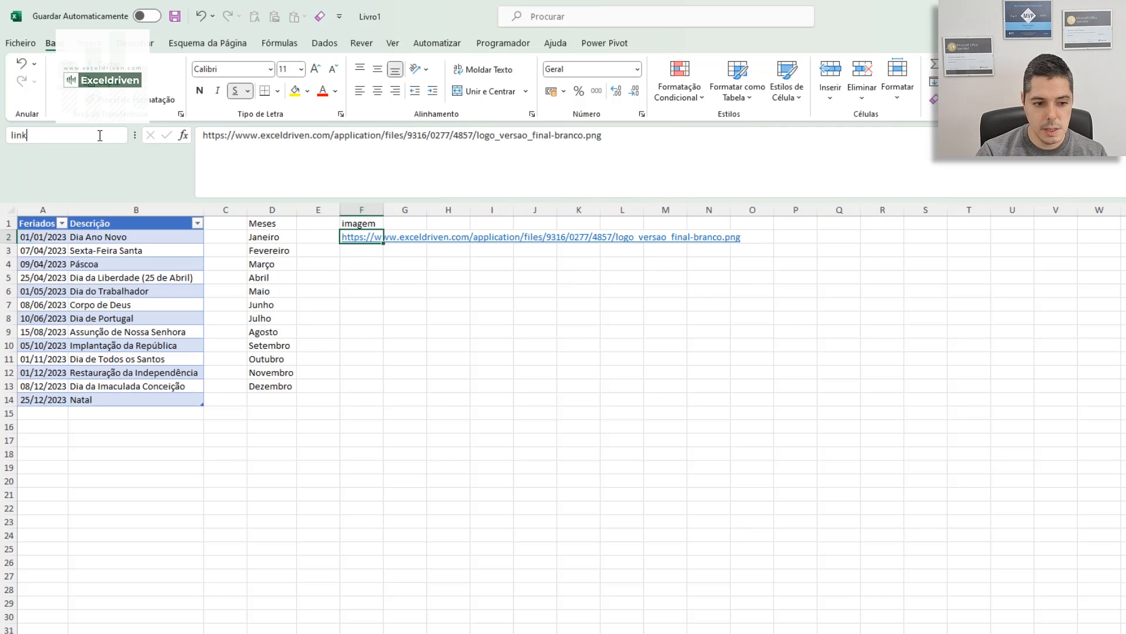
type("_imagem")
key("Return")
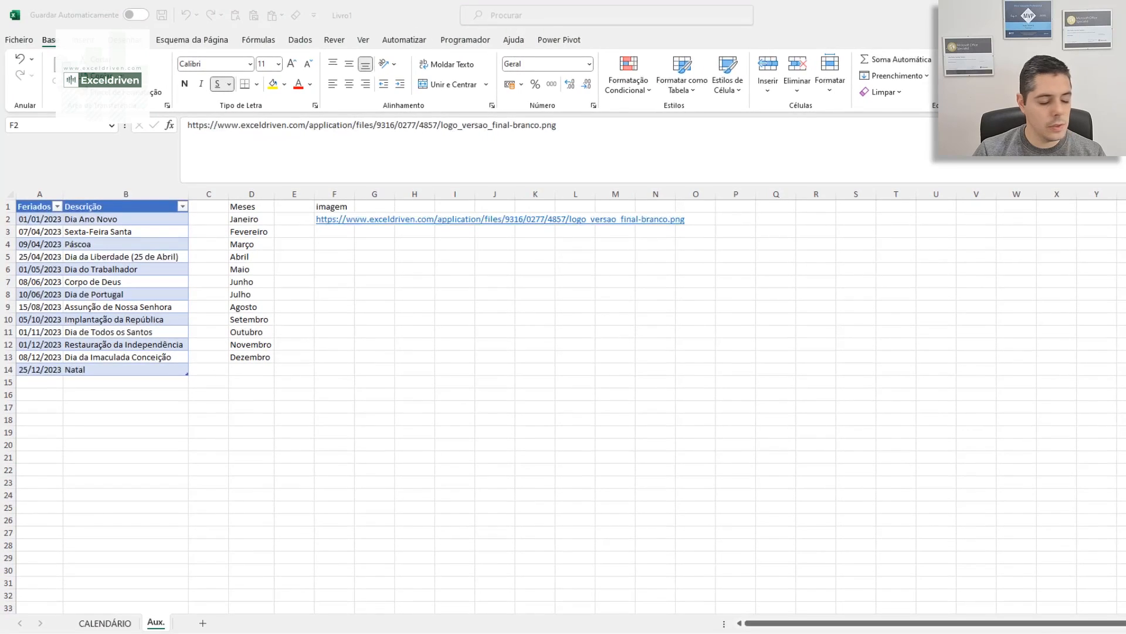
- On the CALENDÁRIO sheet, enter the labels Ano in B2 and Mês in B3 and center both horizontally
left_click(106, 623)
left_click(107, 626)
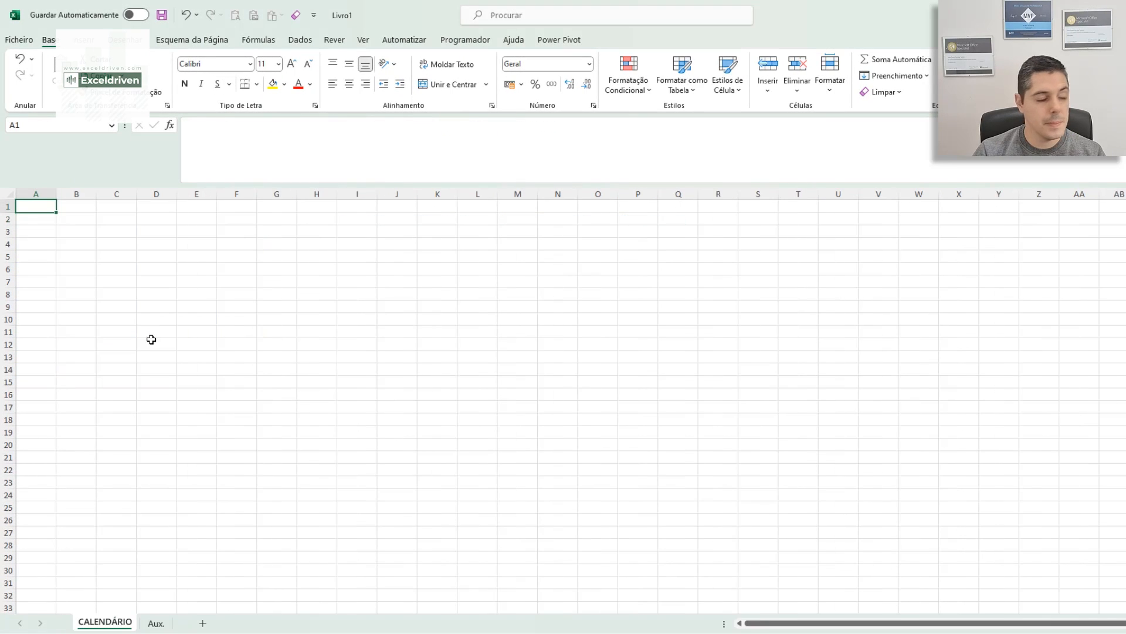
left_click(86, 218)
type("Ano")
key("Return")
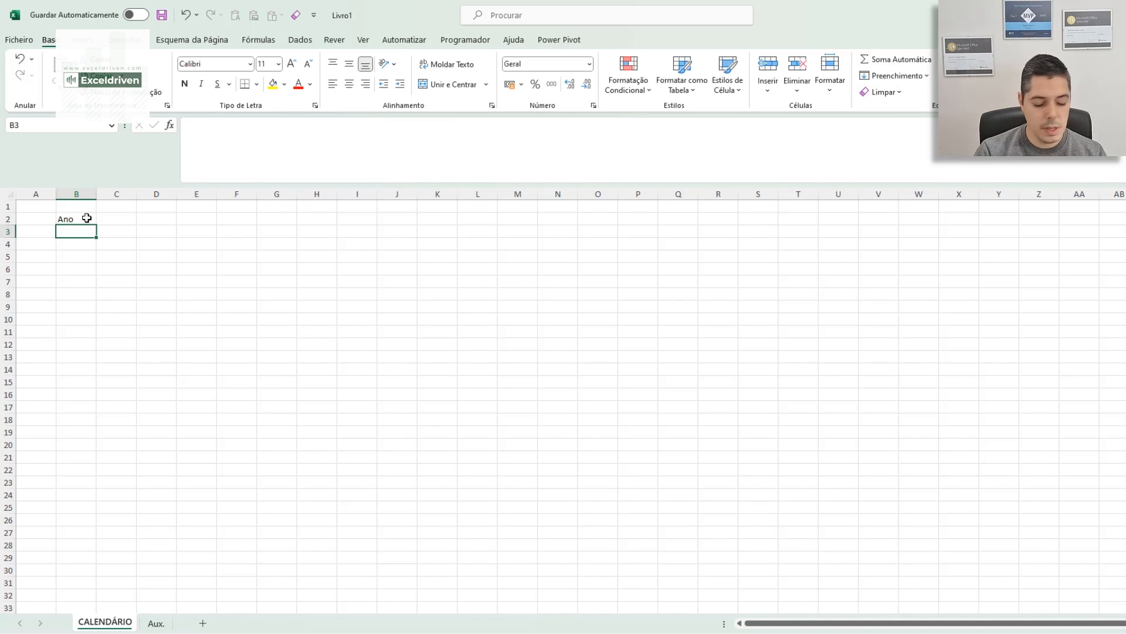
type("Mês")
key("Return")
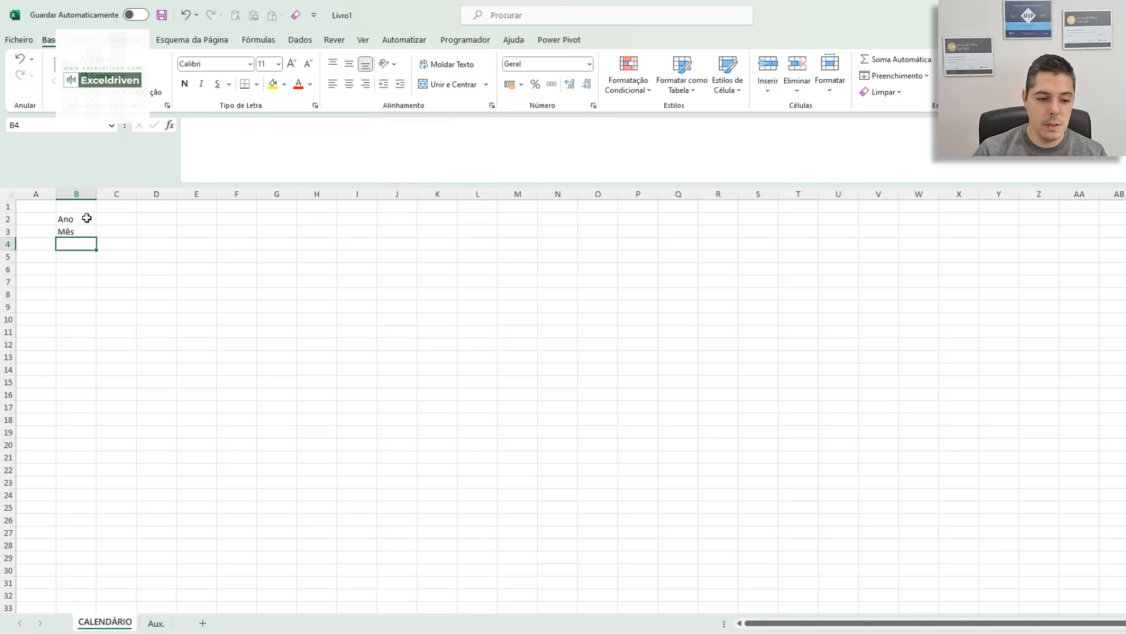
left_click_drag(86, 219, 85, 230)
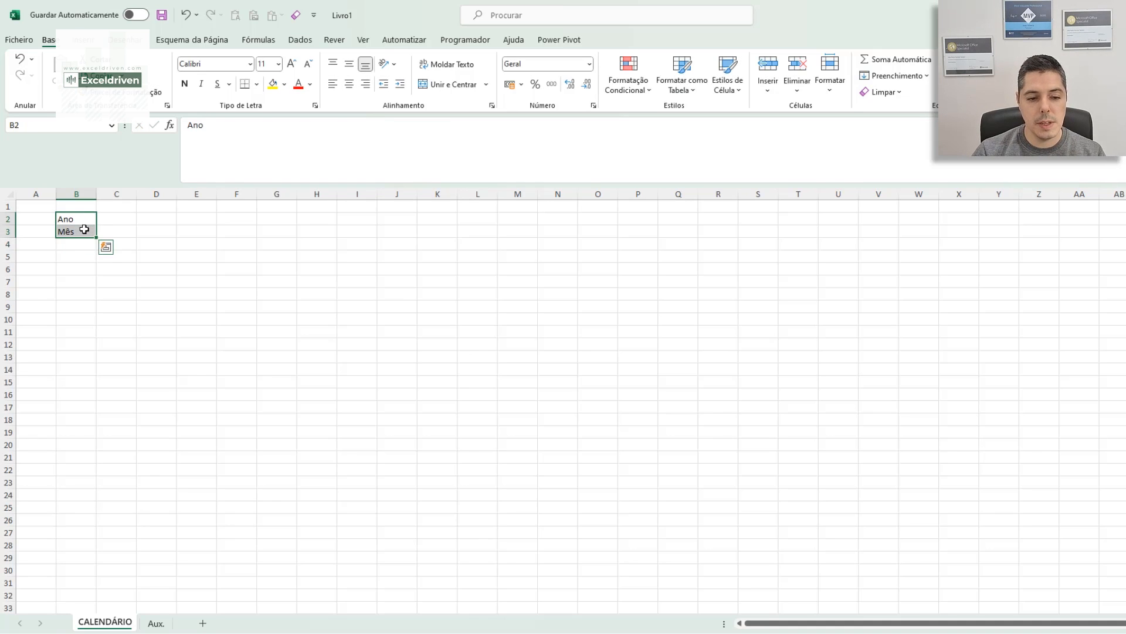
left_click(348, 81)
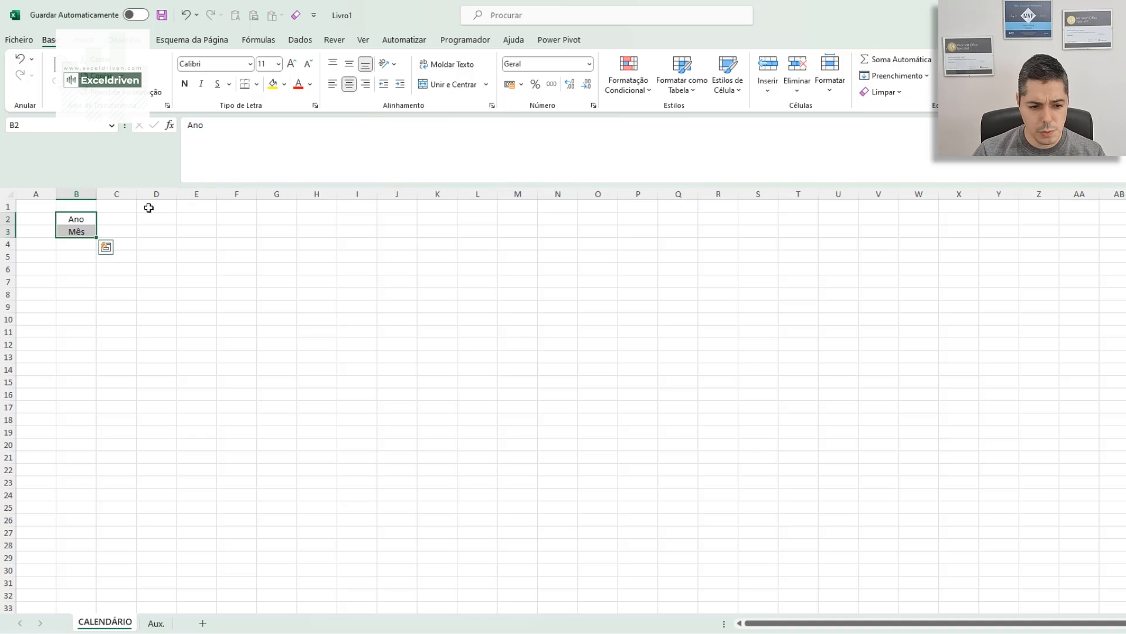
- Enter 2023 as the year in C2 and select the month cell C3
left_click(130, 219)
type("2")
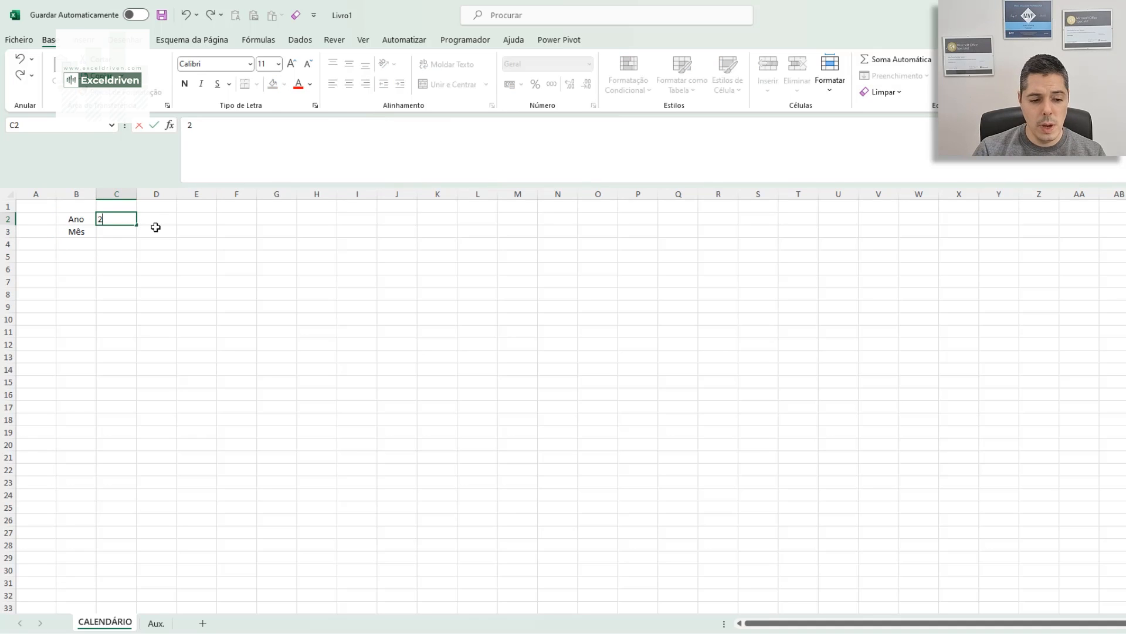
type("023")
key("Return")
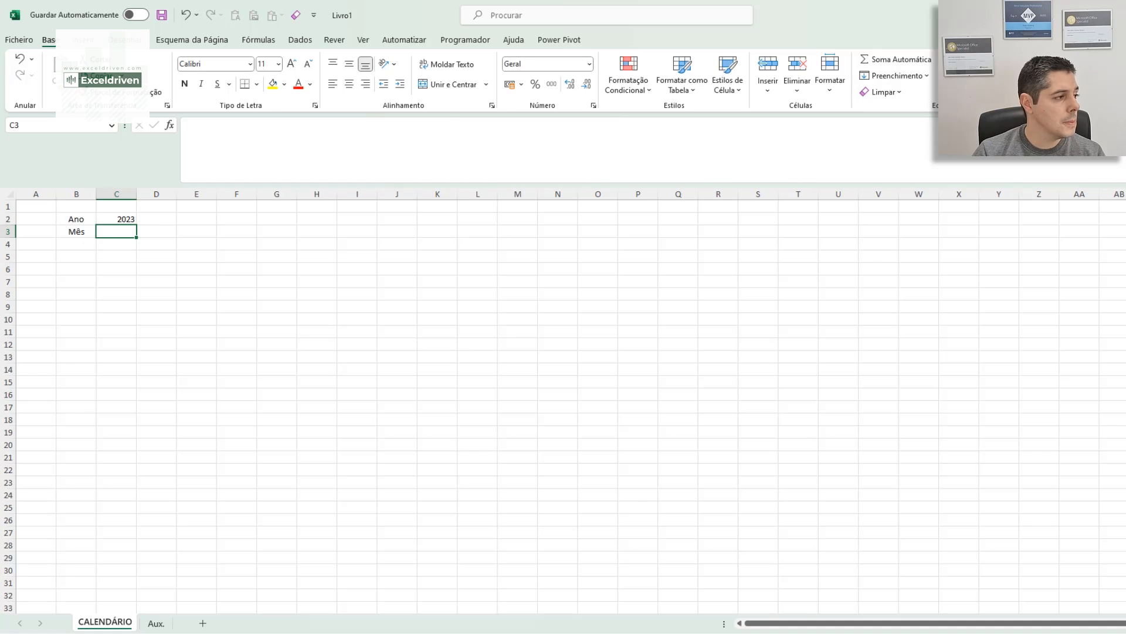
key("alt+Tab")
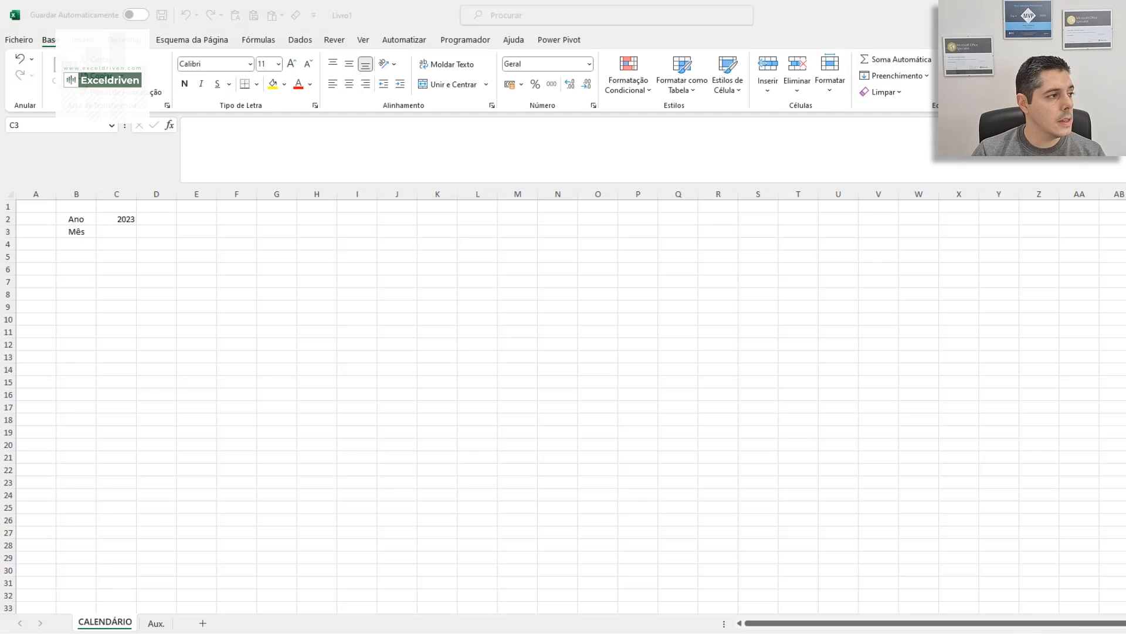
left_click(124, 230)
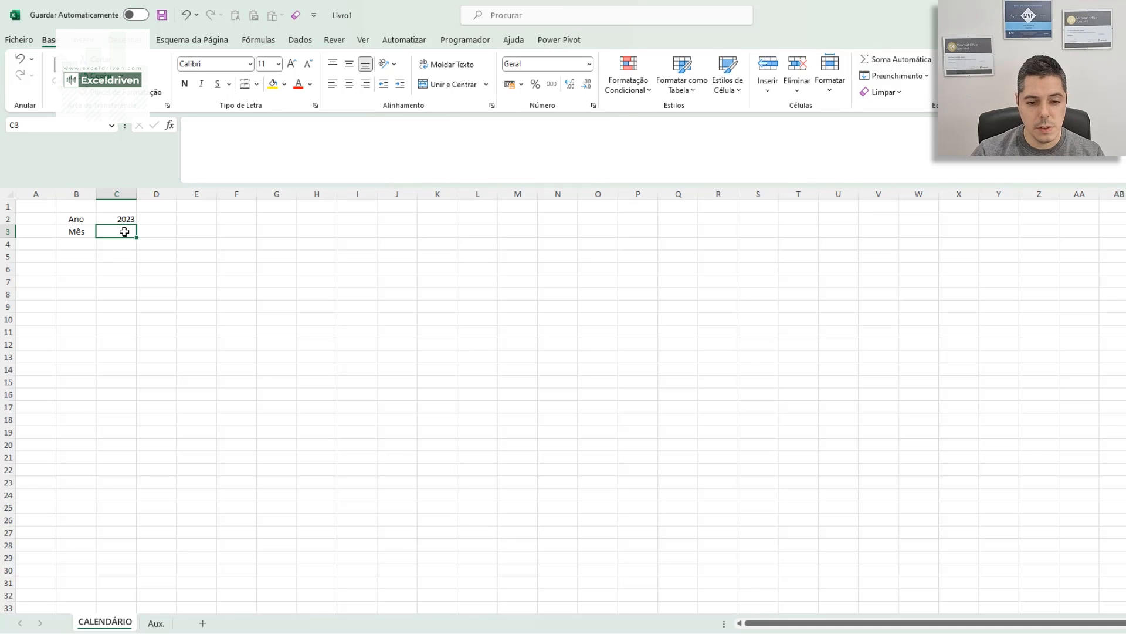
- Restrict the month cell C3 to an in-cell dropdown list with the named range =meses as its source
left_click(300, 40)
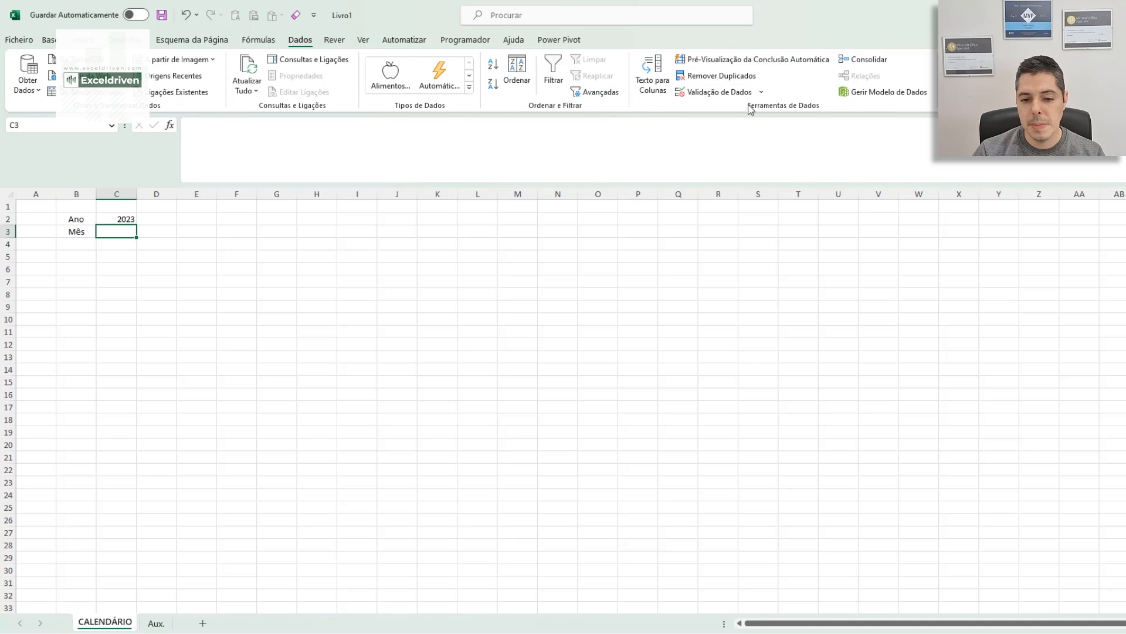
left_click(761, 92)
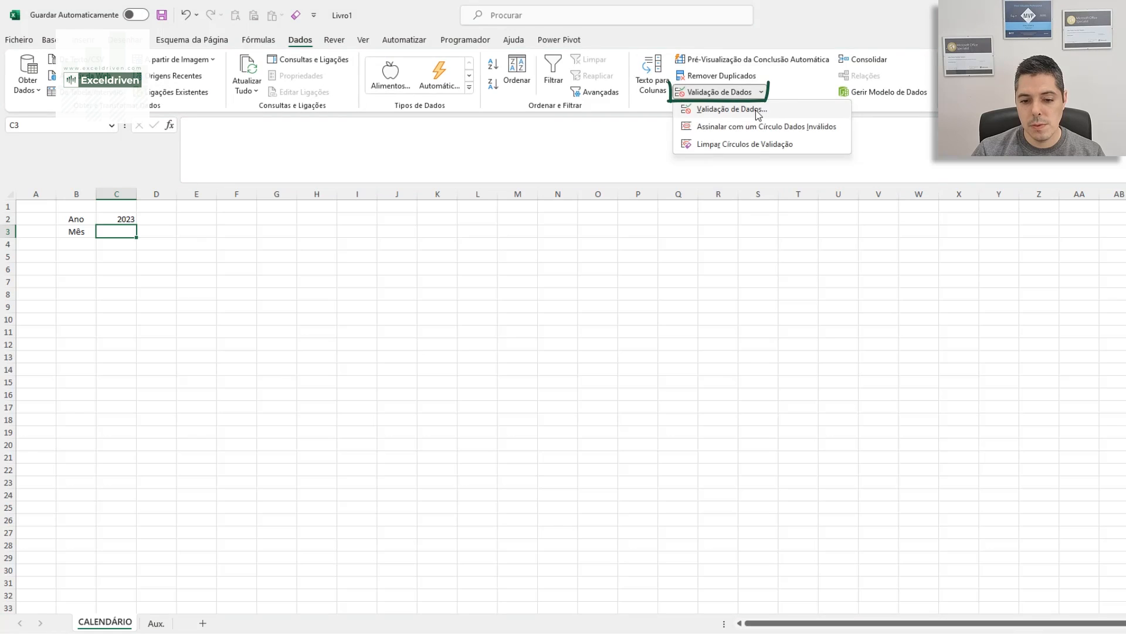
left_click(757, 111)
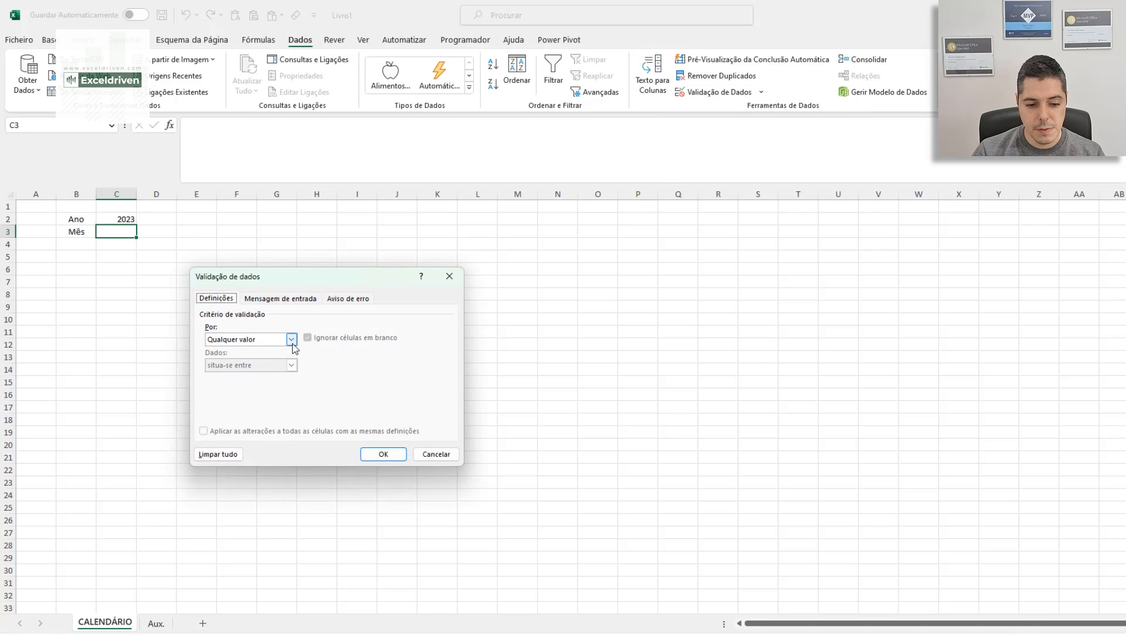
left_click(291, 341)
left_click(255, 376)
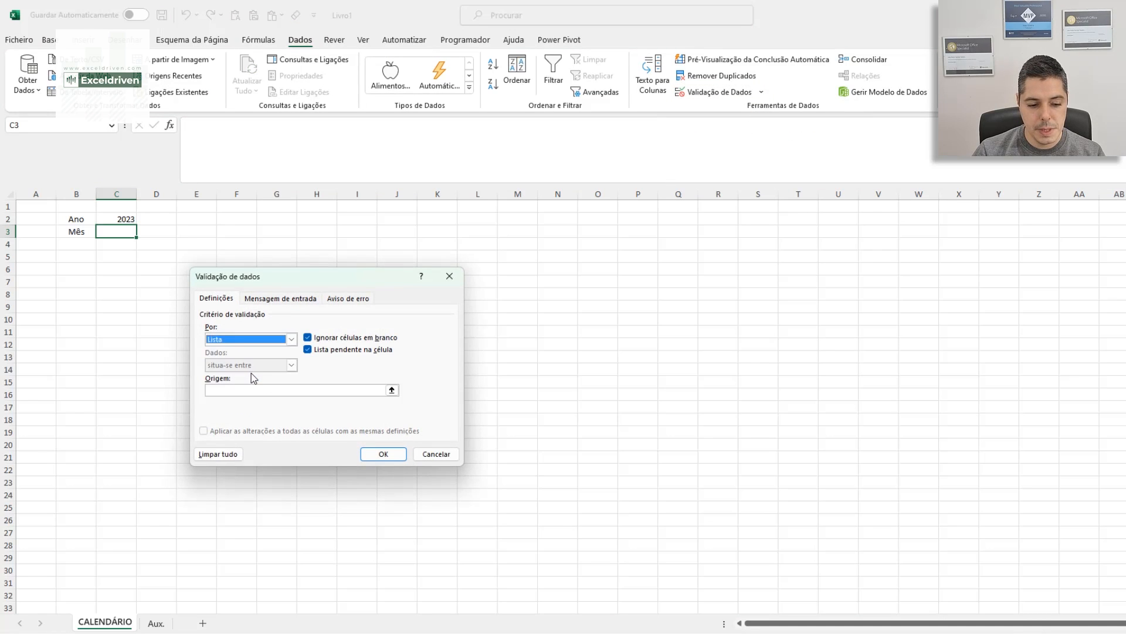
left_click(392, 390)
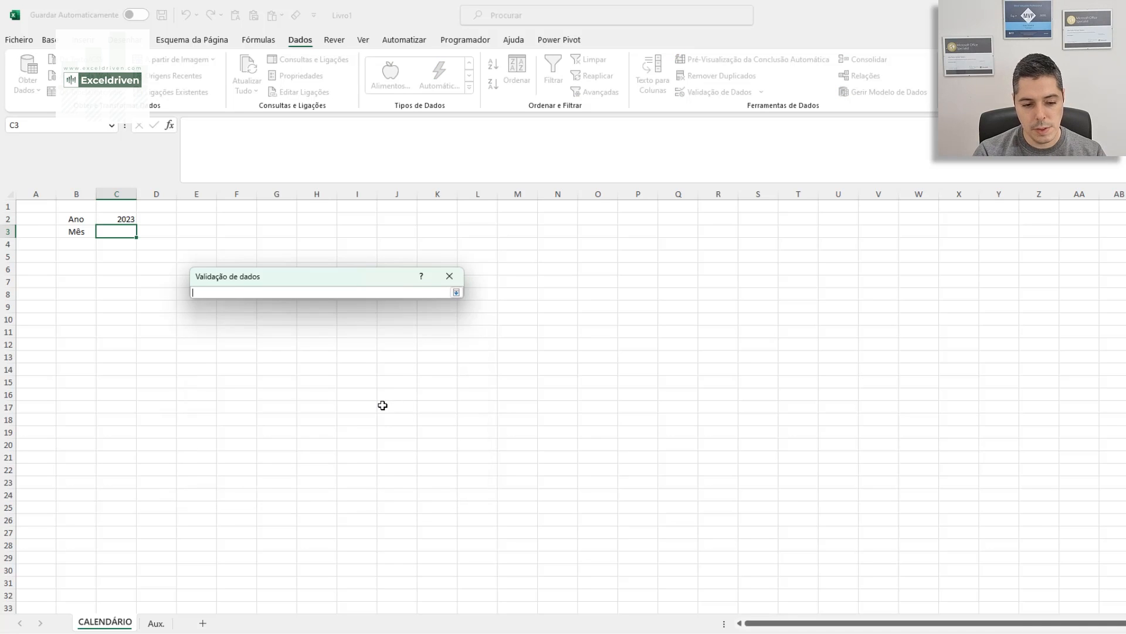
key("F3")
left_click(278, 351)
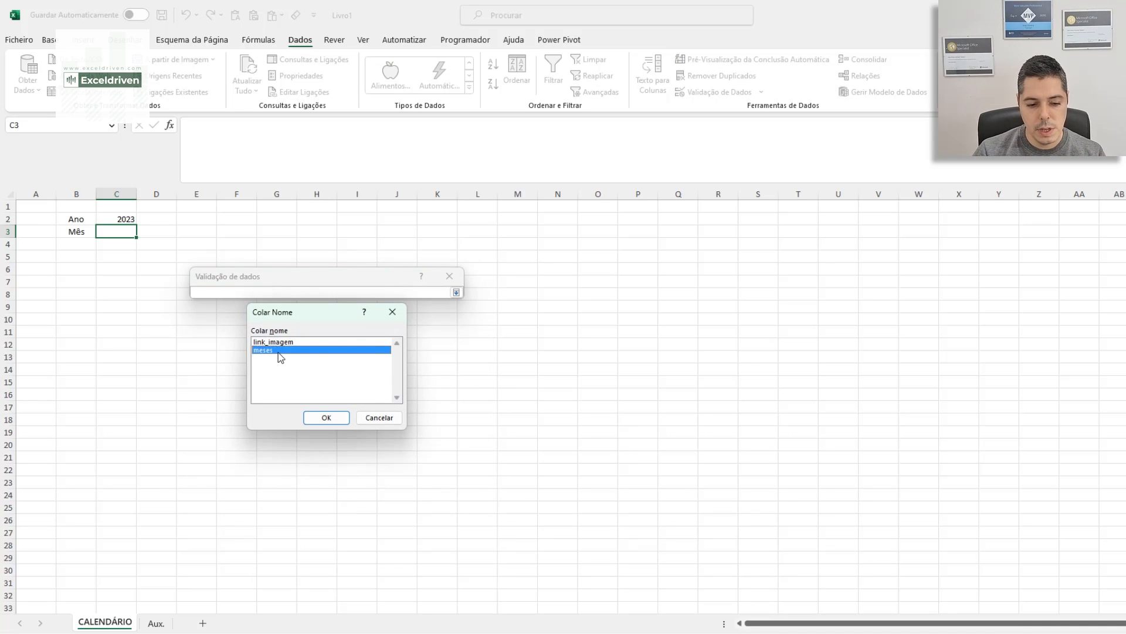
left_click(326, 417)
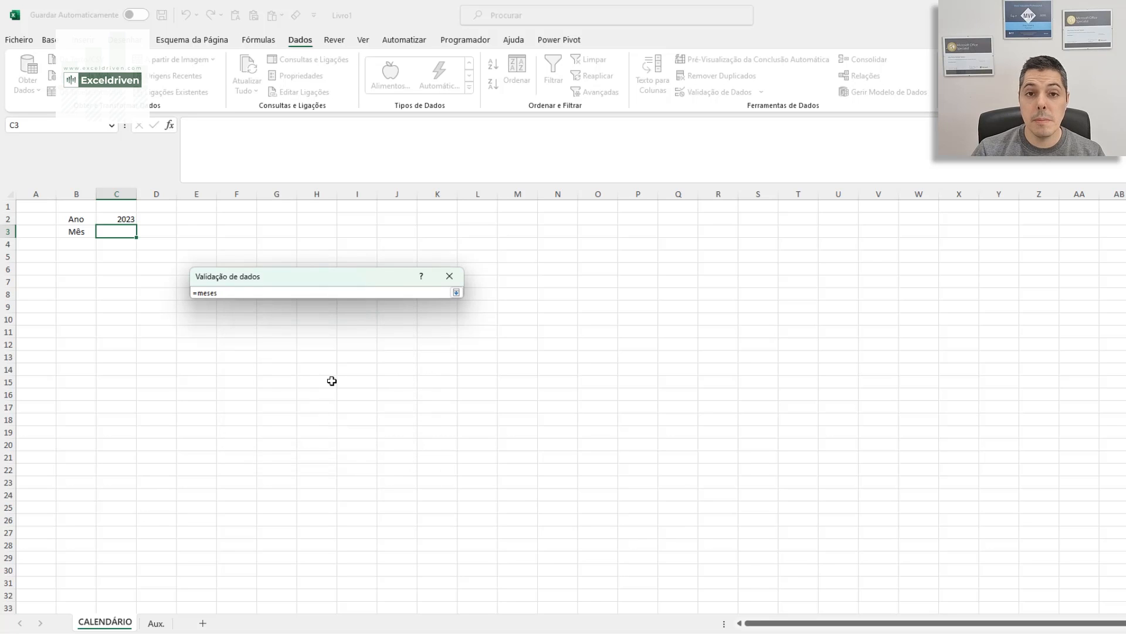
left_click(456, 292)
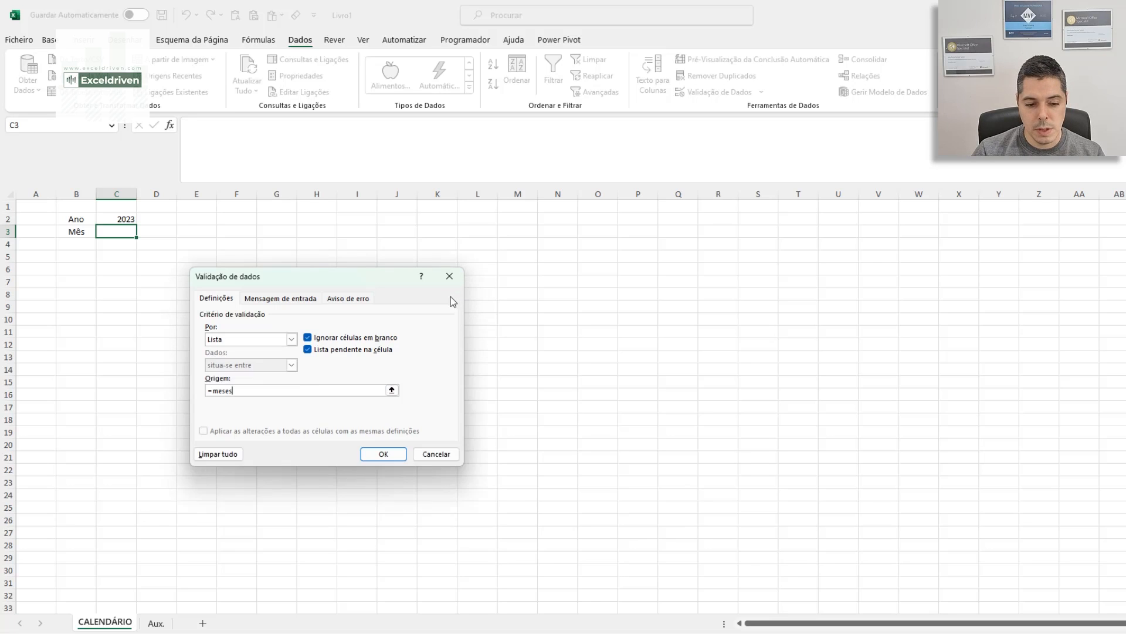
left_click(383, 454)
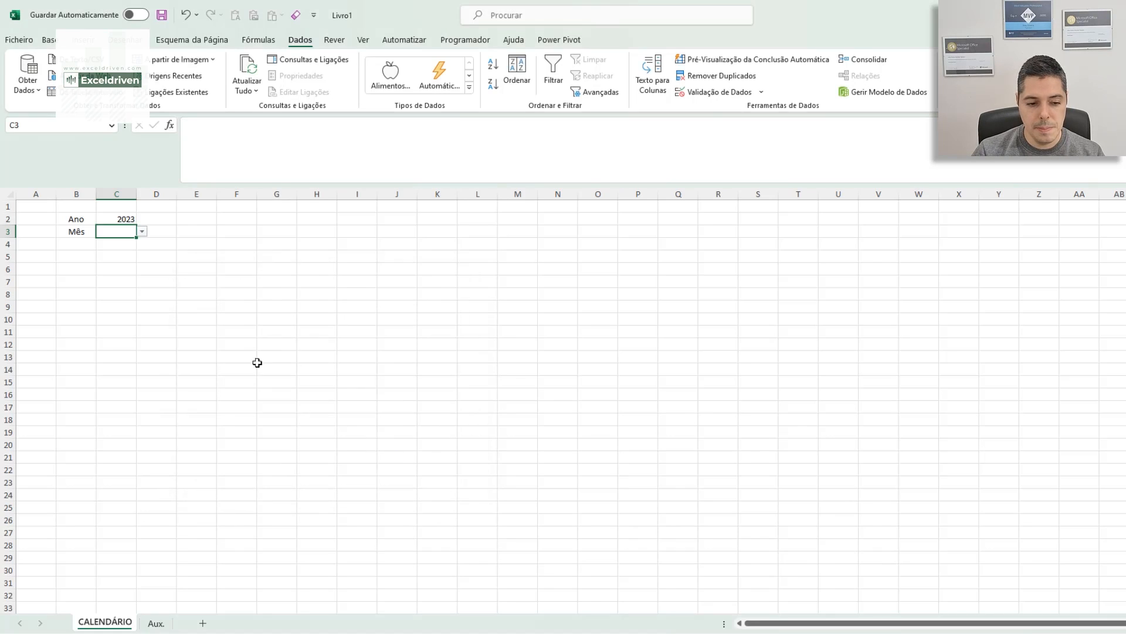
- Choose Janeiro as the month in C3 and center the B2:C3 block horizontally and vertically
left_click(143, 232)
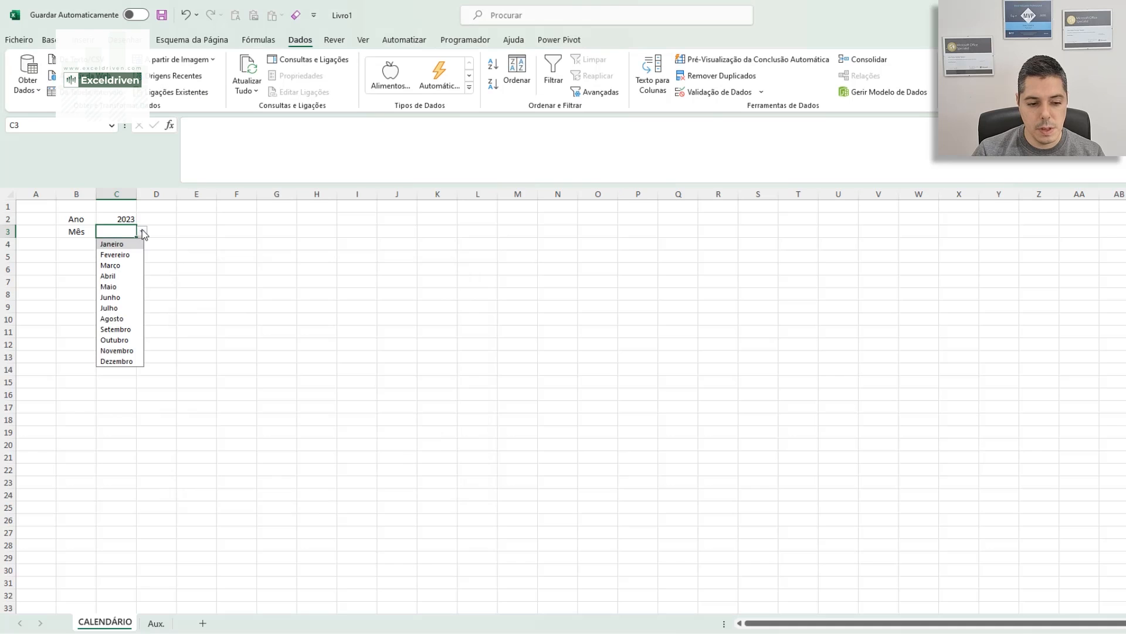
left_click(111, 243)
left_click_drag(83, 218, 109, 228)
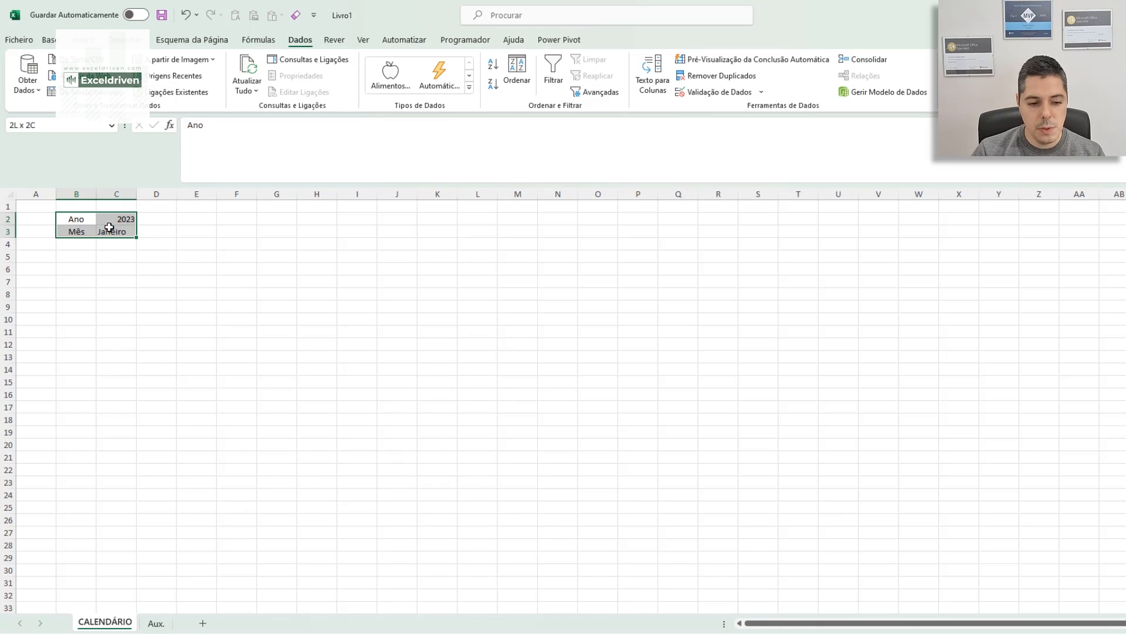
left_click(49, 40)
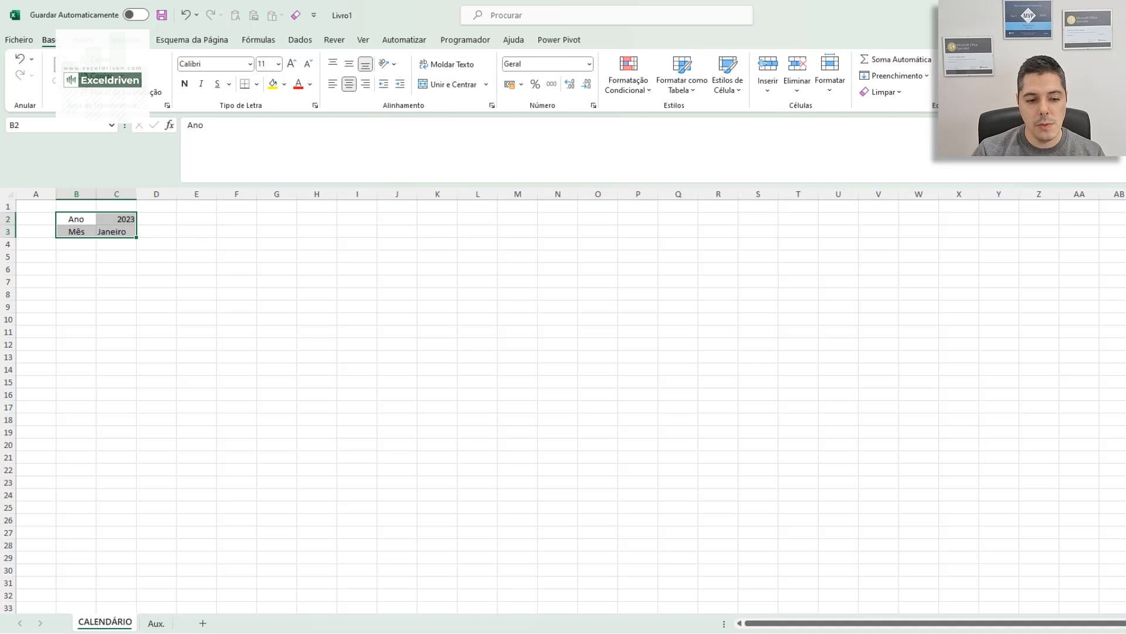
left_click(349, 84)
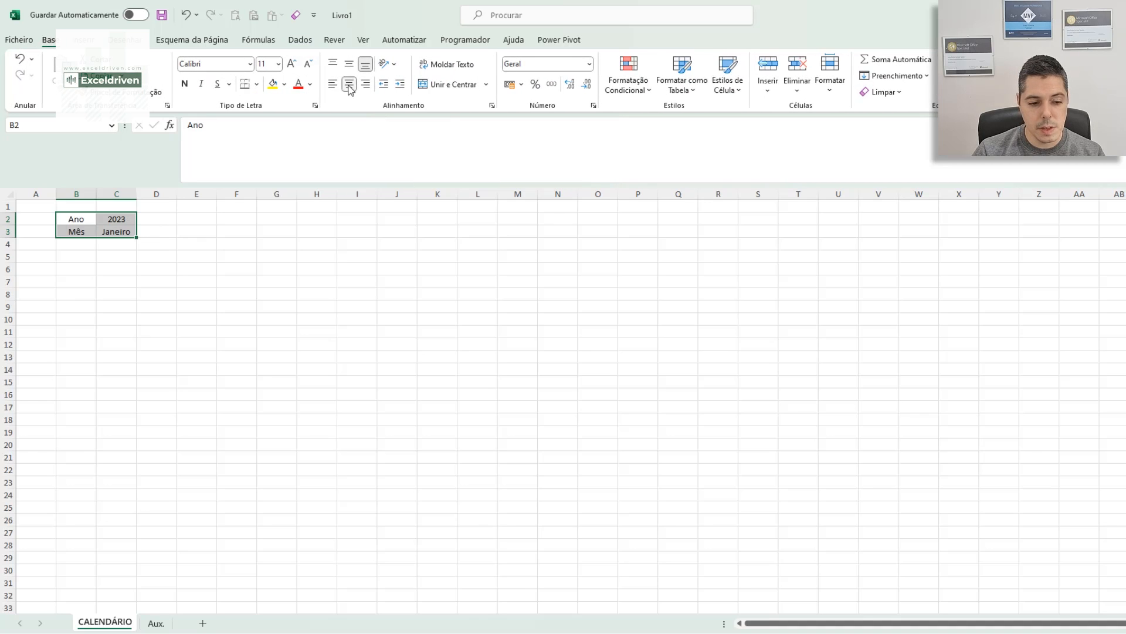
left_click(350, 63)
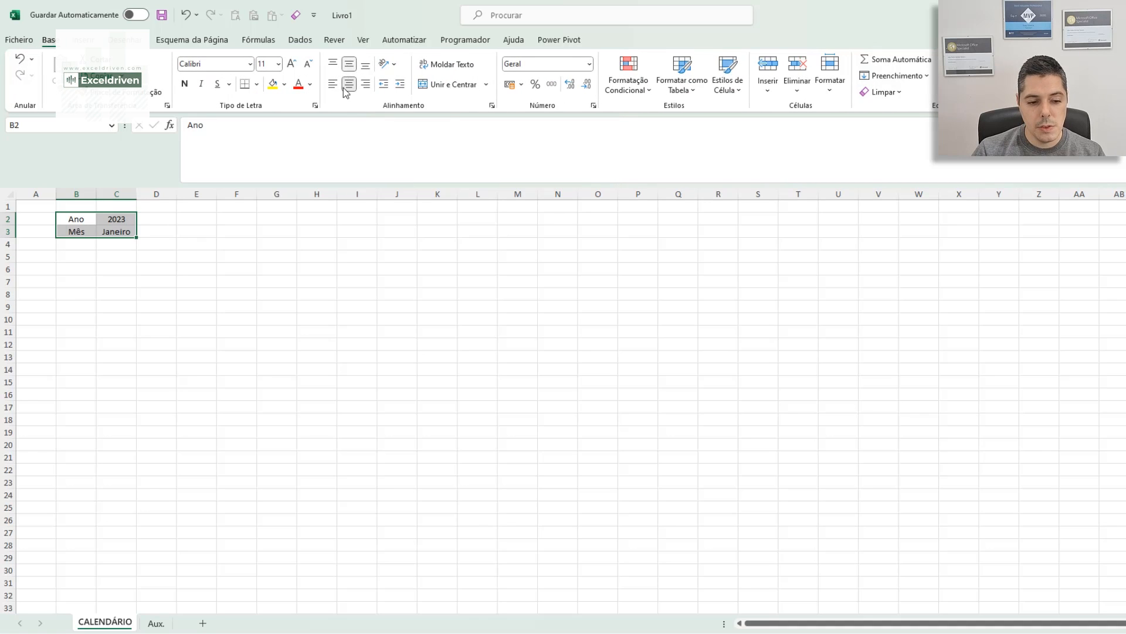
left_click(194, 246)
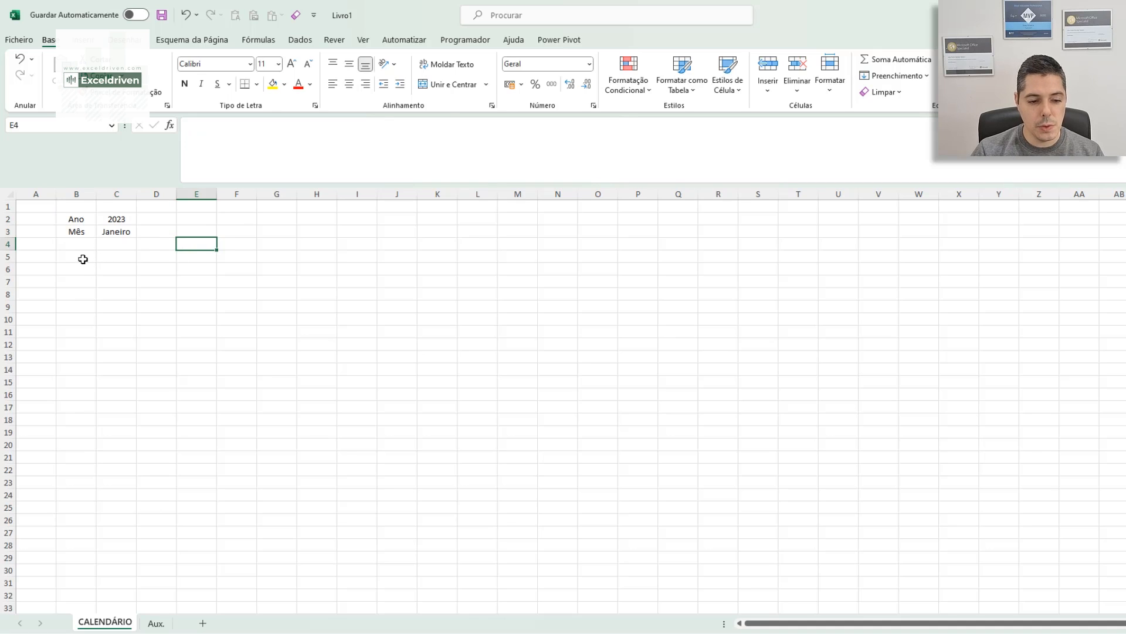
- Give the year cell C2 the range name ano_inicio
left_click(82, 259)
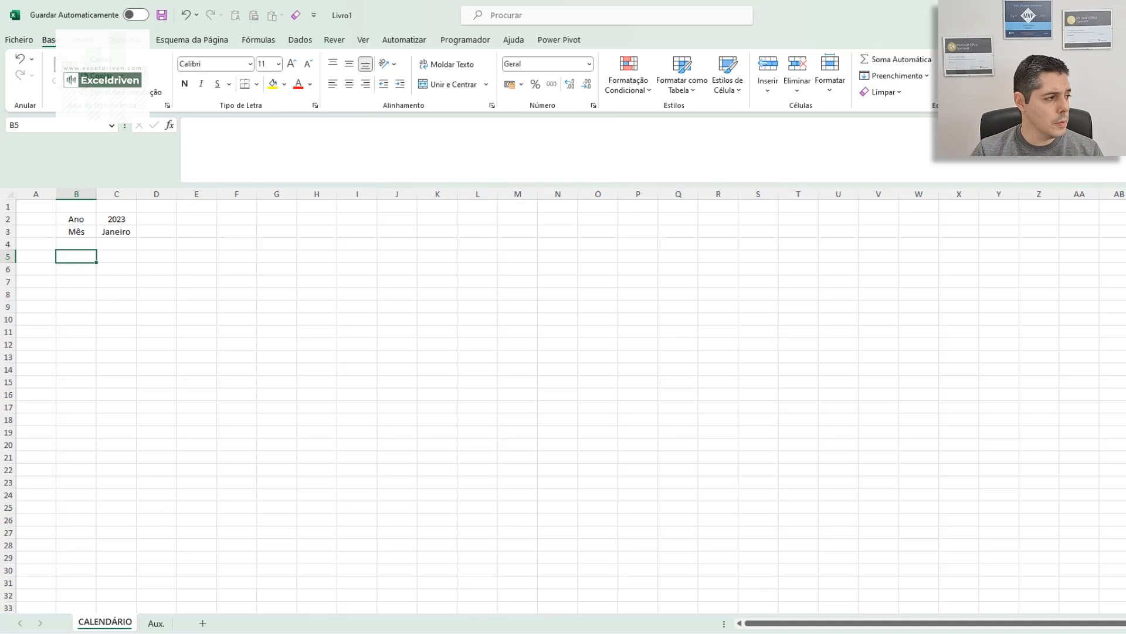
key("alt+Tab")
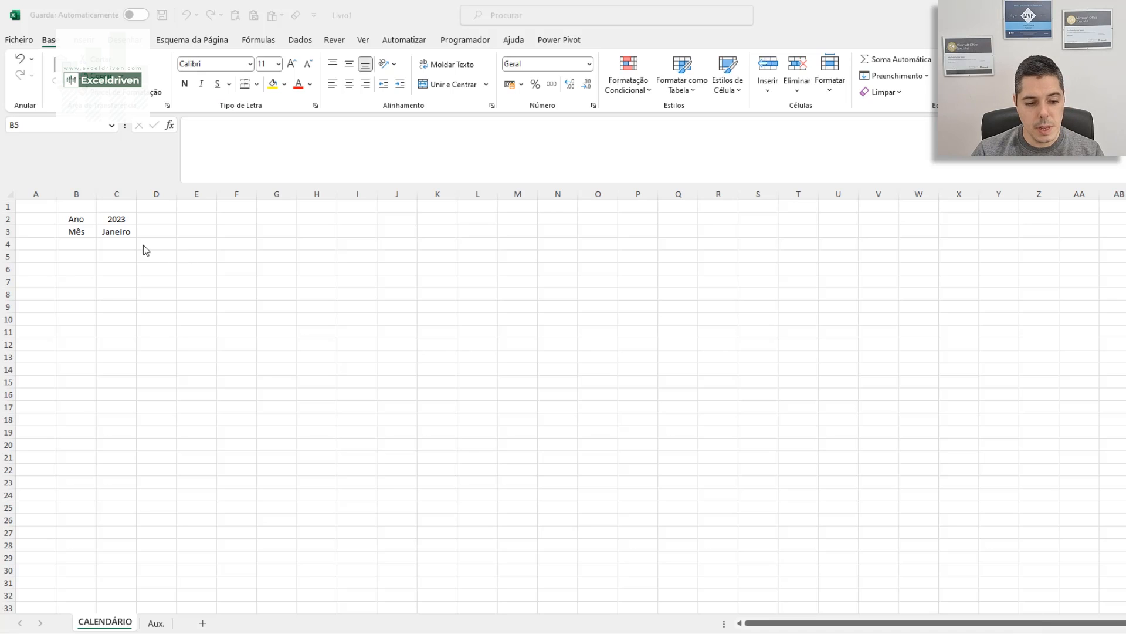
left_click(126, 220)
left_click(51, 121)
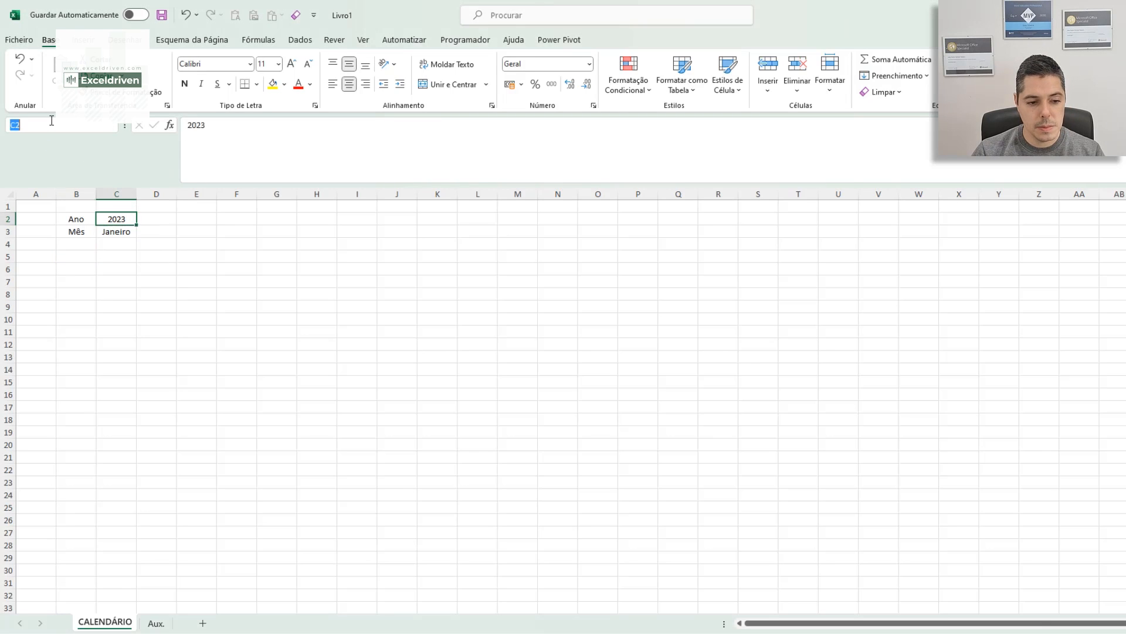
type("ano_ini")
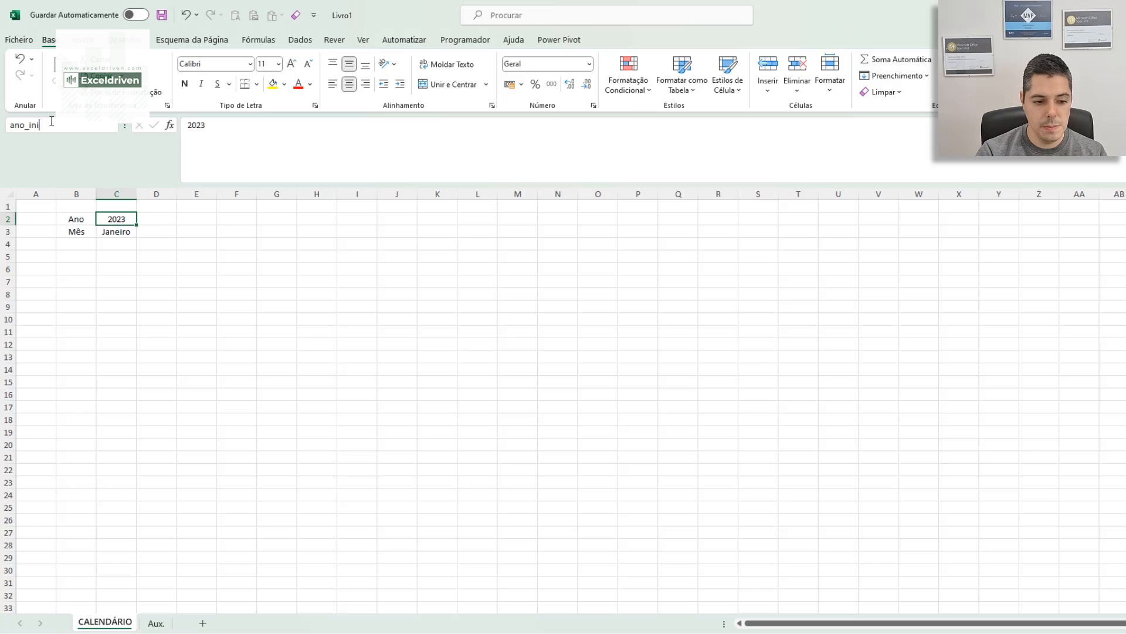
type("cio")
key("Return")
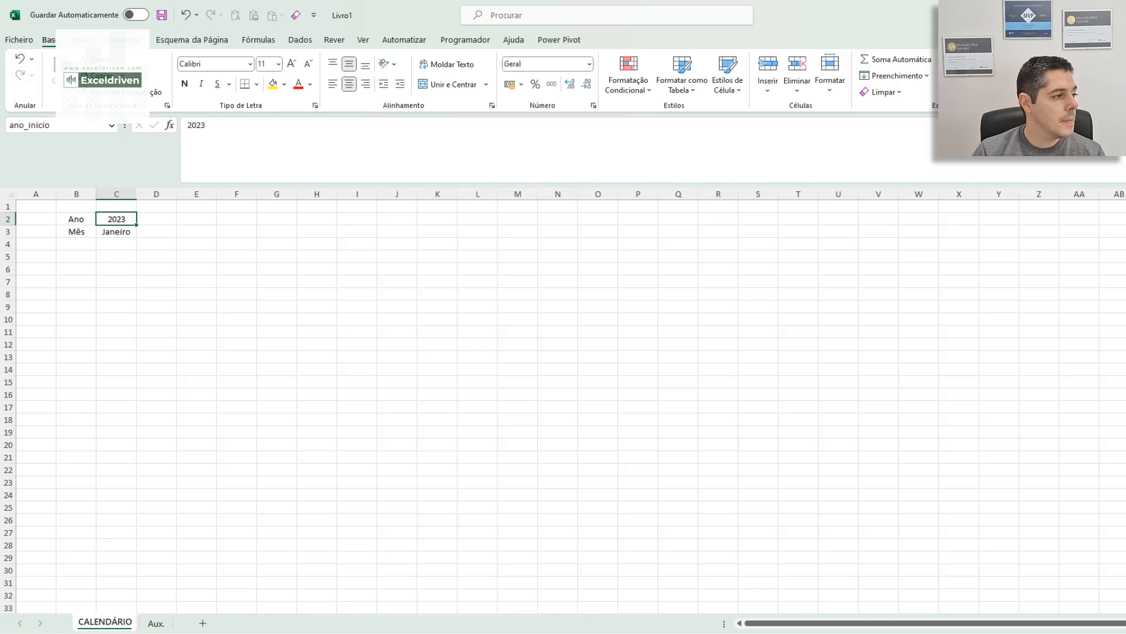
- Give the month cell C3 the range name nome_mes
key("alt+Tab")
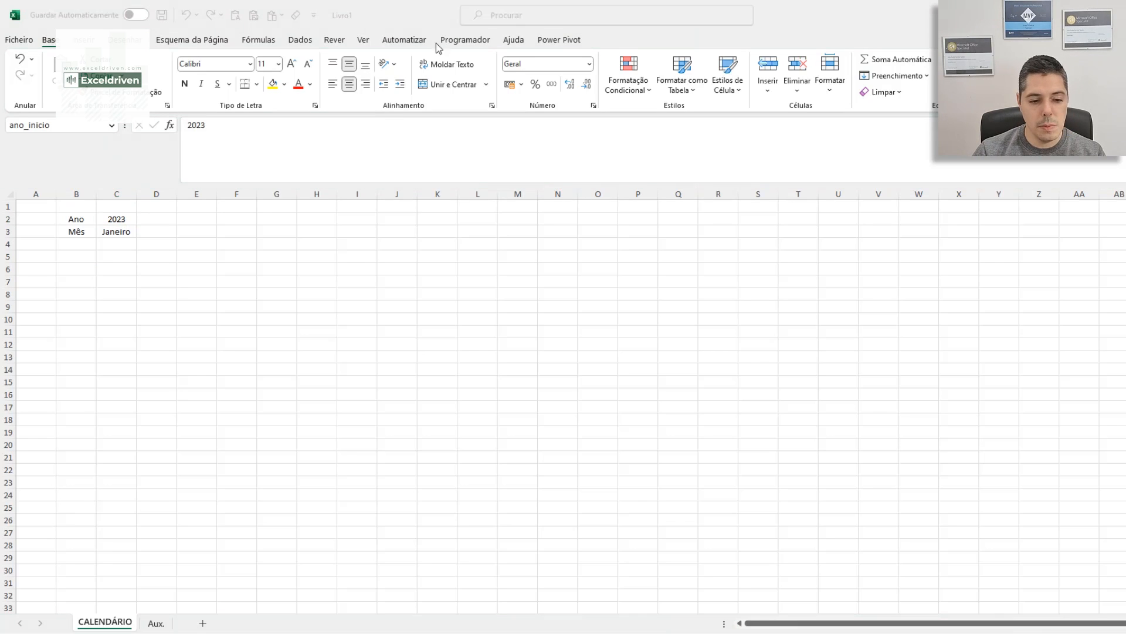
key("alt+Tab")
left_click(112, 232)
left_click(73, 127)
type("nome_mes")
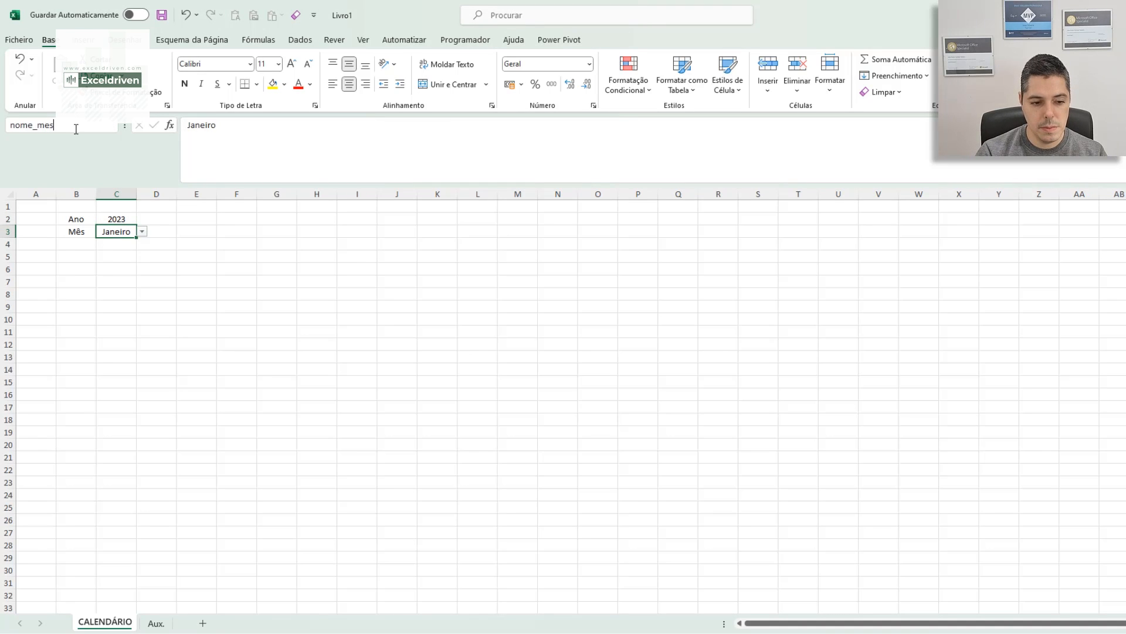
key("Return")
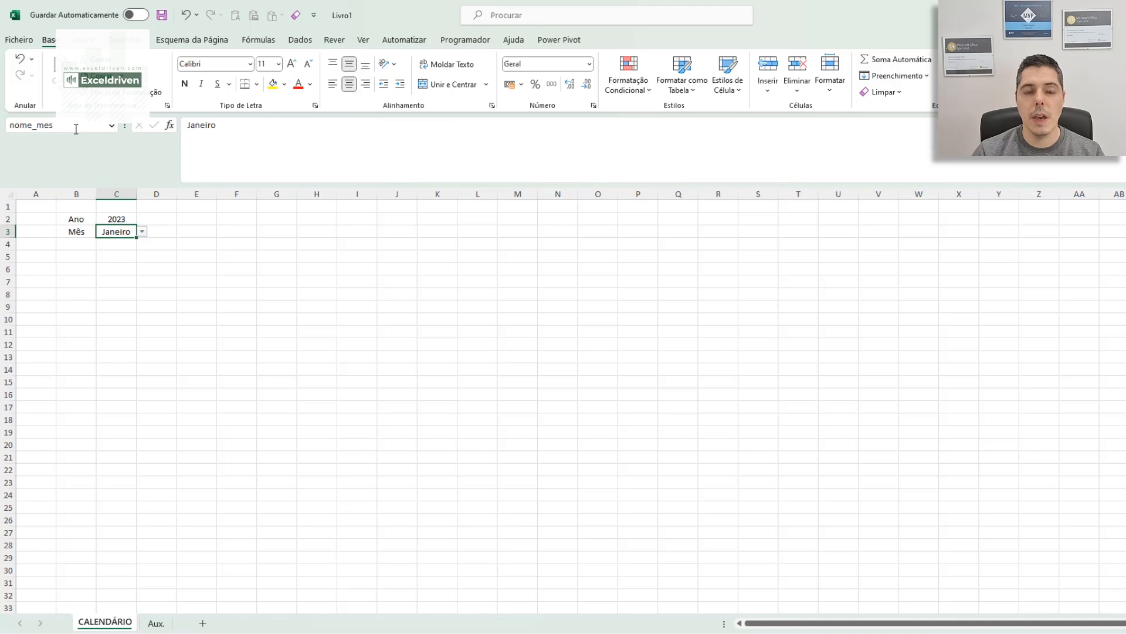
- On the Aux. sheet, enter =CORRESP(nome_mes;meses;0) in D14 below the month list, using exact match, to get the selected month's number
left_click(168, 625)
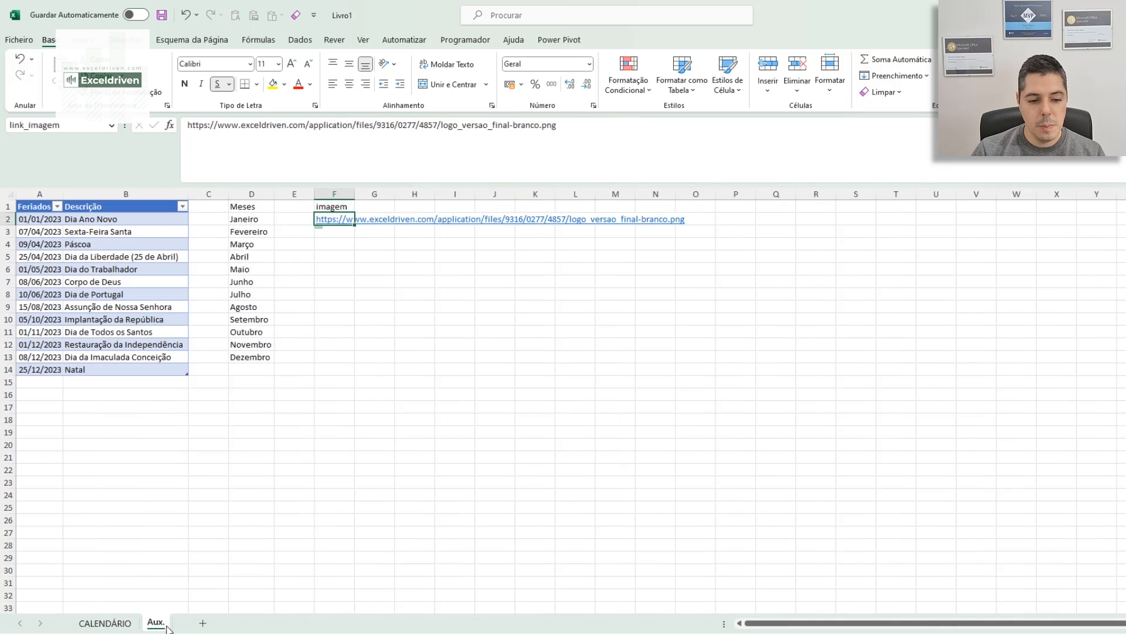
left_click(257, 370)
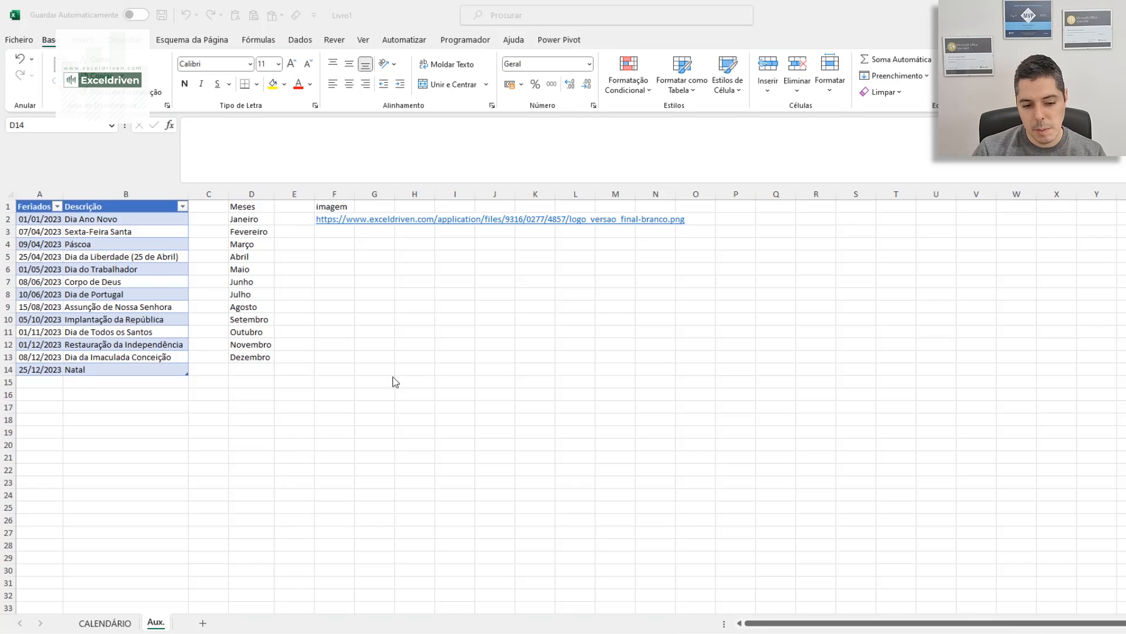
left_click(256, 369)
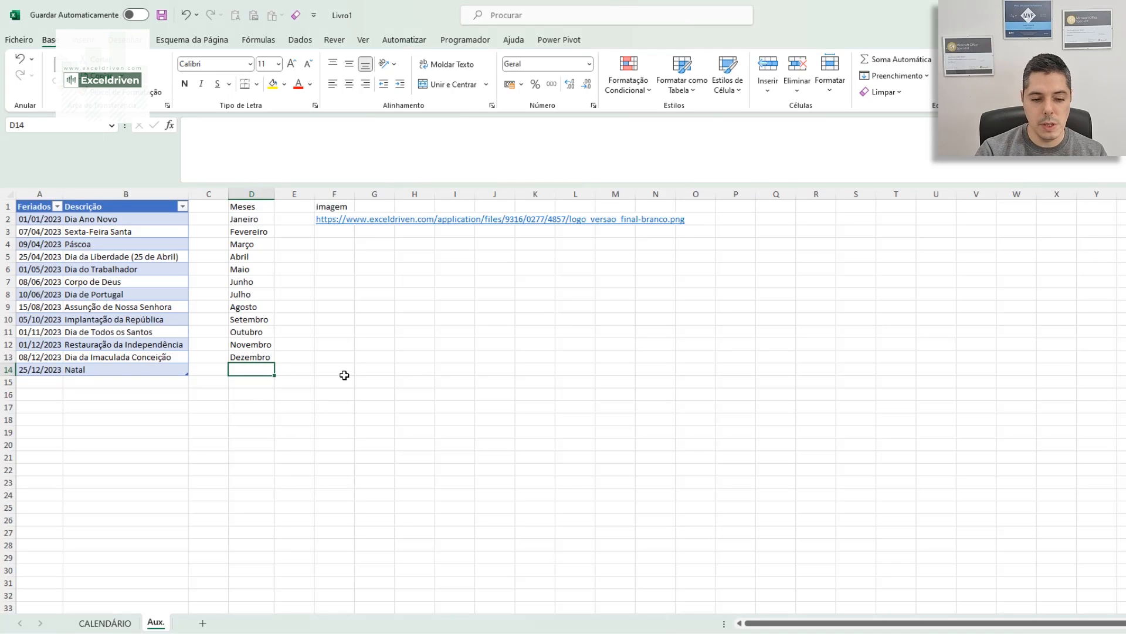
type("=COR")
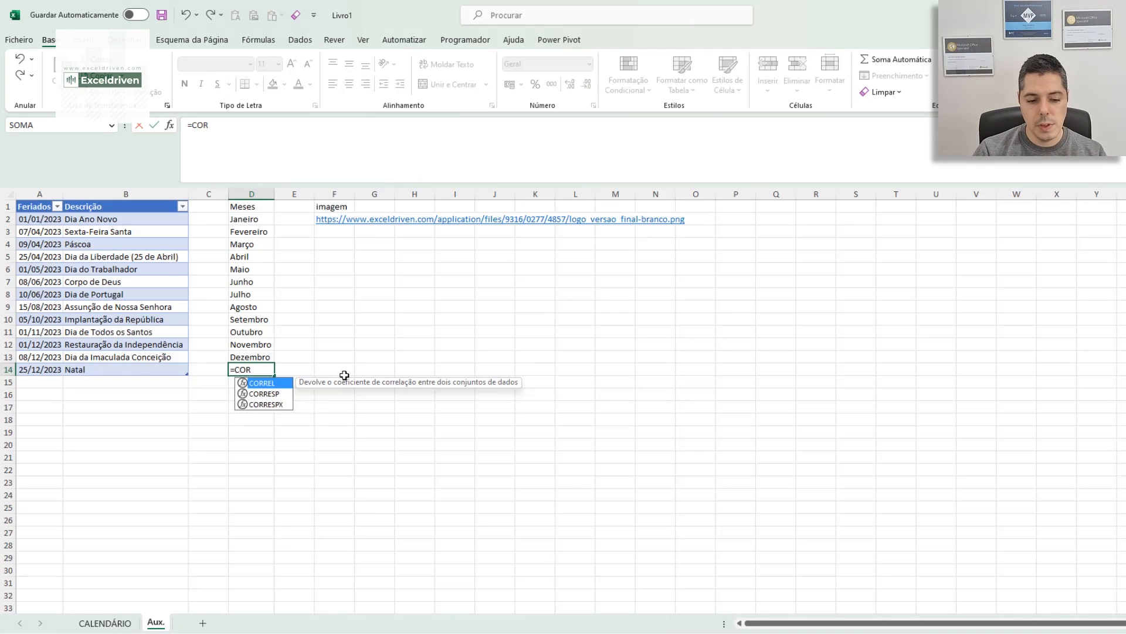
key("Down")
key("Tab")
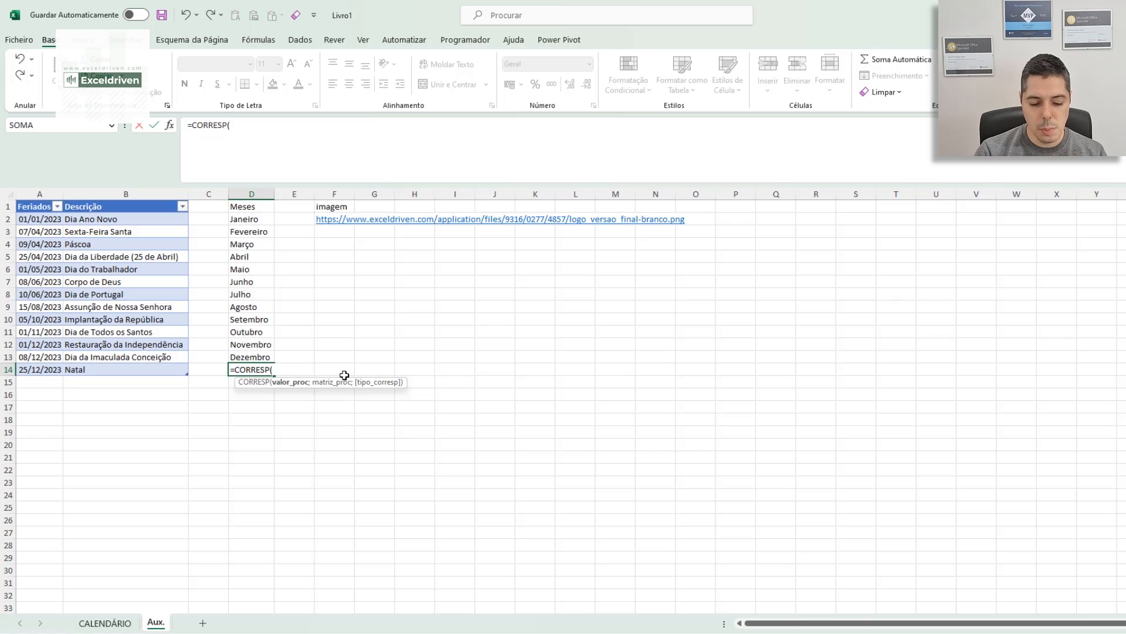
type("nome")
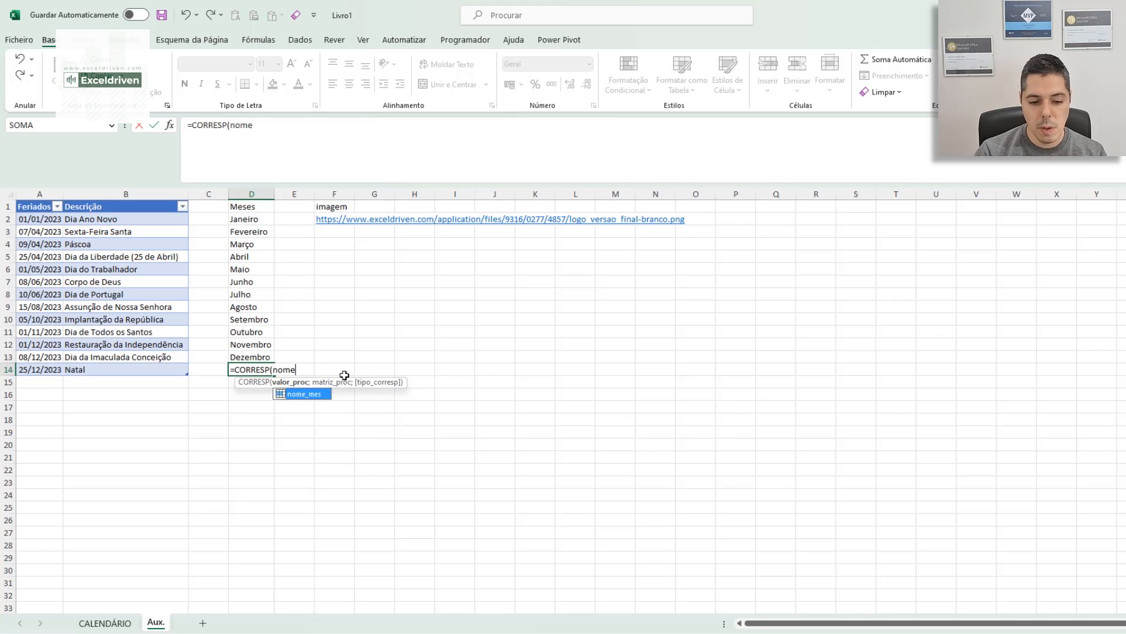
key("Tab")
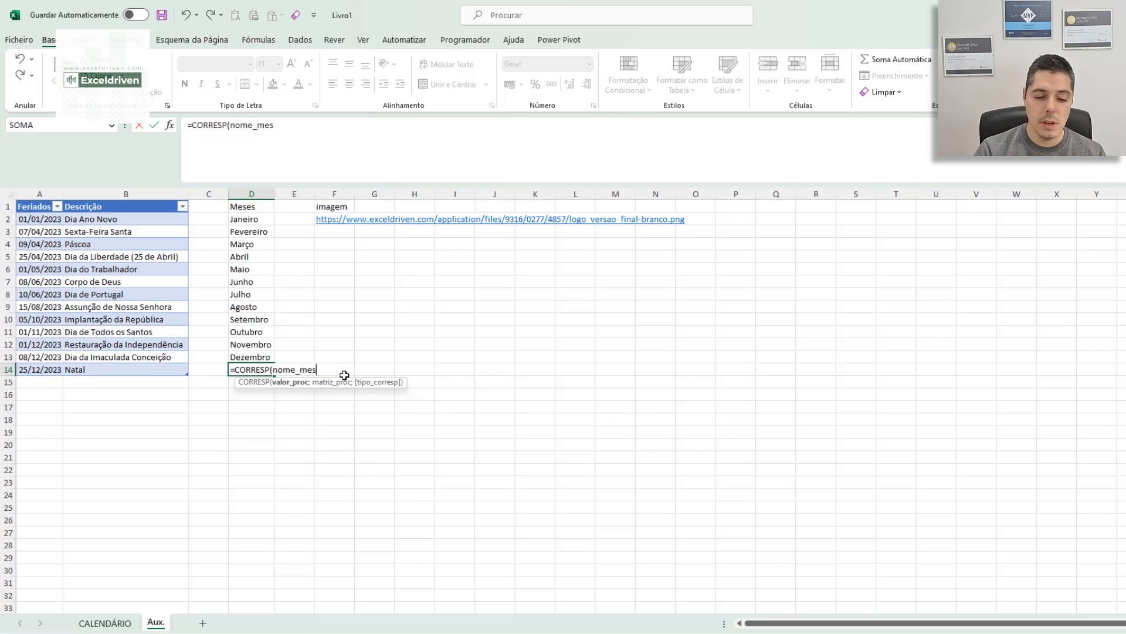
type(";meses")
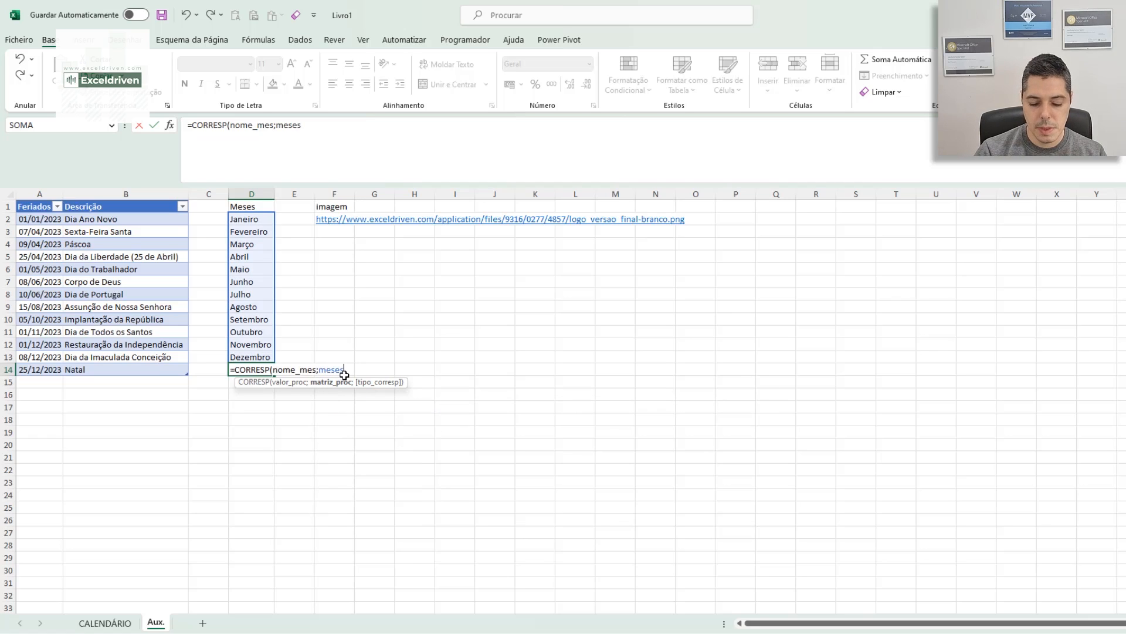
type(";")
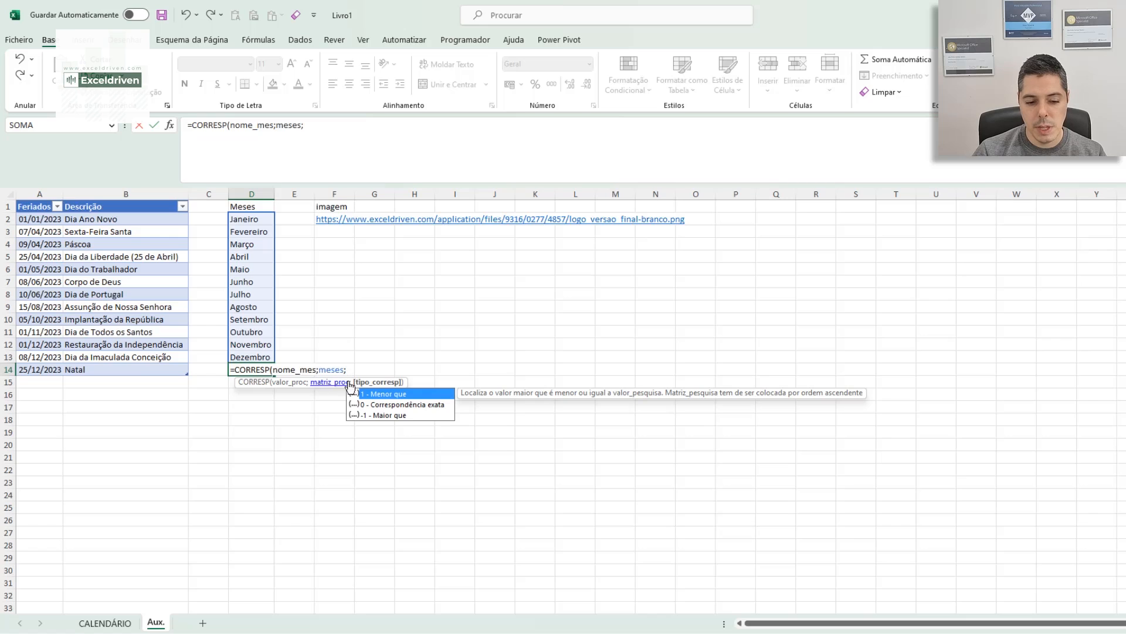
left_click(401, 405)
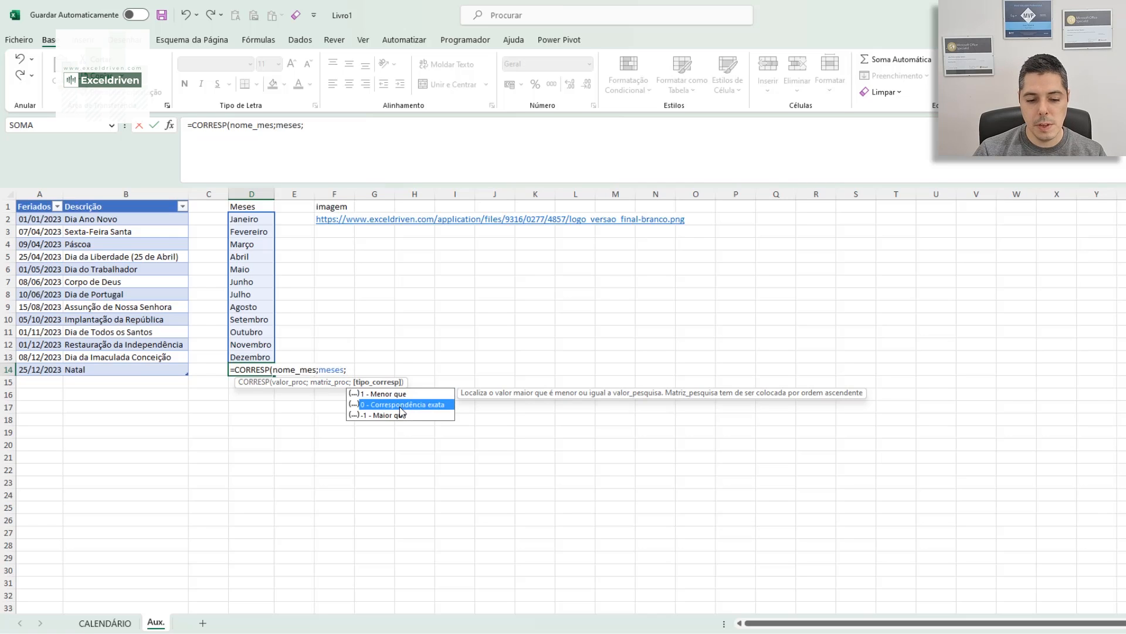
double_click(402, 405)
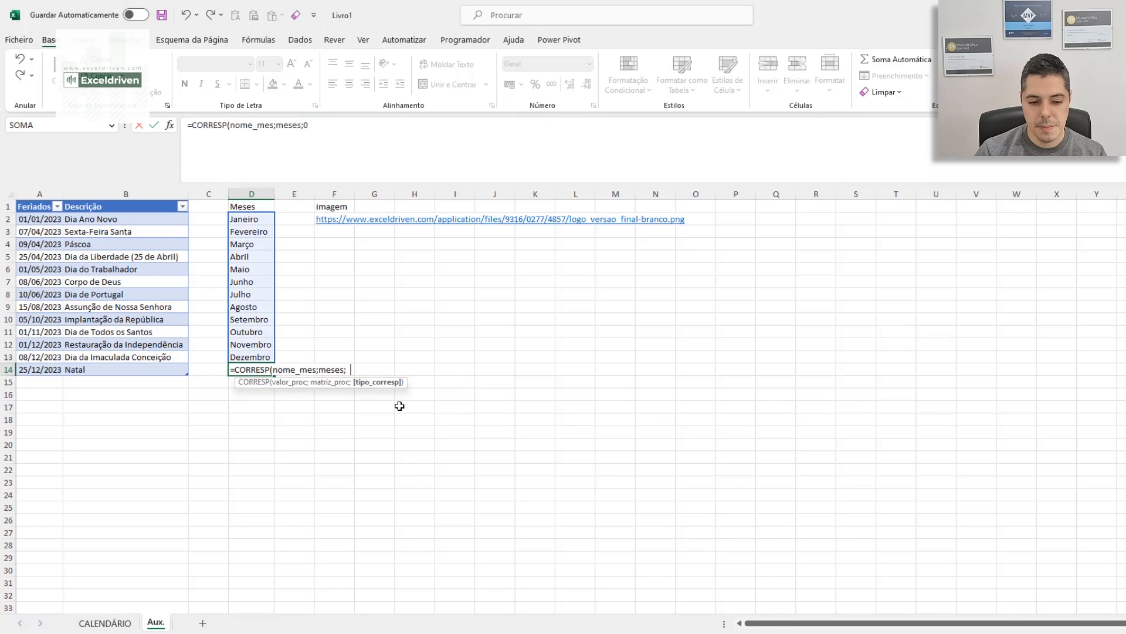
type(")")
key("Return")
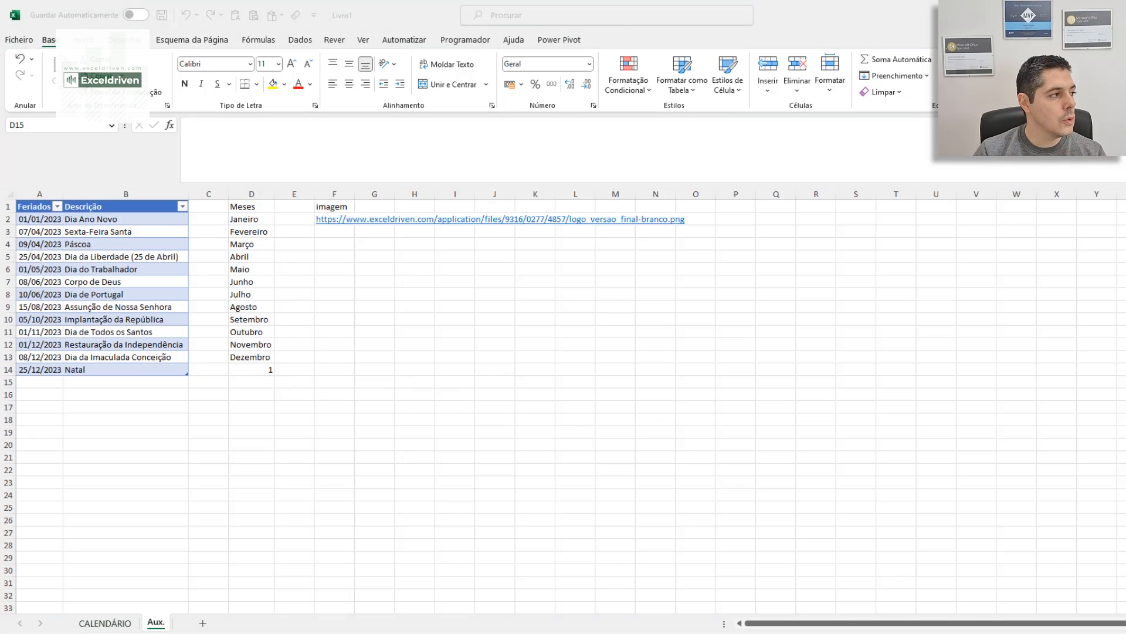
- Give the month-number cell D14 on the Aux. sheet the range name num_mes
left_click(245, 368)
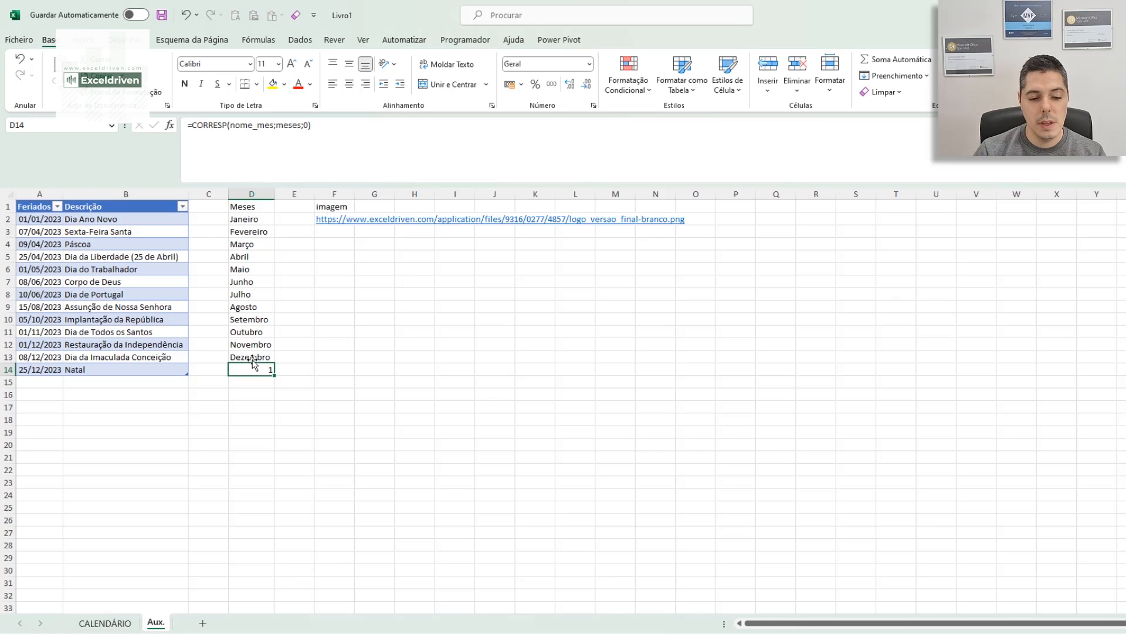
left_click(34, 128)
type("num")
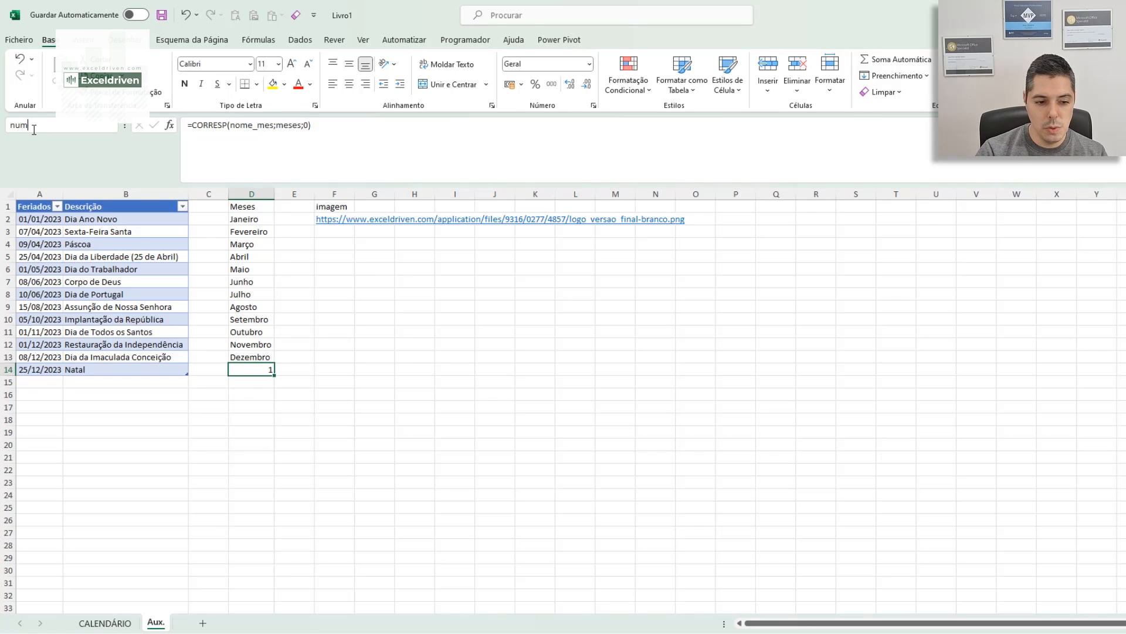
type("_mes")
key("Return")
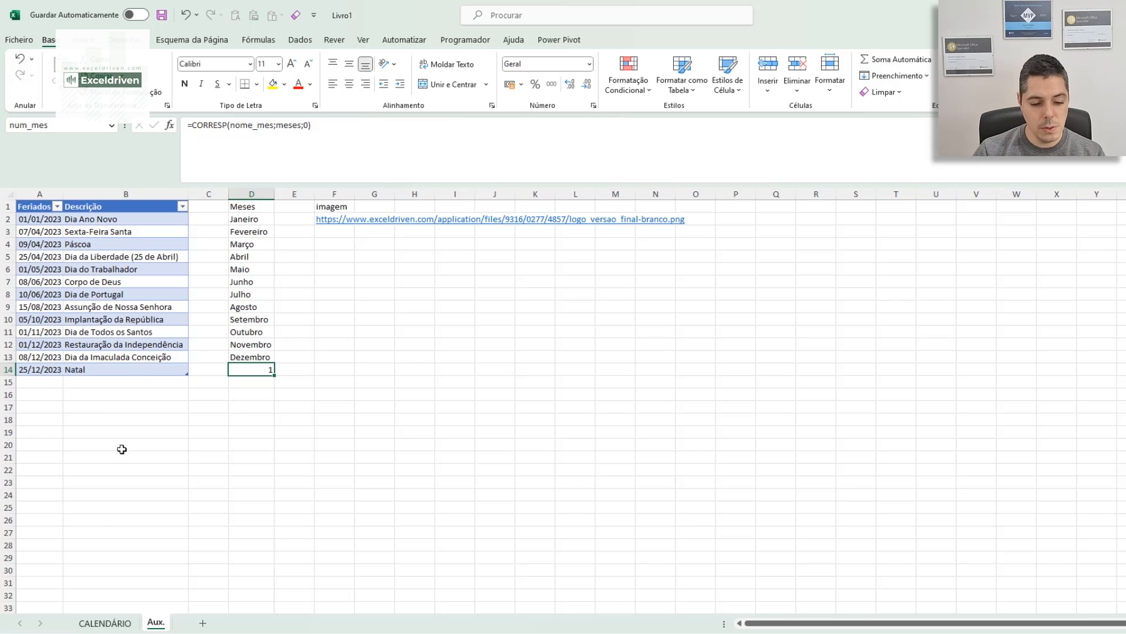
- On the CALENDÁRIO sheet, start a SEQUÊNCIA formula in B5 with 1 row and 7 columns
left_click(109, 623)
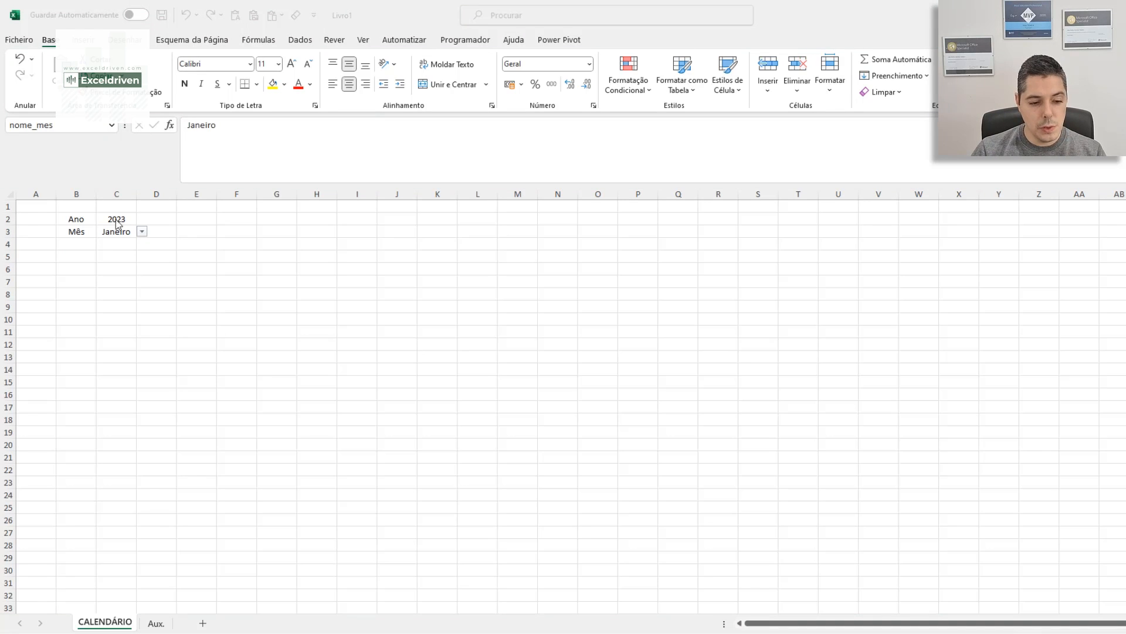
left_click(82, 255)
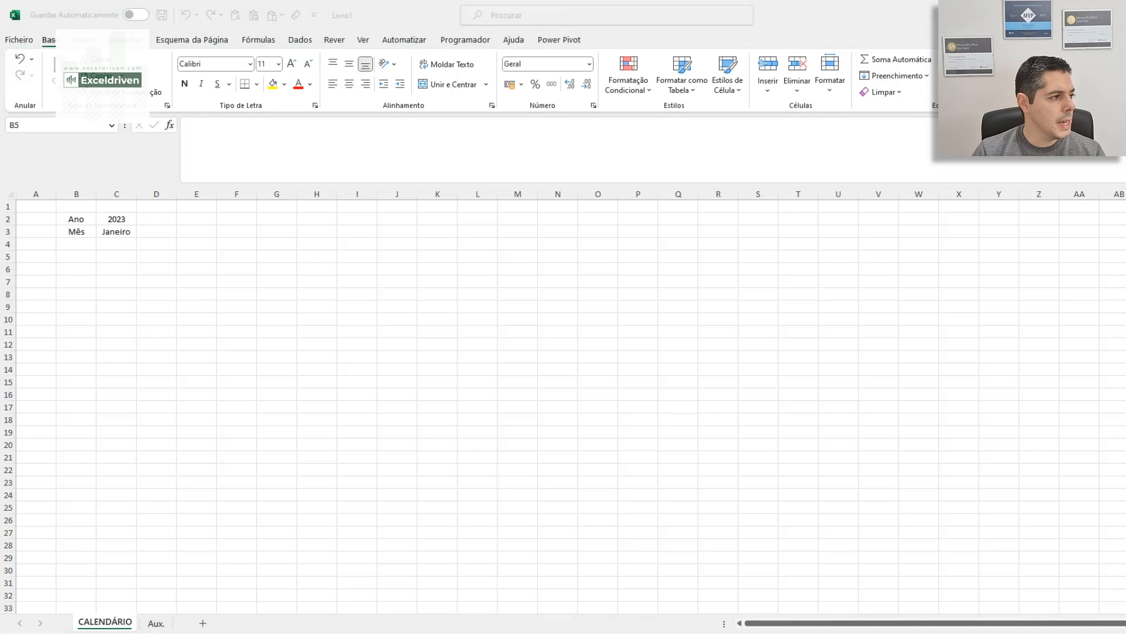
left_click(76, 254)
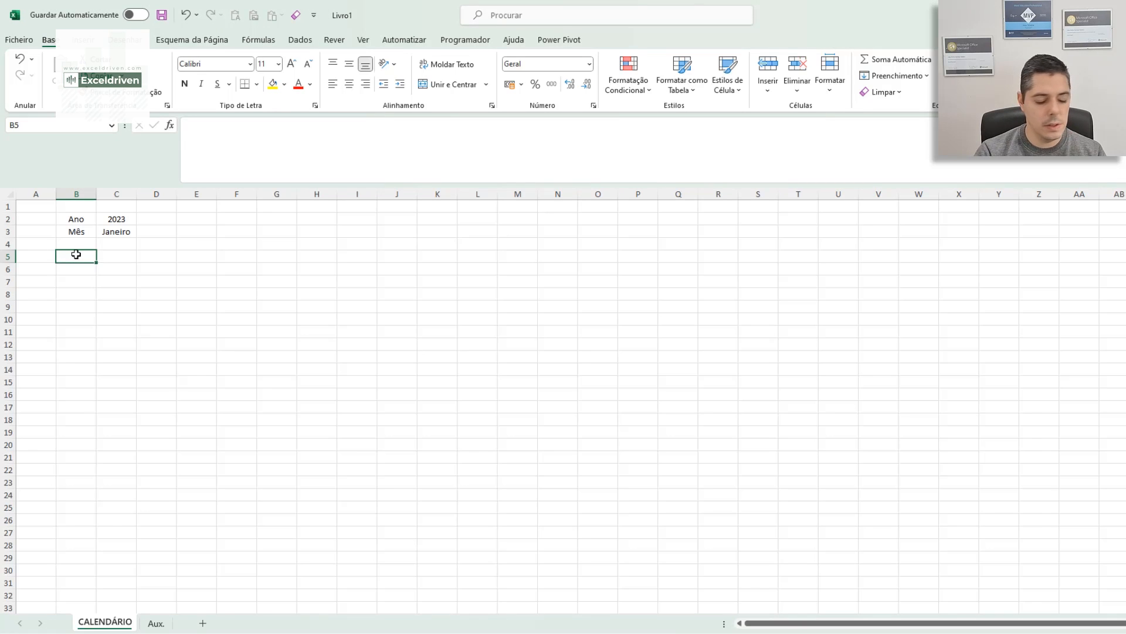
type("=SE")
key("Down")
key("Down")
key("Down")
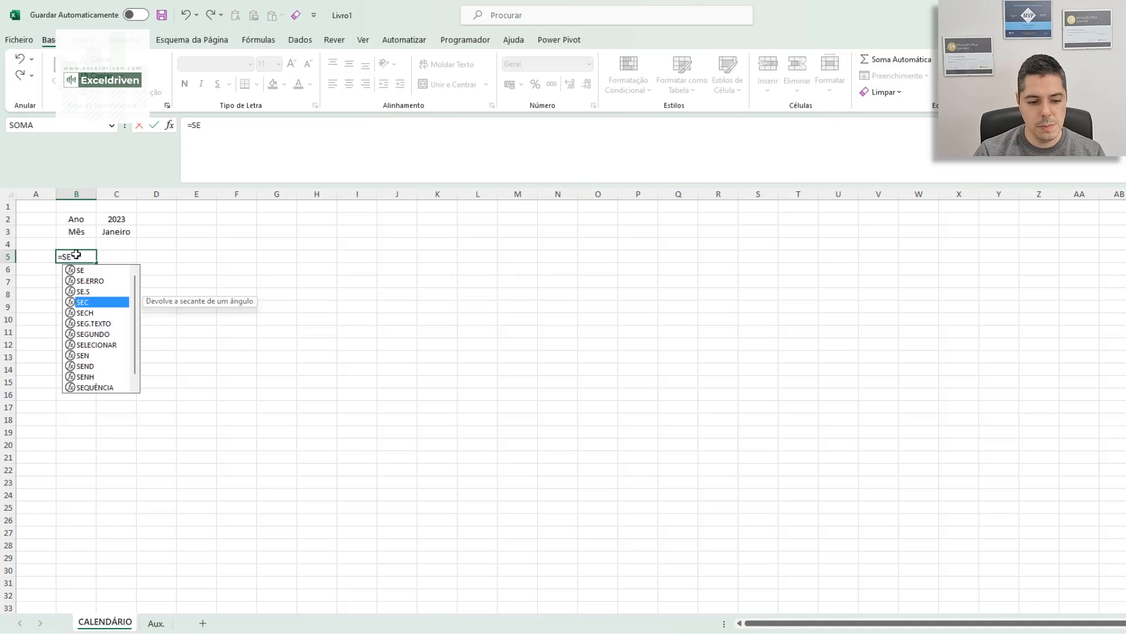
key("Down")
key("Down")
key("Down")
key("Down")
key("Down")
key("Down")
key("Down")
key("Down")
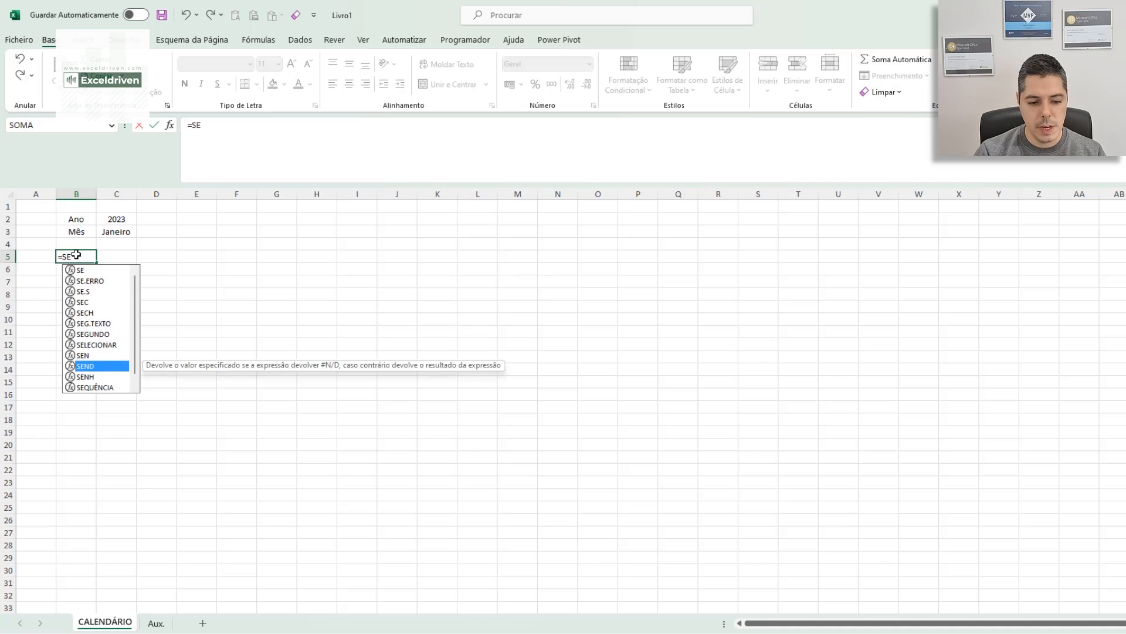
key("Tab")
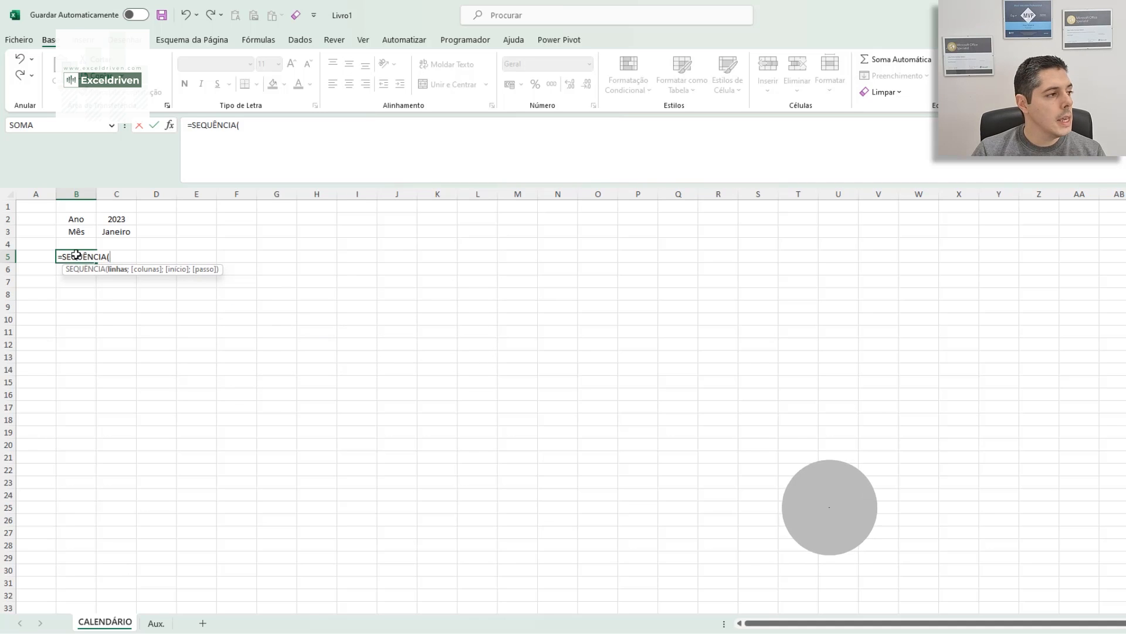
type("1;")
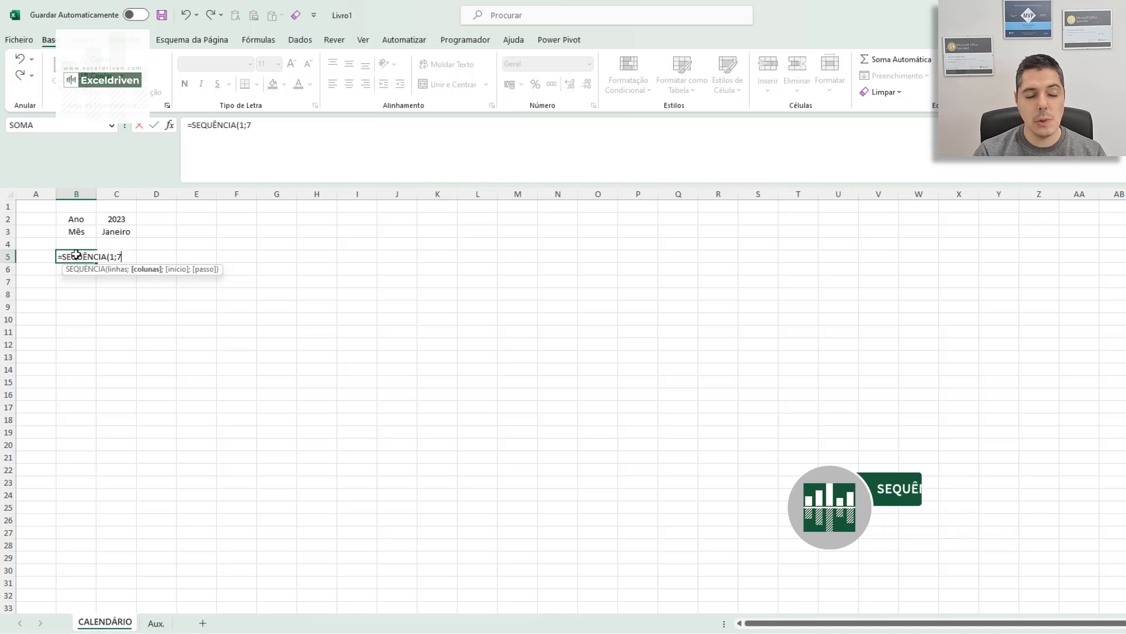
type("7")
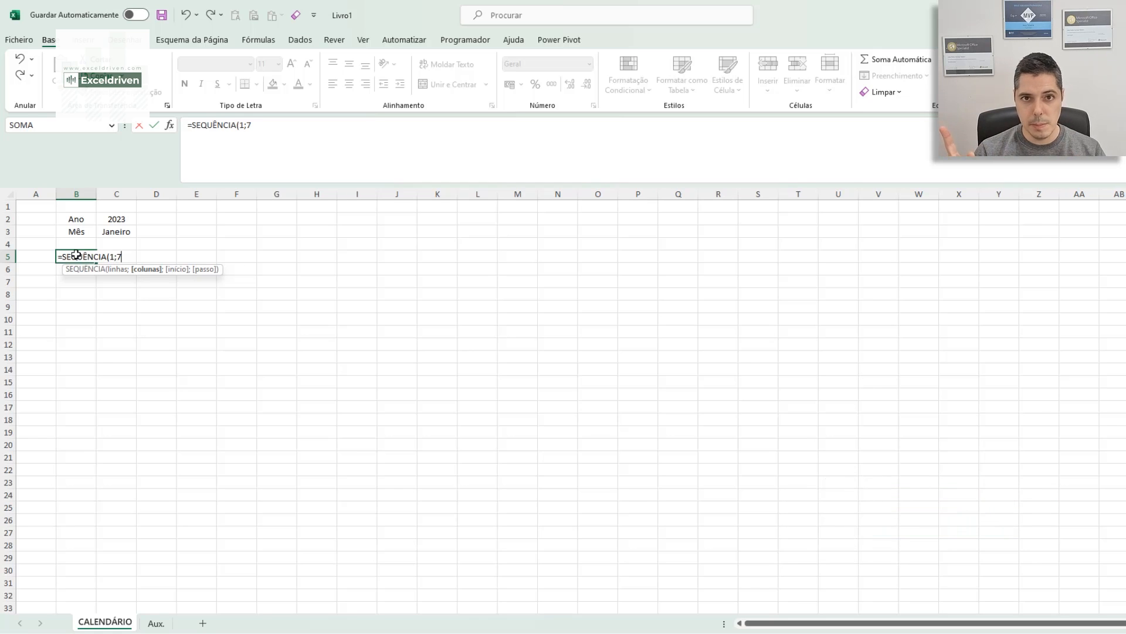
- Set the sequence's start argument to DATA(ano_inicio;num_mes;1) and complete the formula in B5
type(";")
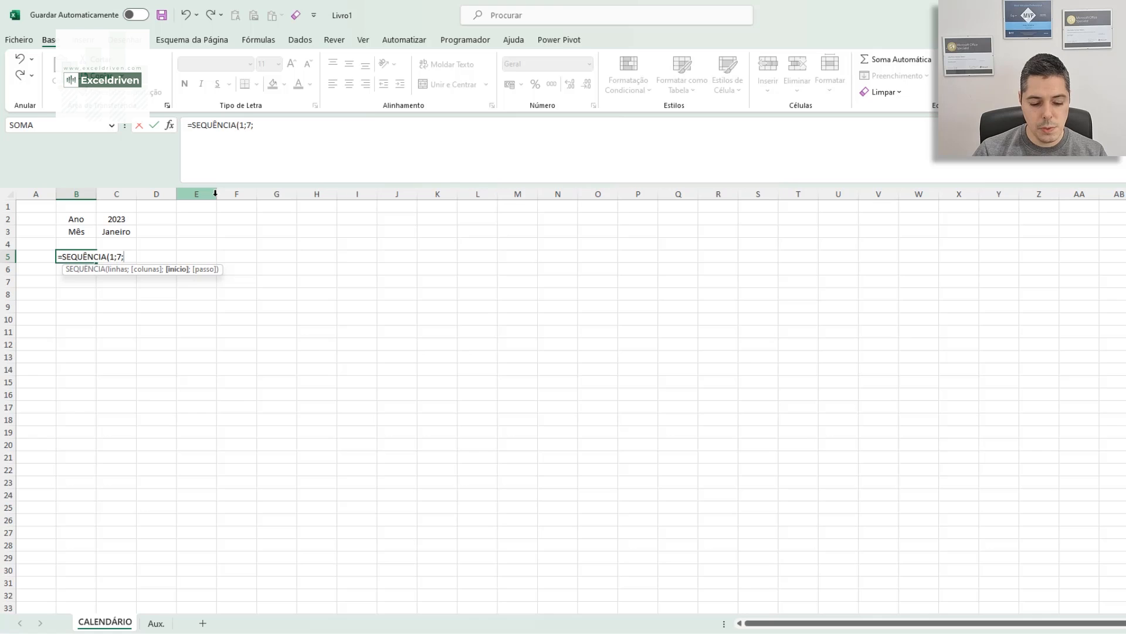
type("Data")
key("Tab")
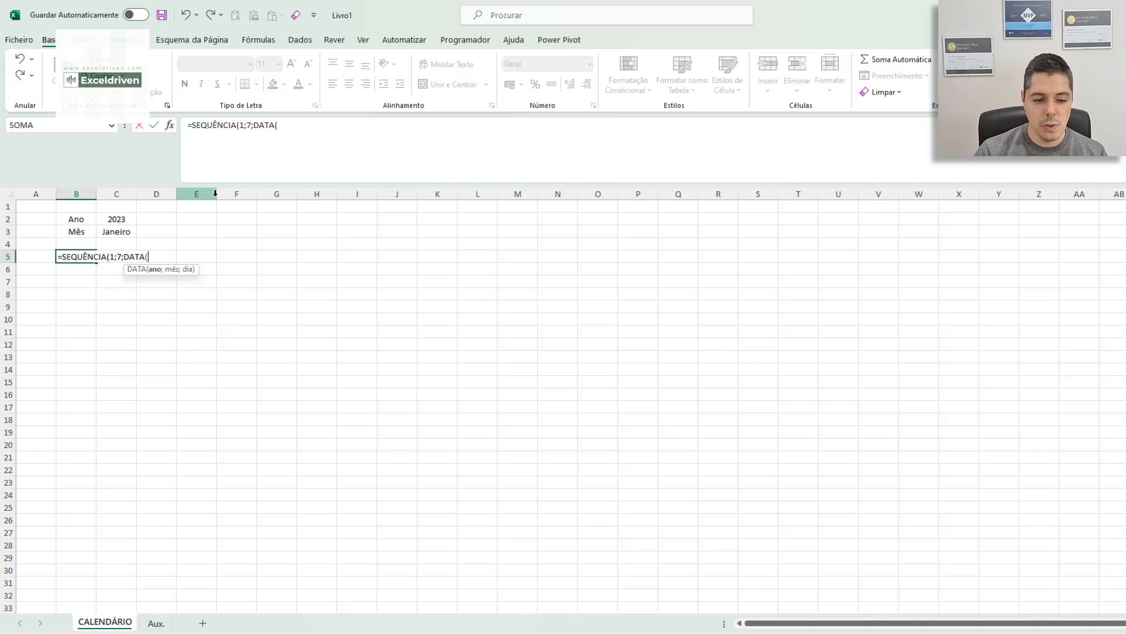
left_click(127, 217)
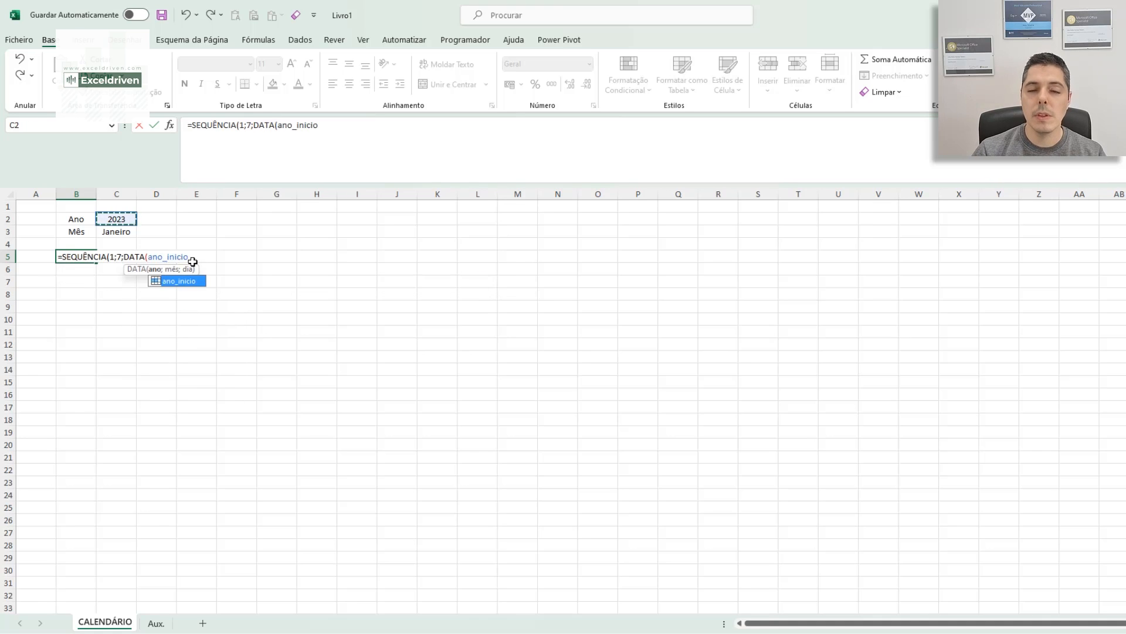
type(";")
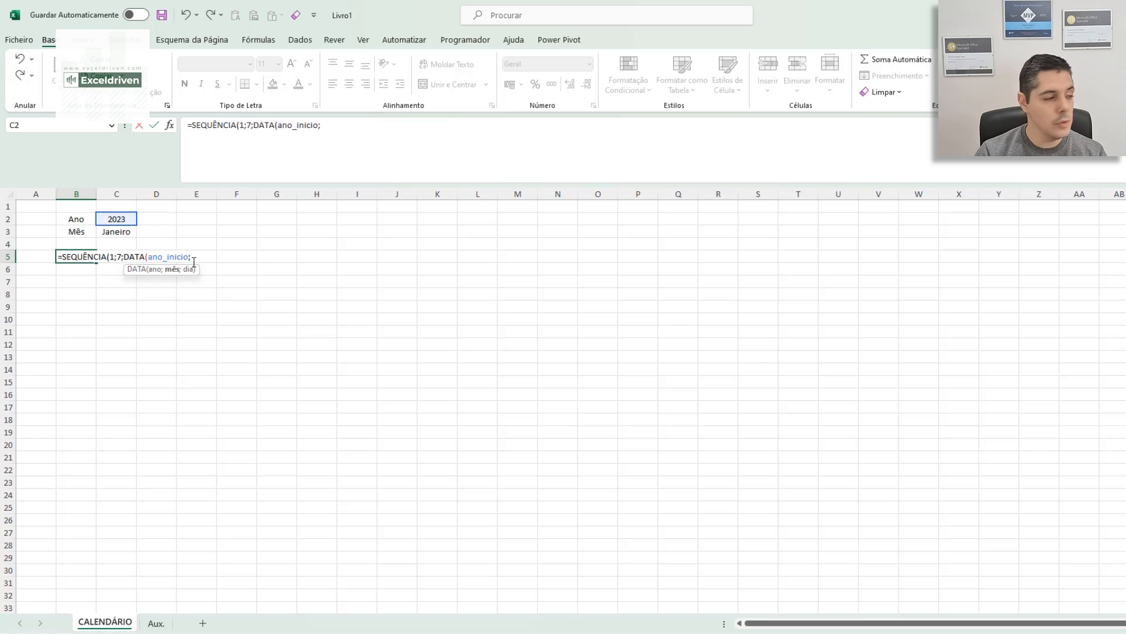
type("num")
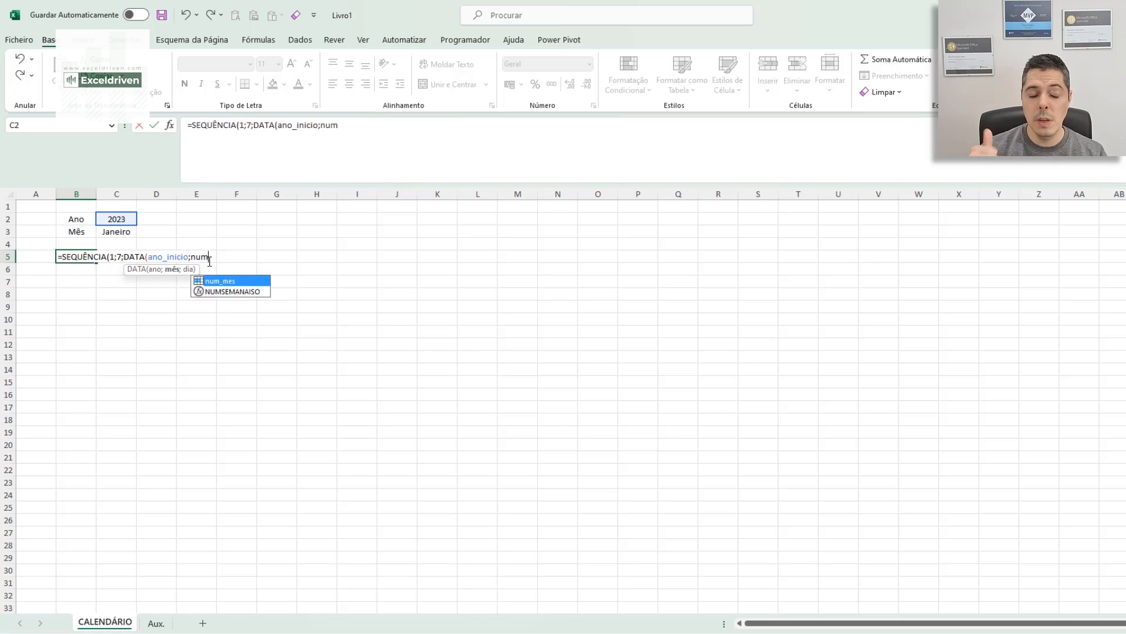
key("Tab")
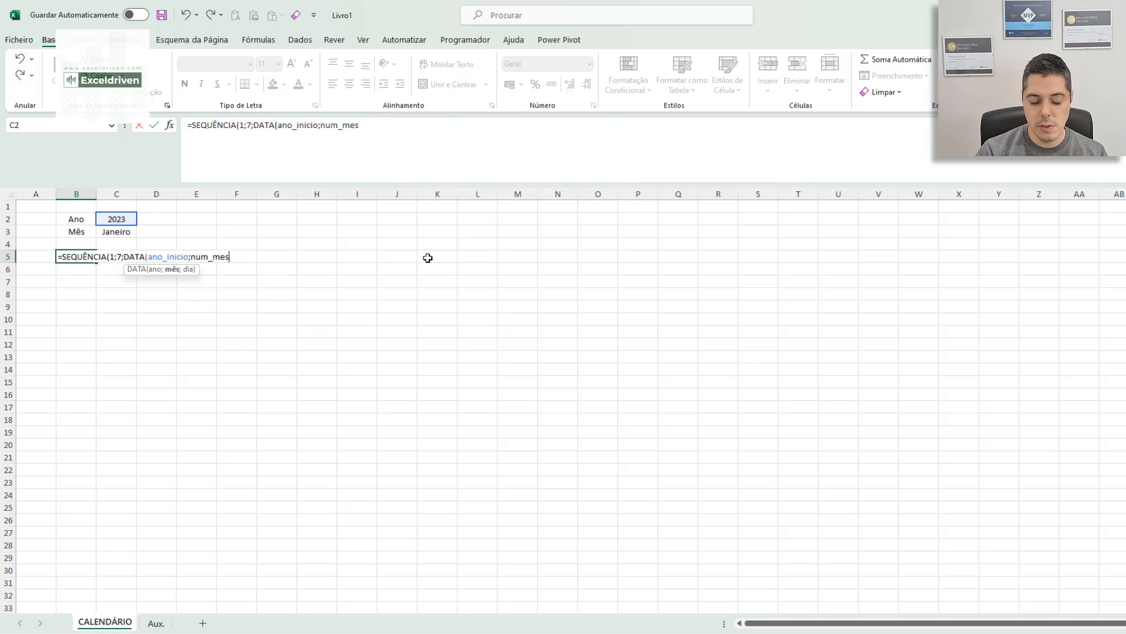
type(";")
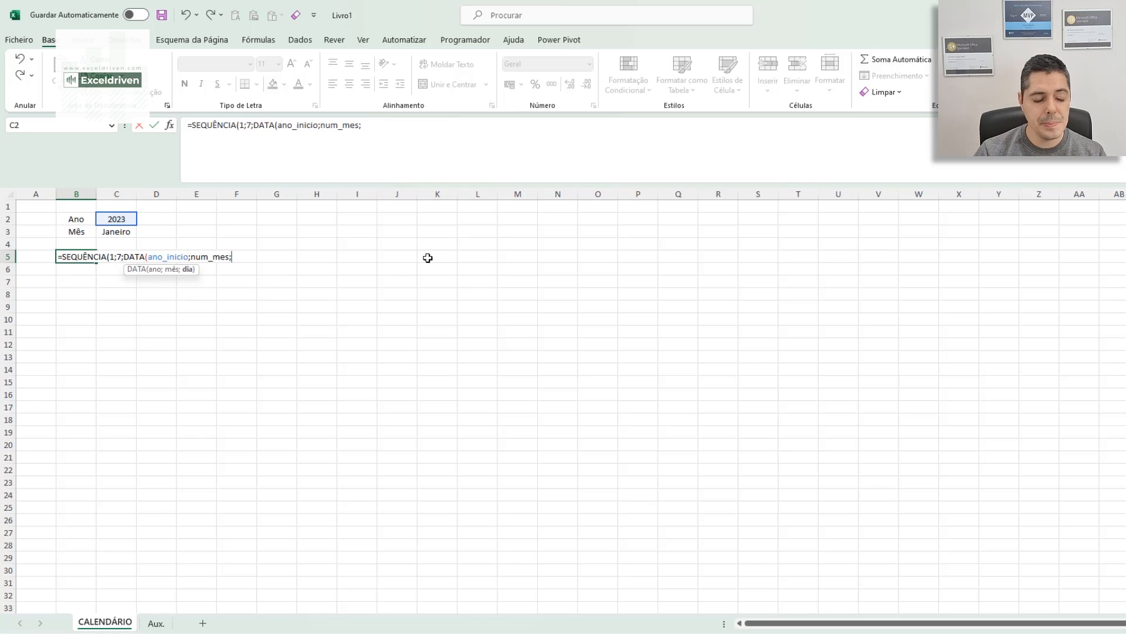
type("1)")
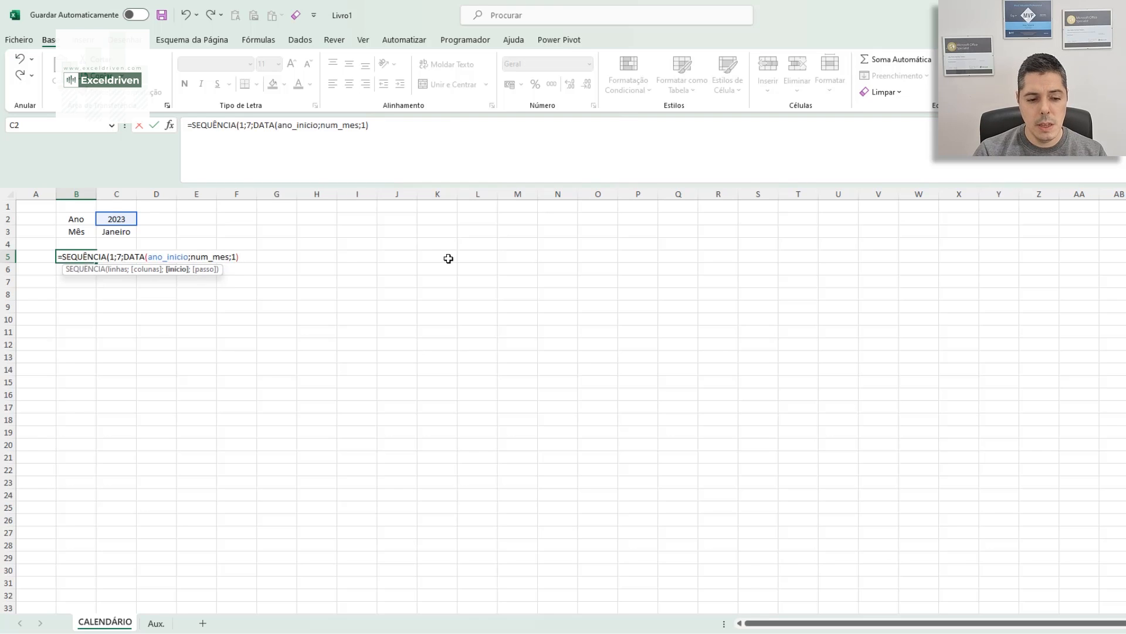
key("Return")
left_click(568, 382)
- Format the B5:H5 sequence with the Data category, using the *14/03/2012 type
left_click_drag(77, 254, 322, 254)
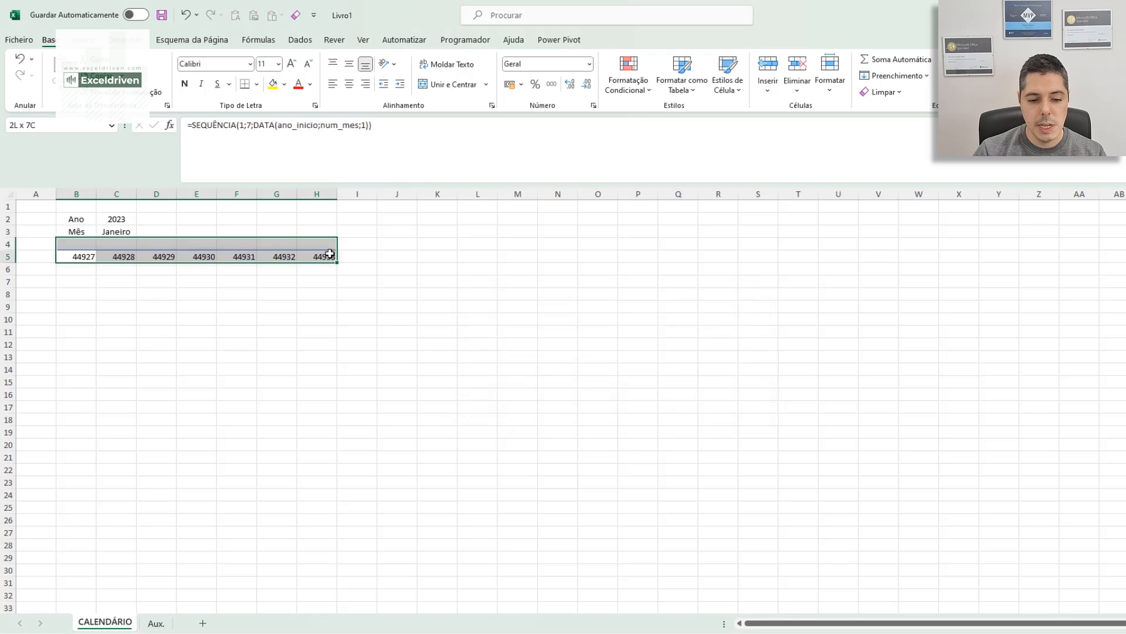
left_click(590, 65)
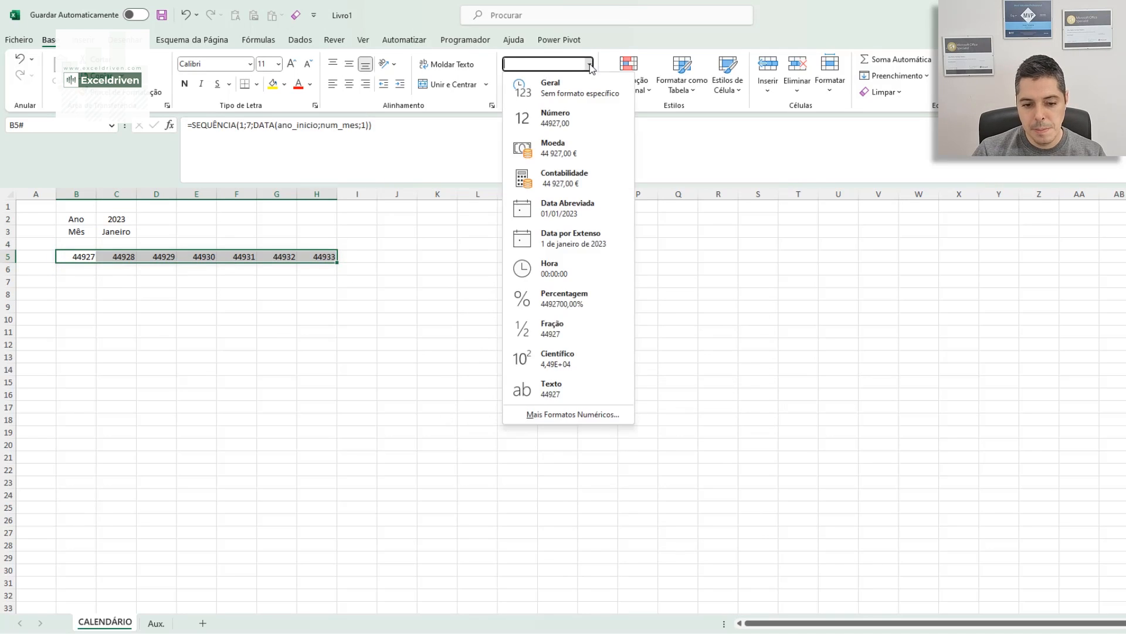
left_click(594, 414)
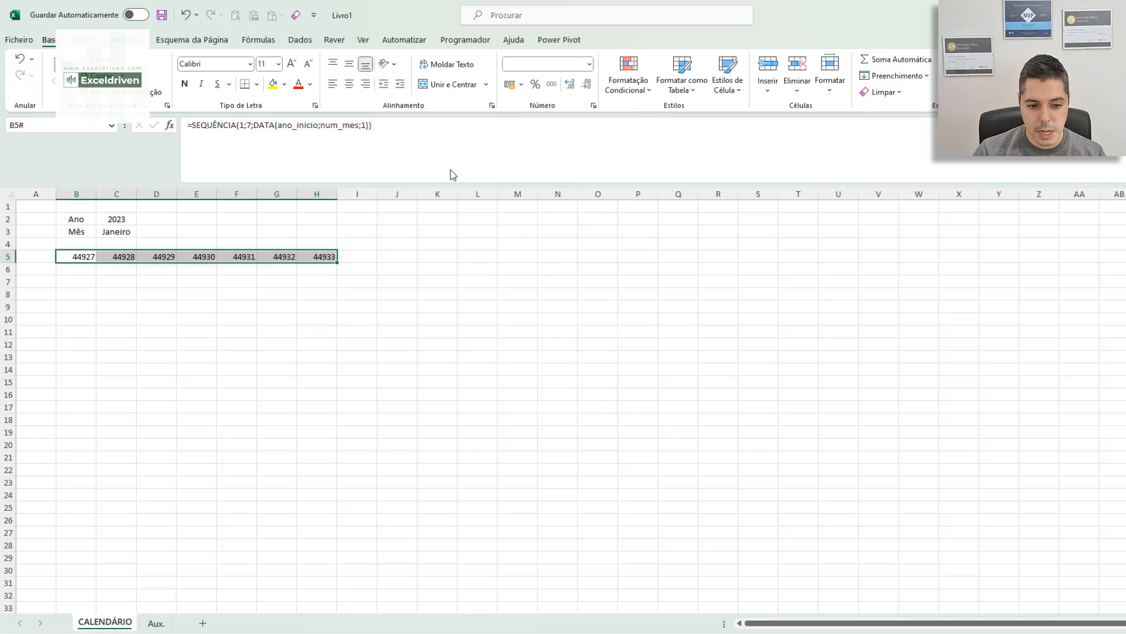
left_click(199, 363)
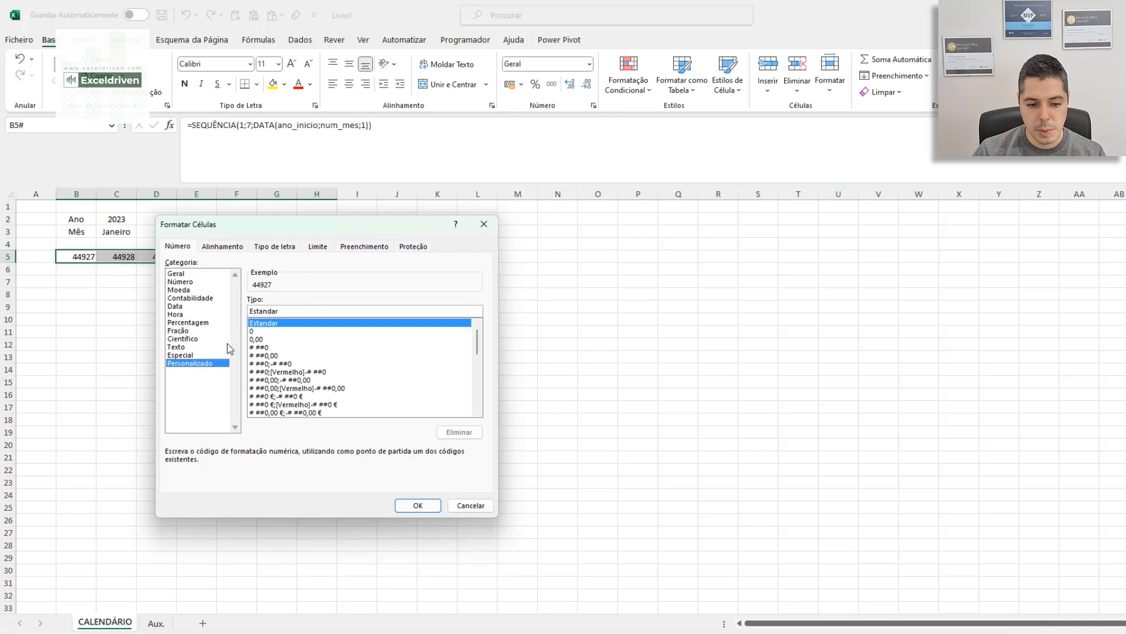
left_click(199, 307)
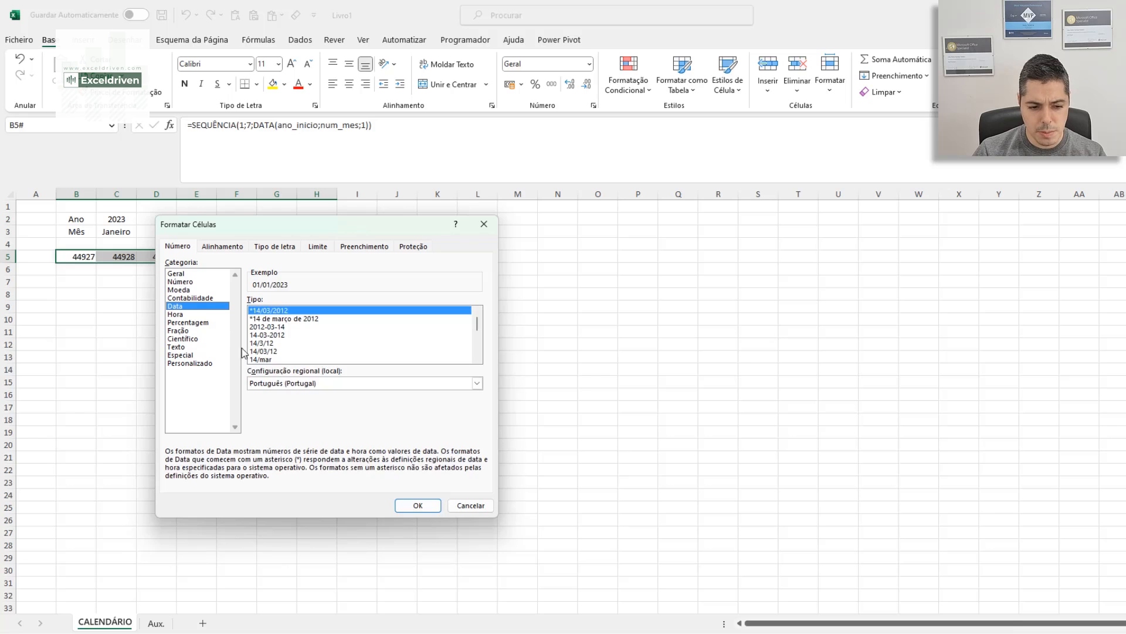
left_click(418, 505)
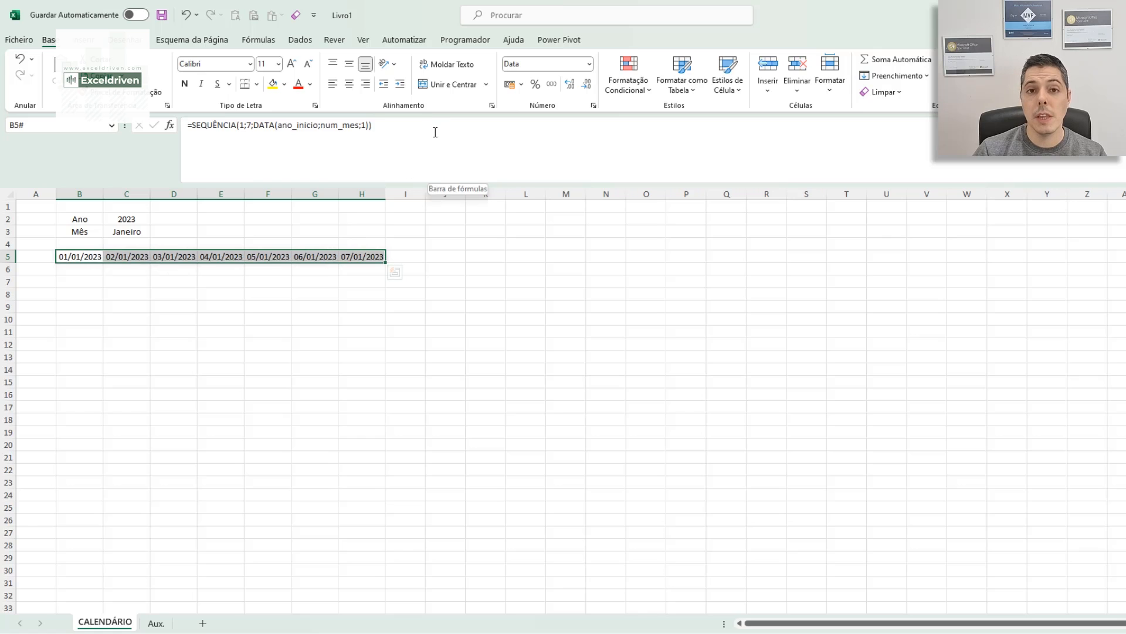
- Apply the custom number format dddd to B5:H5 so the dates show as weekday names
left_click(589, 64)
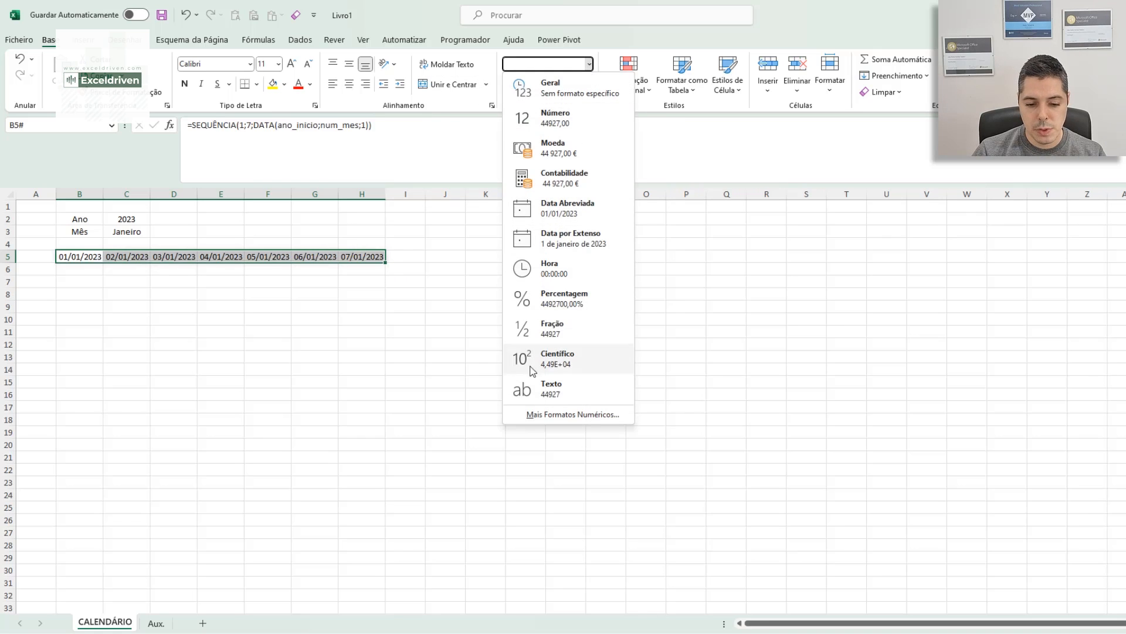
left_click(542, 415)
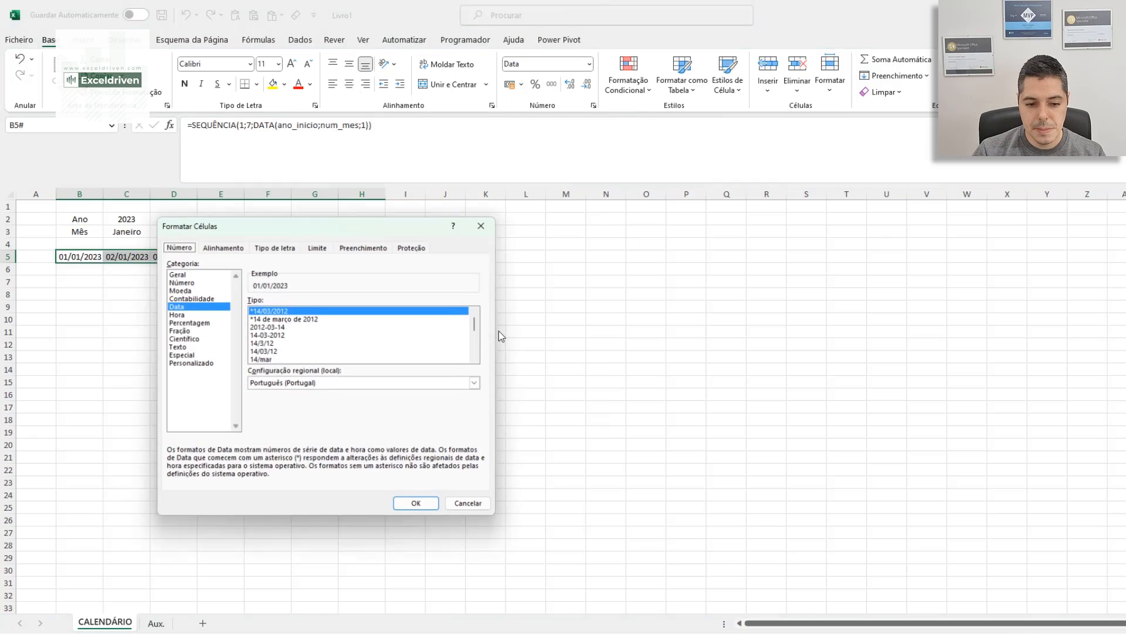
left_click(178, 364)
left_click_drag(296, 311, 198, 310)
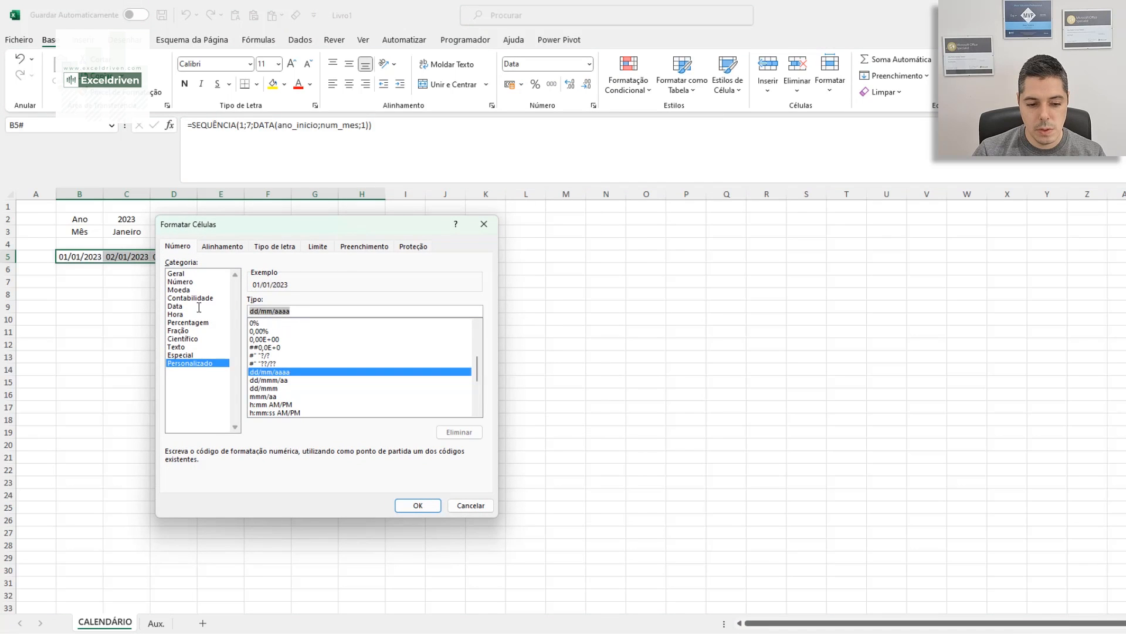
type("dddd")
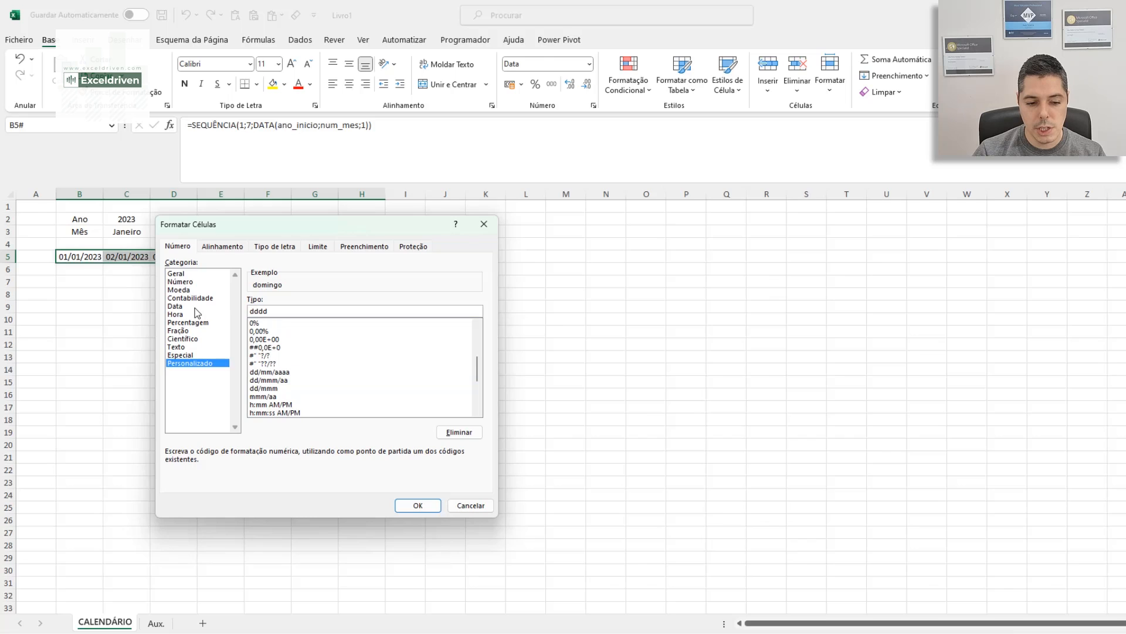
key("Return")
left_click(195, 306)
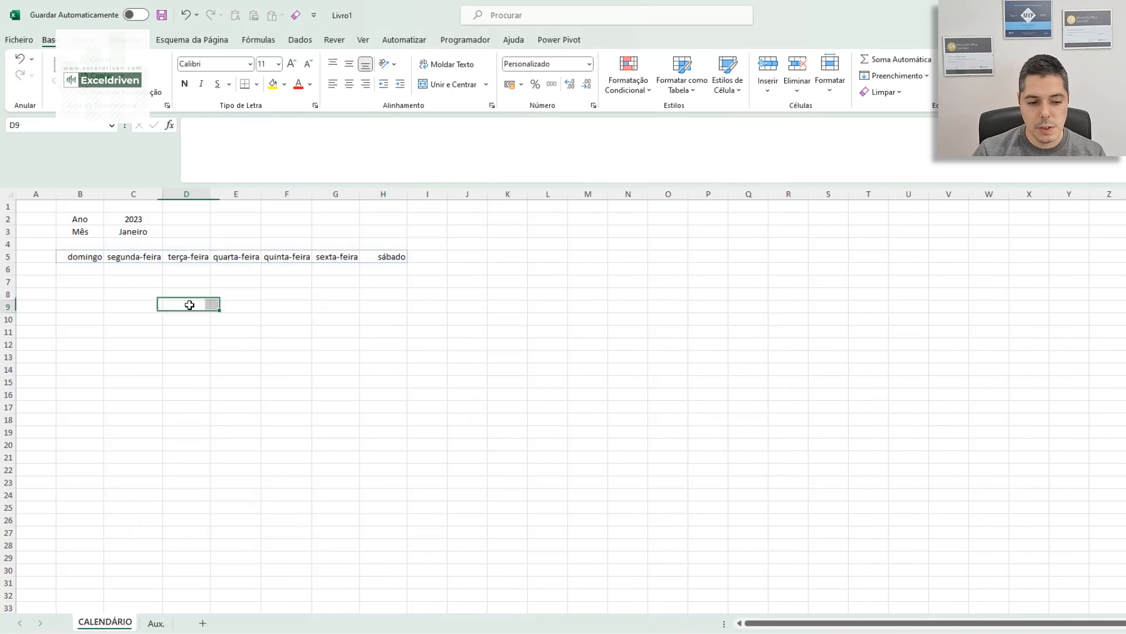
- Center the weekday header row B5:H5 horizontally
left_click(85, 257)
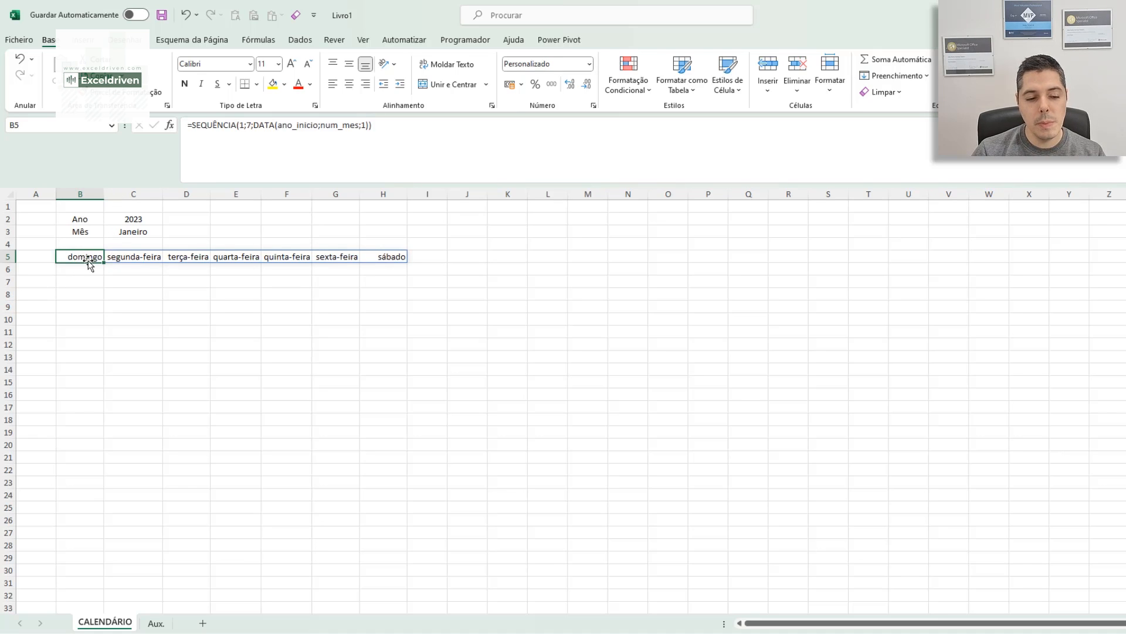
left_click_drag(88, 257, 379, 254)
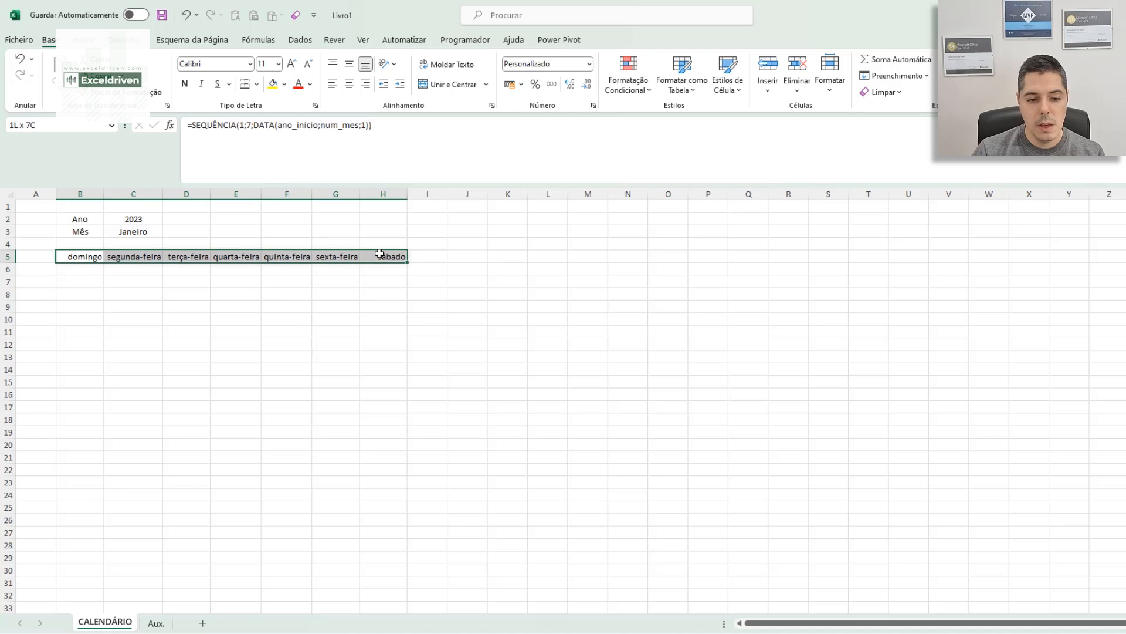
left_click(349, 84)
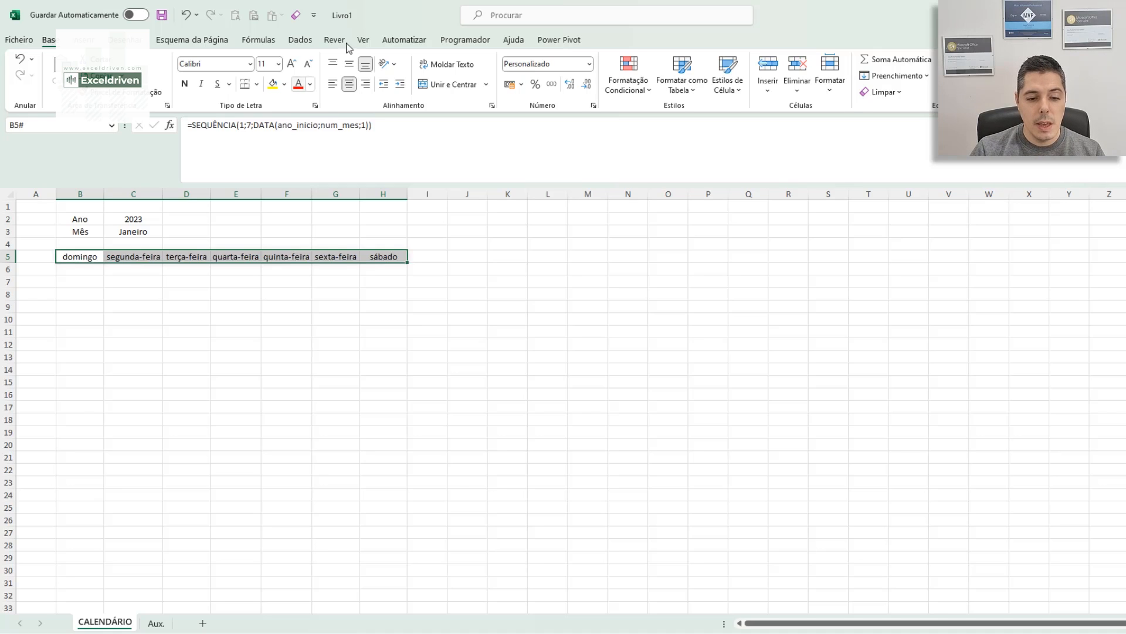
- Extend the B5 formula by subtracting DIA.SEMANA with a nested DATA function from the sequence's start date
left_click(397, 128)
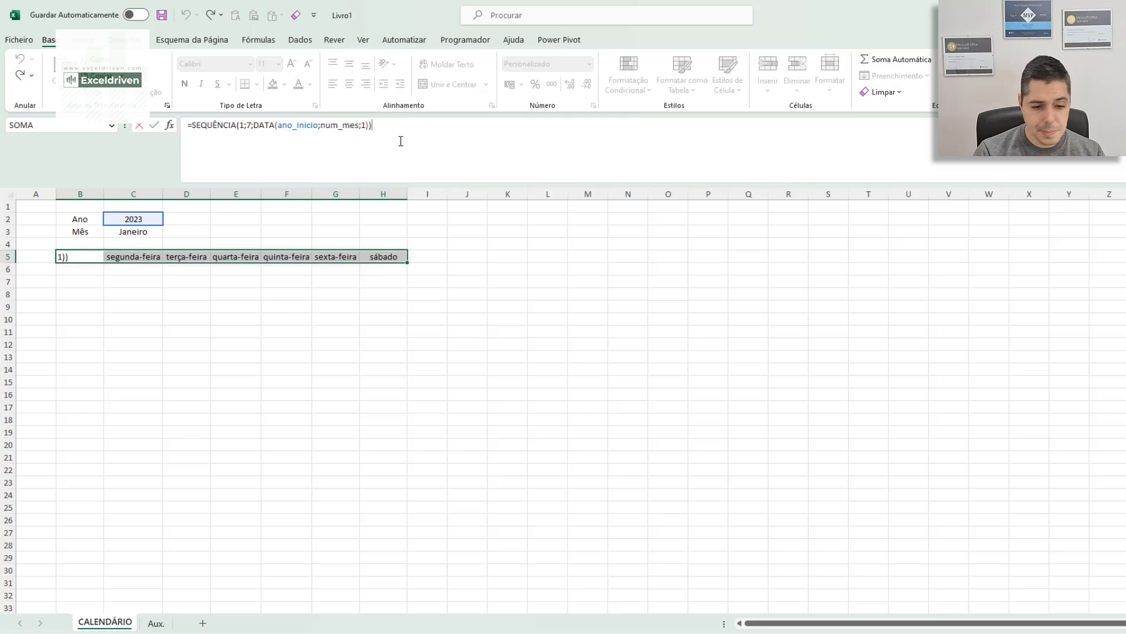
key("BackSpace")
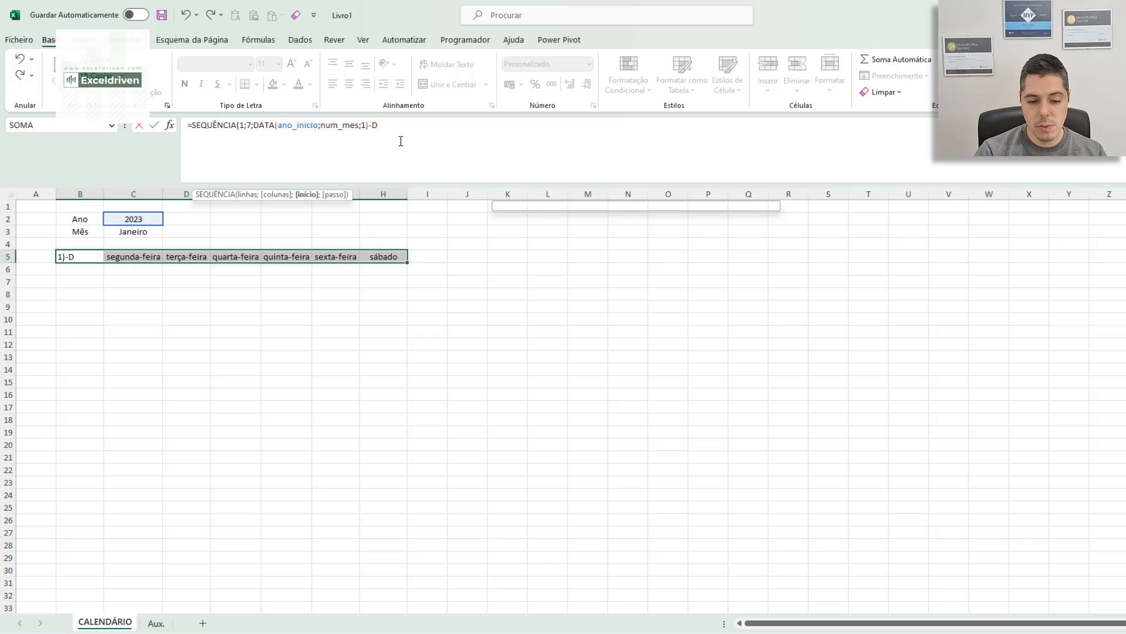
type("DIA")
key("Down")
key("Tab")
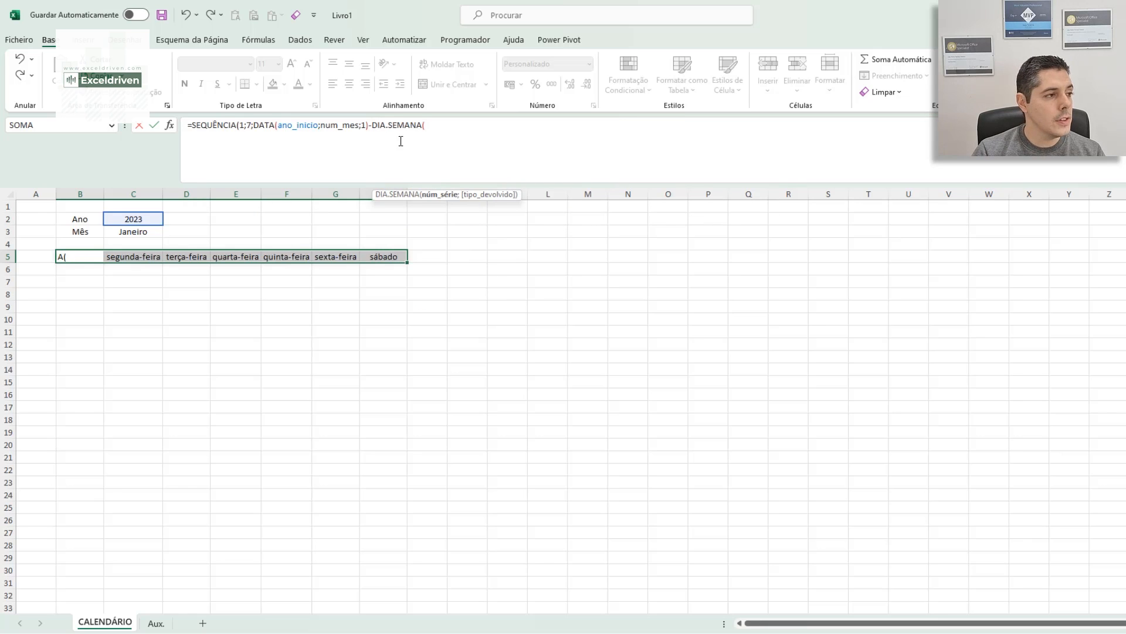
type("DA")
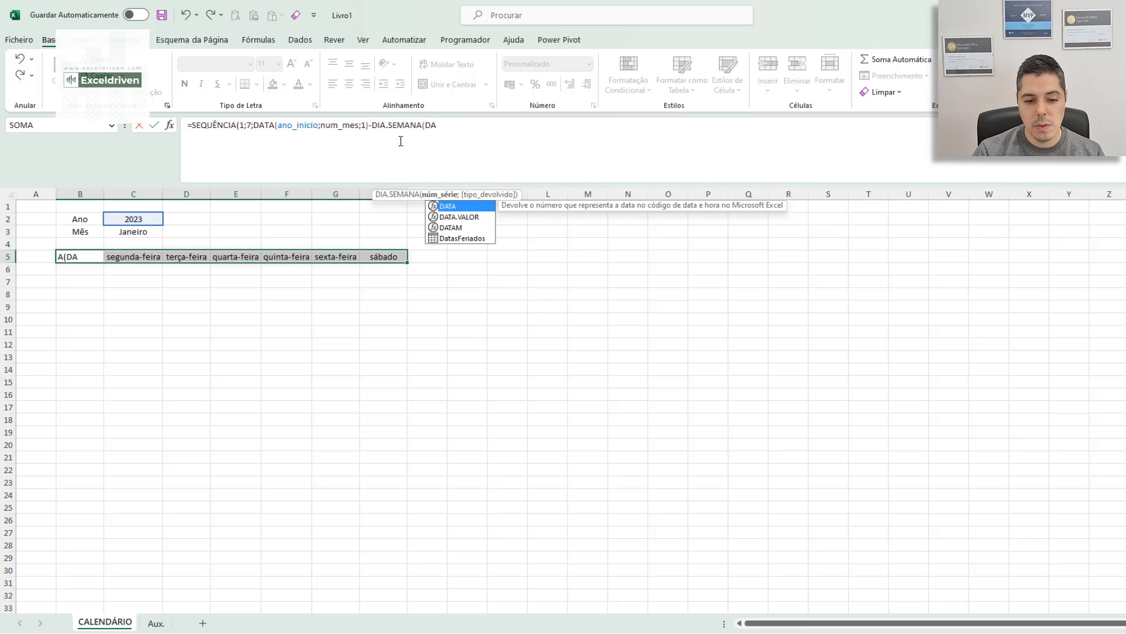
key("Tab")
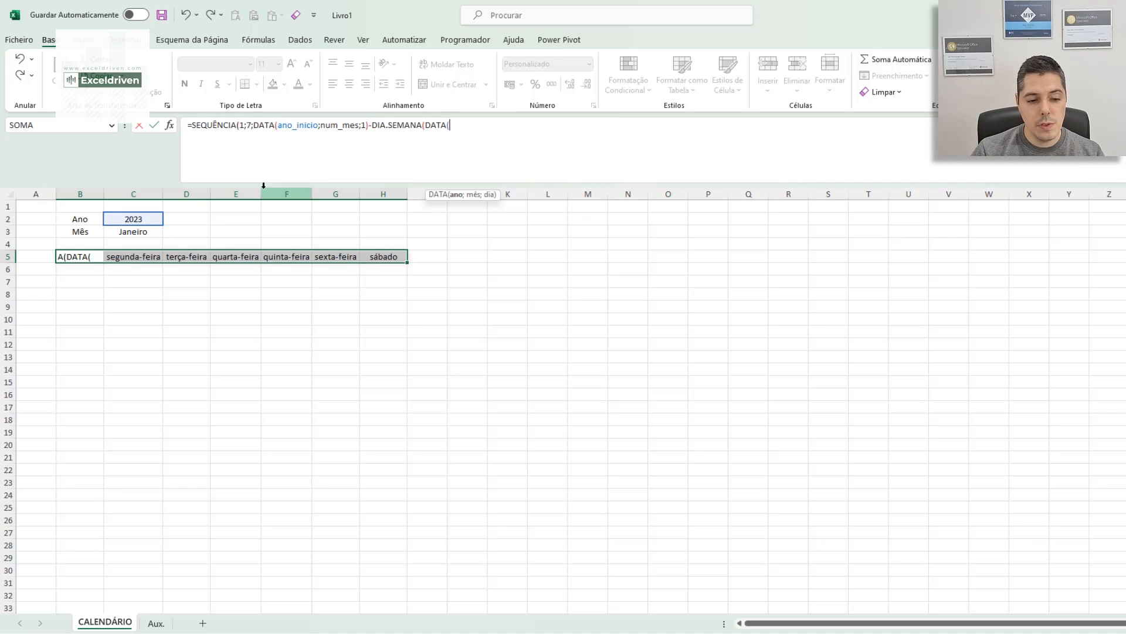
- Fill the nested DATA function with ano_inicio as year, num_mes as month and 7 as day
left_click(153, 220)
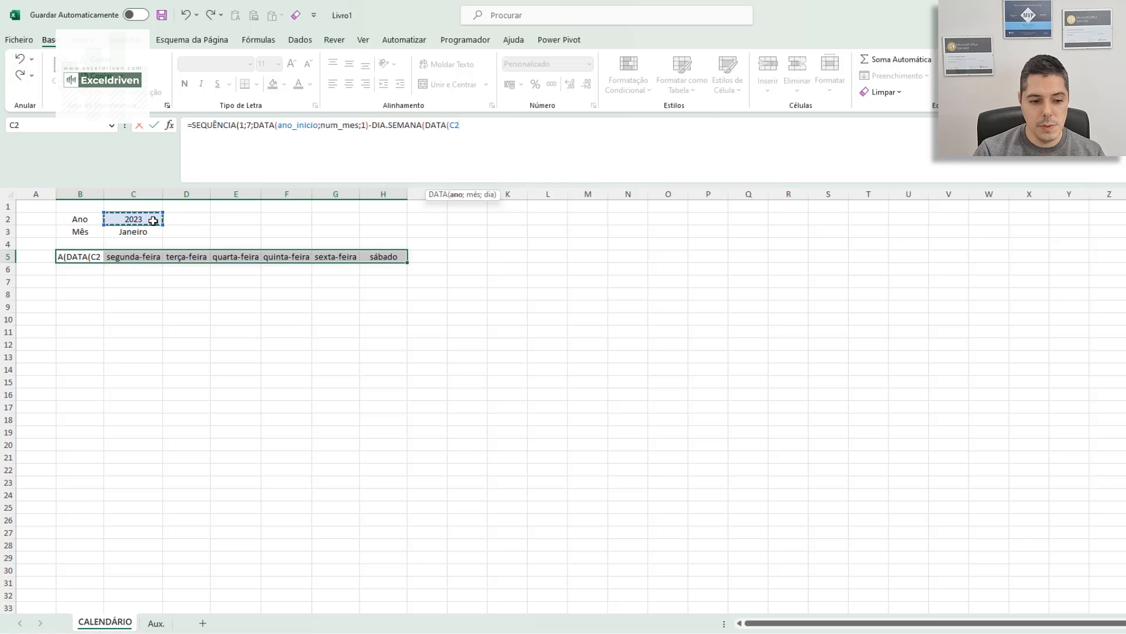
key("BackSpace")
type("ano")
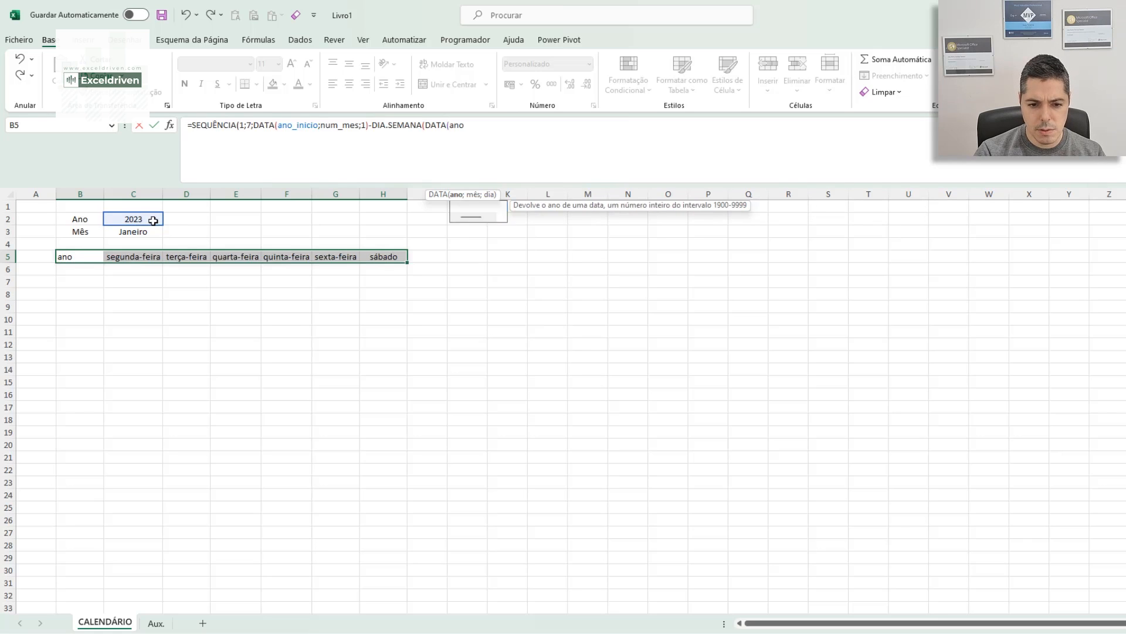
key("Down")
key("Tab")
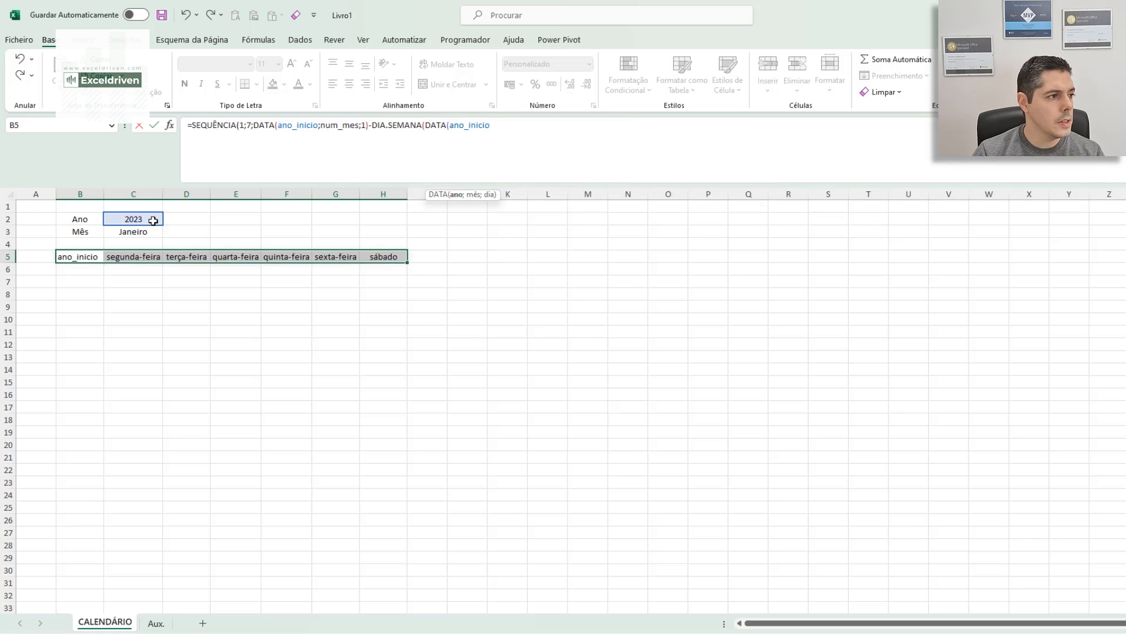
type(";num")
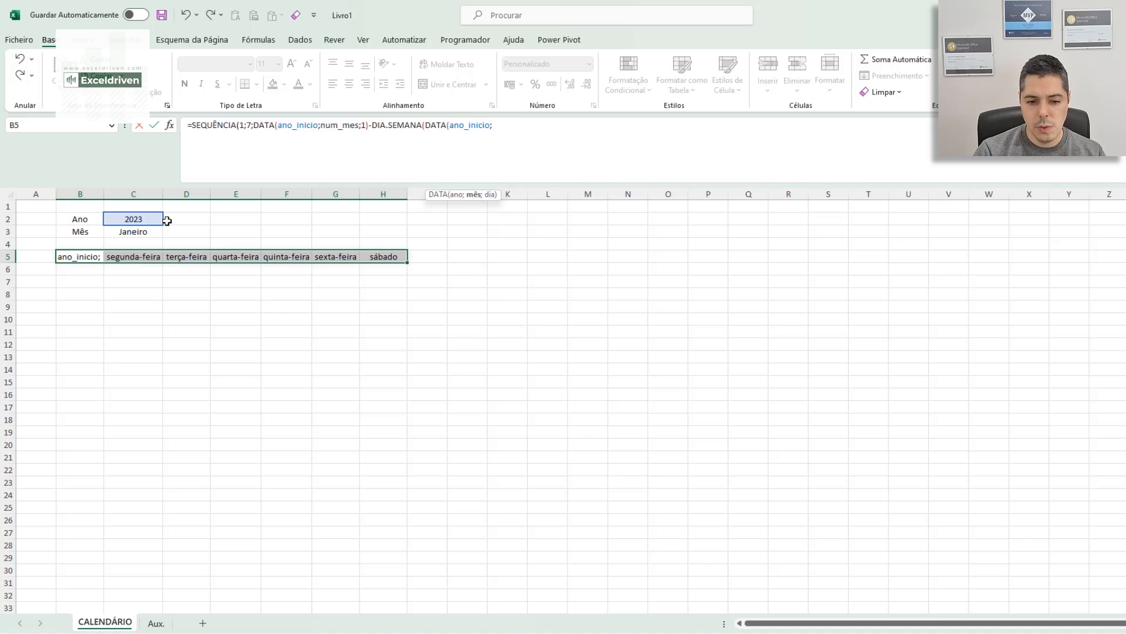
key("Tab")
type(";")
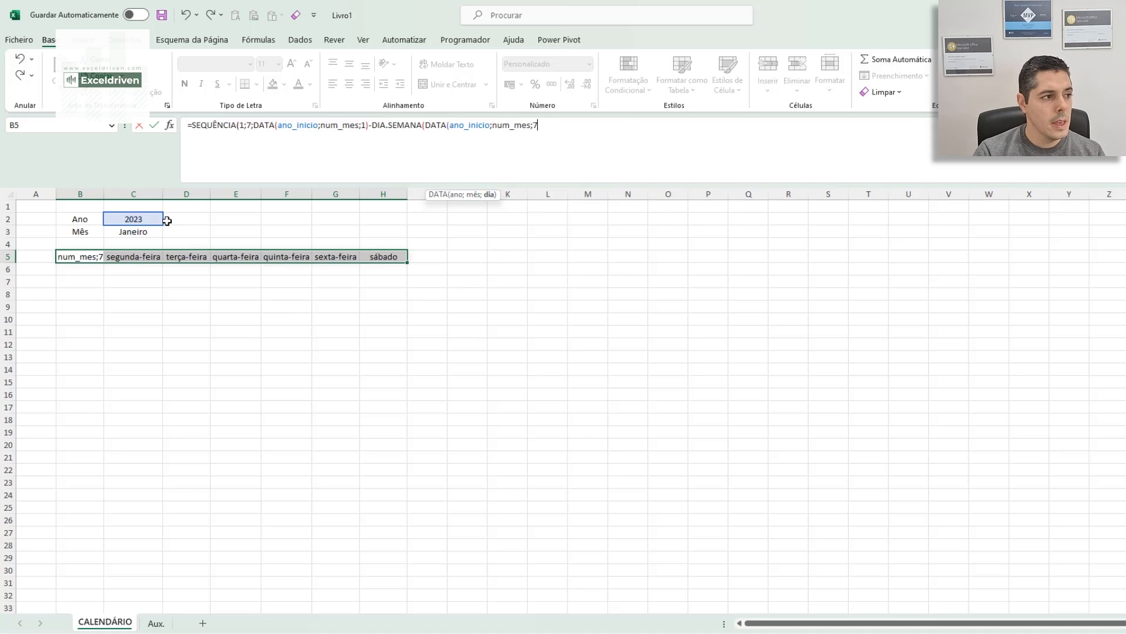
type("7)")
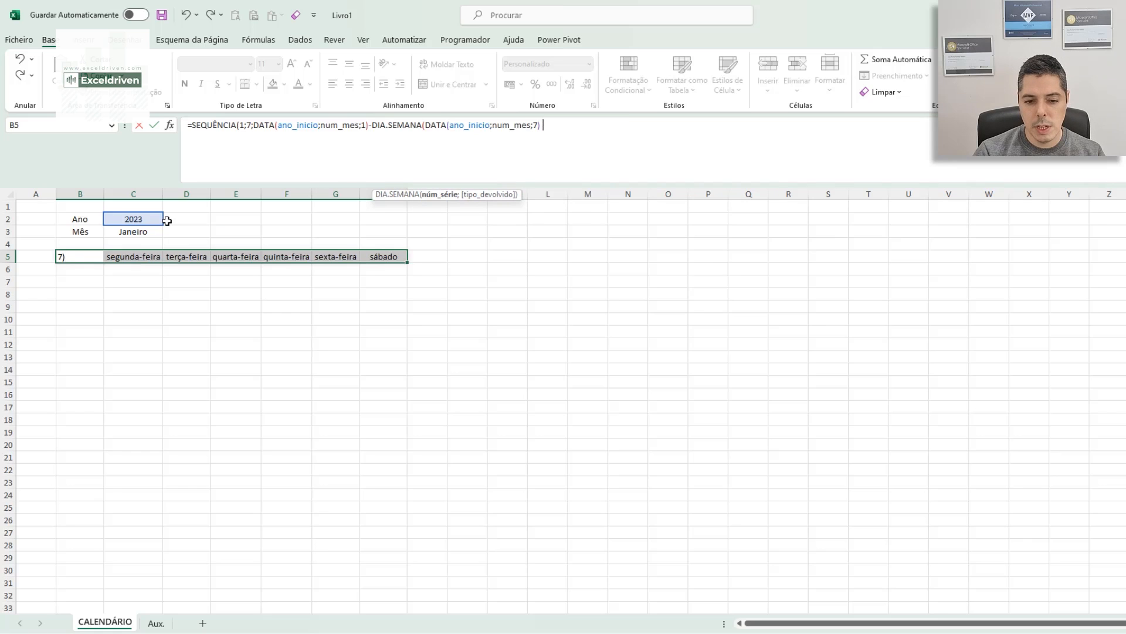
- Set the DIA.SEMANA return type to 2, counting Monday as 1 through Sunday as 7, and complete the B5 formula
type(";")
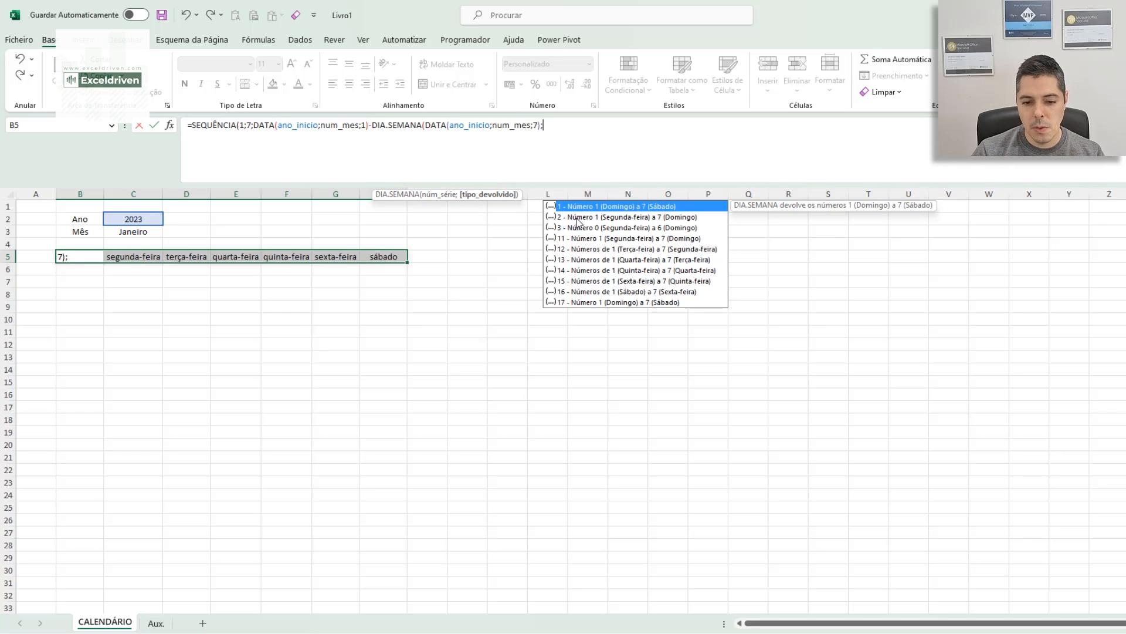
left_click(577, 217)
double_click(578, 217)
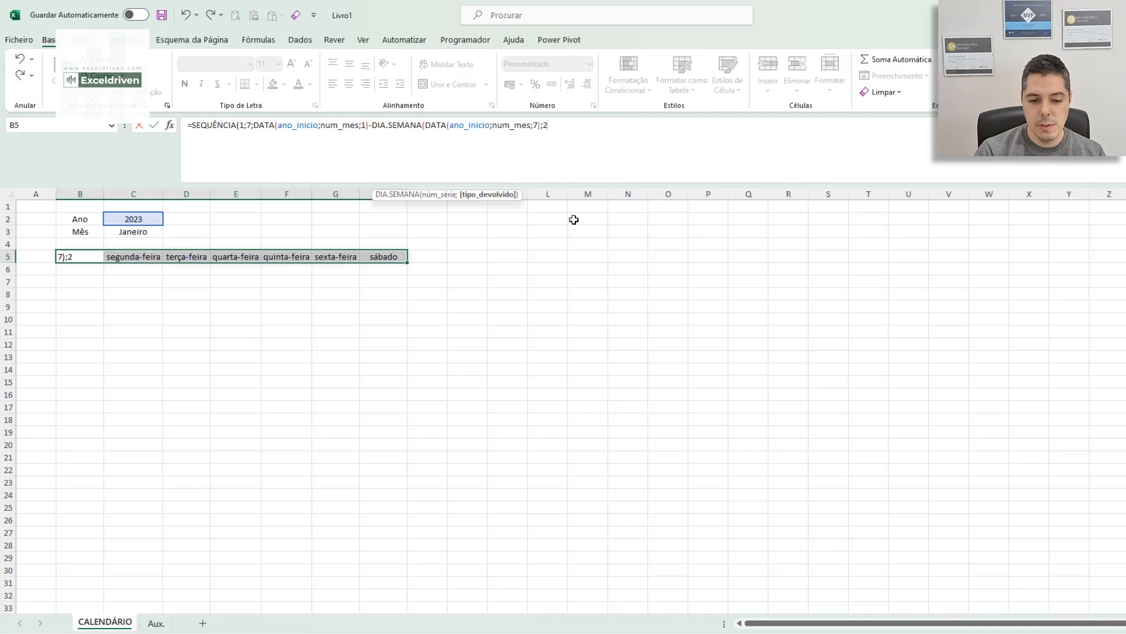
type("))")
key("ctrl+Return")
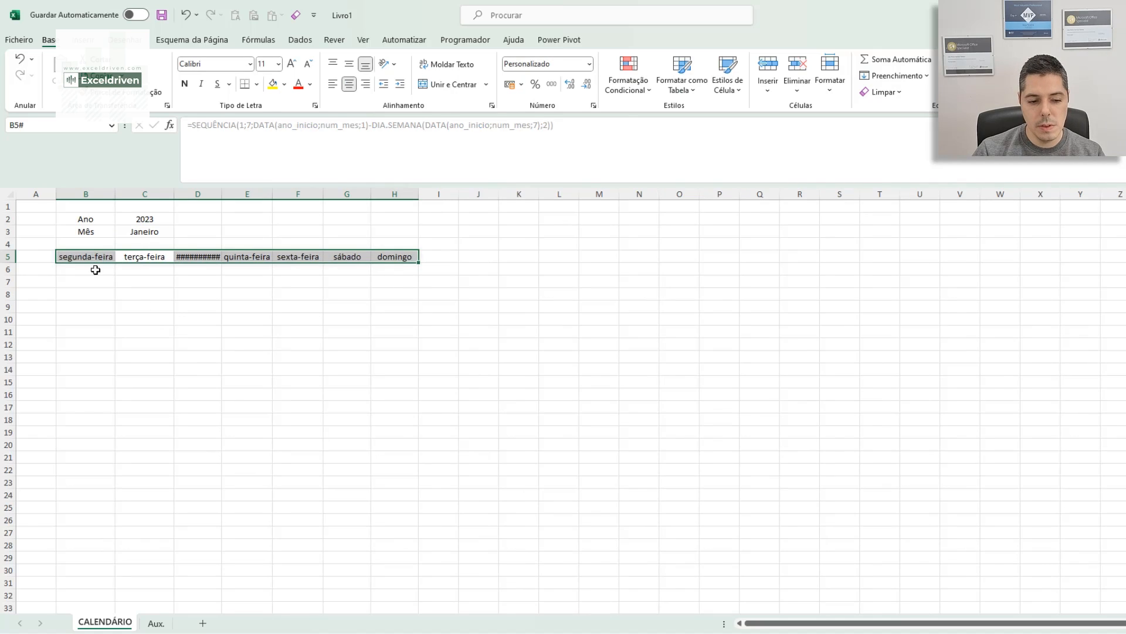
- Check the weekday headers from Monday onward and autofit column D to show its full weekday name
left_click(91, 256)
left_click(143, 256)
left_click(193, 256)
left_click(246, 256)
left_click(297, 257)
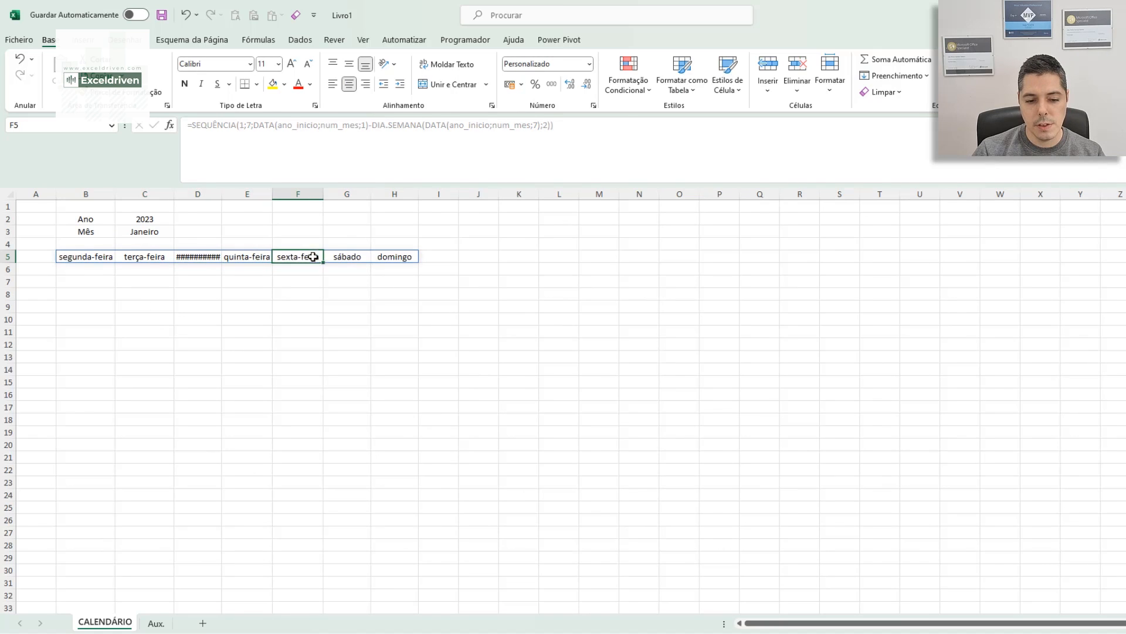
double_click(222, 194)
- Try the Data Abreviada format on B5:H5 to check the underlying dates, and undo it
left_click_drag(90, 256, 382, 262)
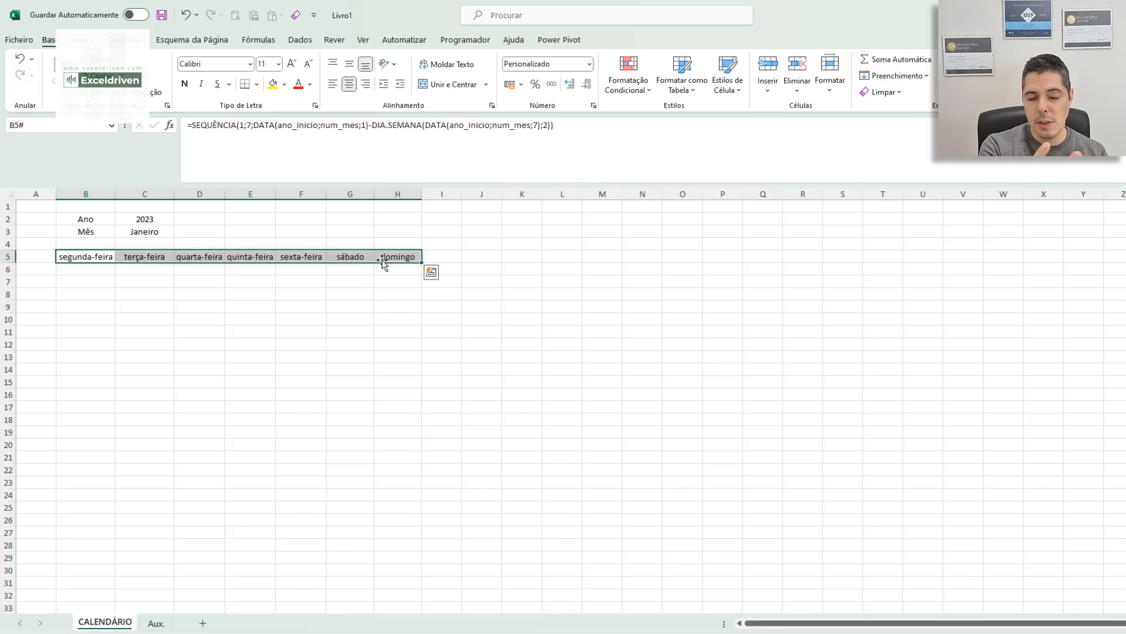
left_click(590, 66)
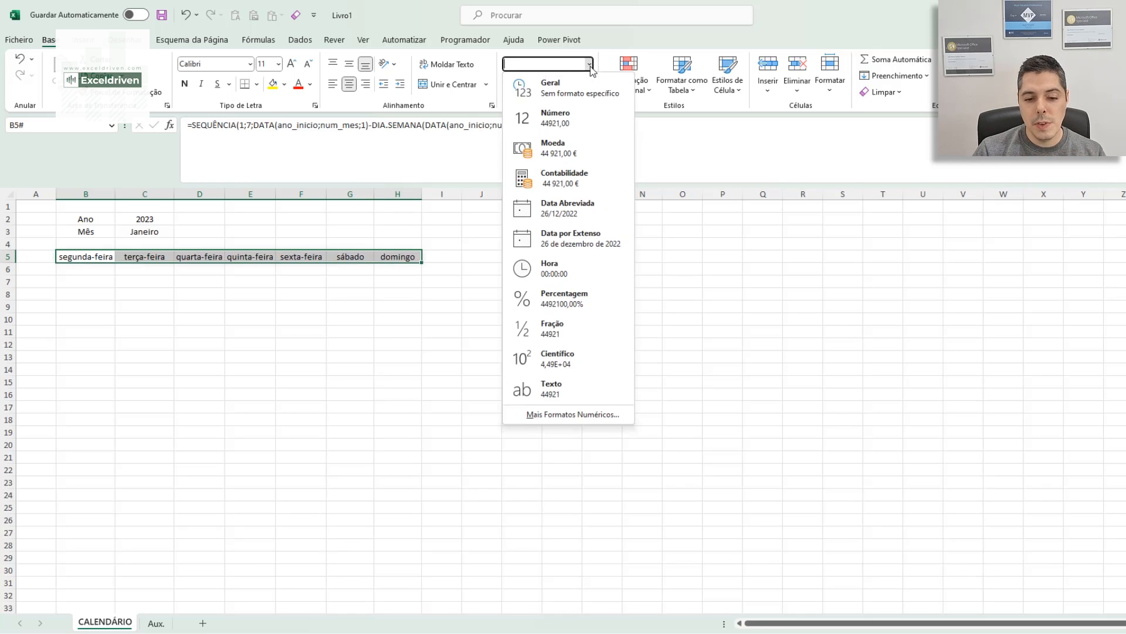
left_click(565, 212)
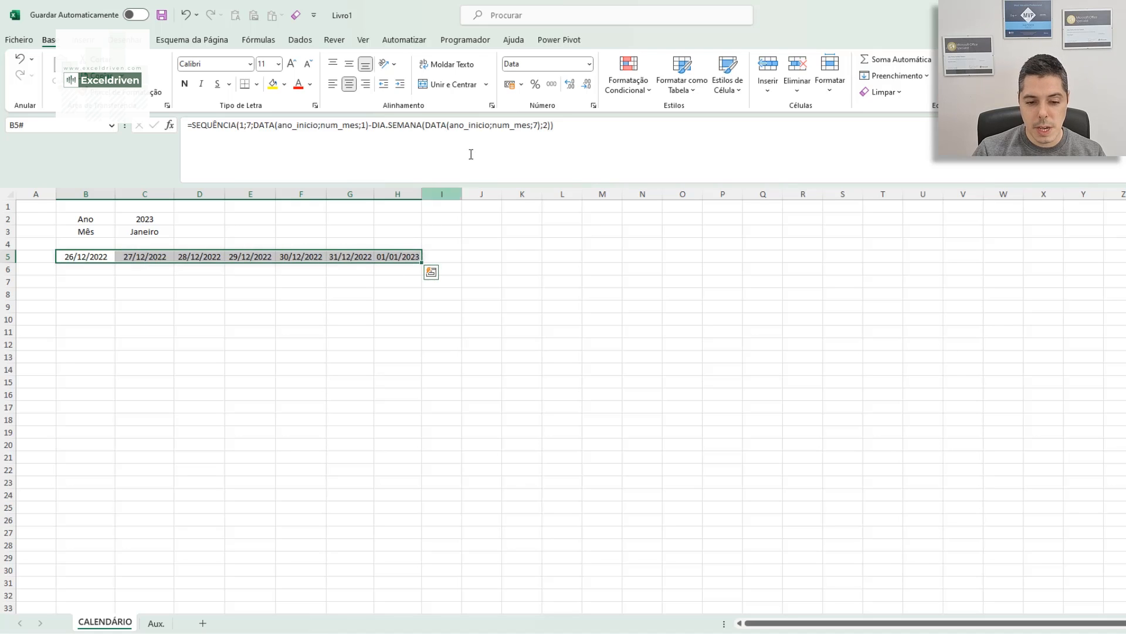
left_click(186, 15)
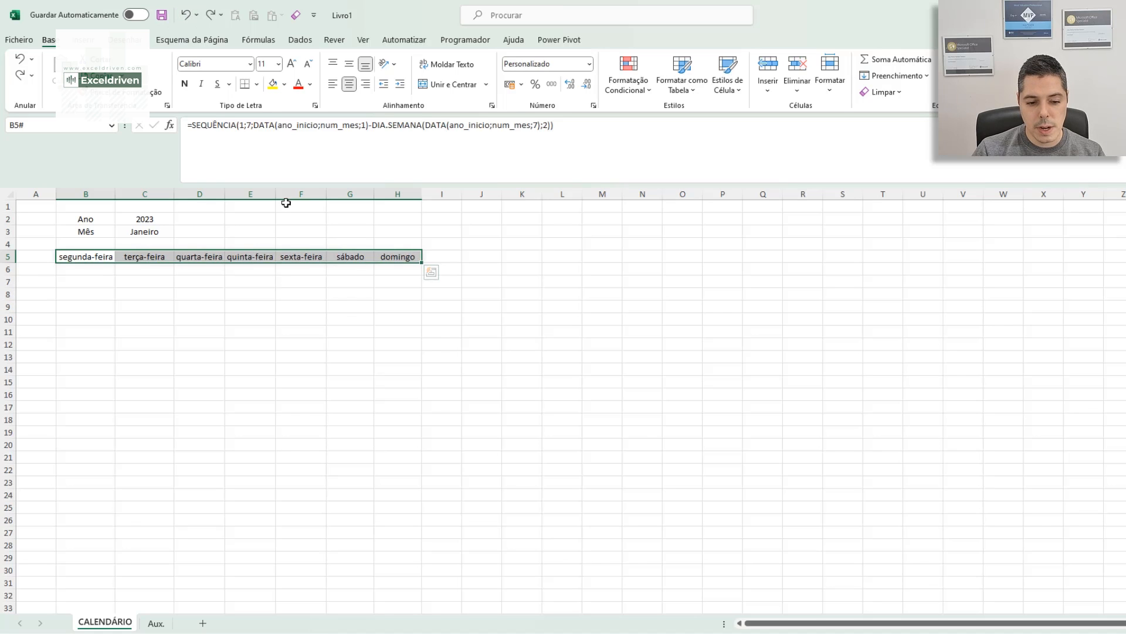
- Widen column E slightly
left_click_drag(278, 194, 282, 195)
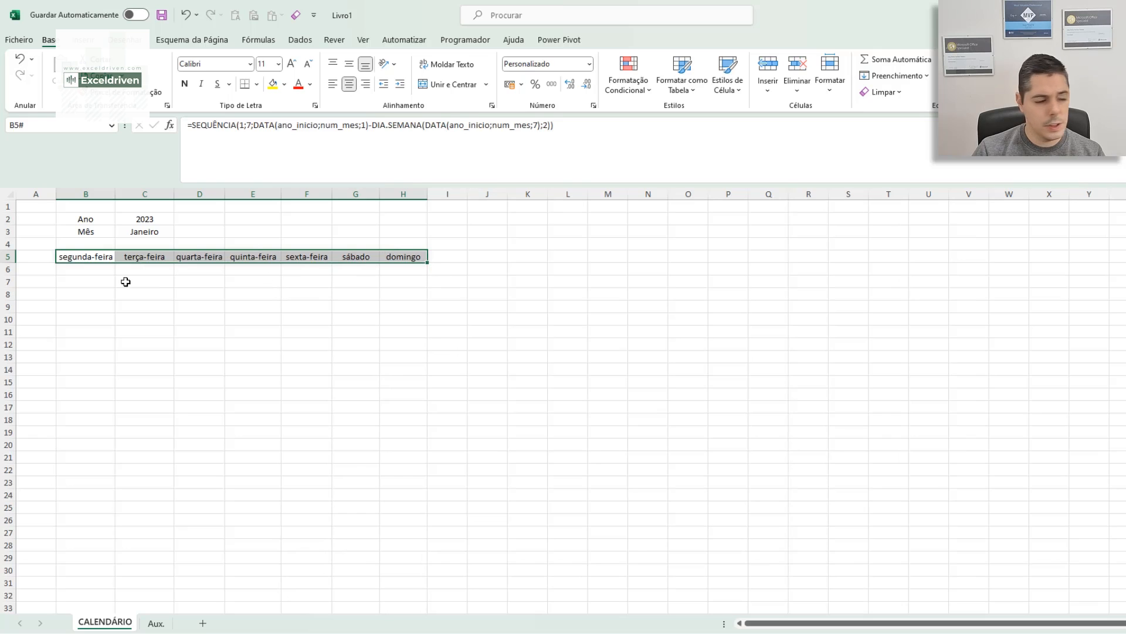
key("alt+Tab")
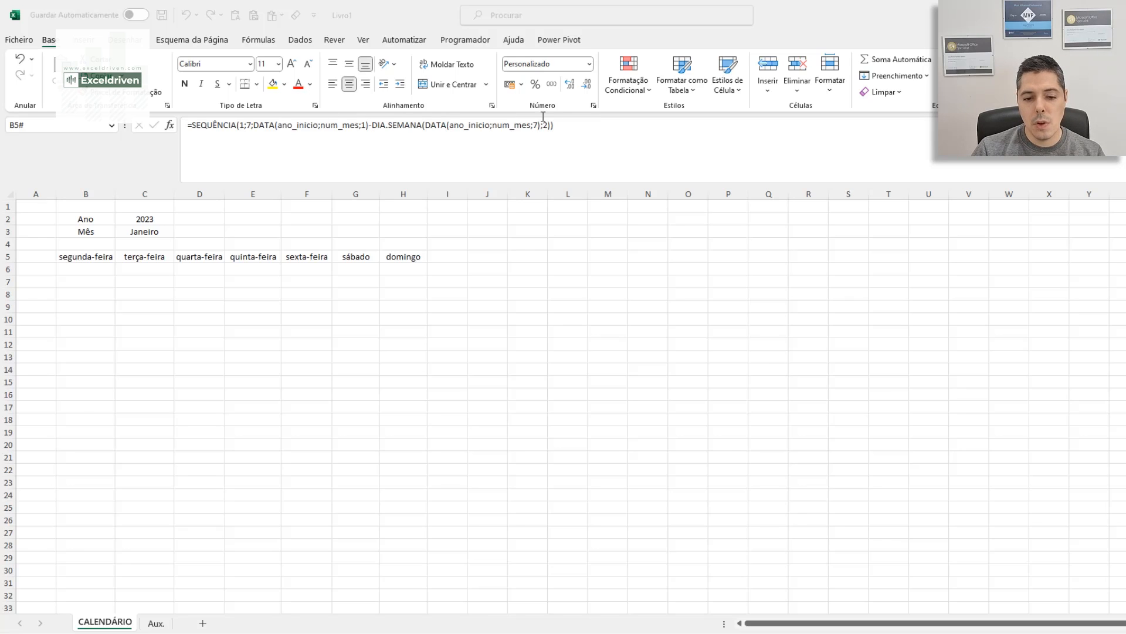
- Copy the full formula text from B5 and paste it into B6
left_click(573, 128)
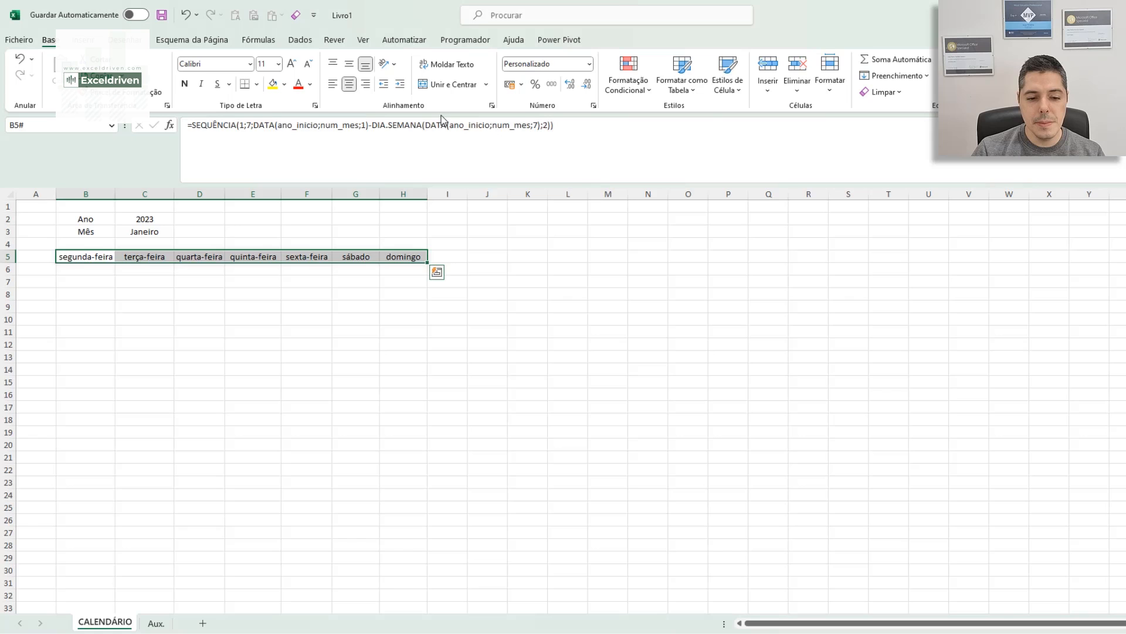
left_click_drag(567, 124, 168, 129)
key("ctrl+c")
key("Escape")
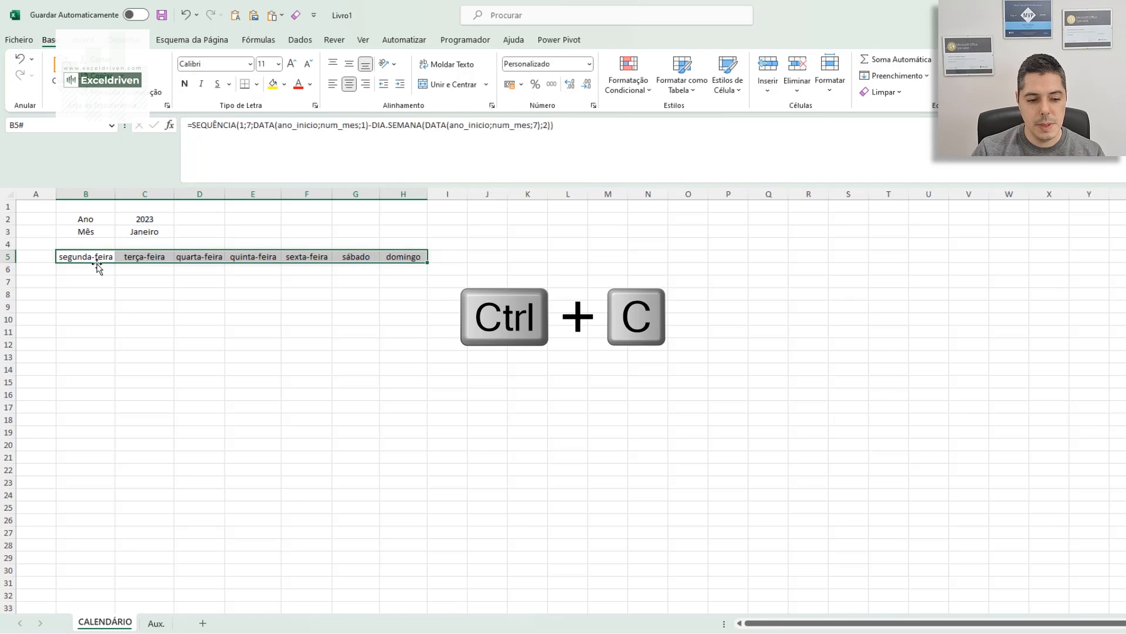
left_click(90, 270)
left_click(203, 144)
key("ctrl+v")
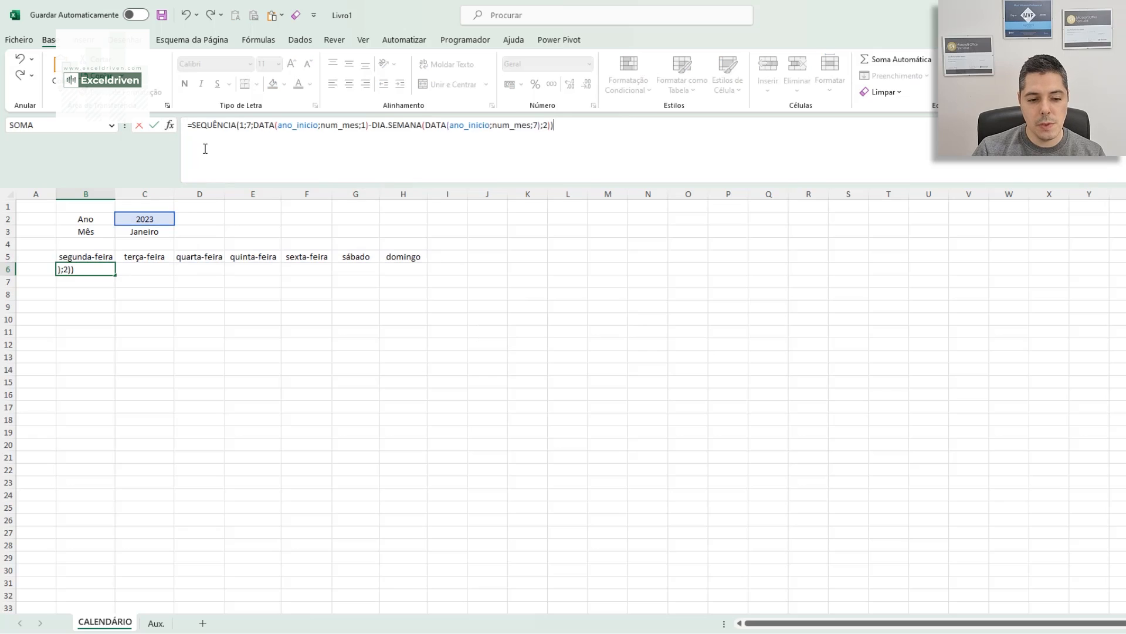
- Set the rows argument of the B6 SEQUÊNCIA formula to 6 and complete the formula
double_click(242, 124)
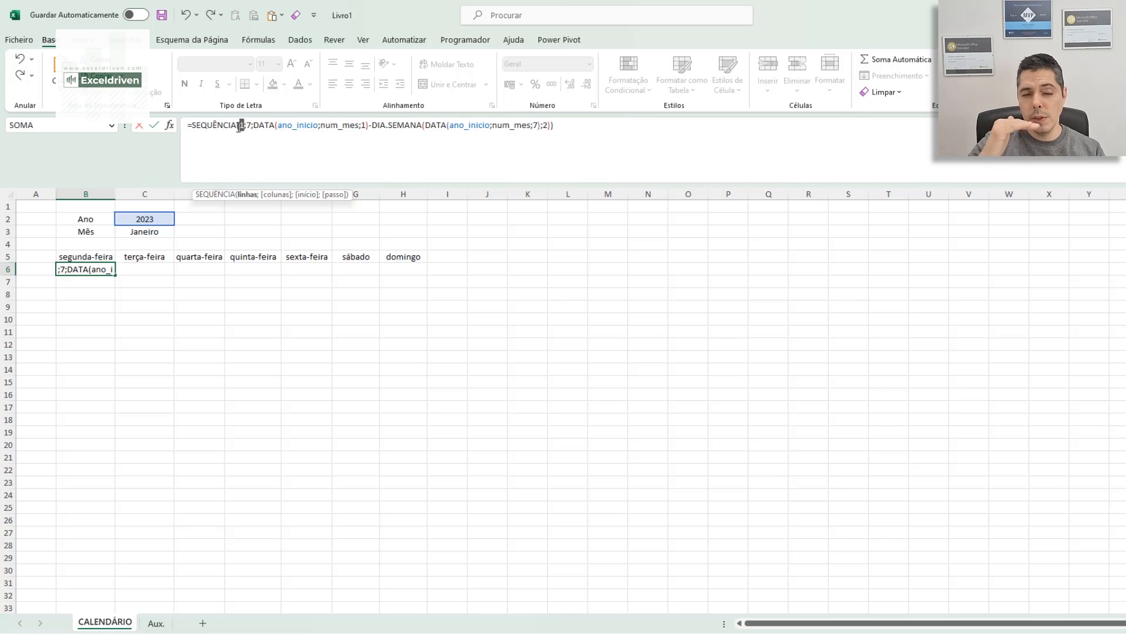
type("6")
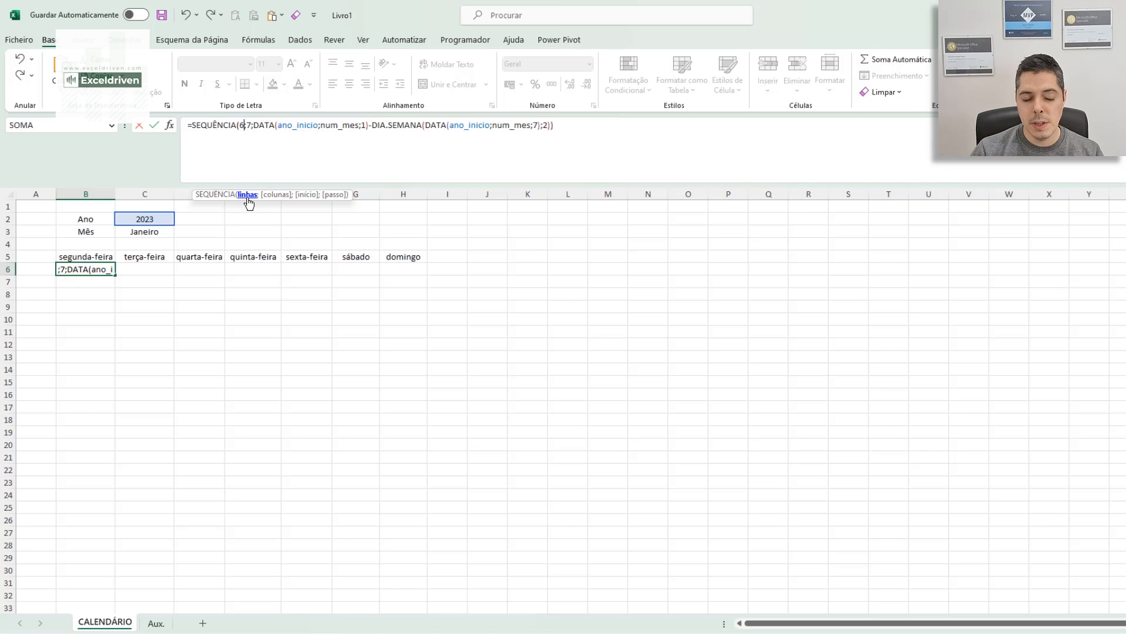
key("Return")
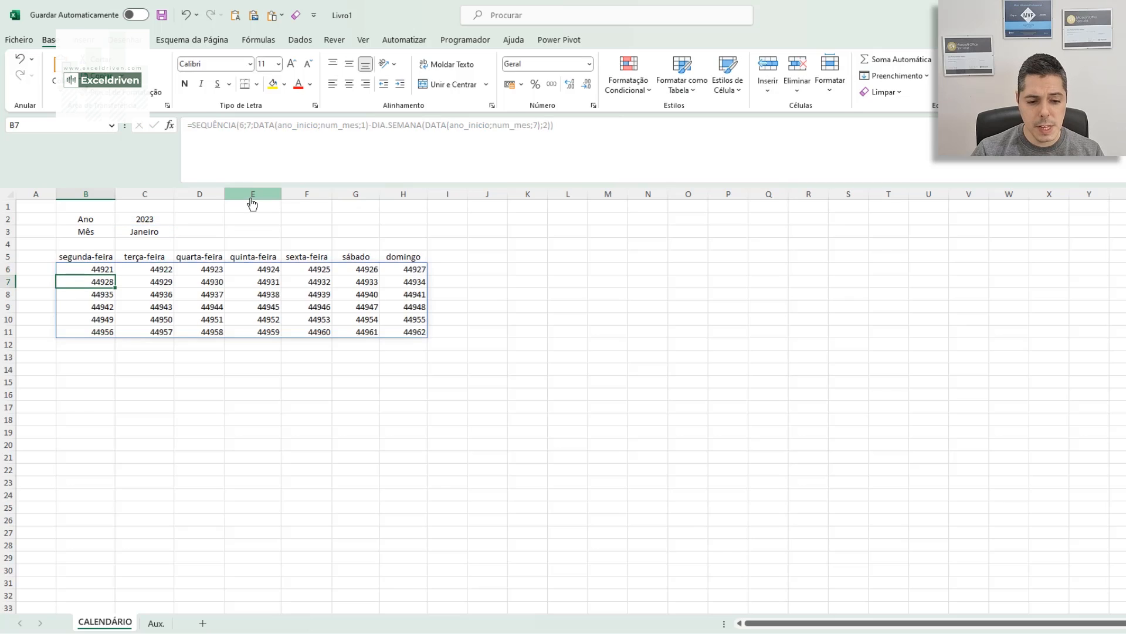
- Format the calendar grid B6:H11 with the Data Abreviada format
left_click_drag(103, 268, 383, 330)
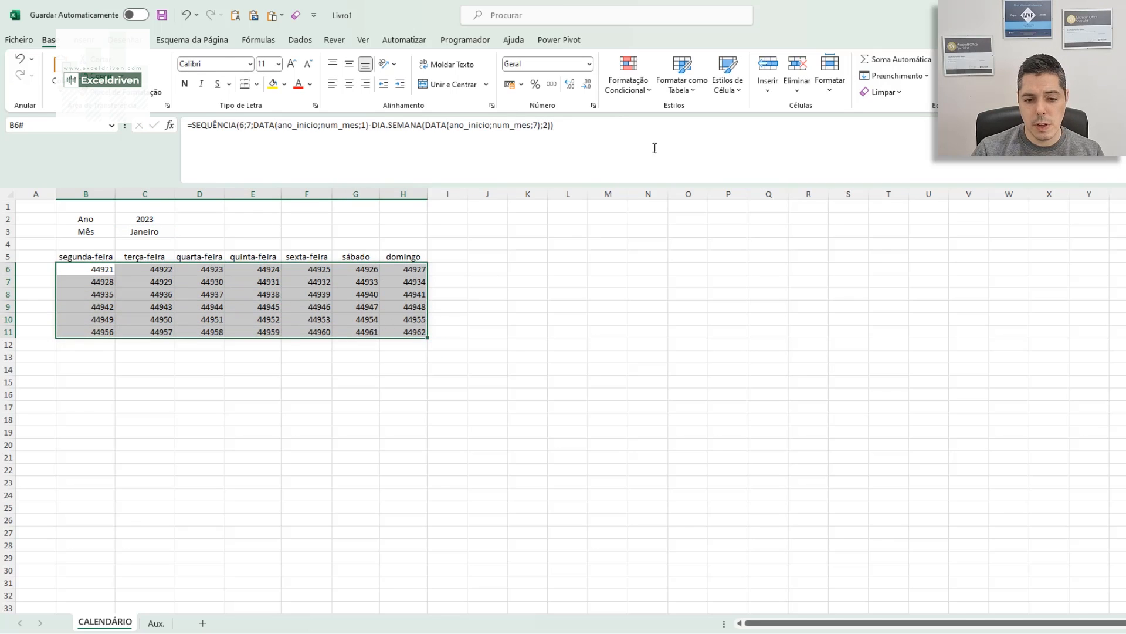
left_click(589, 64)
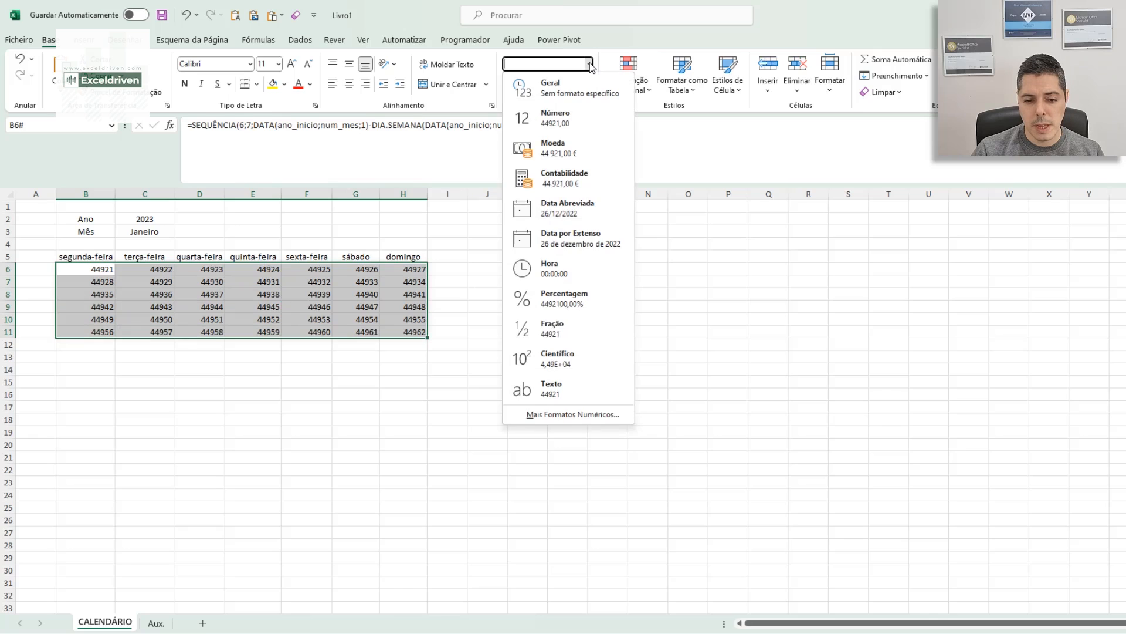
left_click(574, 210)
left_click(522, 310)
left_click_drag(95, 267, 405, 334)
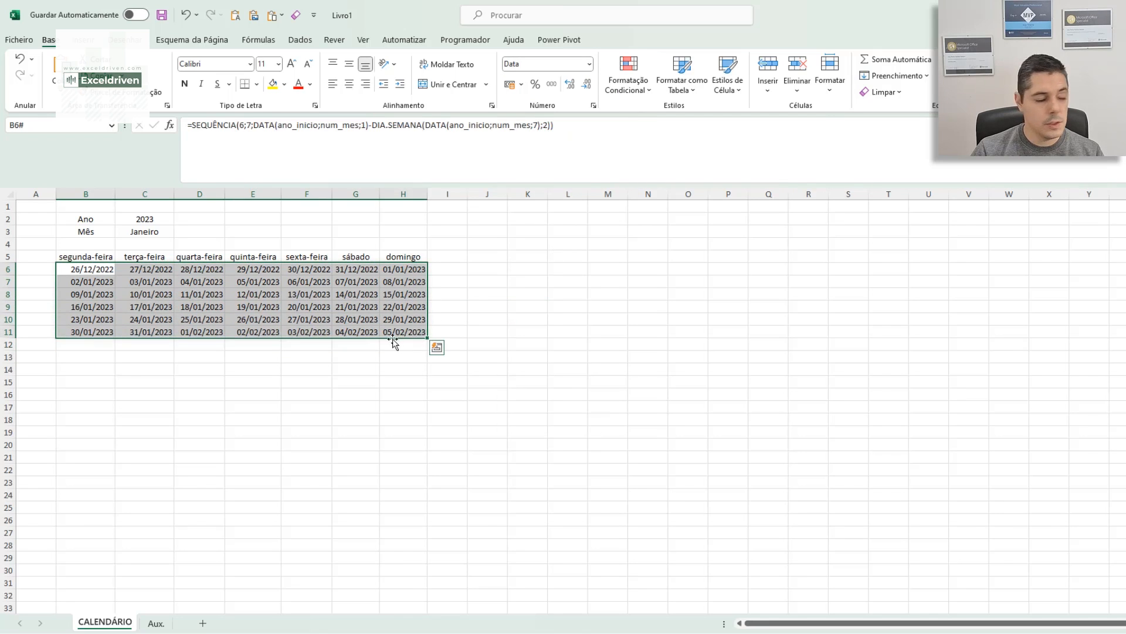
- Insert a blank row between the weekday headers and the first row of dates
left_click(6, 270)
key("ctrl+plus")
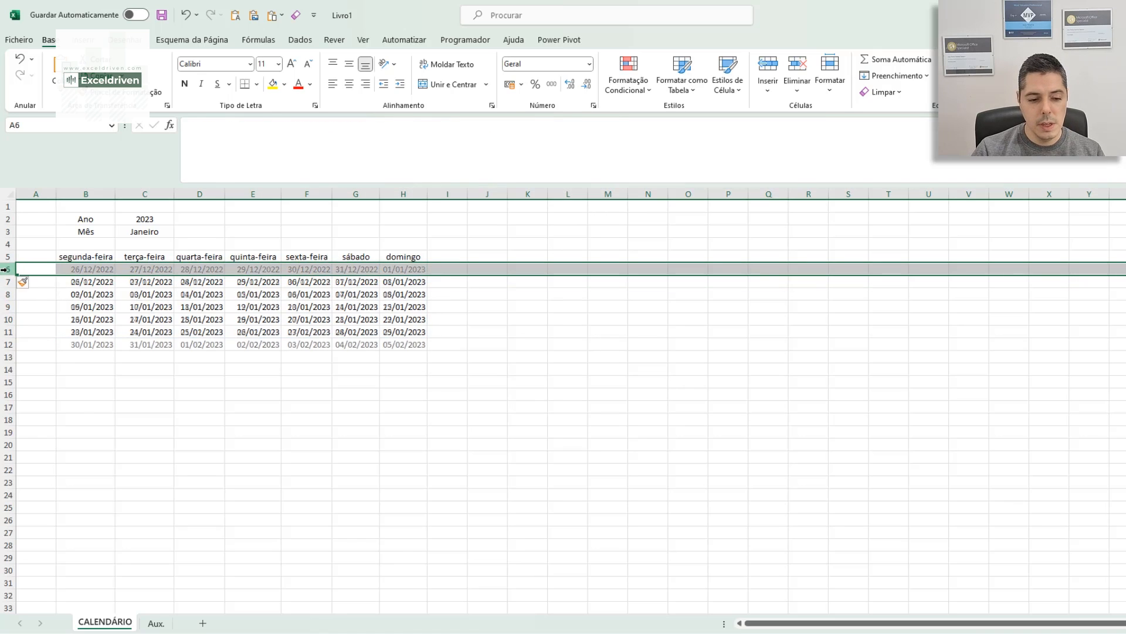
left_click(66, 283)
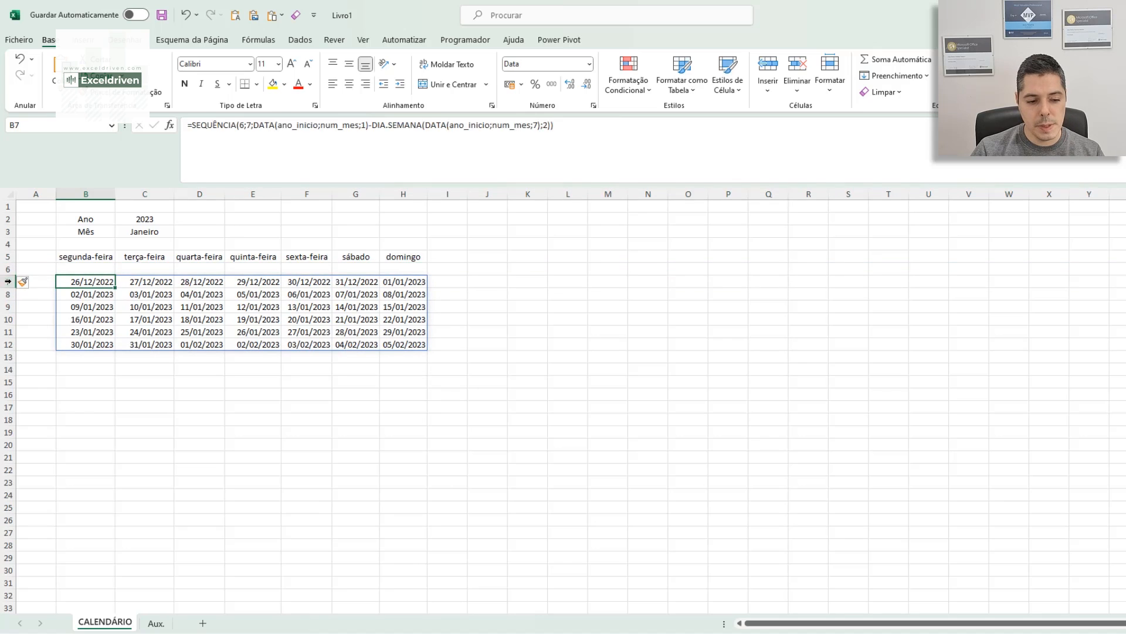
- Increase the height of rows 7 to 12 and align their contents to the horizontal center and top
left_click_drag(2, 282, 13, 343)
left_click_drag(10, 288, 13, 293)
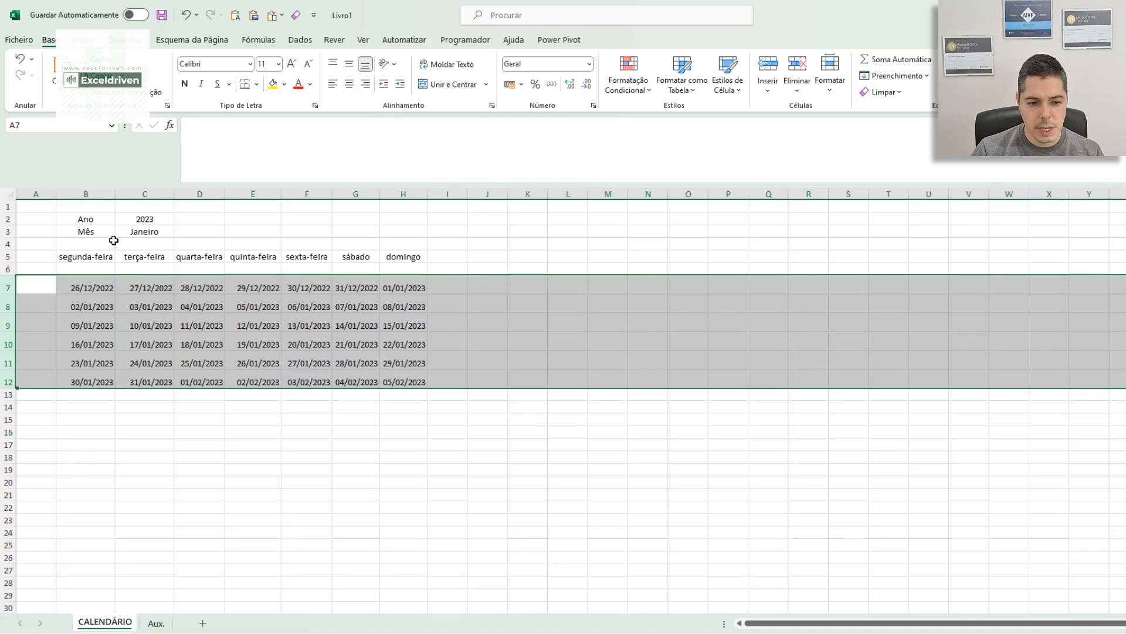
left_click(349, 84)
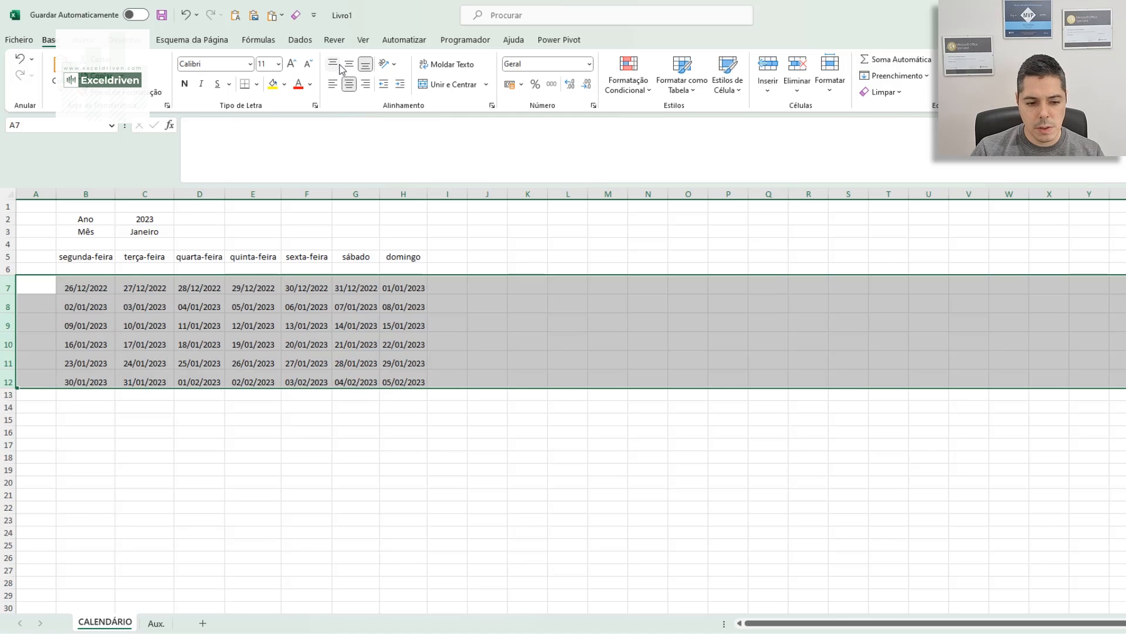
left_click(334, 64)
left_click(498, 304)
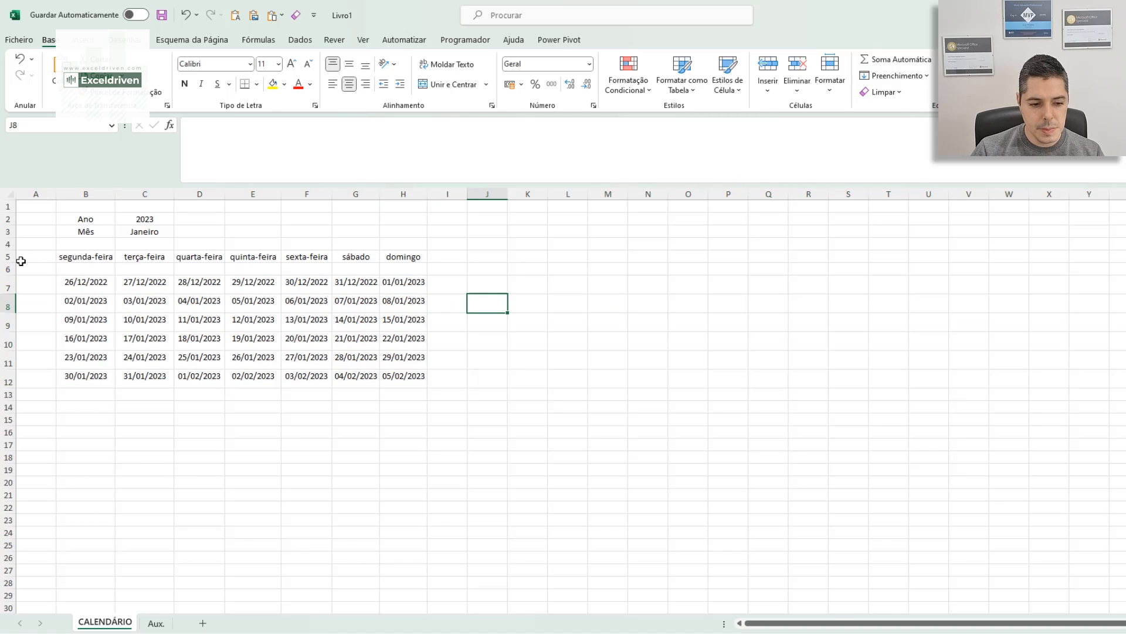
- Increase the height of the weekday header row 5 and of the date rows 7 to 12
left_click_drag(9, 263, 9, 265)
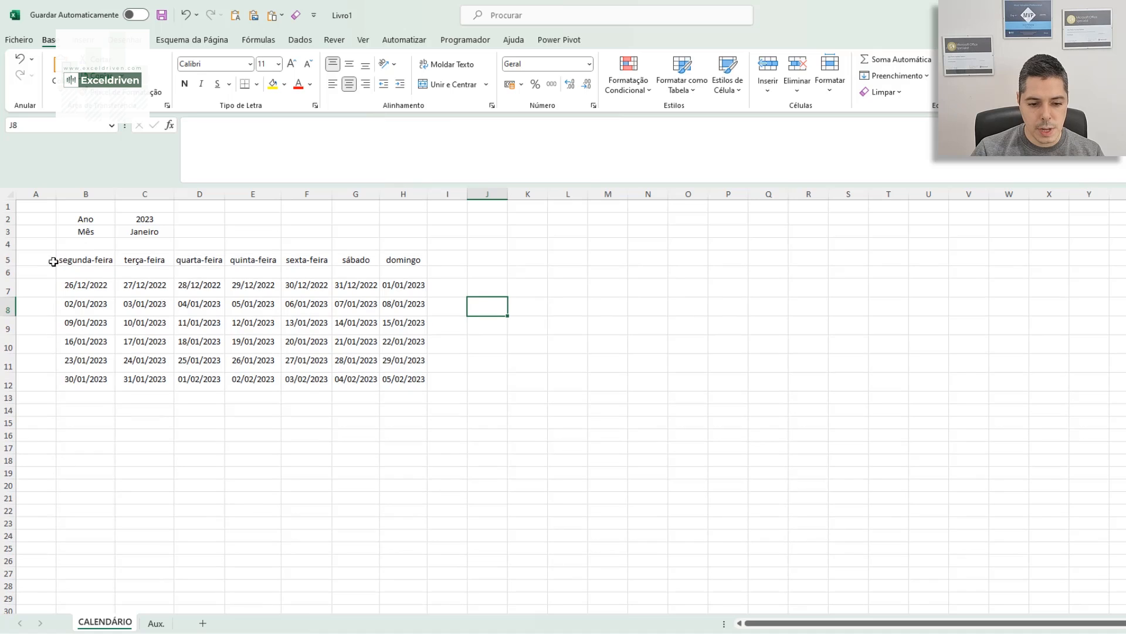
left_click_drag(83, 259, 402, 262)
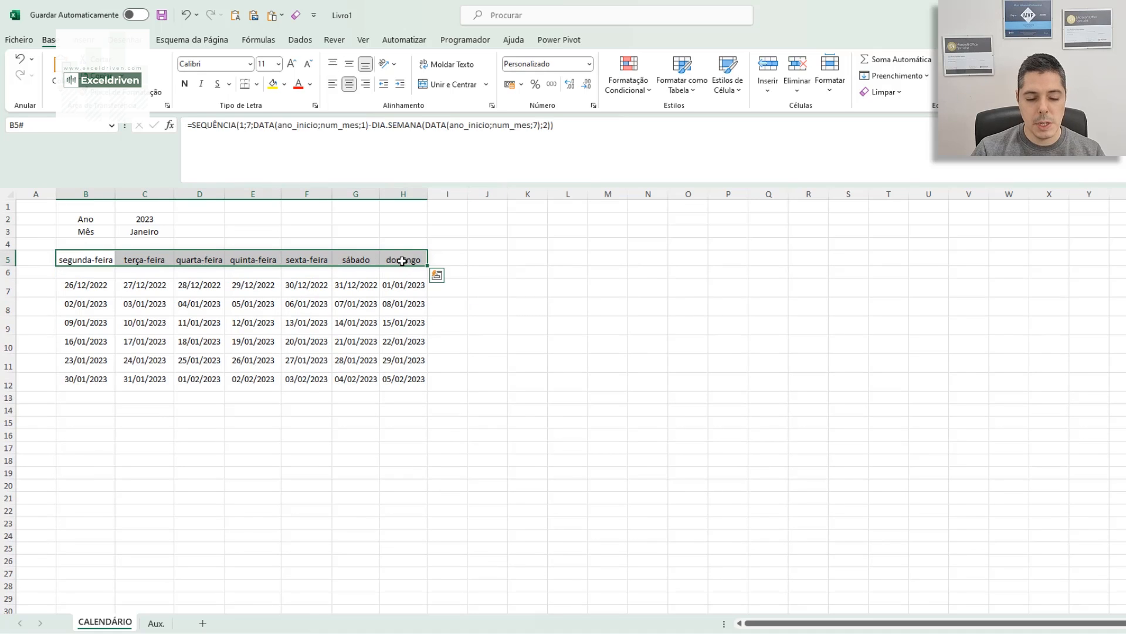
left_click_drag(3, 283, 12, 377)
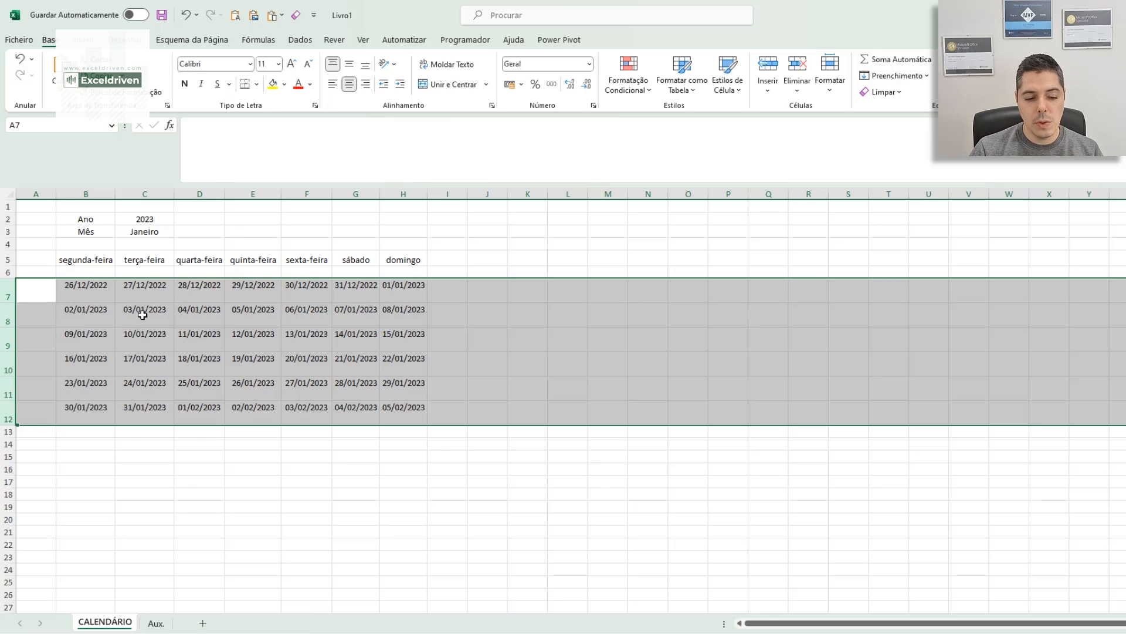
left_click(94, 293)
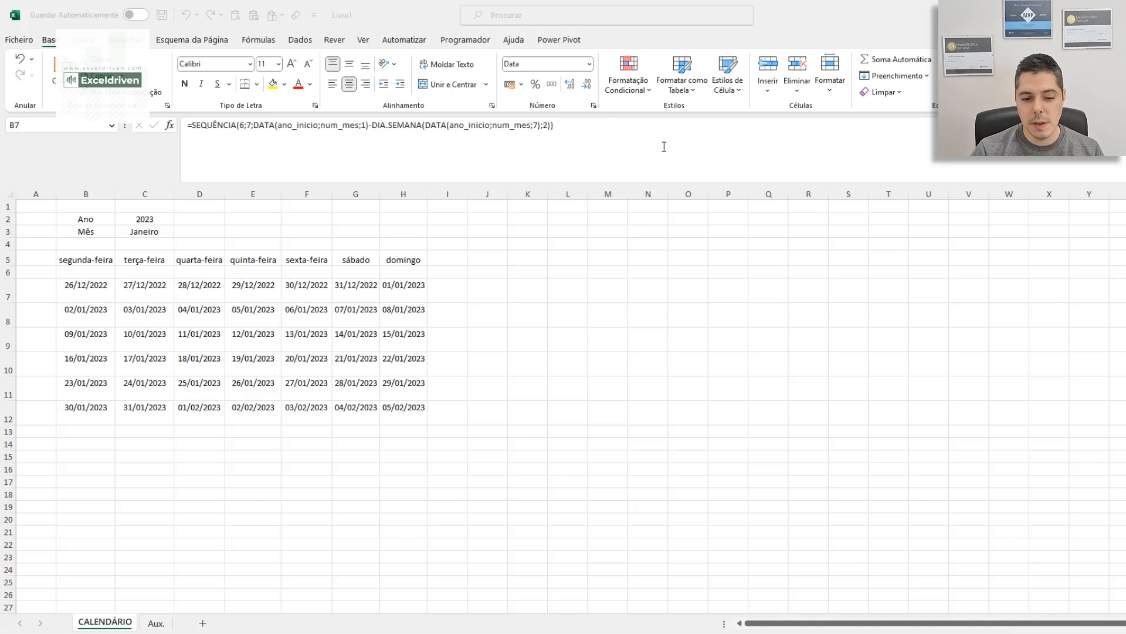
- Create a formula-based conditional formatting rule for the date grid B7:H12 with the formula =MÊS(B7)=num_mes
left_click(72, 288)
left_click_drag(126, 300, 403, 409)
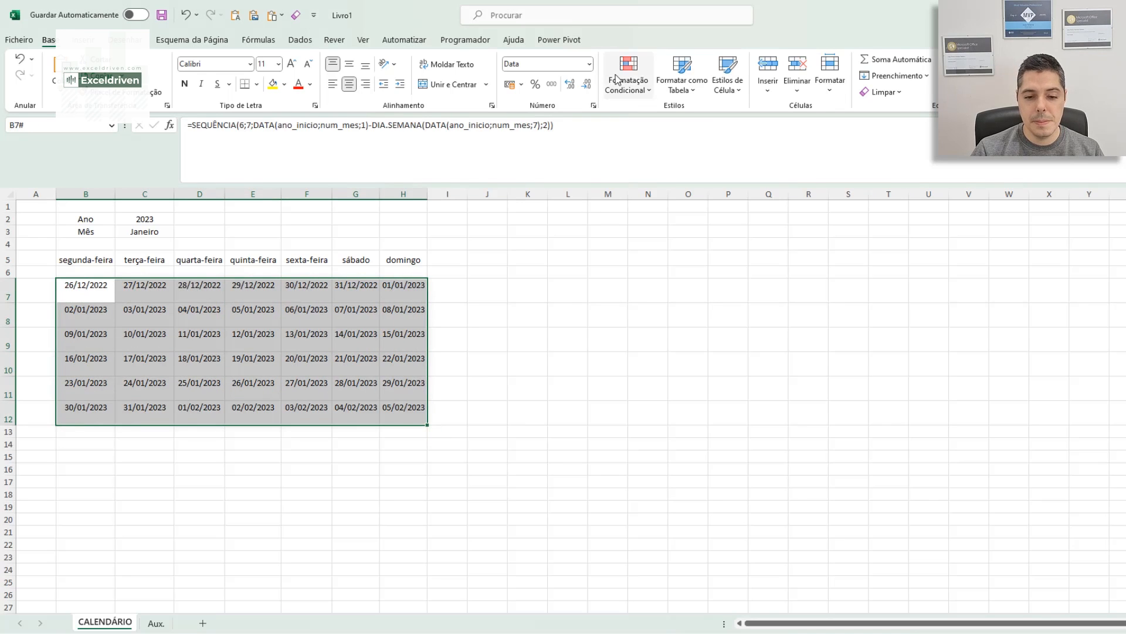
left_click(634, 91)
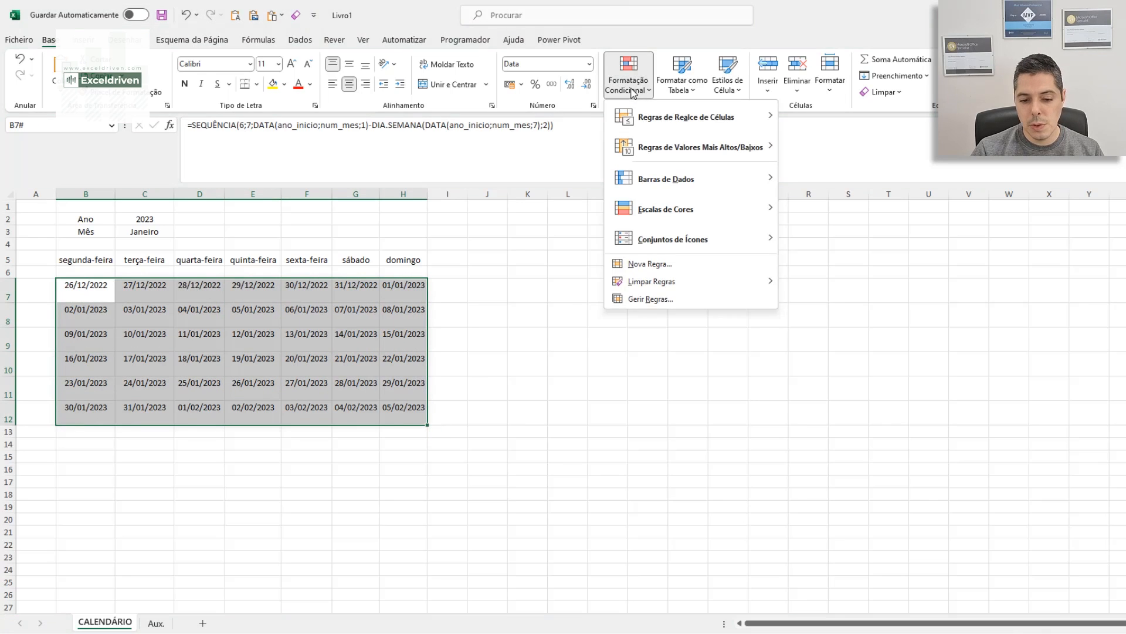
left_click(659, 269)
left_click(426, 274)
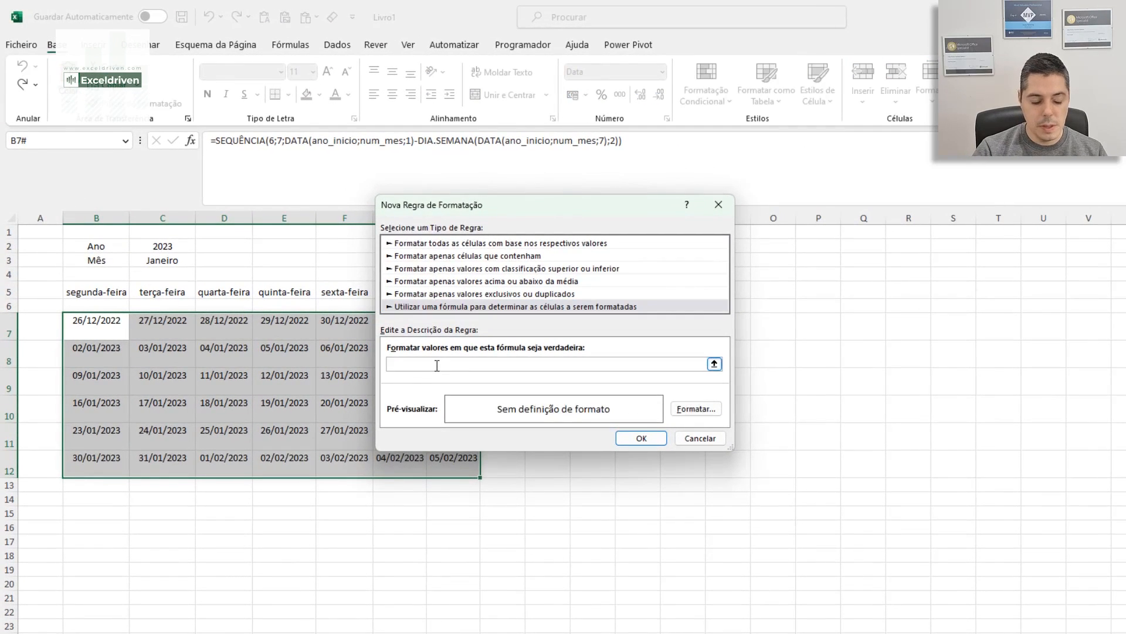
type("=Mês")
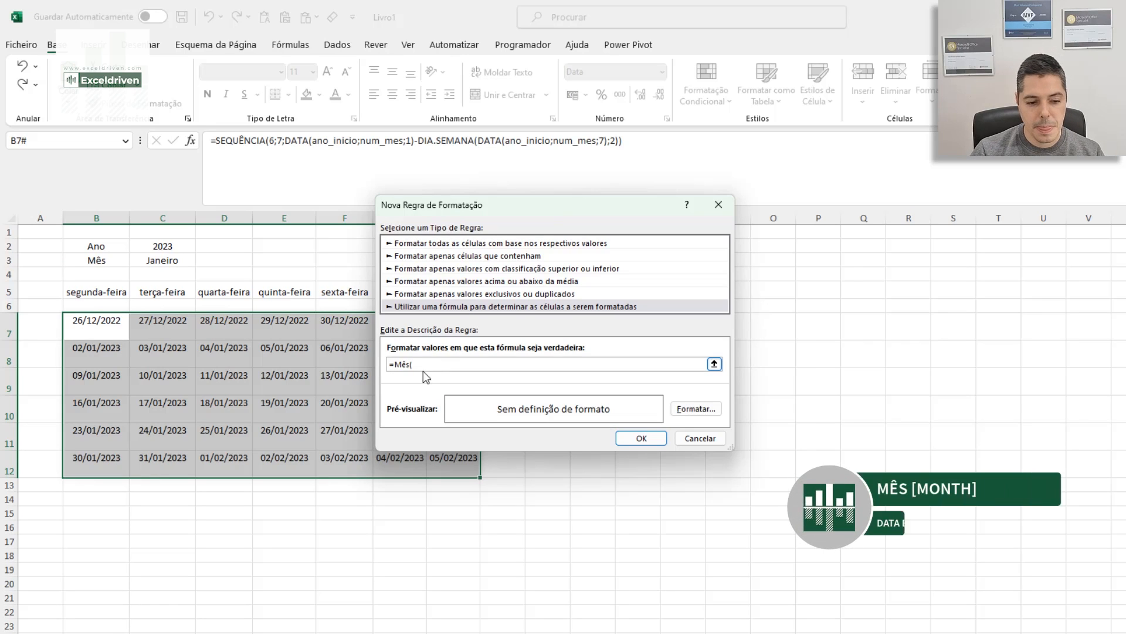
type("(")
left_click(107, 323)
key("F4")
key("F4")
key("F4")
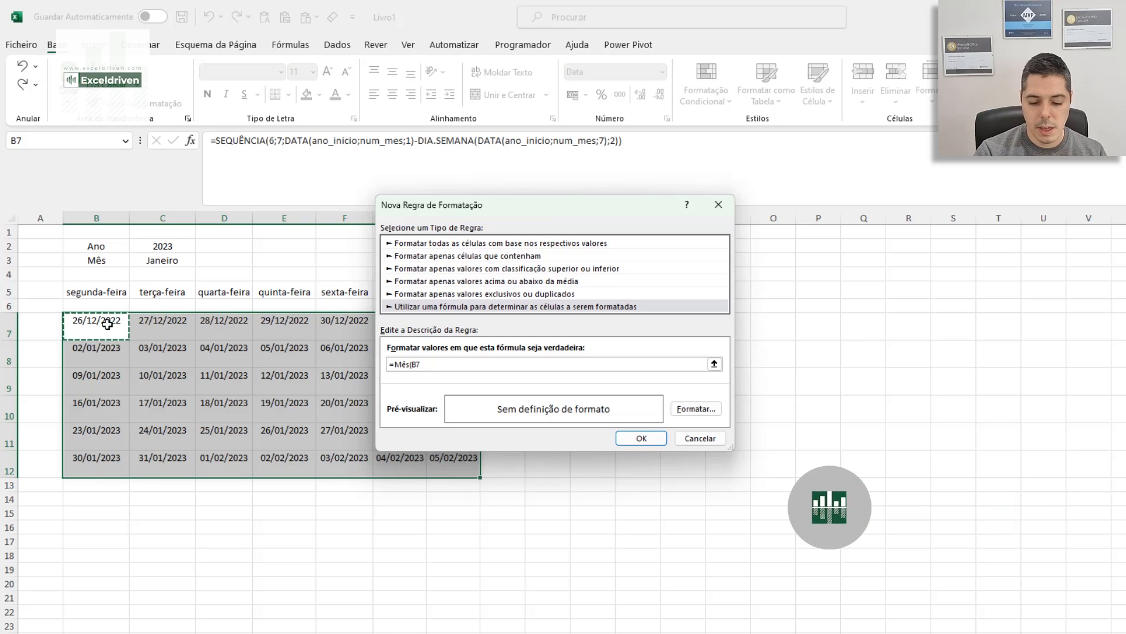
type(")")
key("F4")
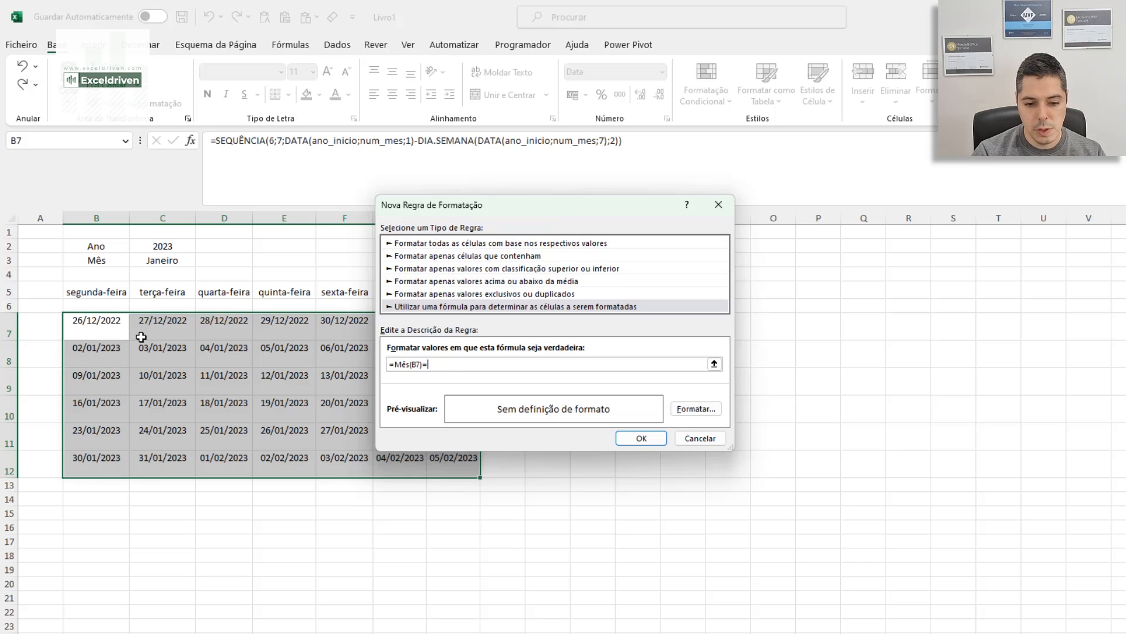
key("F3")
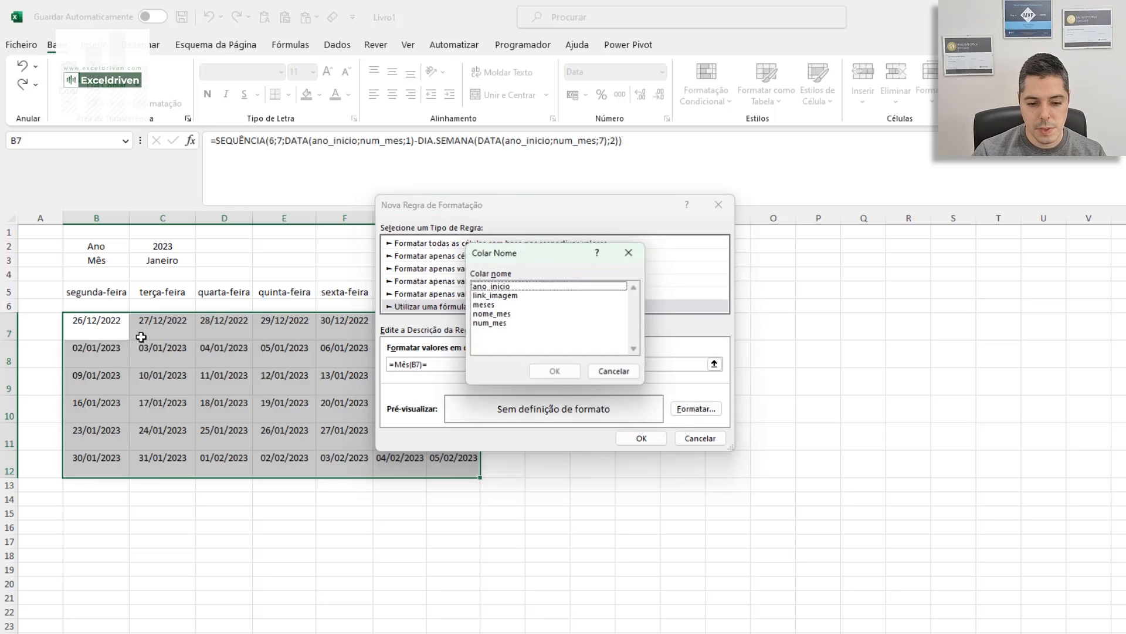
double_click(493, 323)
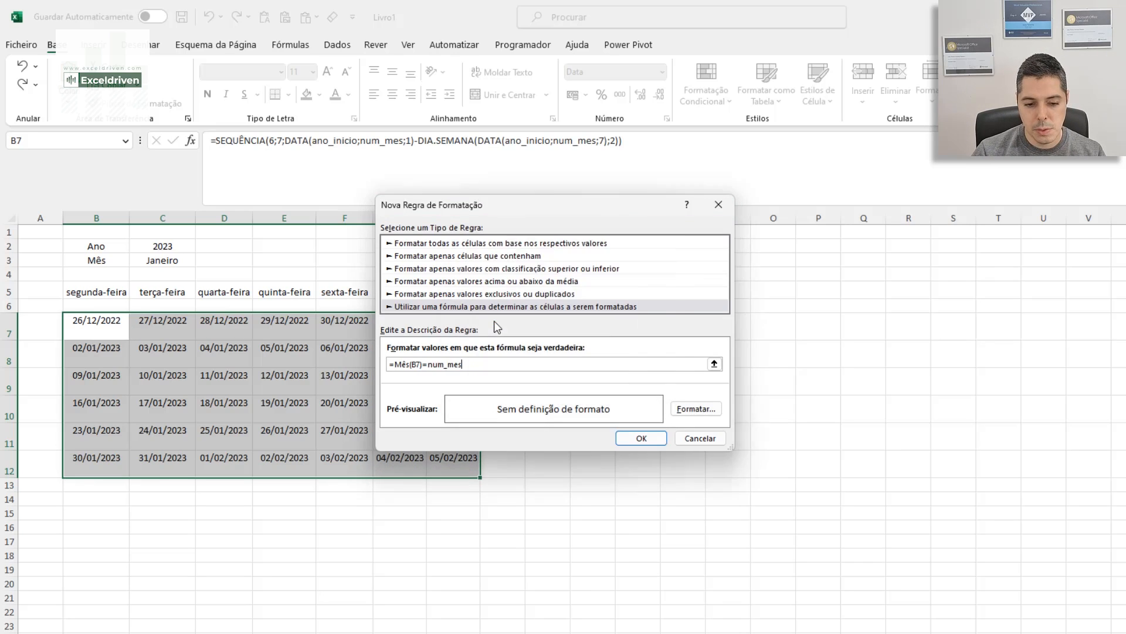
- Give the new rule a Negrito font in the darkest green theme colour and apply it to the date grid
left_click(713, 415)
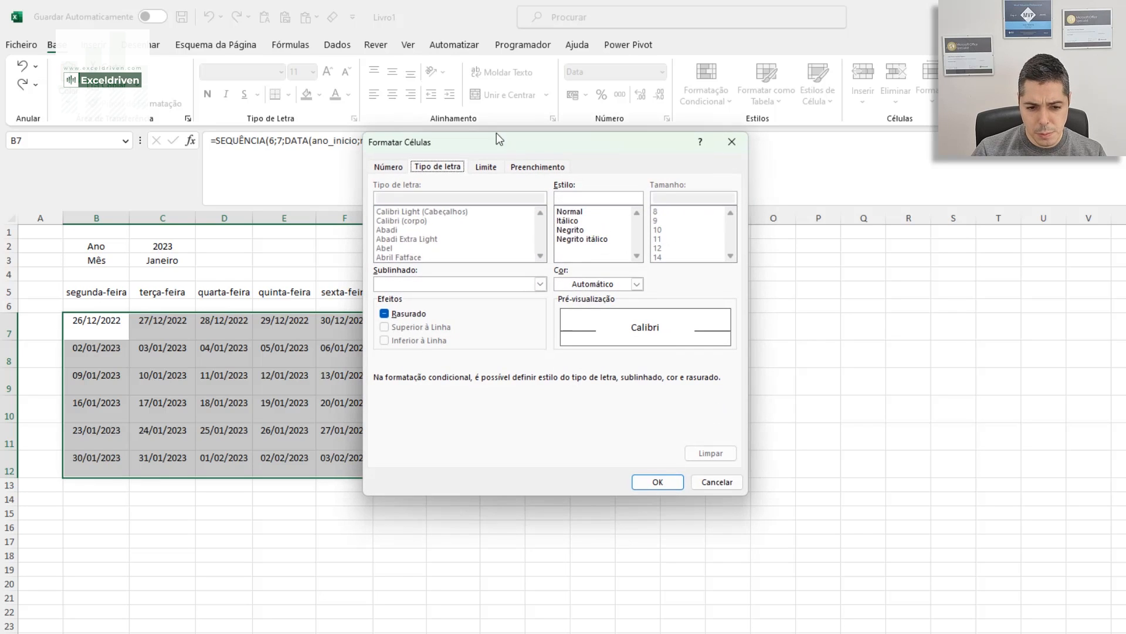
left_click(569, 230)
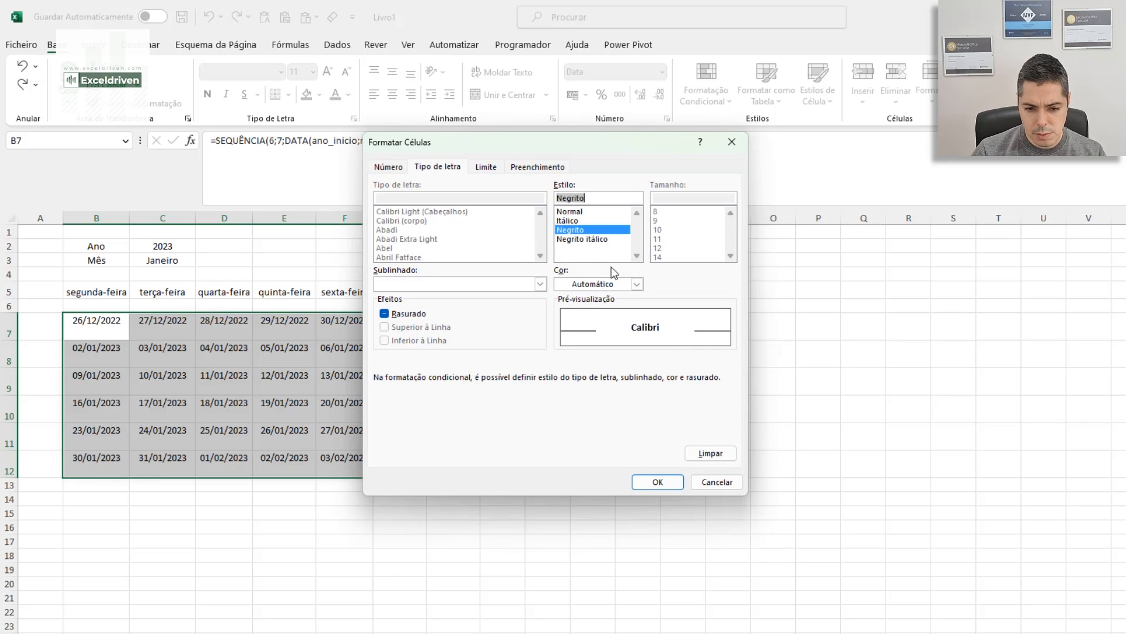
left_click(638, 284)
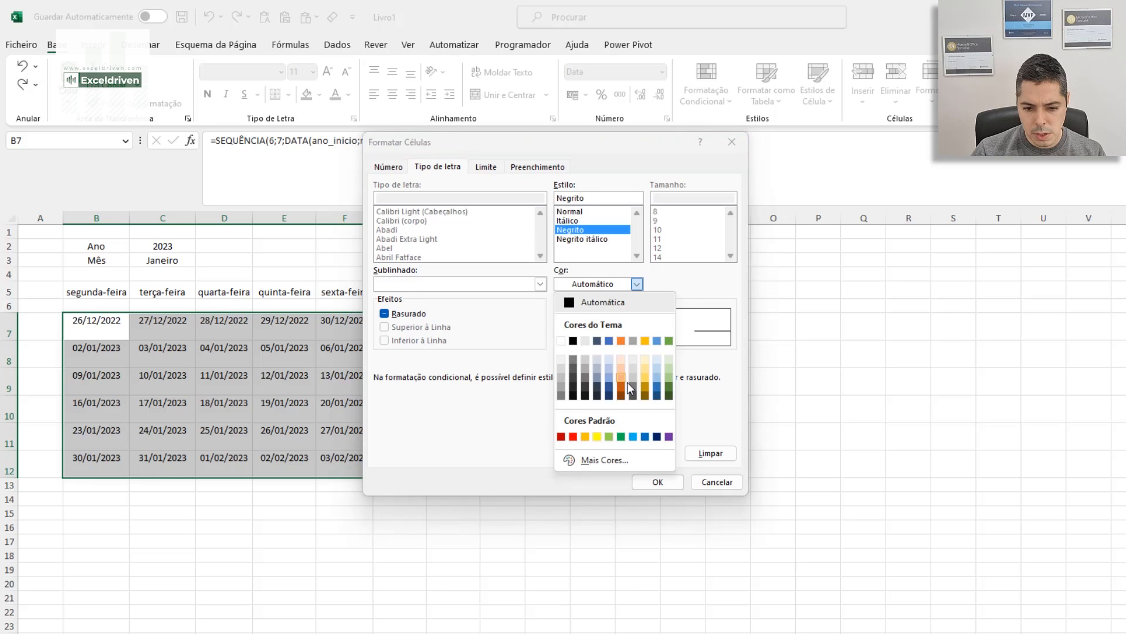
left_click(668, 396)
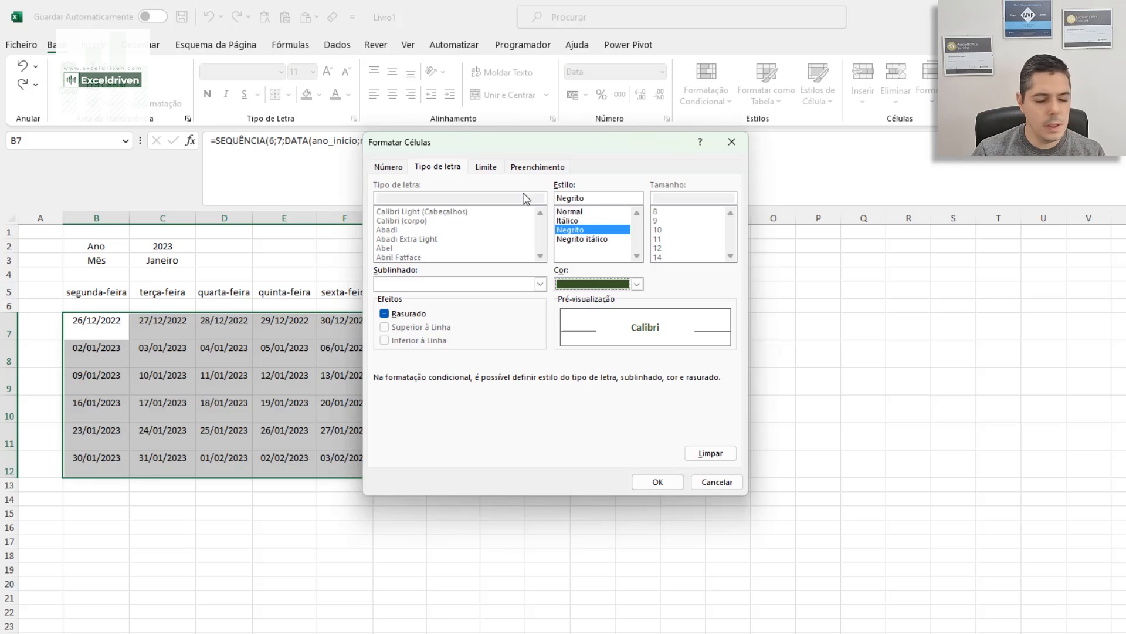
left_click(678, 484)
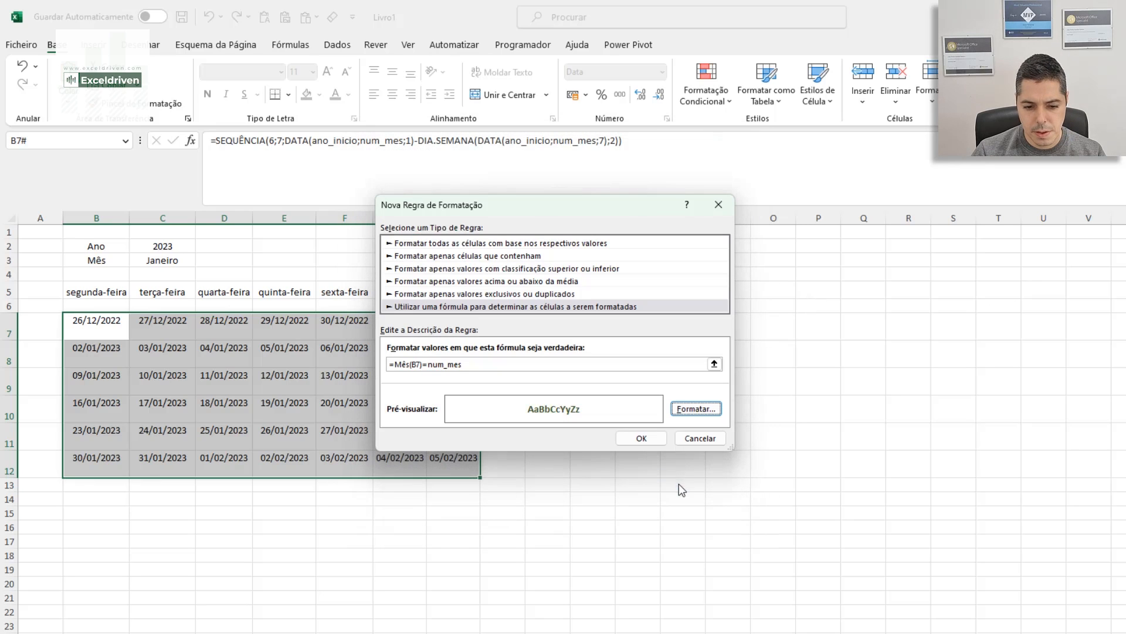
left_click(650, 438)
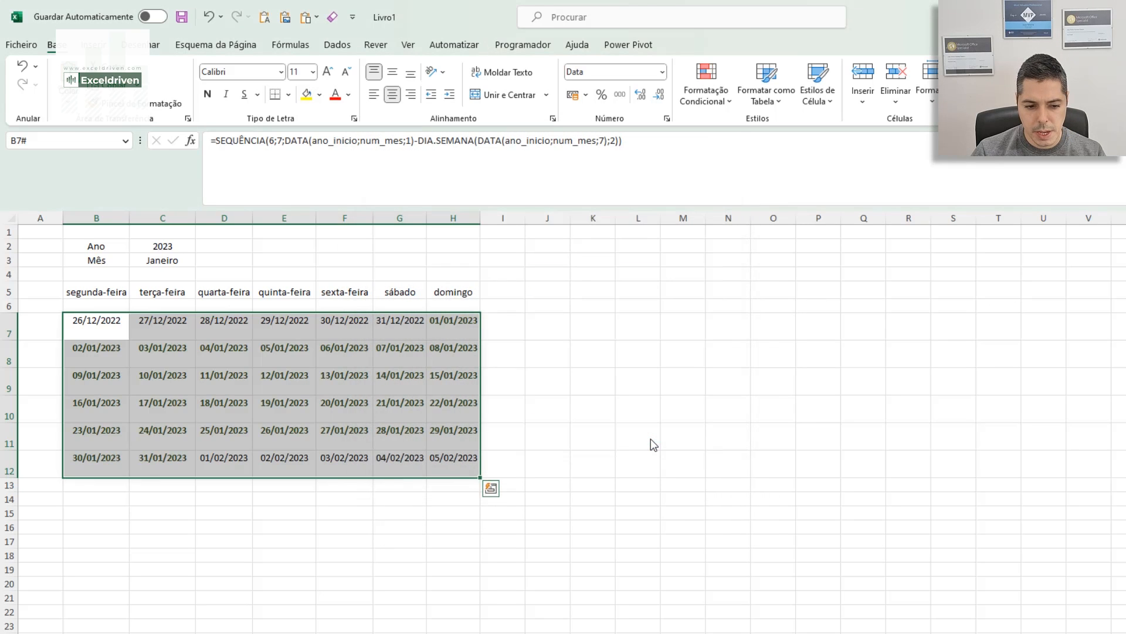
left_click(650, 438)
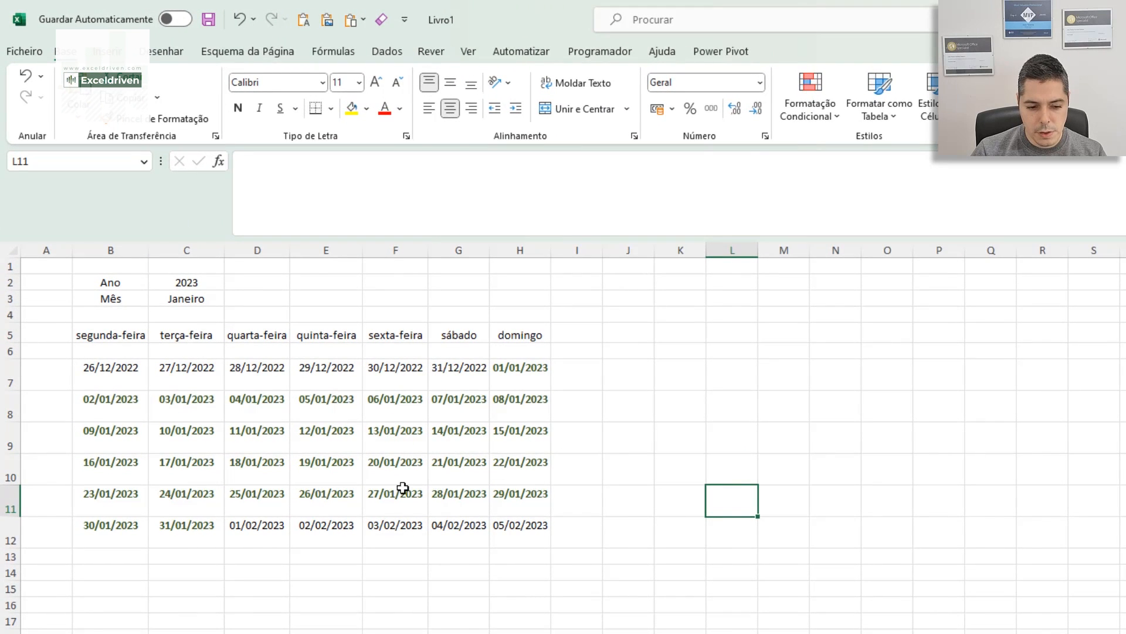
- Edit the date grid's =MÊS(B7)=num_mes rule to use the second-darkest green theme colour for its font
left_click_drag(100, 374, 509, 529)
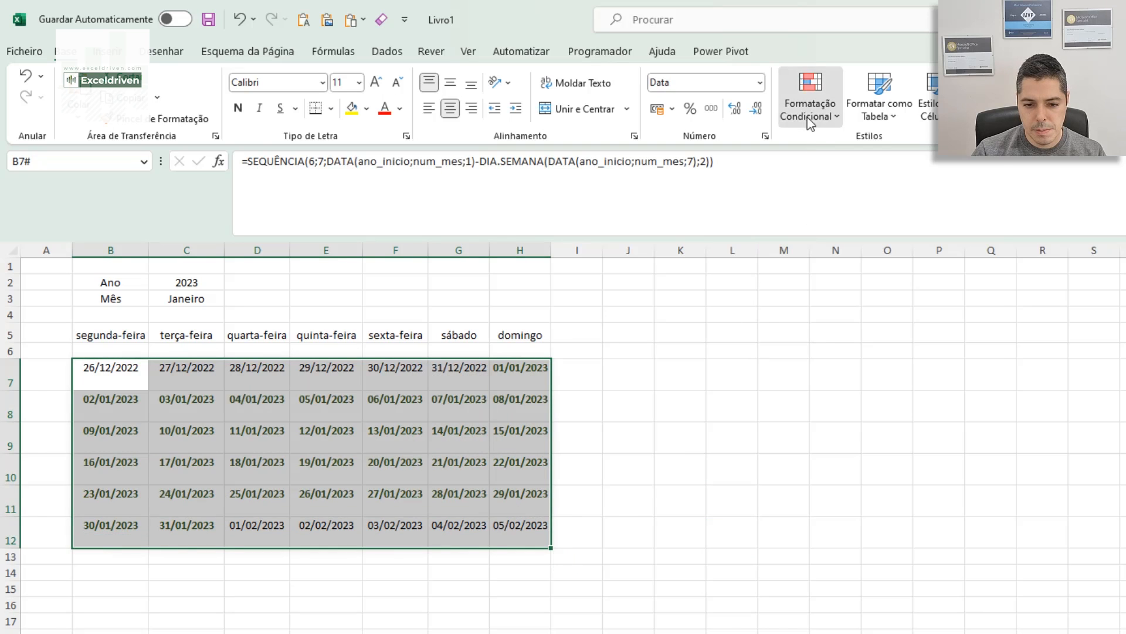
left_click(811, 100)
left_click(850, 385)
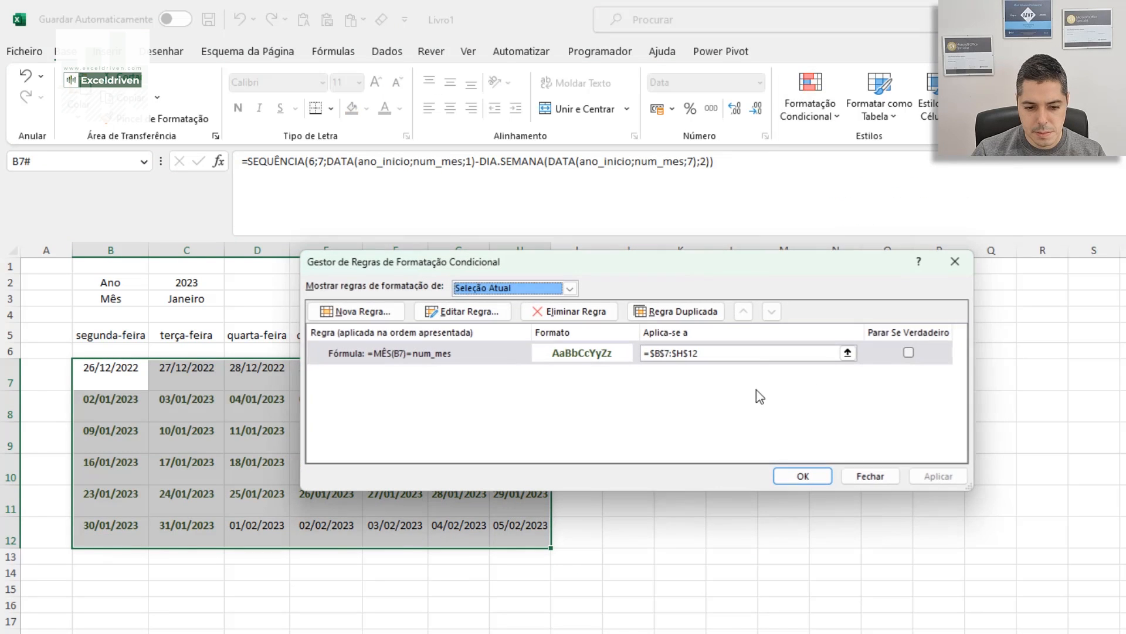
left_click(482, 352)
left_click(481, 312)
left_click(780, 467)
left_click(731, 308)
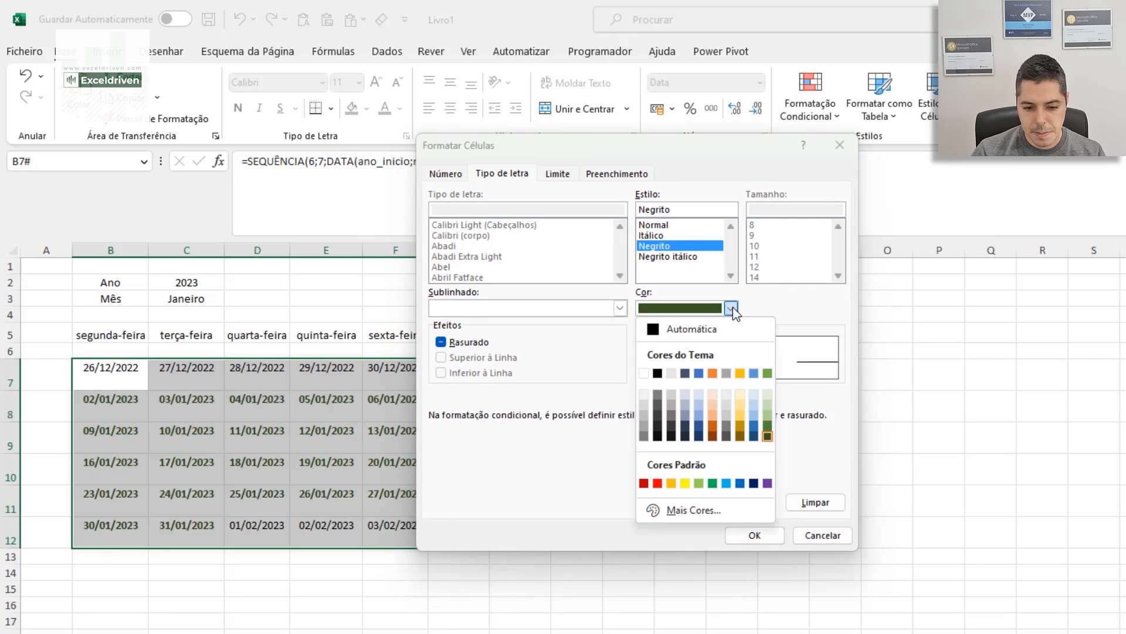
left_click(768, 426)
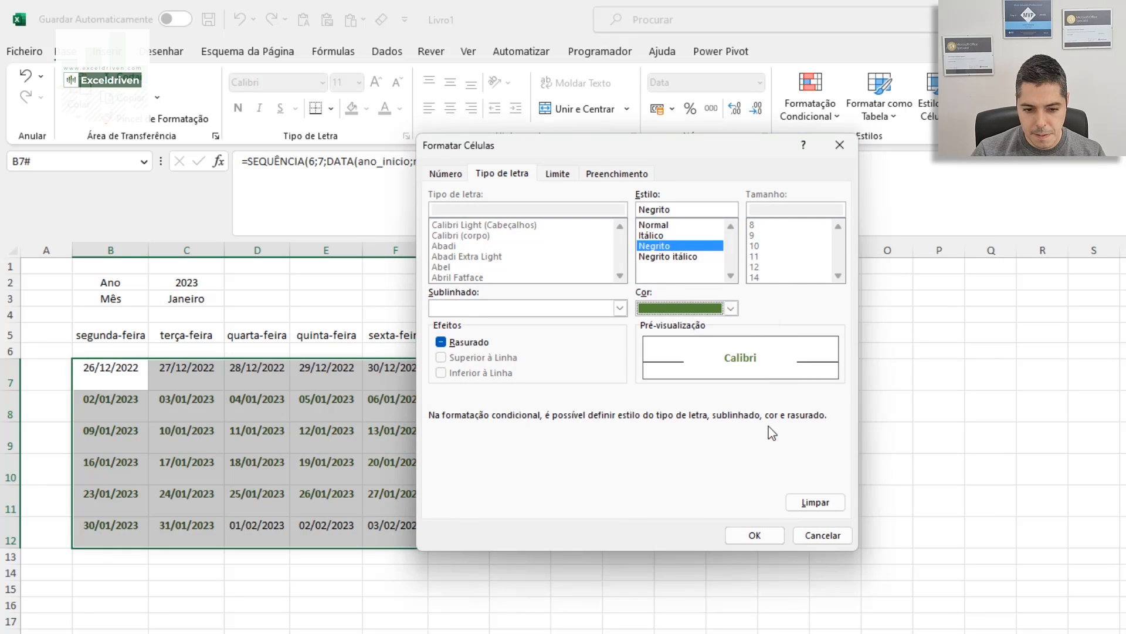
left_click(773, 539)
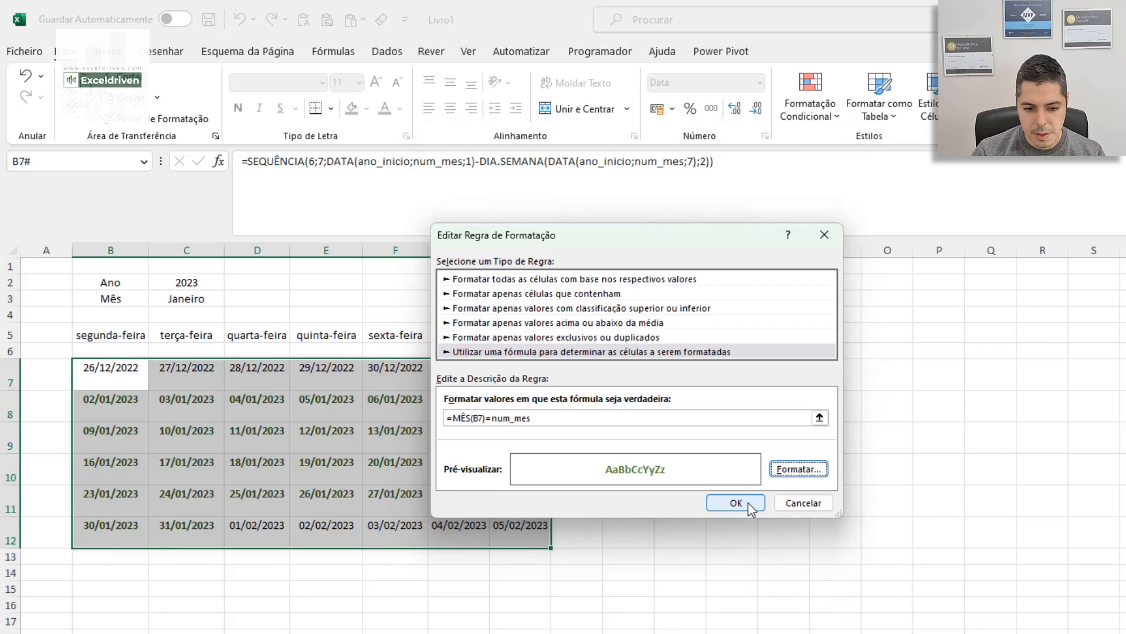
left_click(748, 502)
left_click(937, 476)
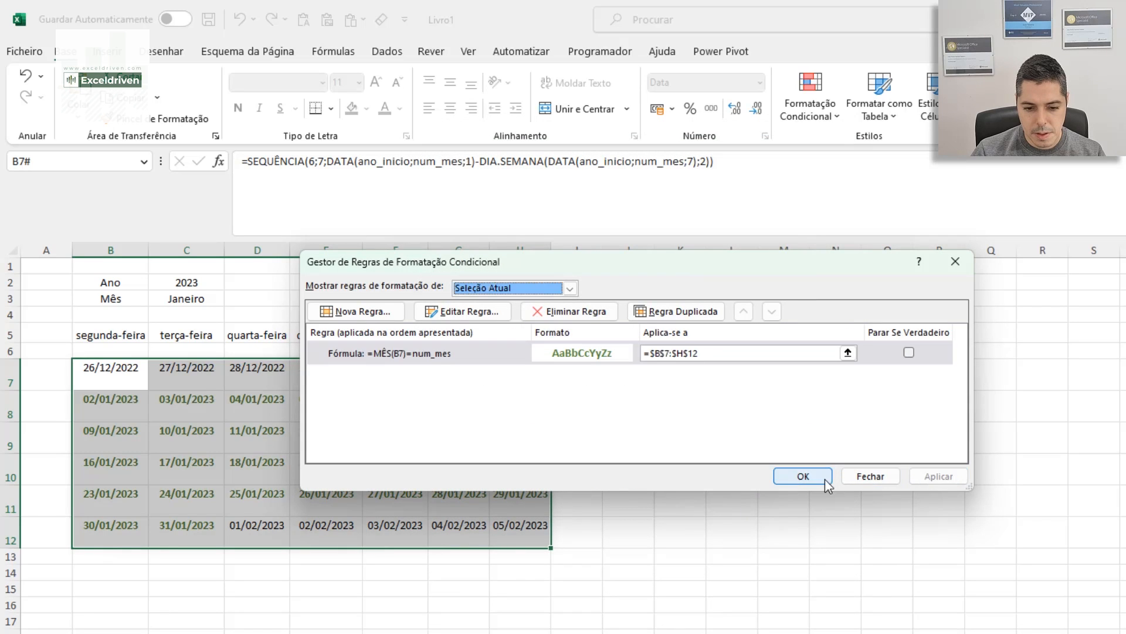
left_click(802, 476)
left_click(628, 555)
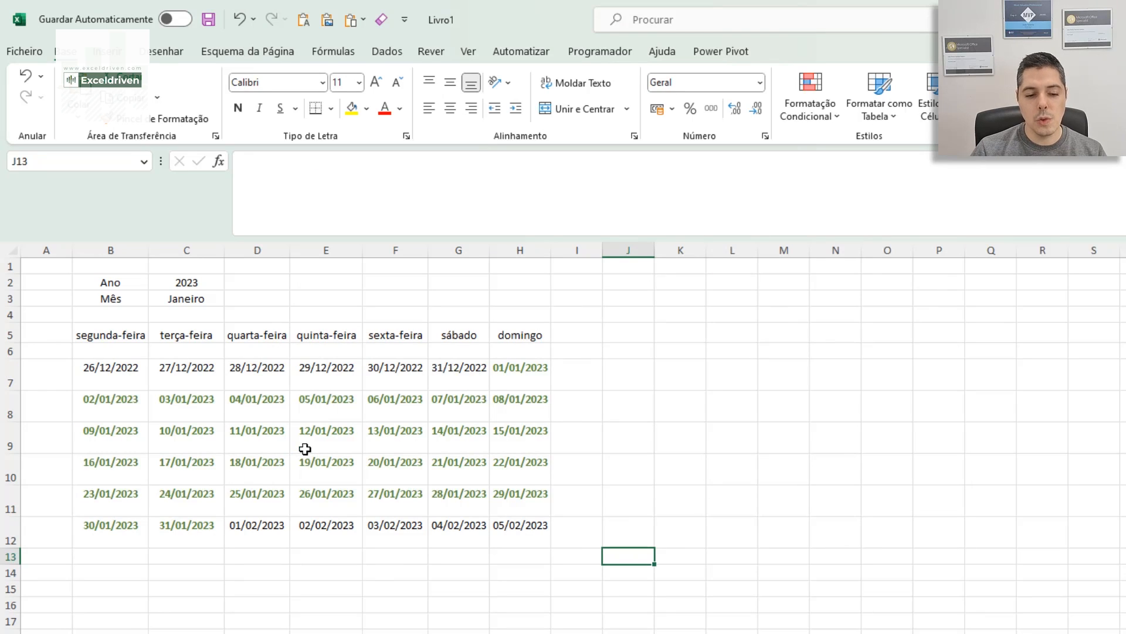
- Test the calendar highlighting by setting the month in C3 to Abril and back to Janeiro
left_click(199, 298)
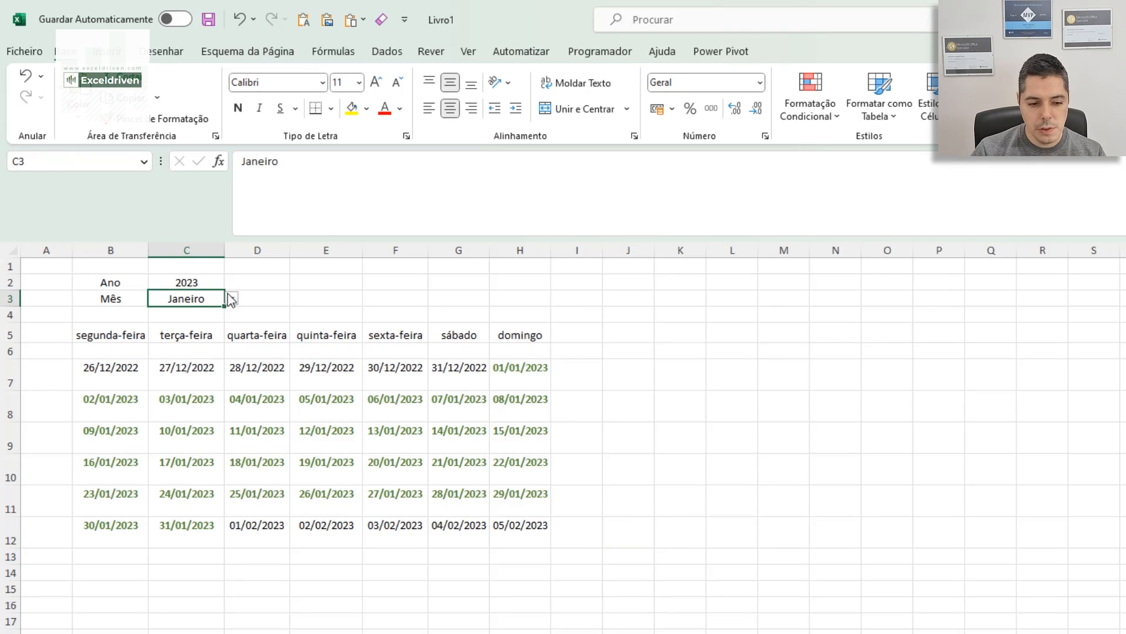
left_click(232, 299)
left_click(202, 357)
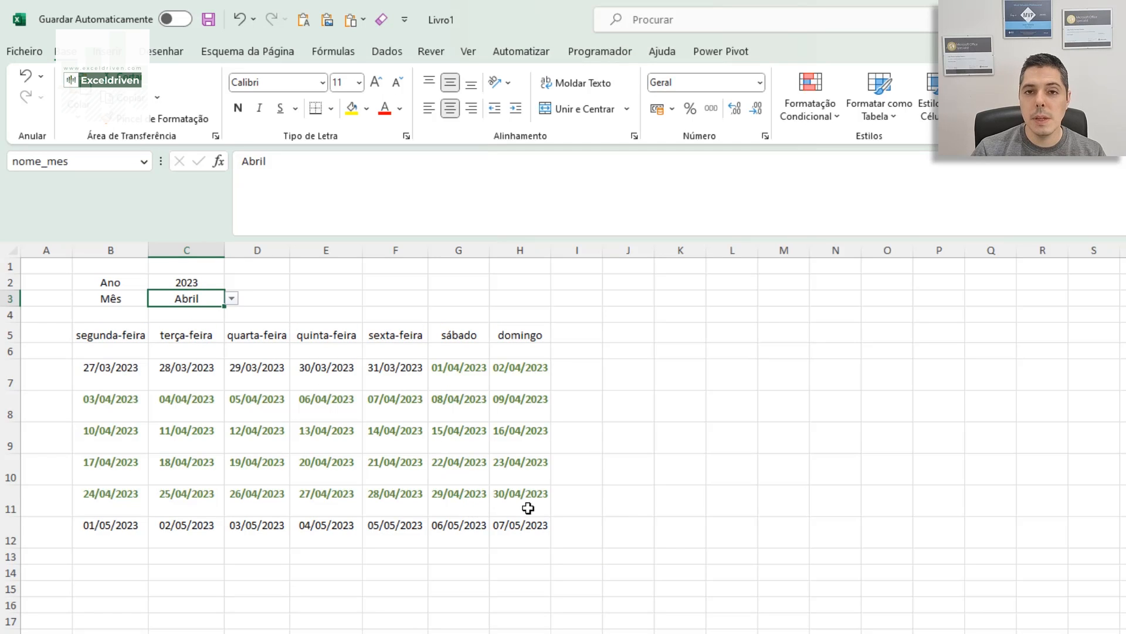
left_click(231, 299)
left_click(176, 315)
- Duplicate the =MÊS(B7)=num_mes conditional formatting rule applied to B7:H12
left_click_drag(113, 372, 537, 528)
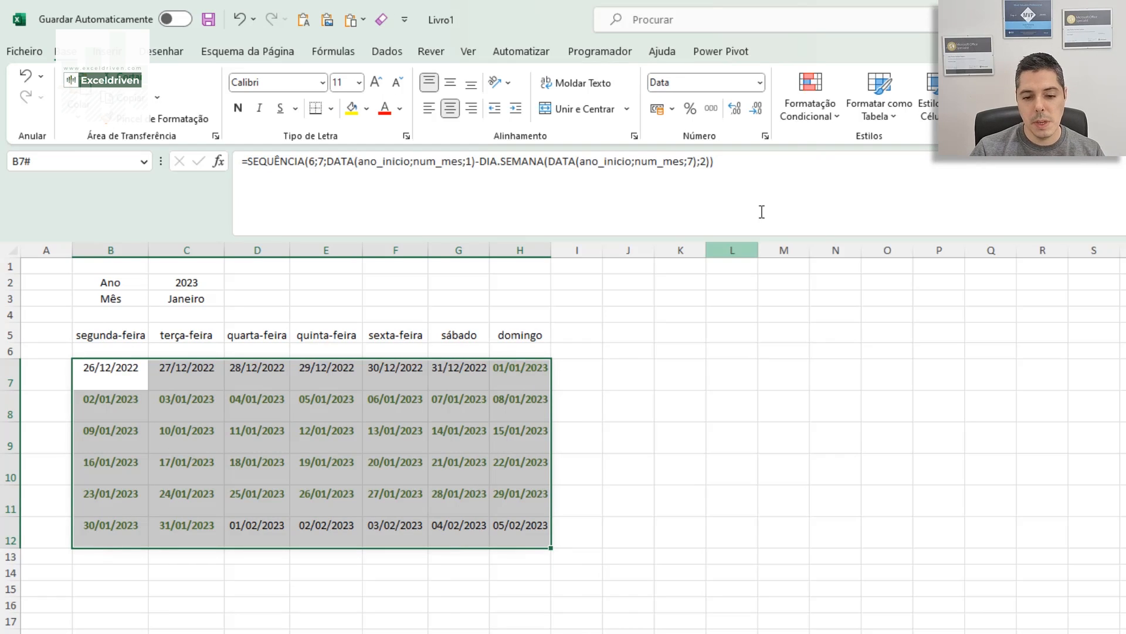
left_click(808, 111)
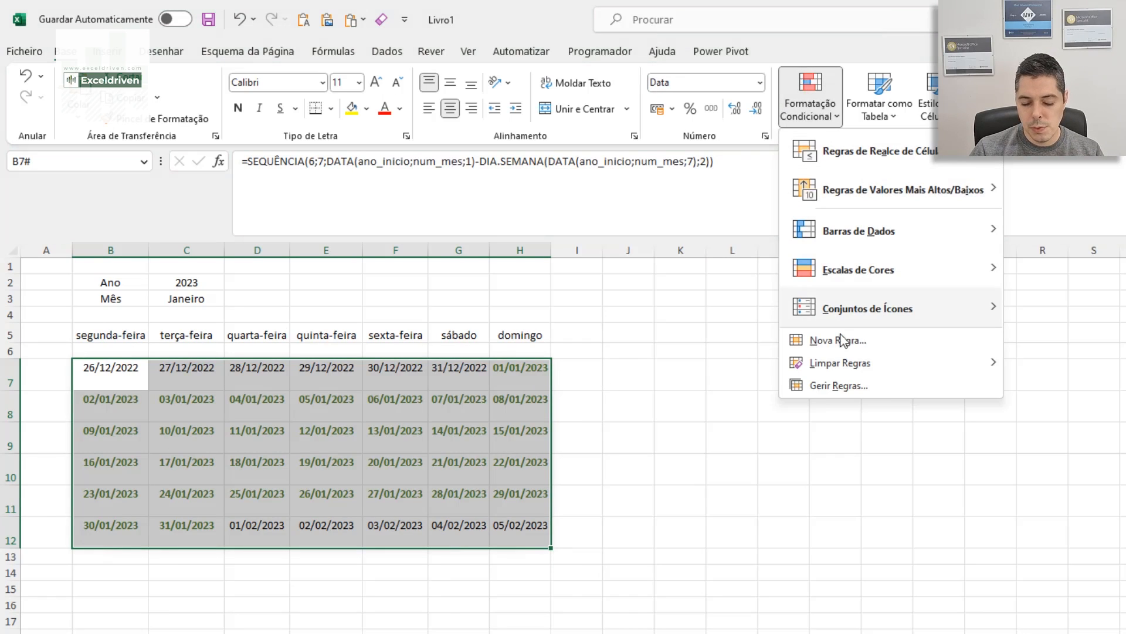
left_click(832, 386)
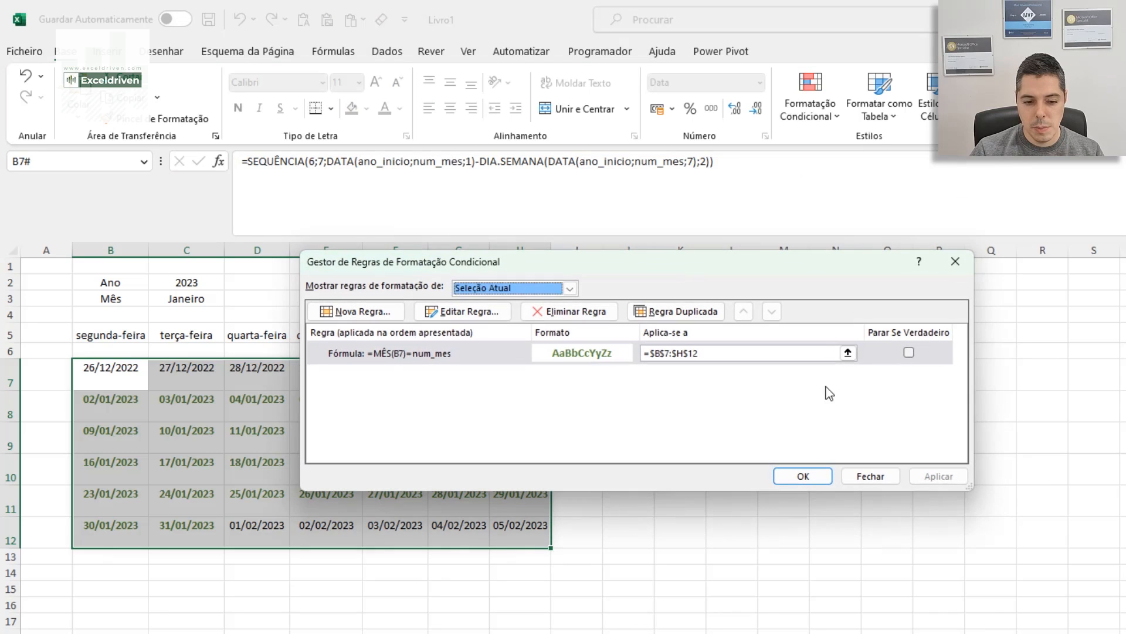
left_click(382, 354)
left_click(681, 313)
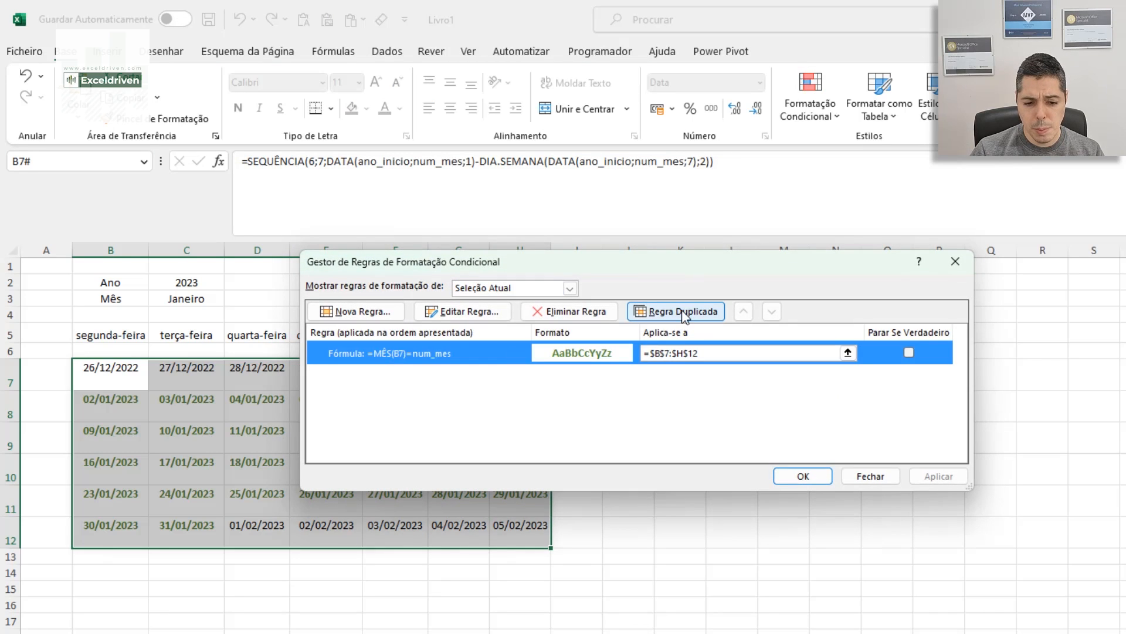
- Change the duplicated date-grid rule's formula to =MÊS(B7)<>num_mes
double_click(452, 359)
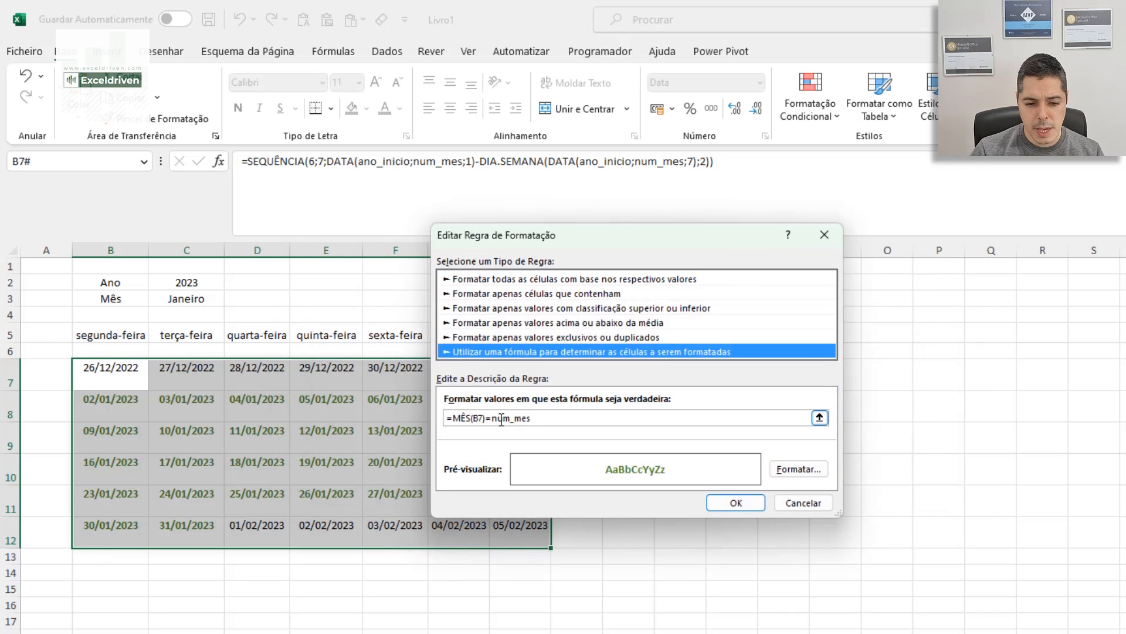
left_click(495, 417)
key("BackSpace")
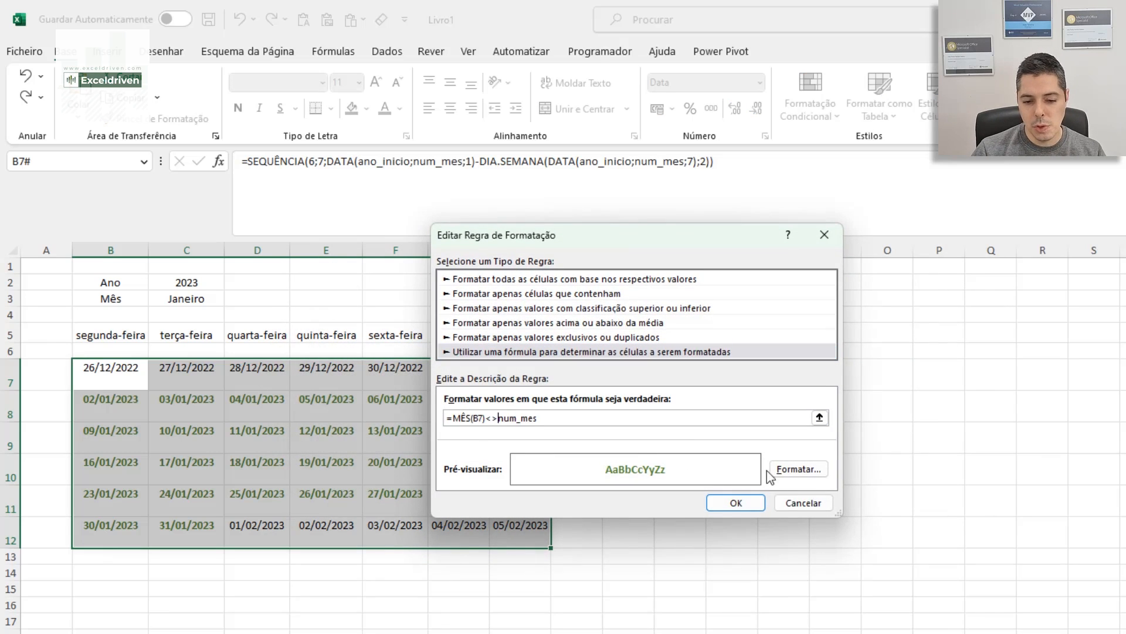
- Give the =MÊS(B7)<>num_mes rule a light grey theme font colour and apply it to the date grid
left_click(797, 469)
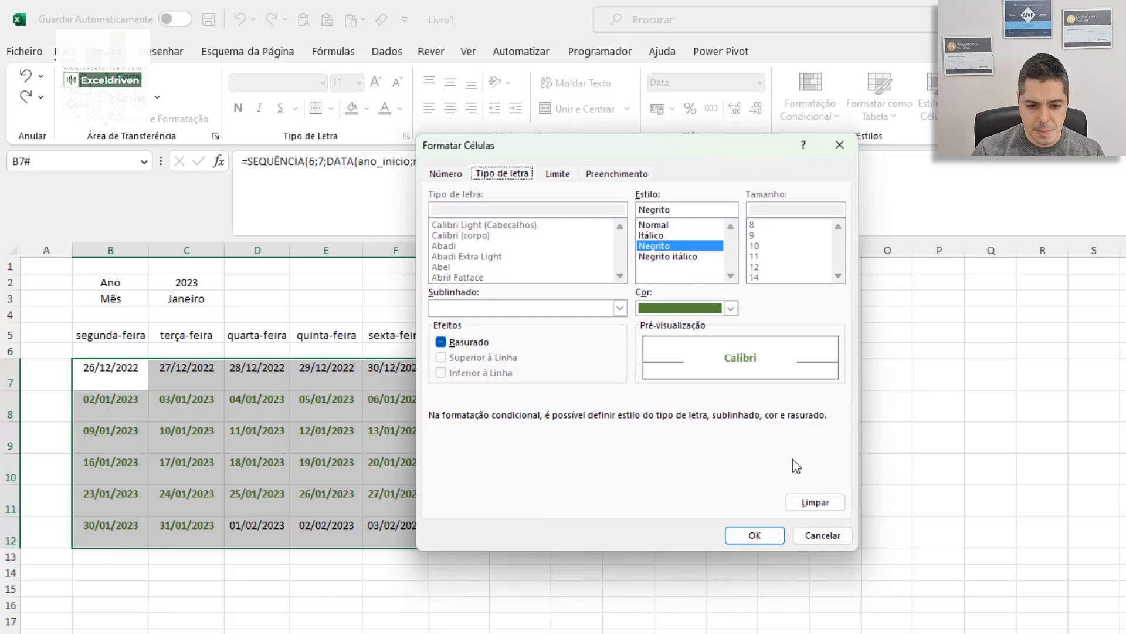
left_click(731, 308)
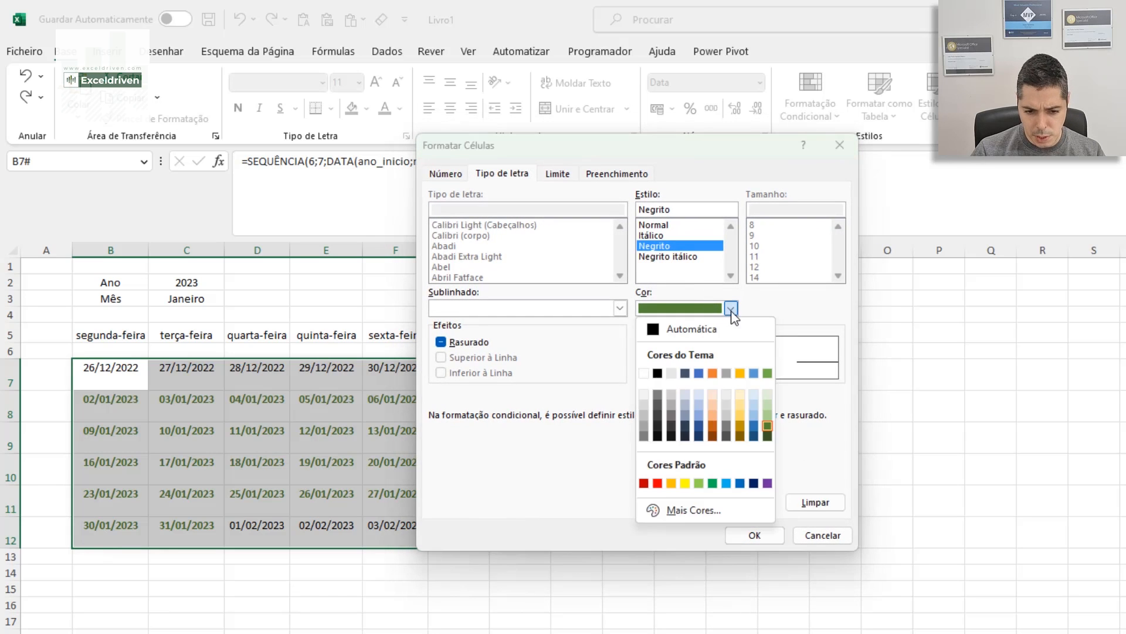
left_click(645, 418)
left_click(759, 540)
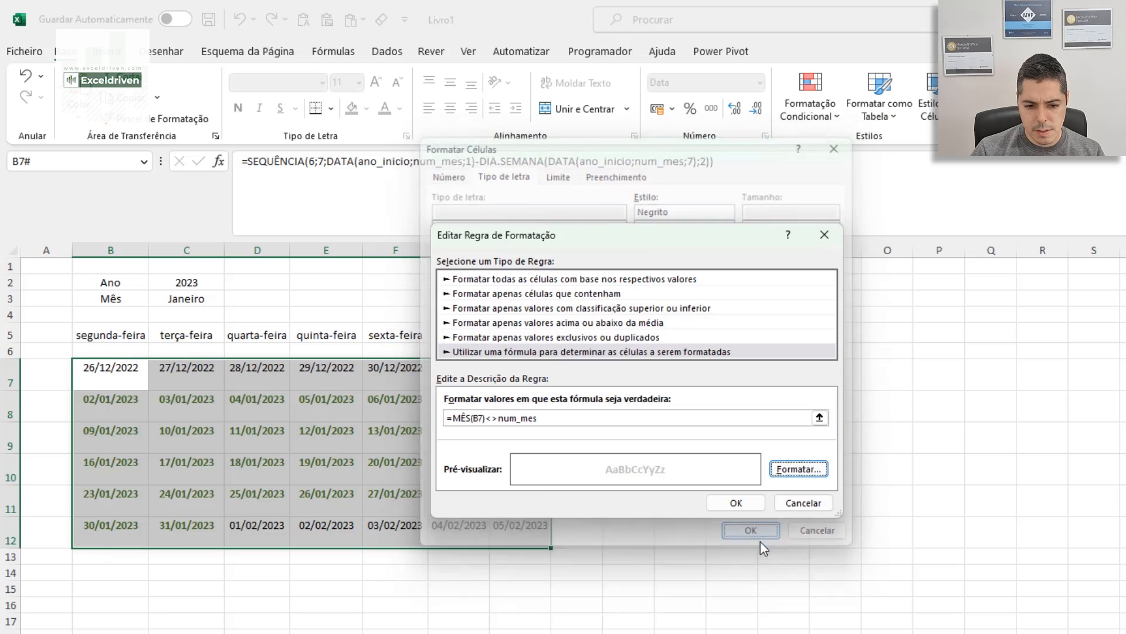
left_click(763, 504)
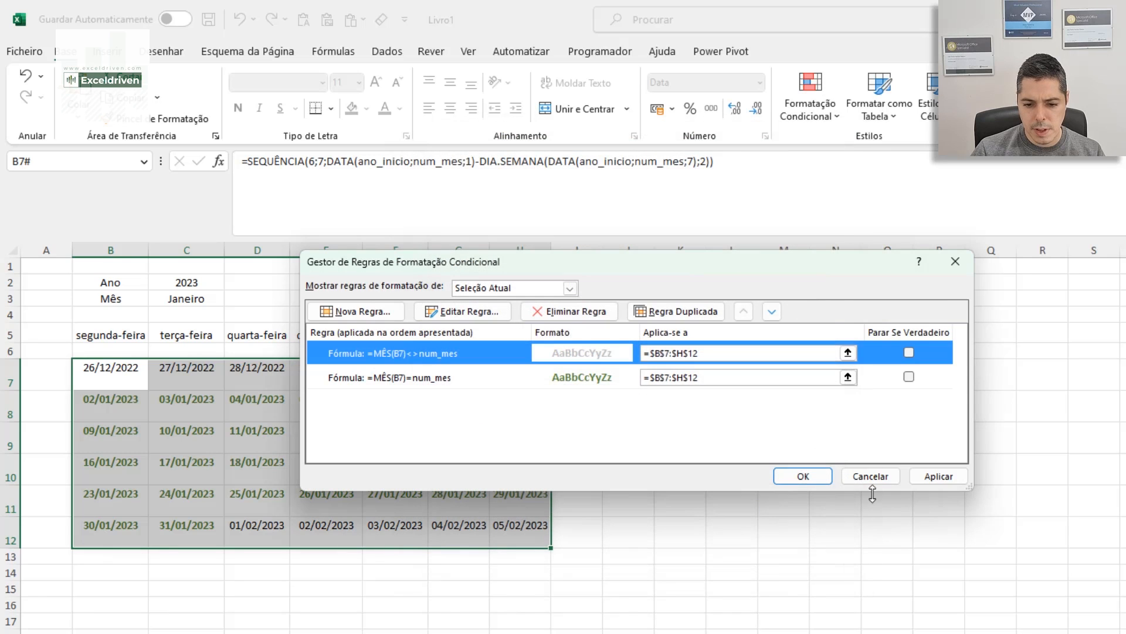
left_click(917, 476)
left_click(803, 476)
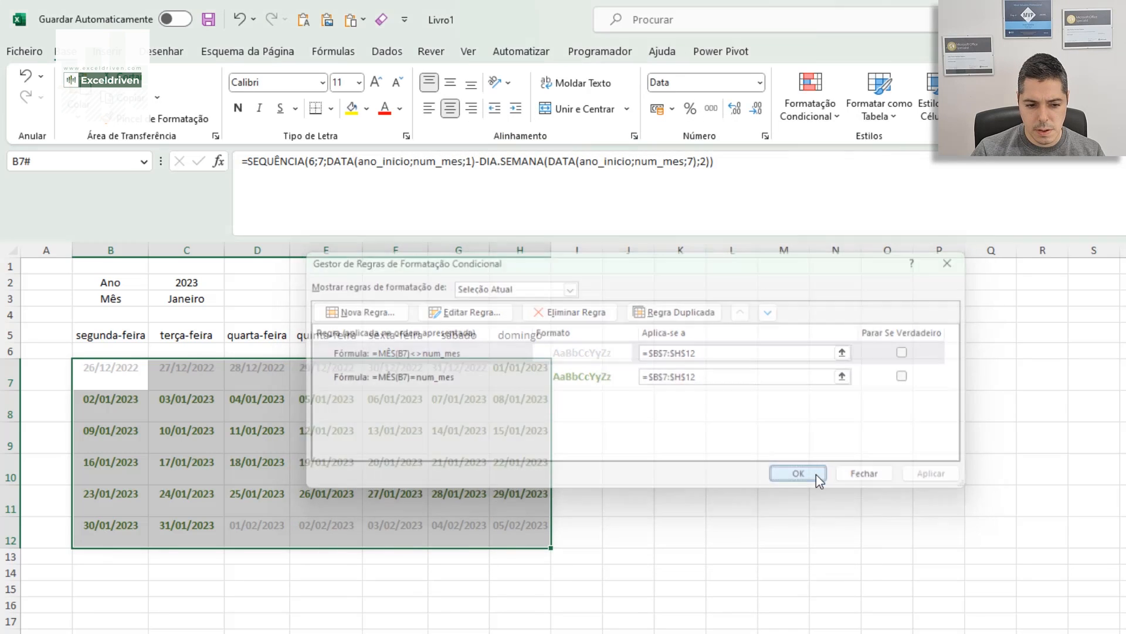
left_click(815, 474)
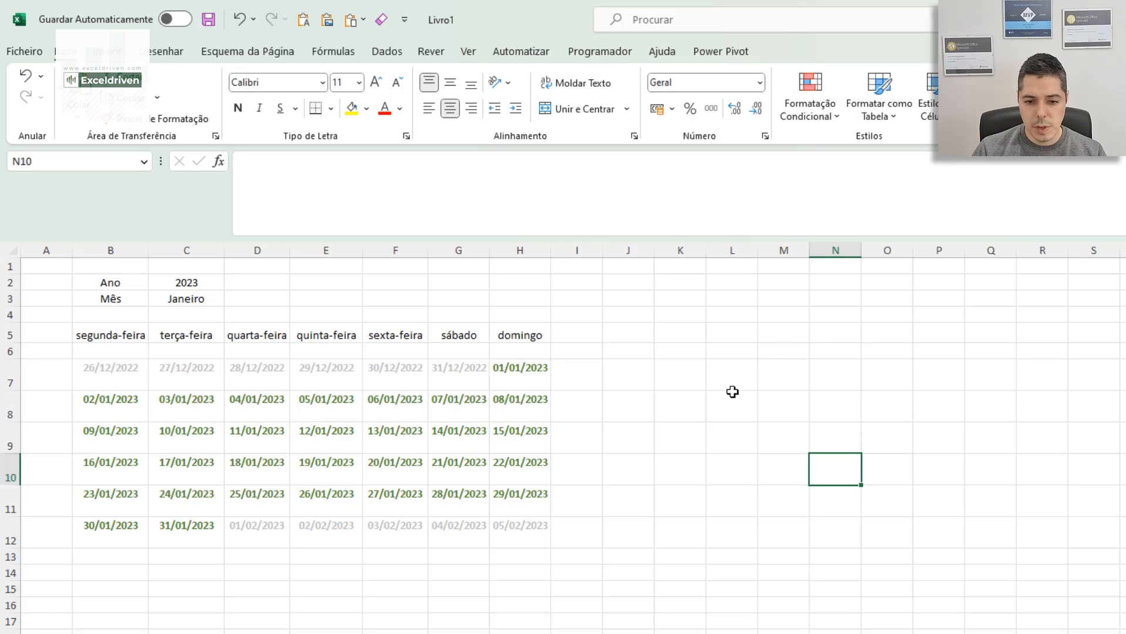
- Start a new formula-based conditional formatting rule for the date grid B7:H12
left_click_drag(100, 364, 515, 535)
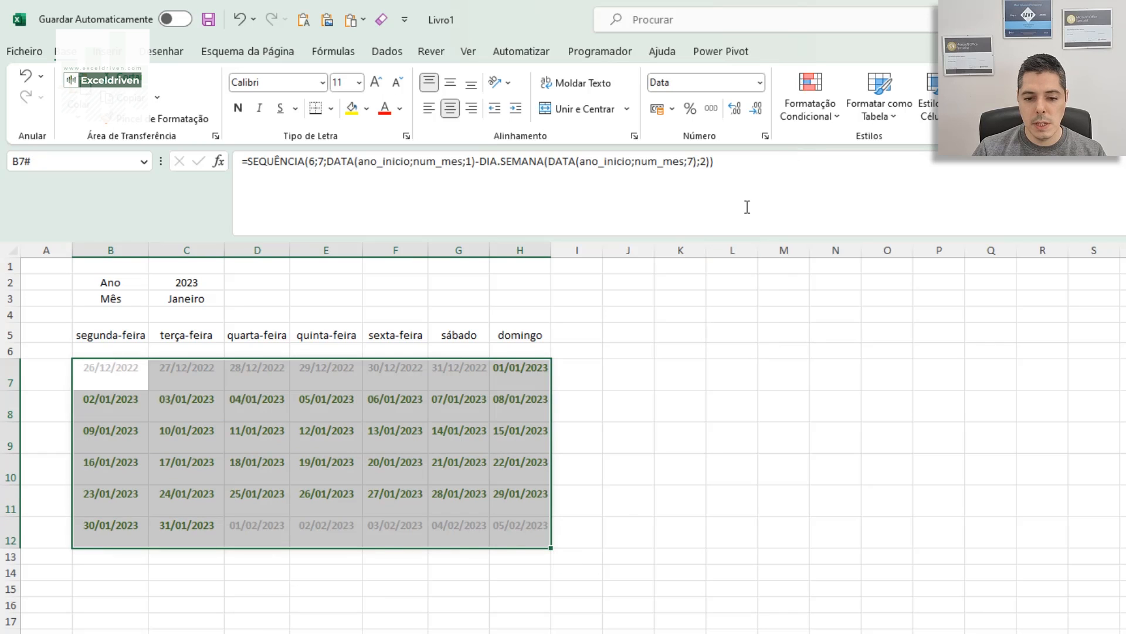
left_click(808, 112)
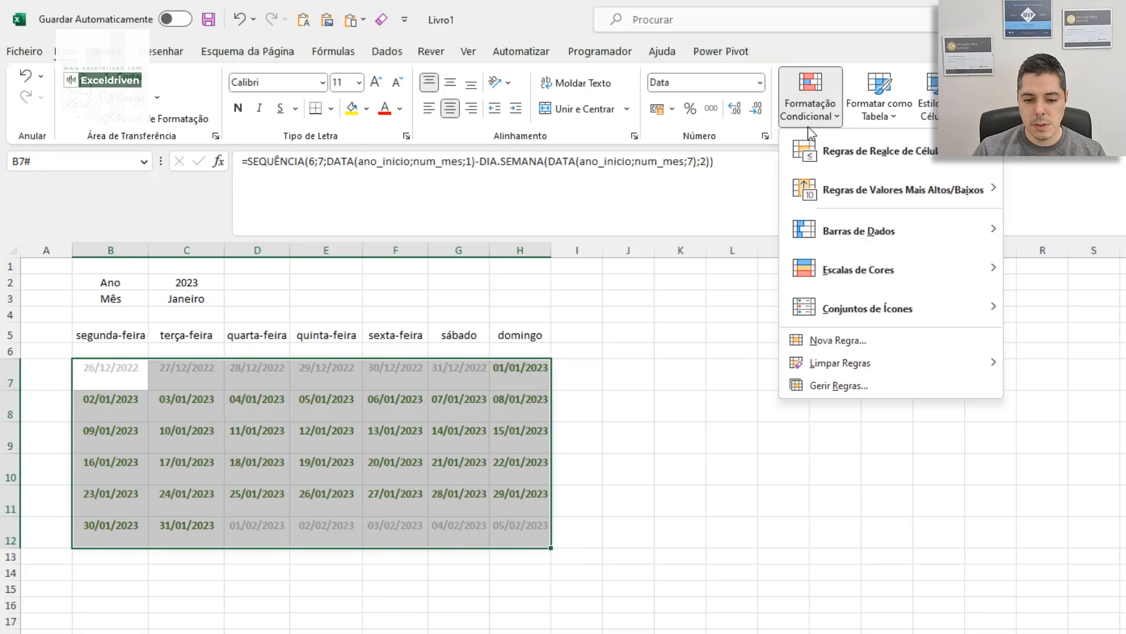
left_click(838, 342)
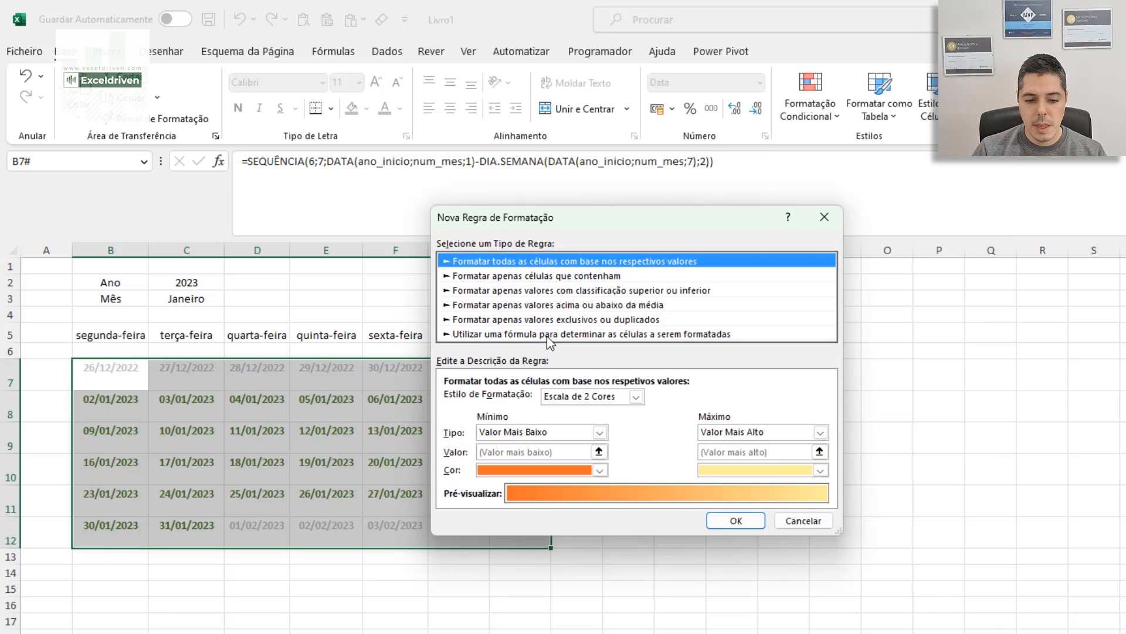
left_click(547, 336)
left_click(500, 399)
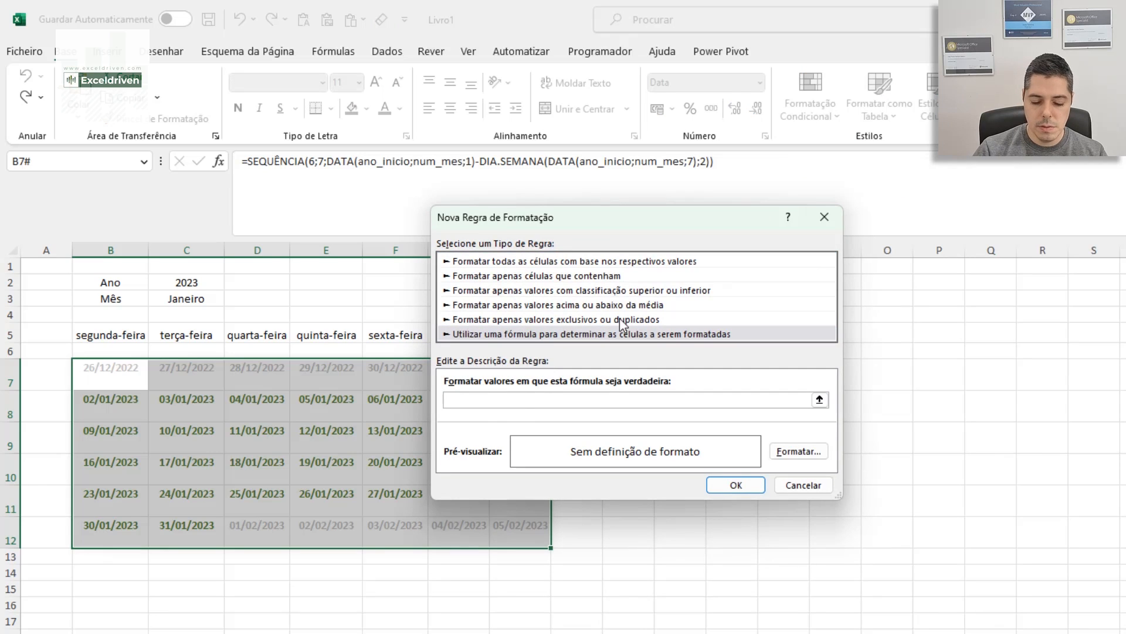
- Begin the rule's formula as =OU(B7=Aux.!$A$2; comparing each date with the first holiday on the Aux. sheet
type("=OU(")
left_click(98, 379)
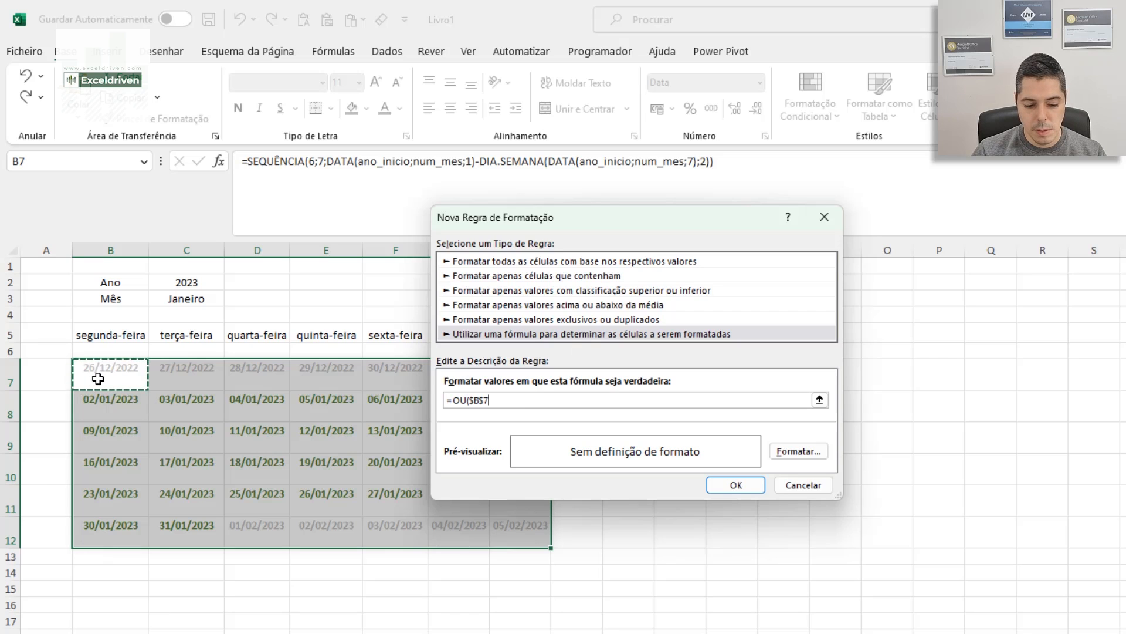
key("F4")
key("F4")
key("F4")
type("=")
left_click(152, 633)
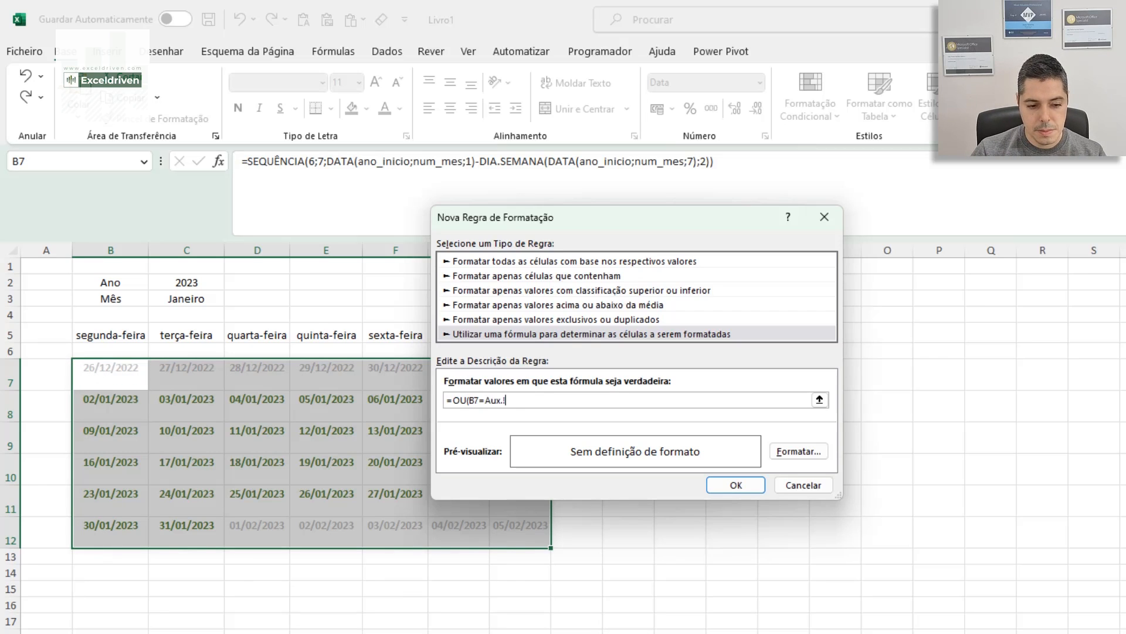
left_click(70, 284)
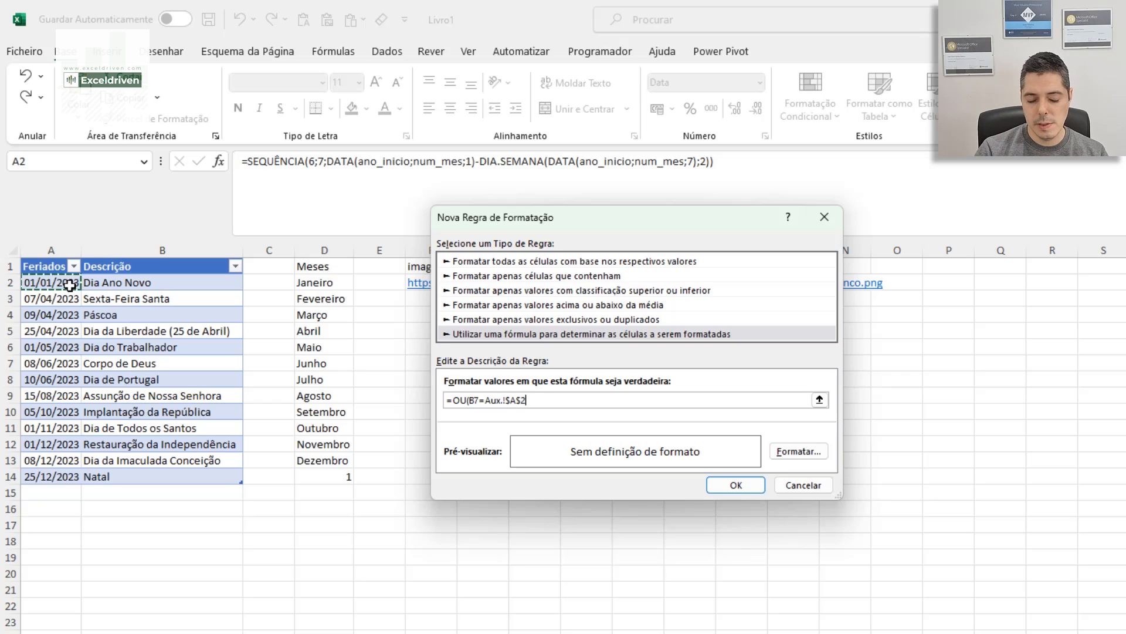
type(";")
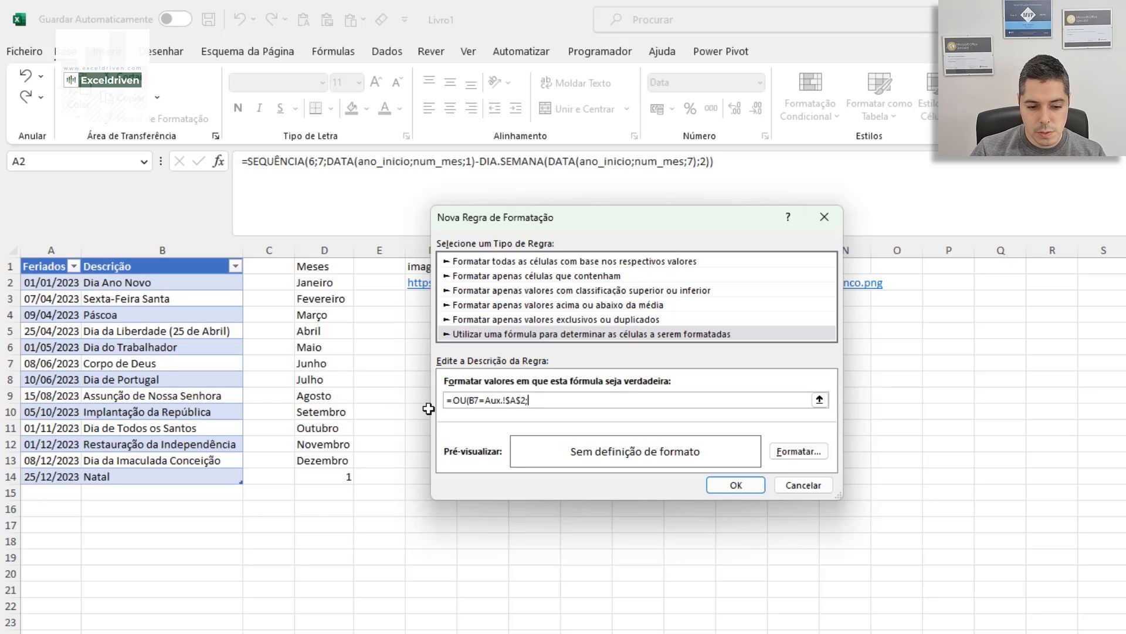
- Extend the OU formula with B7 comparisons against each holiday cell from Aux.!$A$3 to Aux.!$A$9, separated by semicolons
left_click_drag(480, 397, 529, 400)
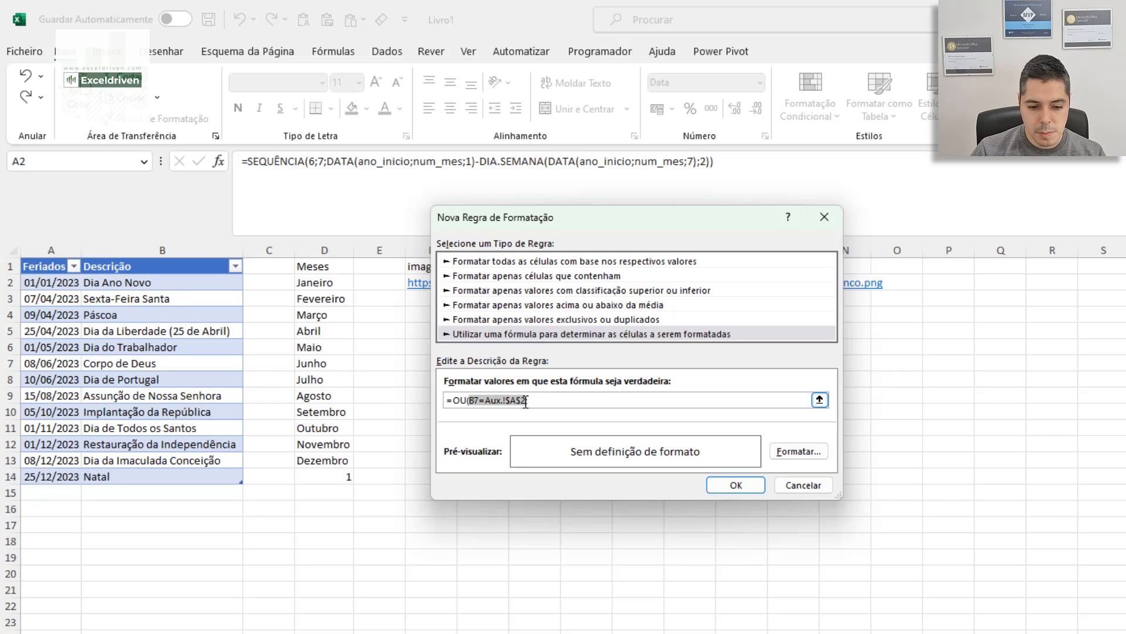
key("ctrl+c")
left_click(572, 401)
key("ctrl+v")
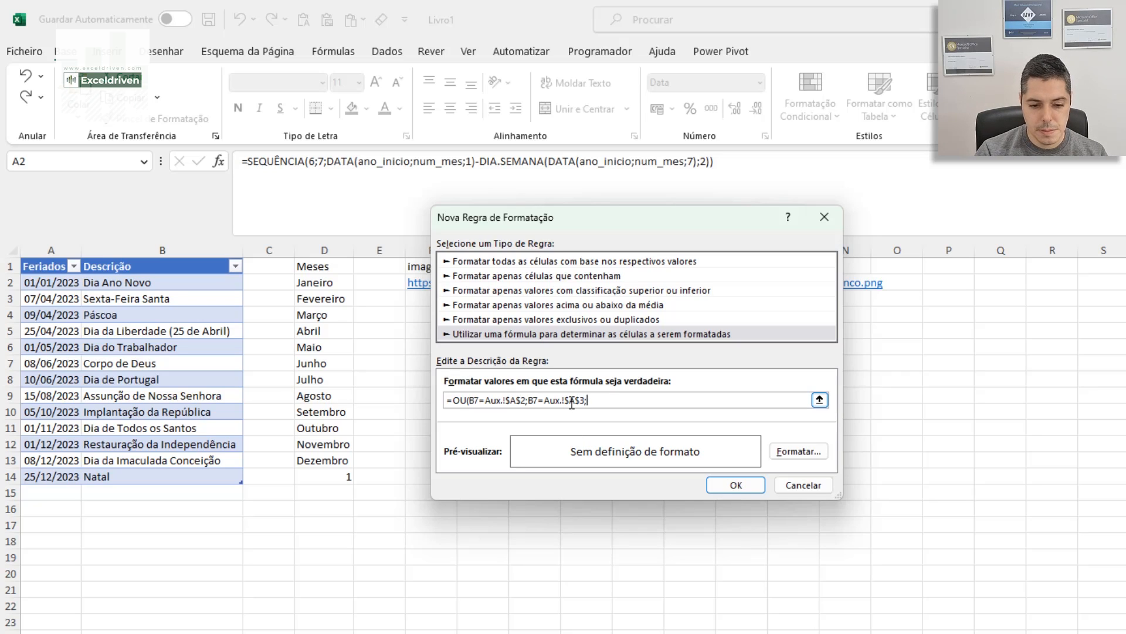
key("ctrl+v")
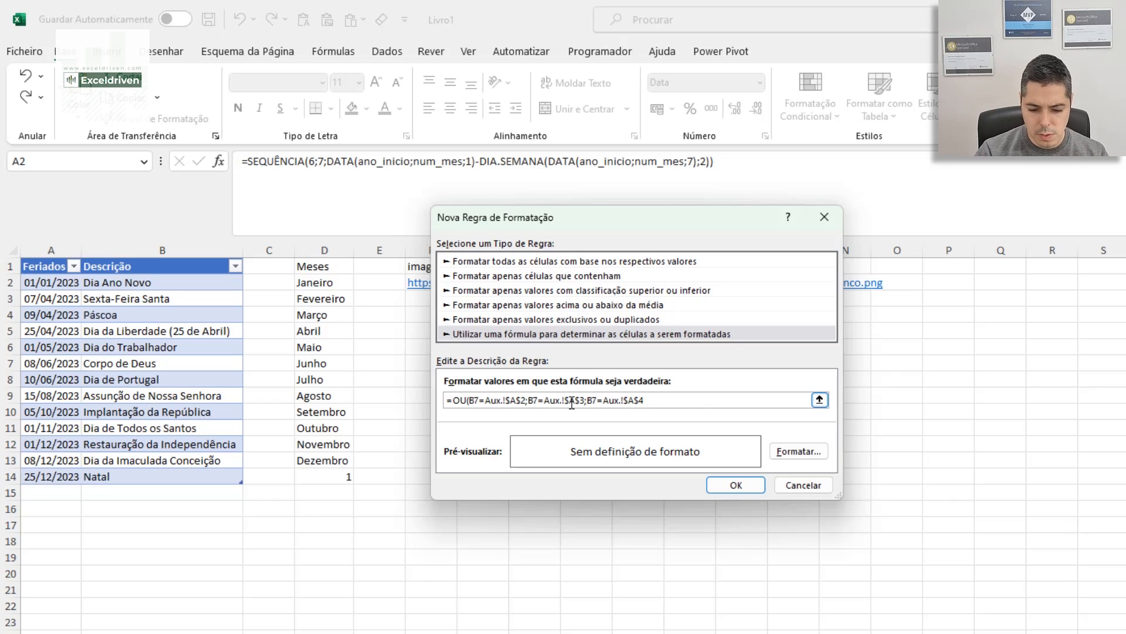
key("ctrl+v")
type(";")
key("ctrl+v")
type(";")
key("ctrl+v")
key("ctrl+v")
key("ctrl+v")
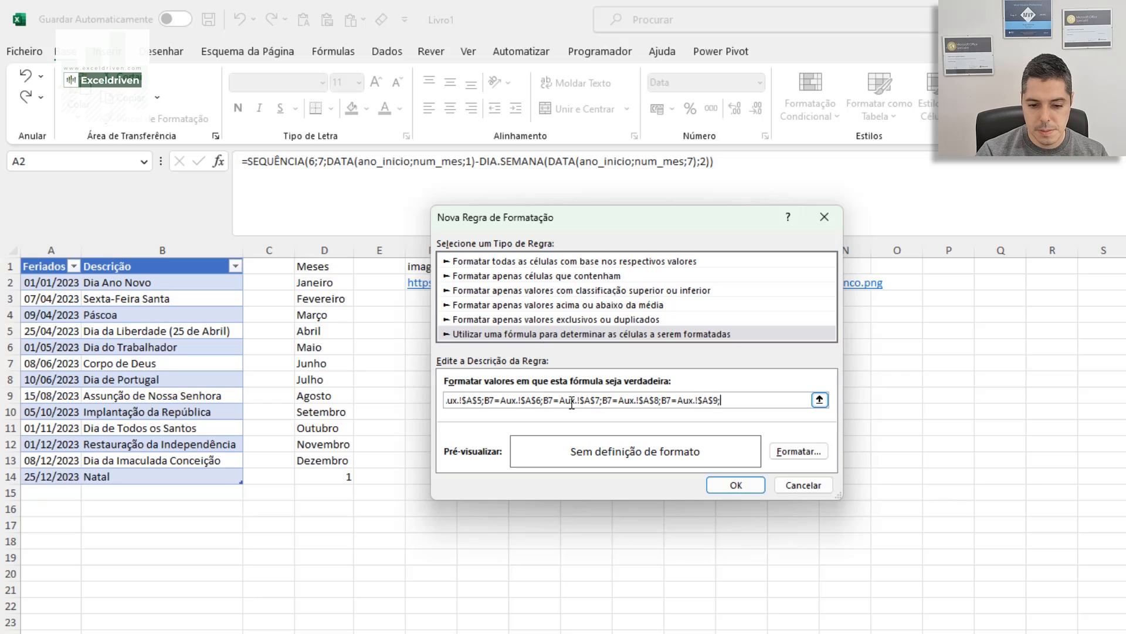
- Complete the OU formula with B7 comparisons against the holiday cells Aux.!$A$10 to Aux.!$A$14
key("ctrl+v")
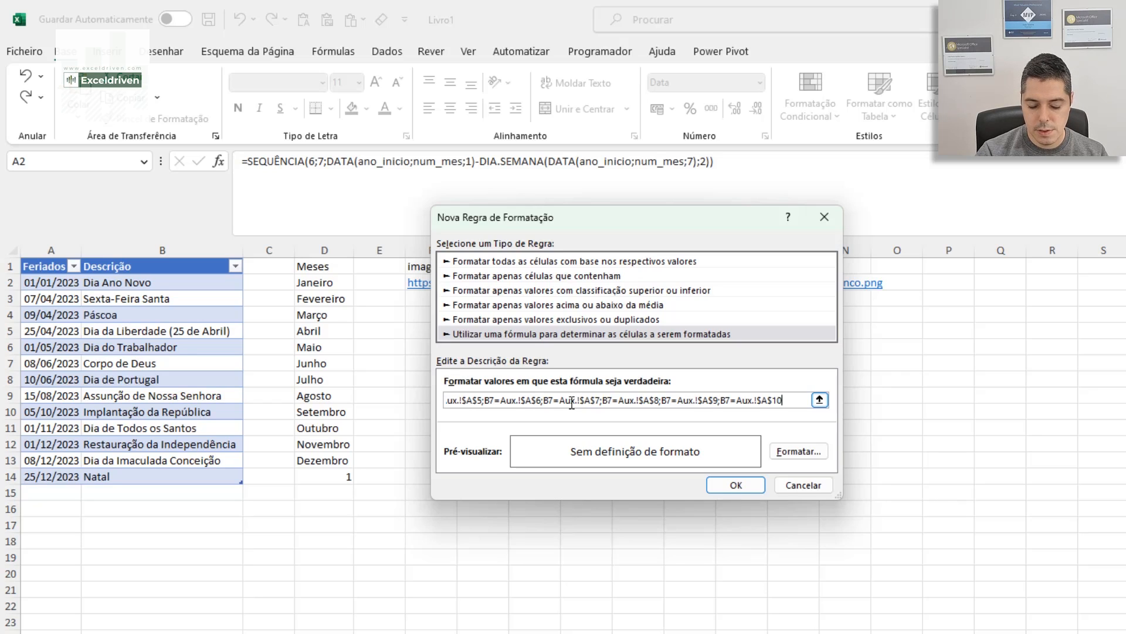
key("ctrl+v")
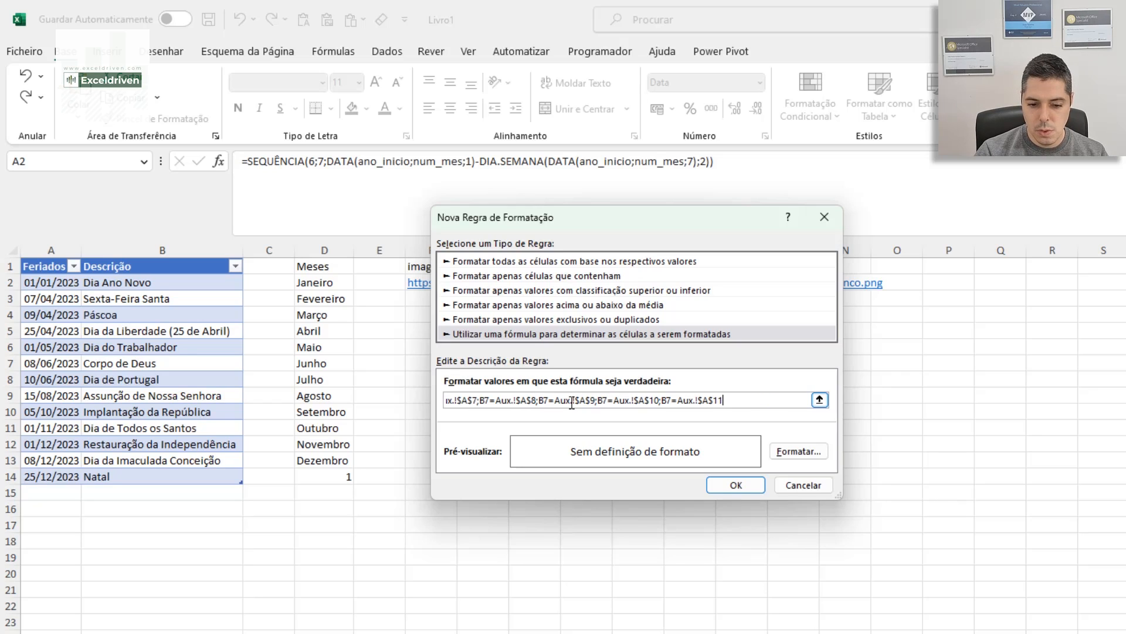
type(";")
key("ctrl+v")
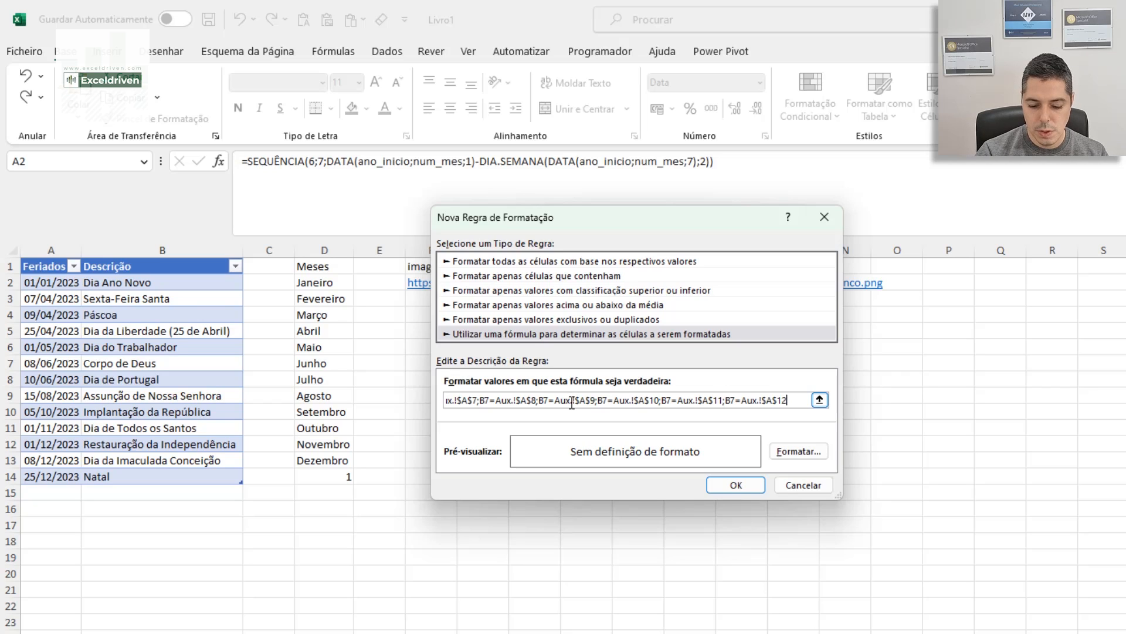
key("ctrl+v")
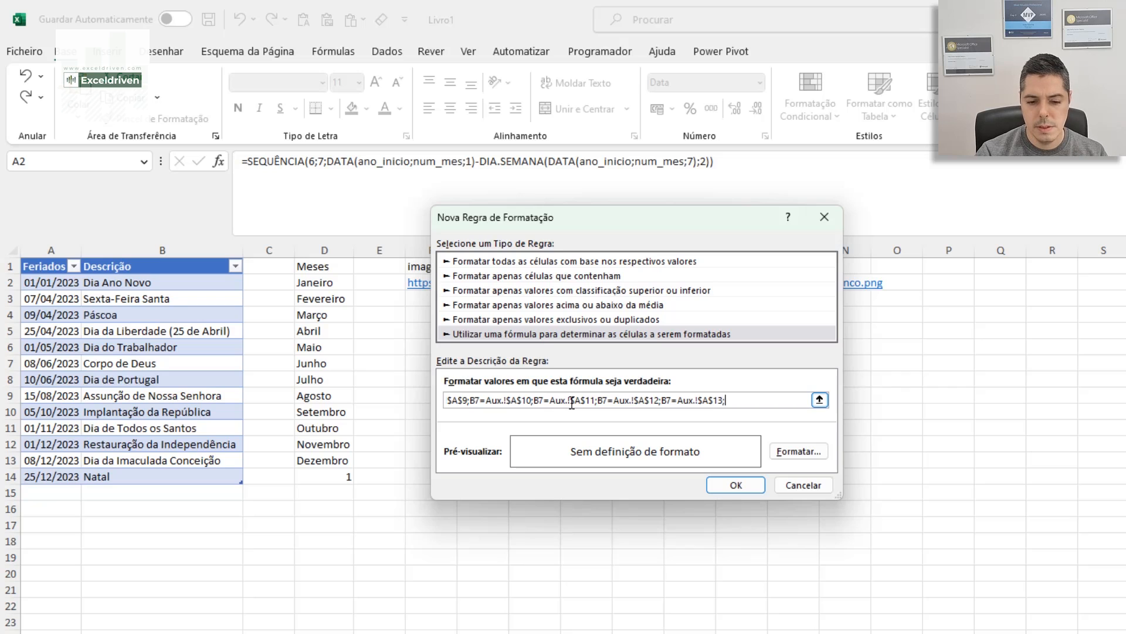
key("ctrl+v")
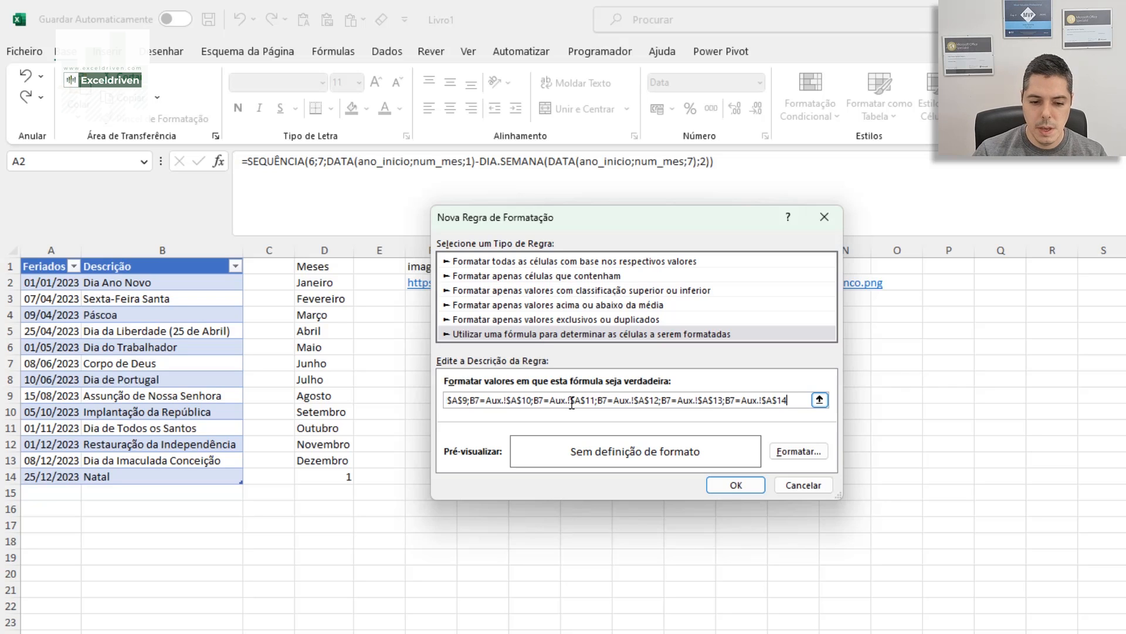
- Format the holiday rule with a medium grey fill and a white Negrito font, and apply it to the date grid
left_click(813, 462)
left_click(643, 174)
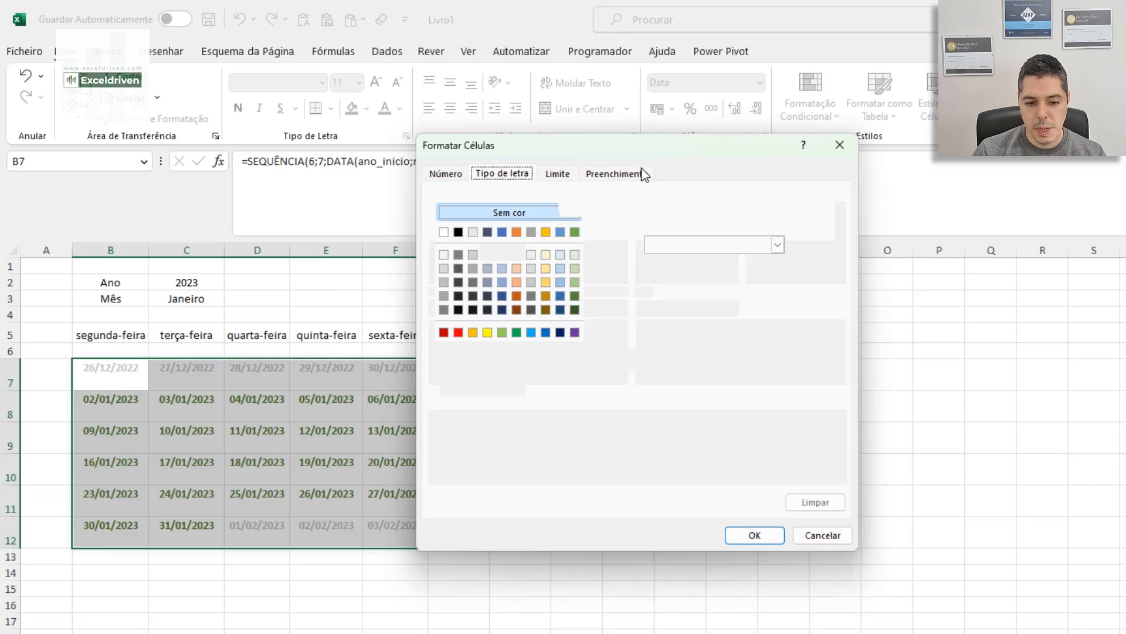
left_click(444, 297)
left_click(502, 174)
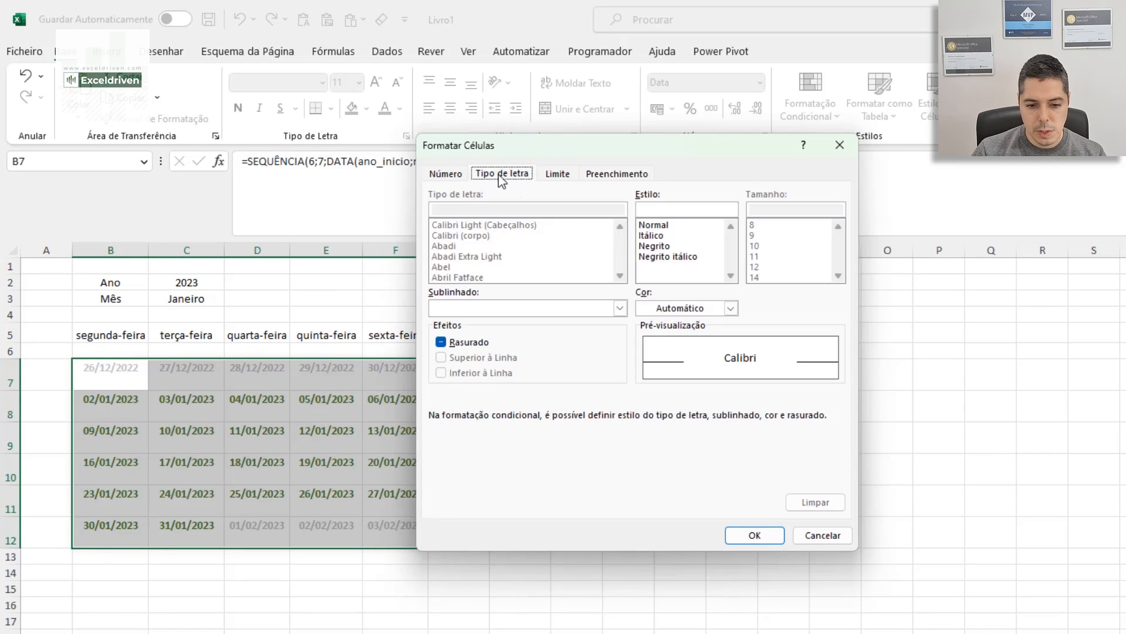
left_click(654, 246)
left_click(704, 306)
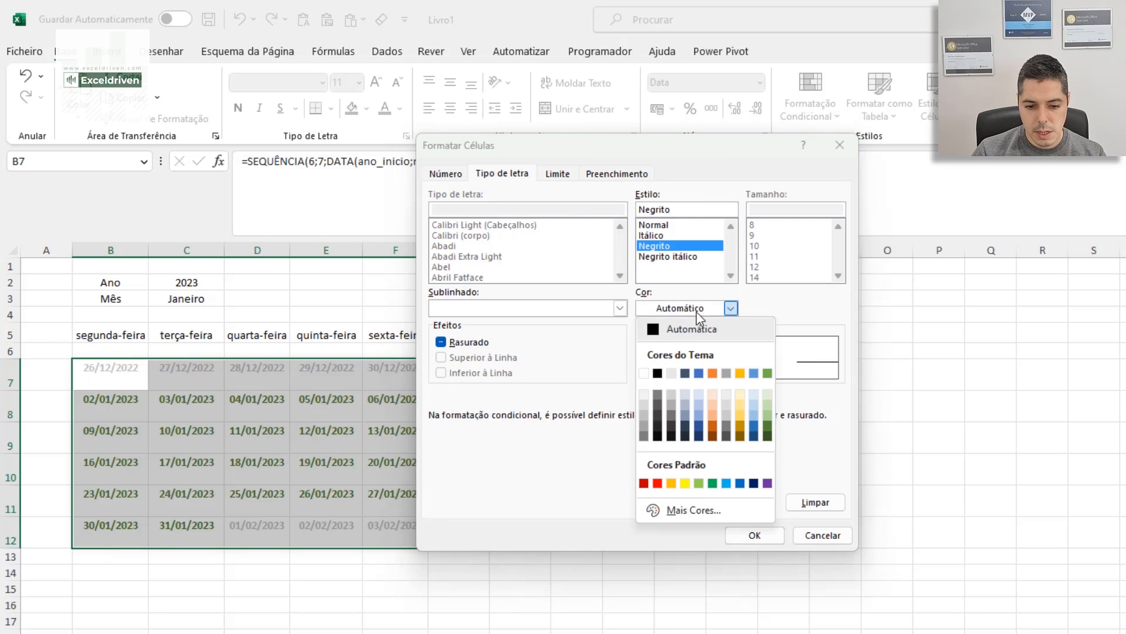
left_click(641, 374)
left_click(764, 536)
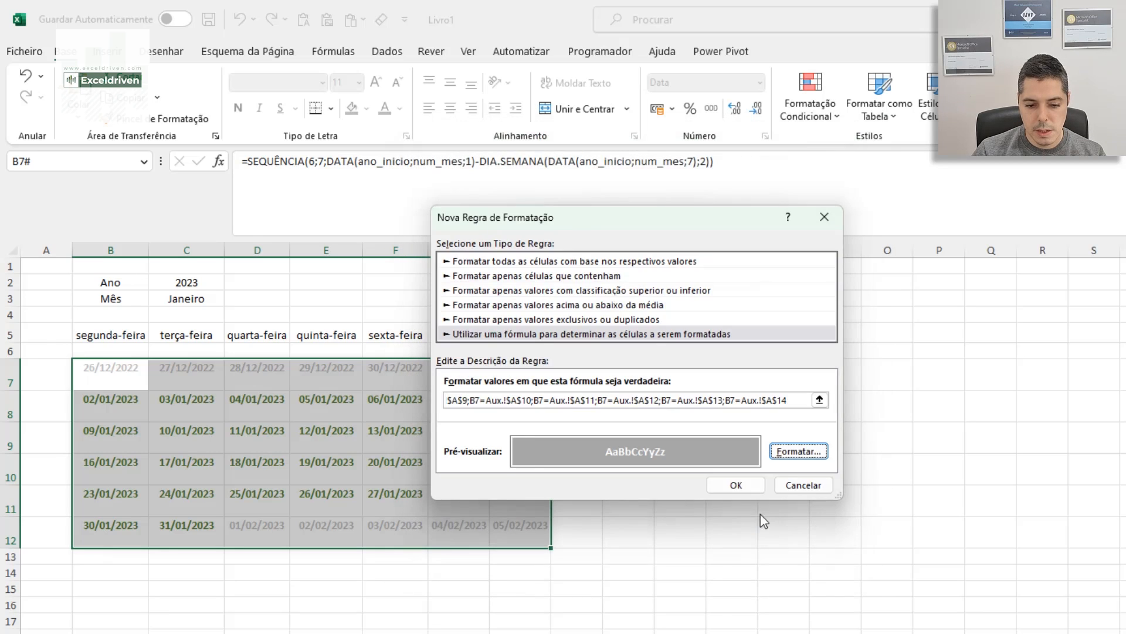
left_click(751, 485)
left_click(648, 442)
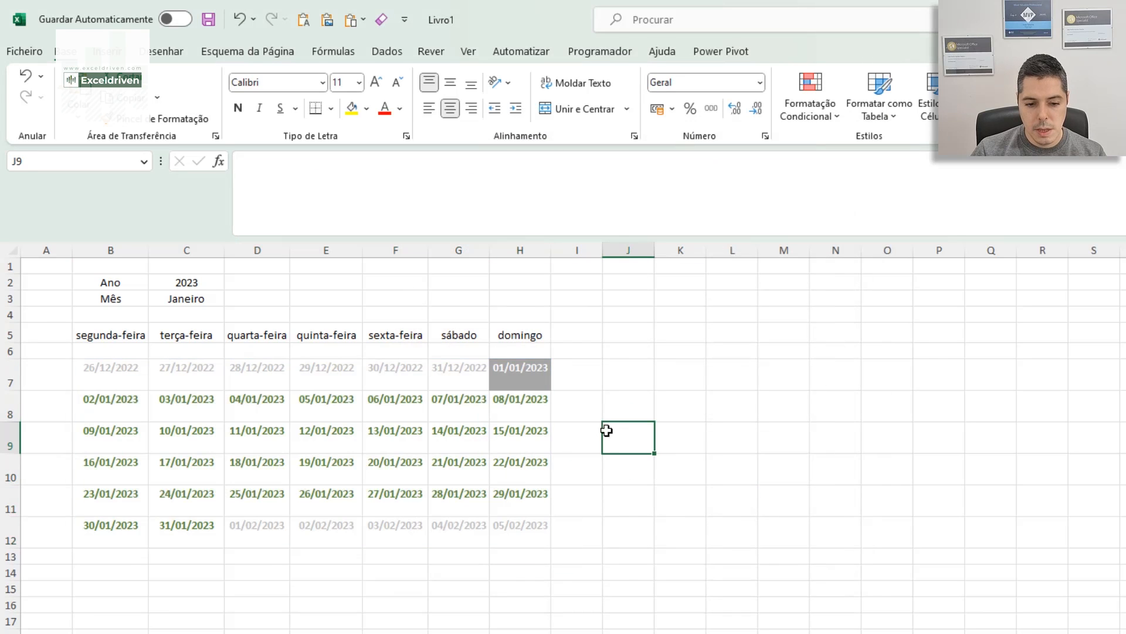
- Test the holiday highlighting by setting the month in C3 to Abril
left_click(217, 297)
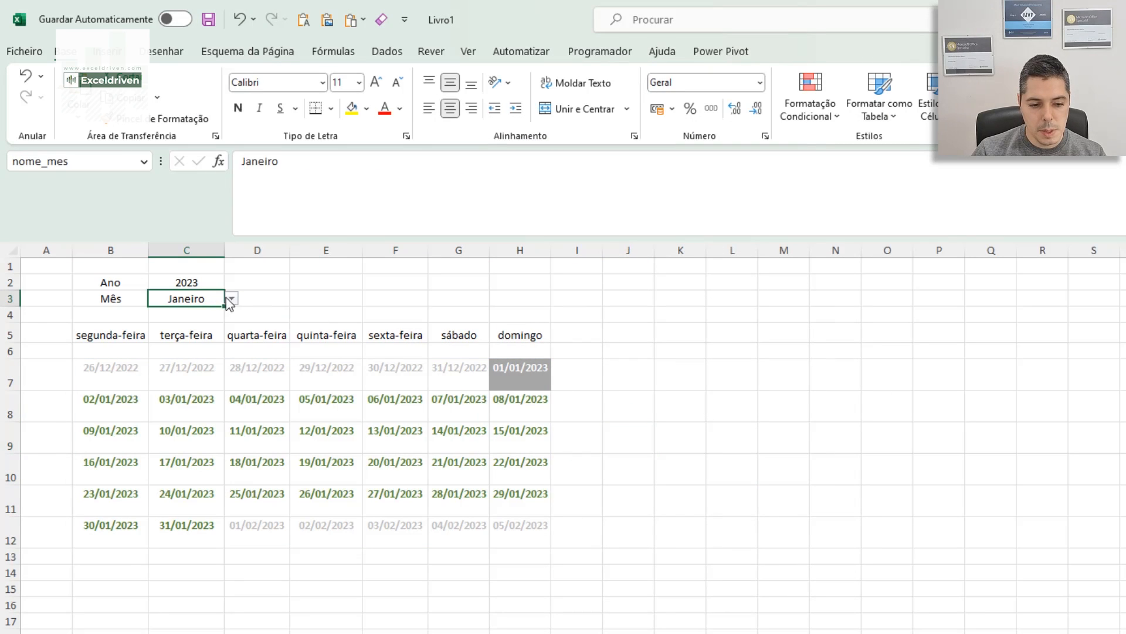
left_click(232, 298)
left_click(177, 355)
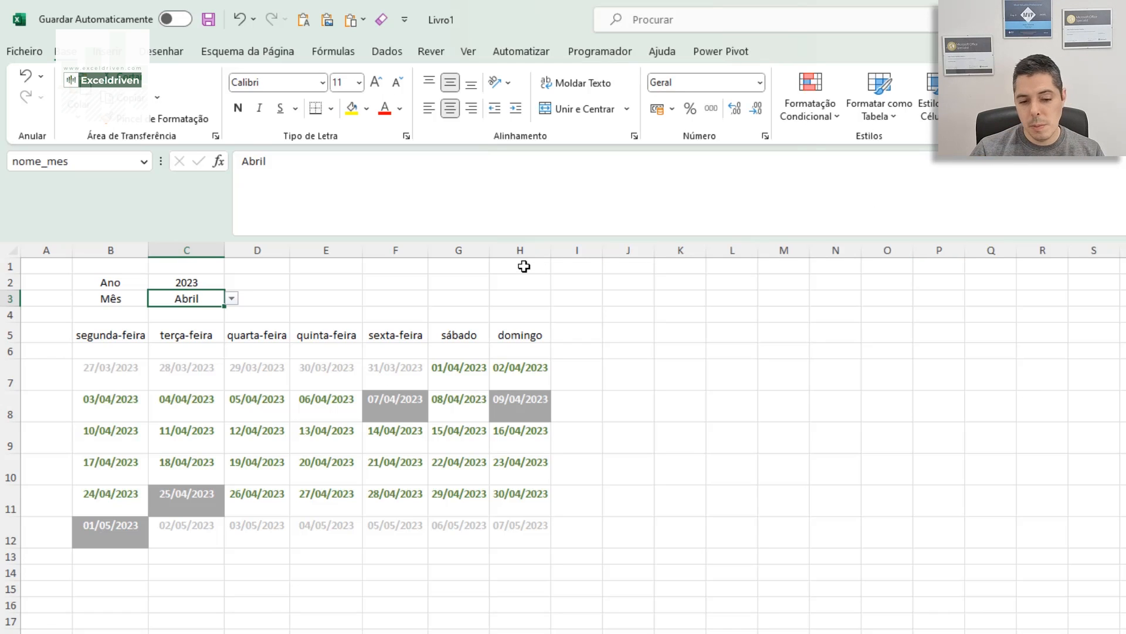
- Enter the heading Comprimissos in J5 and select J7:J12 beneath it
left_click(620, 336)
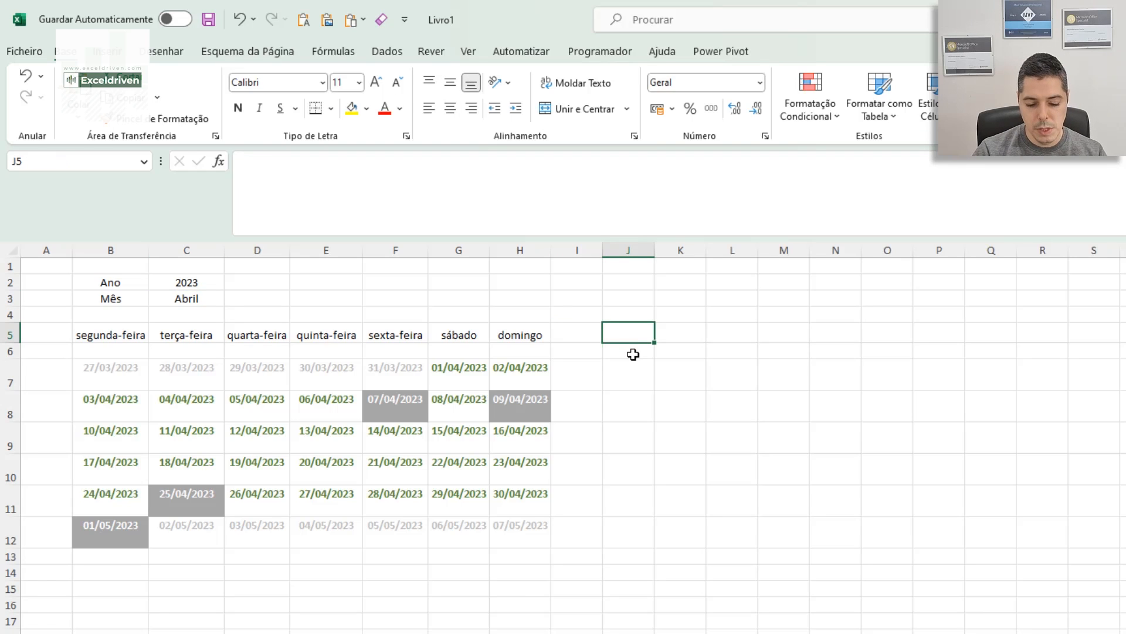
type("Comorimissos")
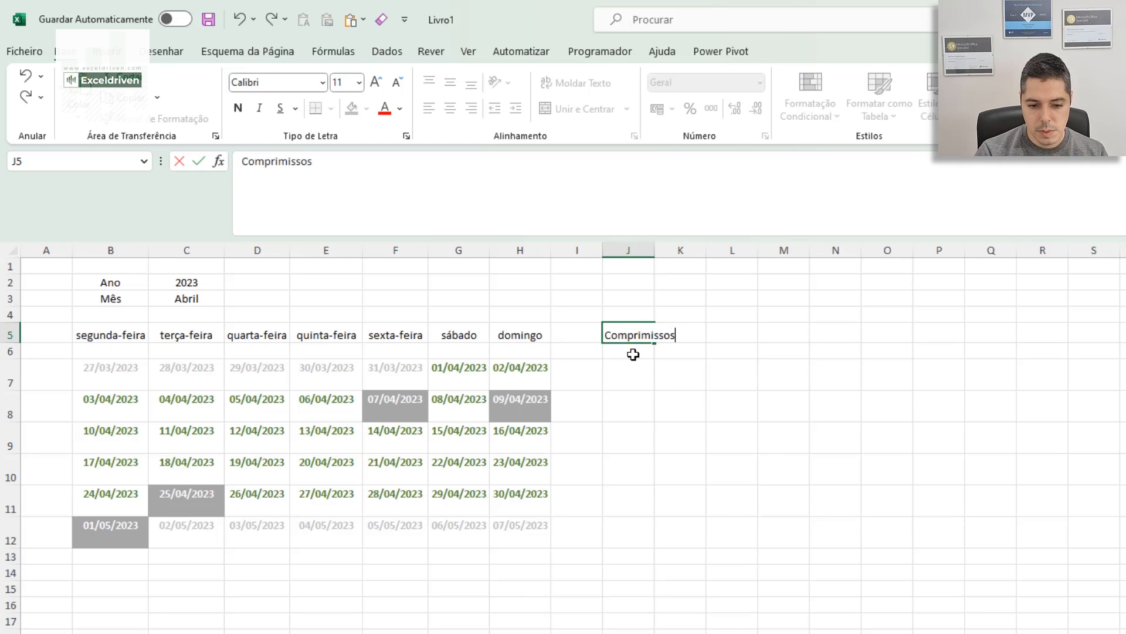
key("Return")
left_click_drag(646, 386, 642, 523)
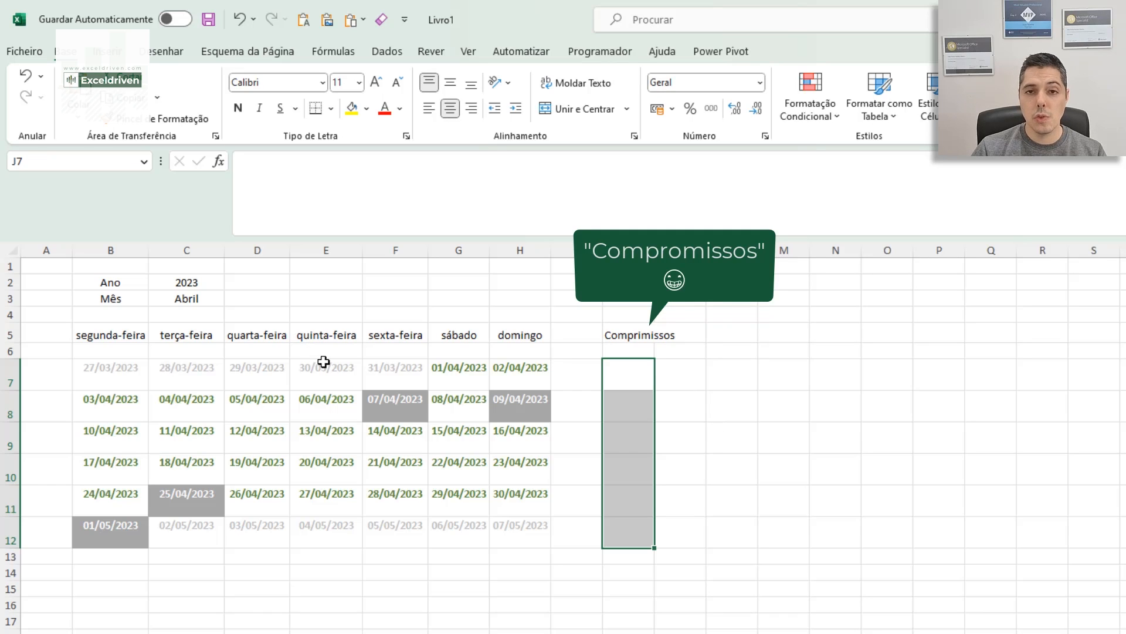
- Create a formula-based conditional formatting rule for J7:J12, starting its formula with =OU(B7=$J$7;
left_click(818, 124)
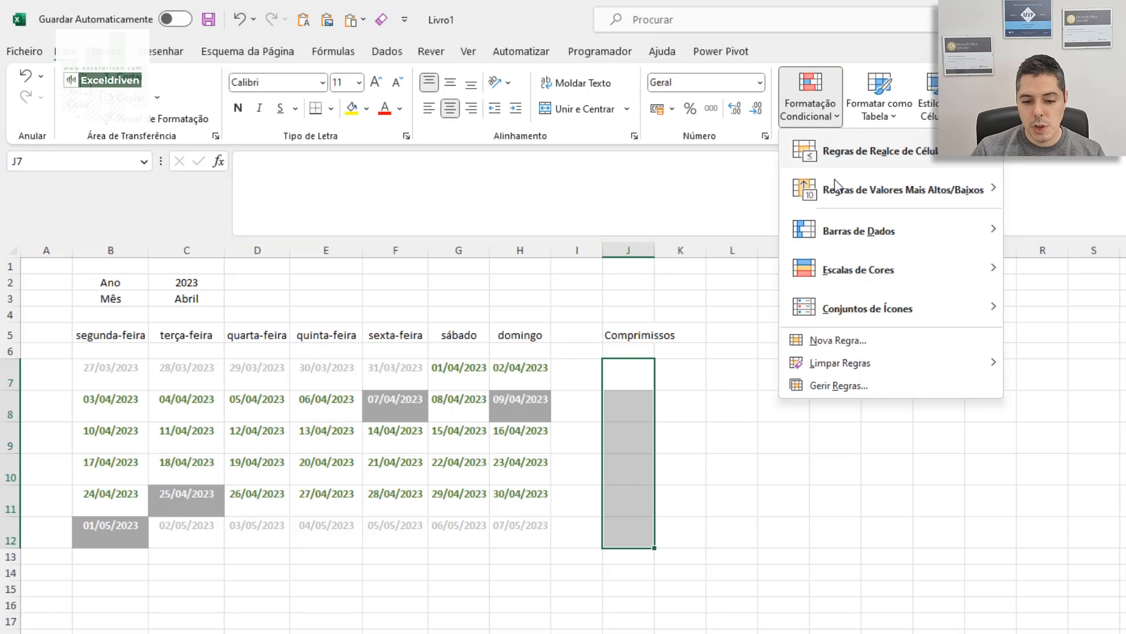
left_click(849, 340)
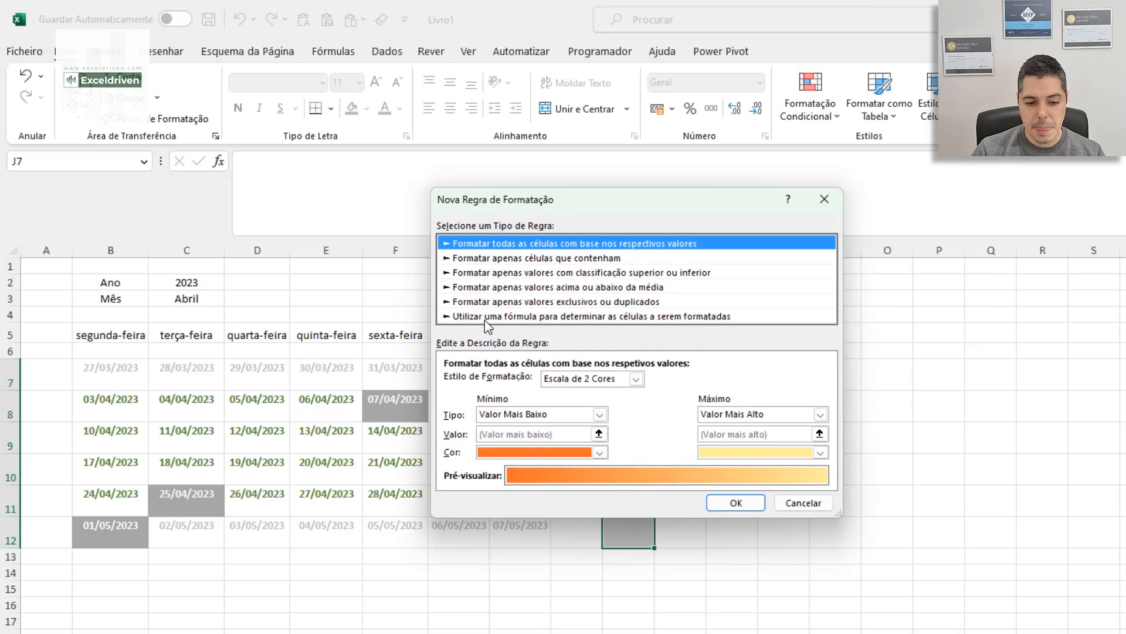
left_click(486, 317)
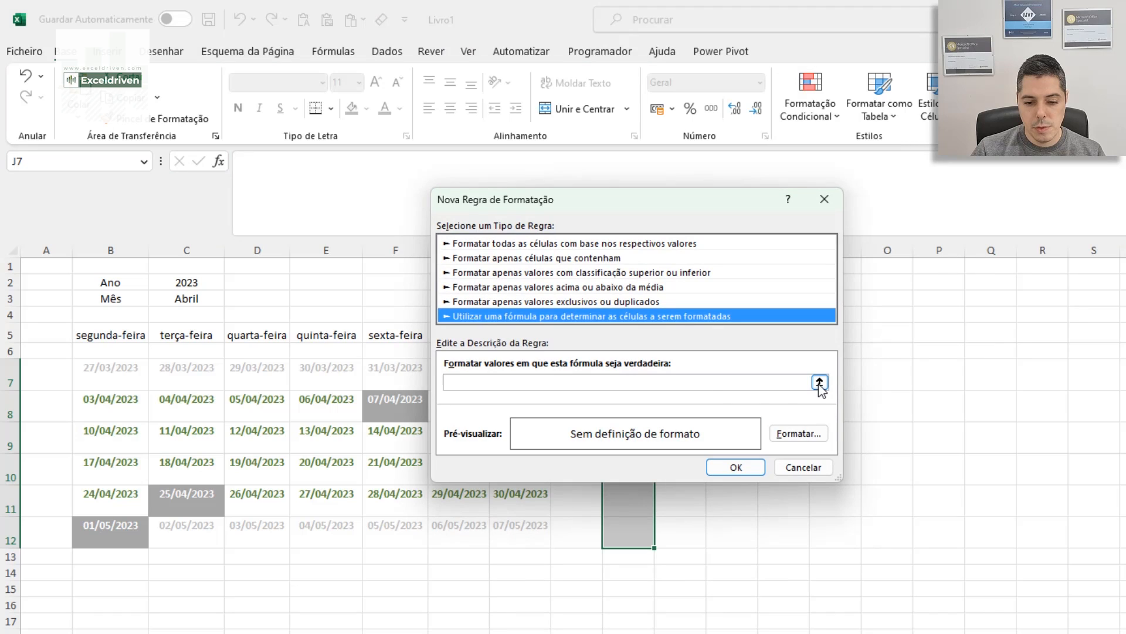
left_click(709, 382)
type("=OU(")
left_click(88, 371)
key("F4")
key("F4")
key("F4")
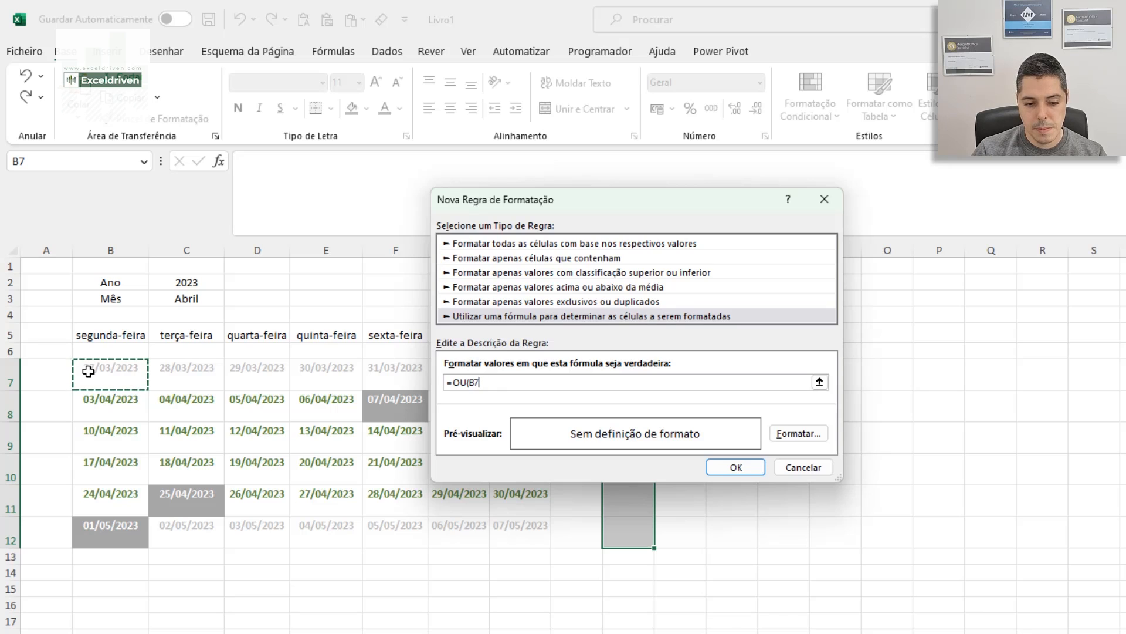
left_click_drag(559, 206, 938, 219)
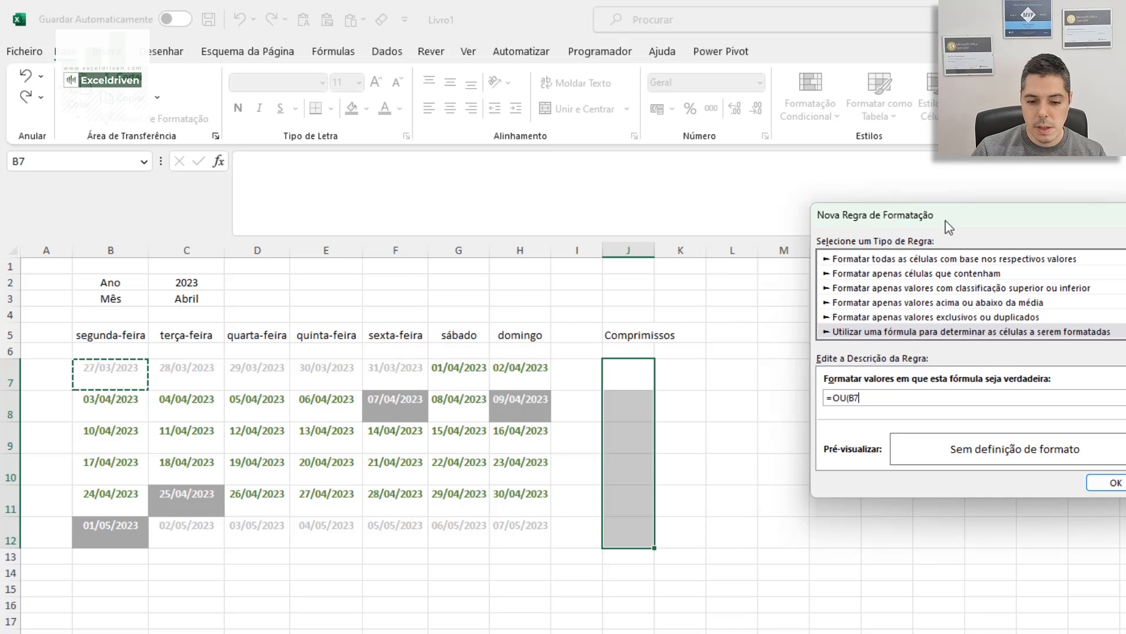
type("=")
left_click(629, 373)
type(";")
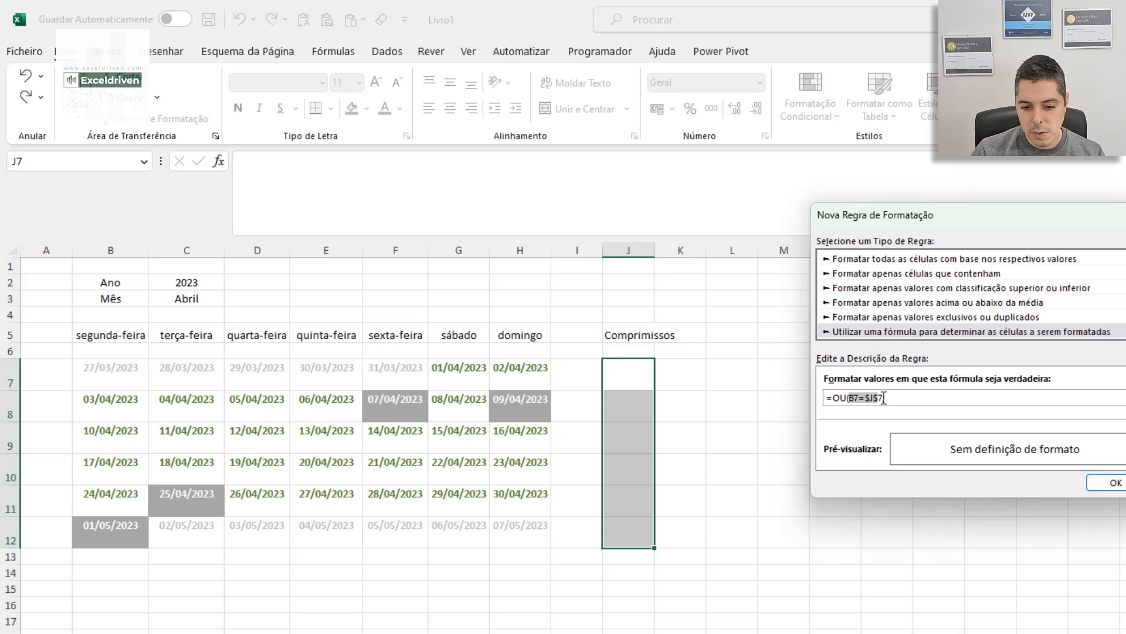
- Extend the OU formula with copied B7 comparisons against $J$8, $J$9, $J$10, $J$11 and $J$12
key("ctrl+c")
left_click(937, 402)
key("ctrl+v")
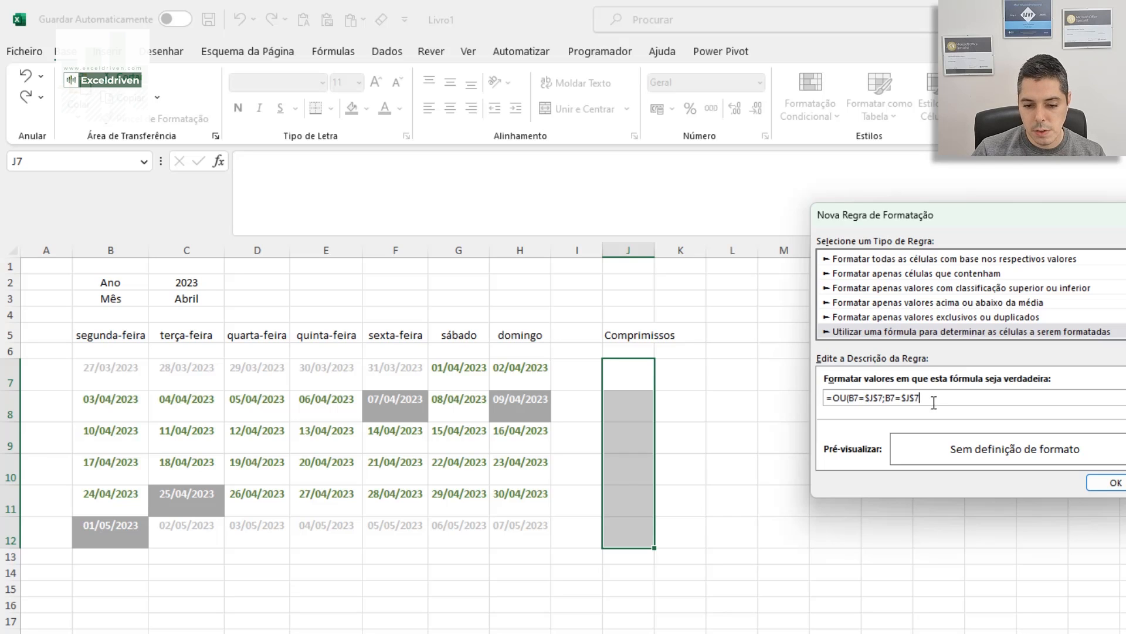
key("BackSpace")
type("8;")
key("ctrl+v")
key("BackSpace")
type("9")
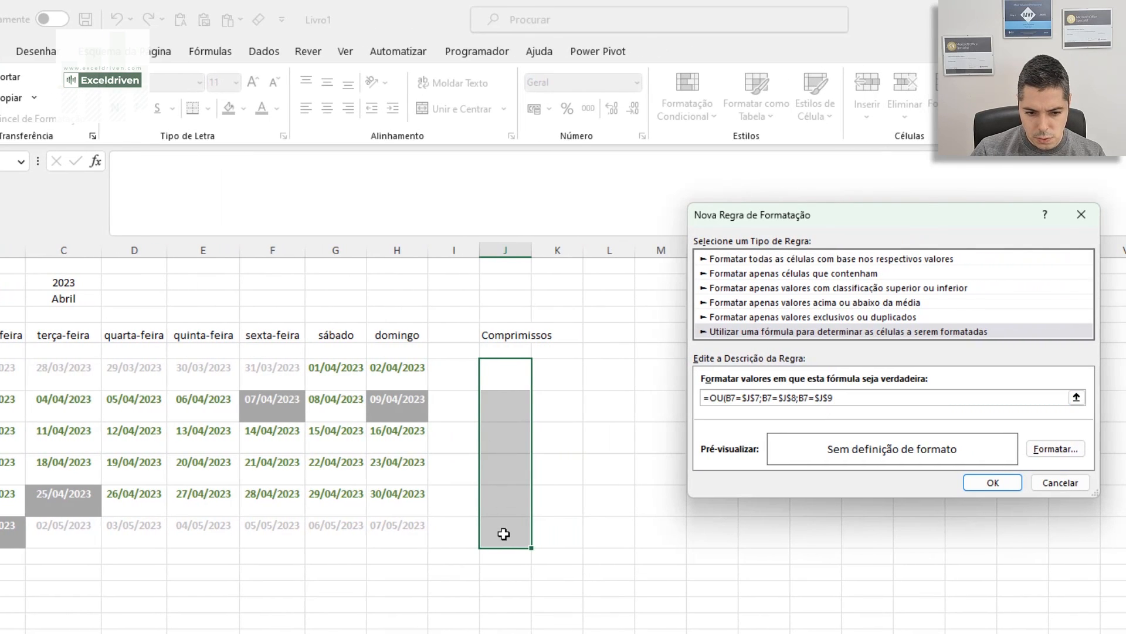
type(";")
key("ctrl+v")
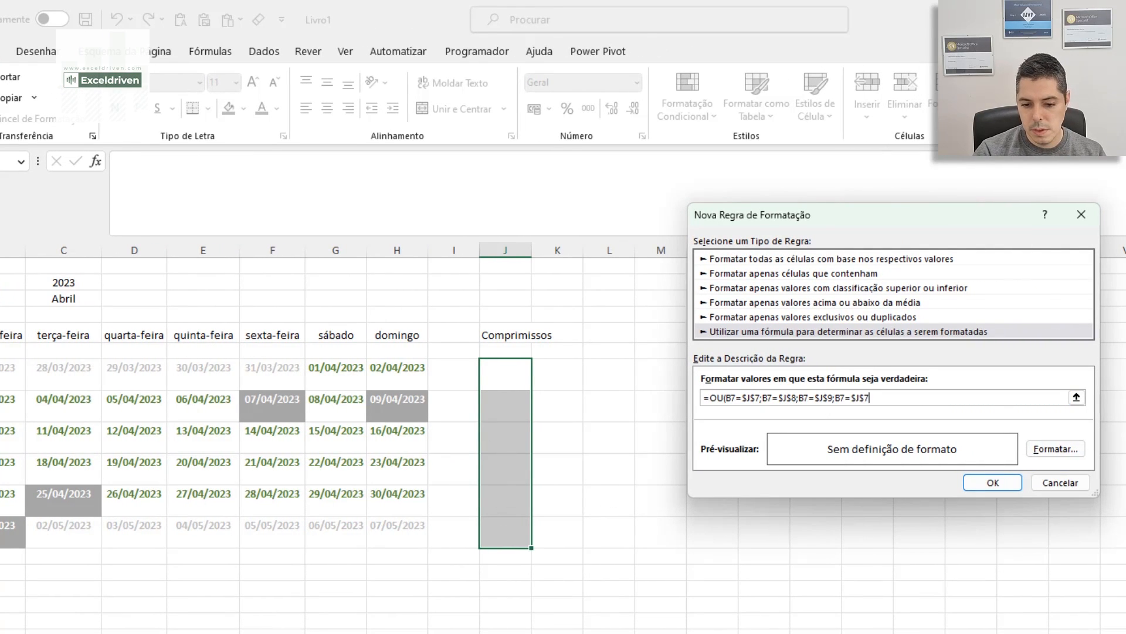
key("ctrl+v")
key("BackSpace")
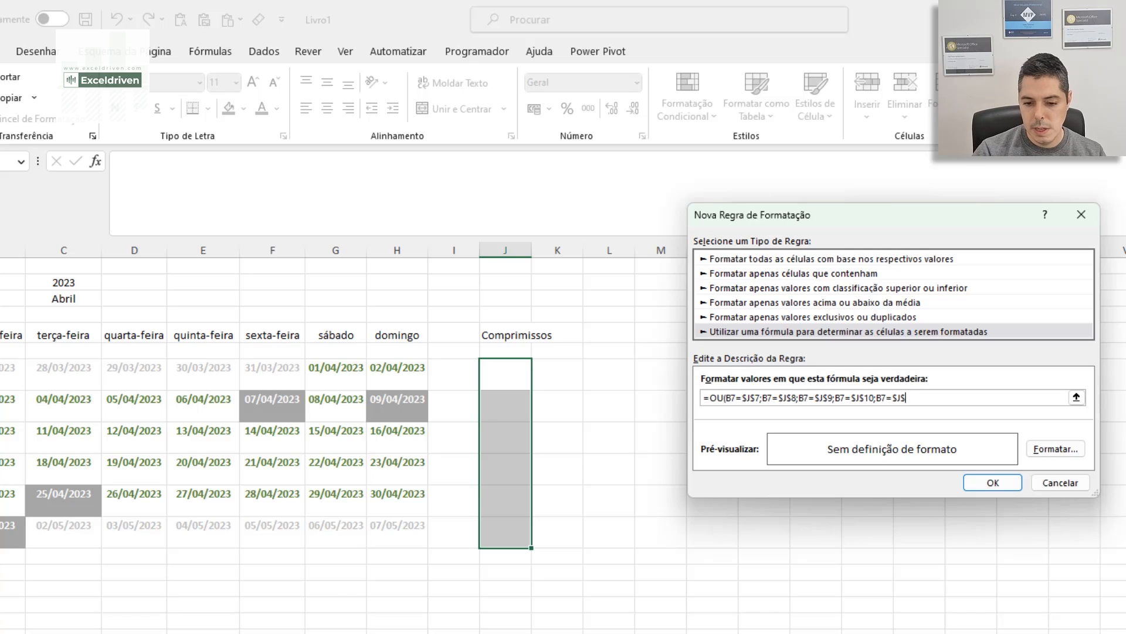
type(";")
key("ctrl+v")
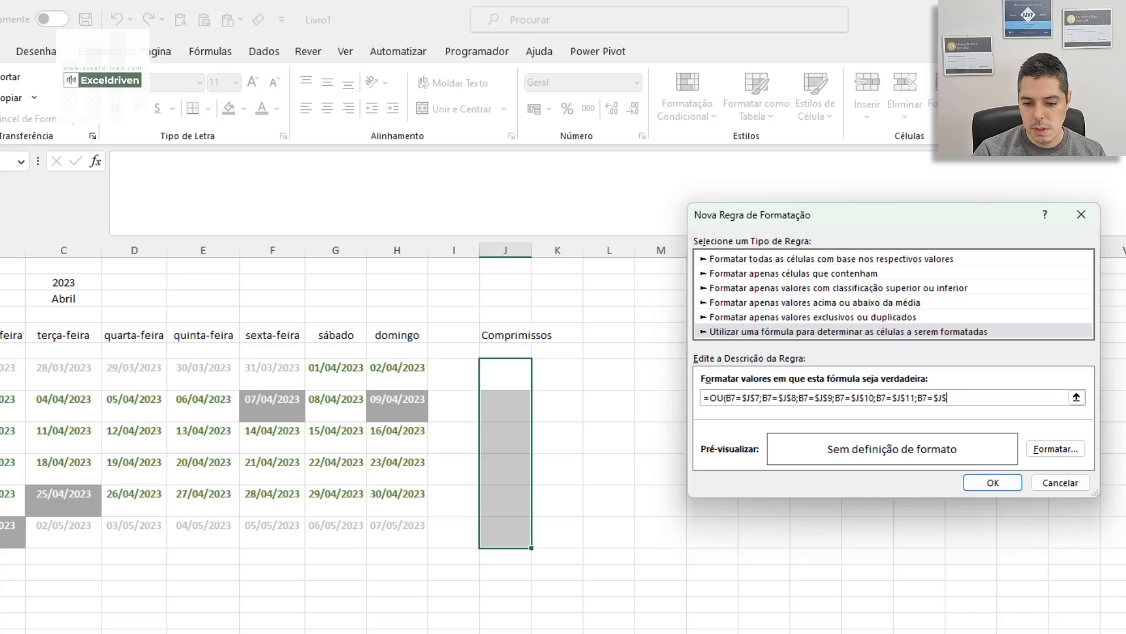
- Format the appointment rule with a light green fill and a dark green Negrito font, and save the rule
left_click(1056, 449)
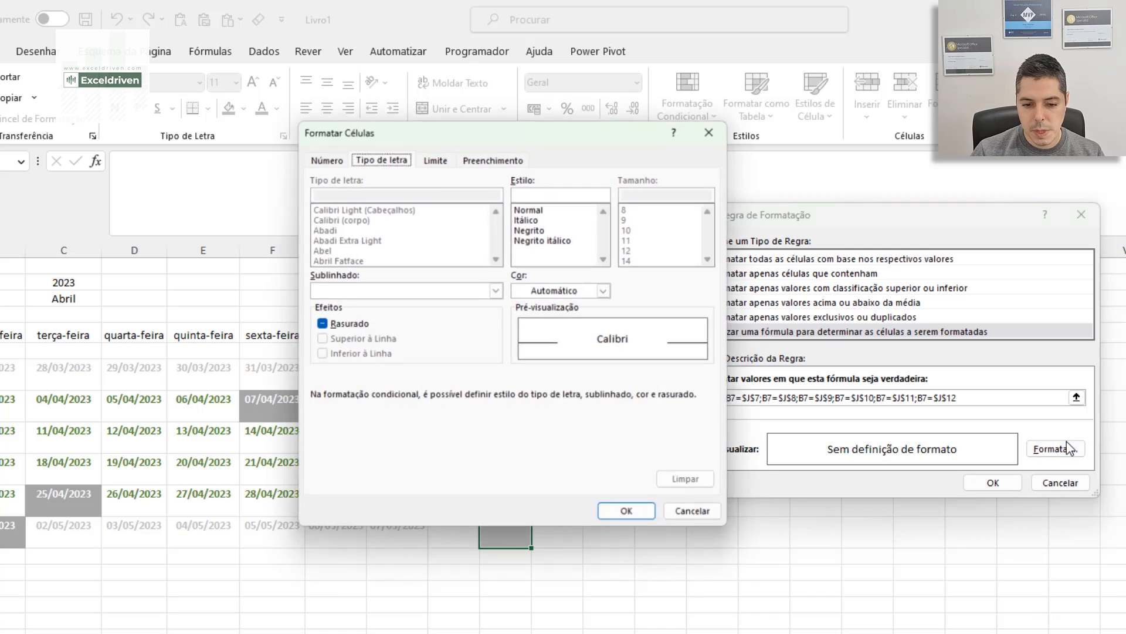
left_click(474, 158)
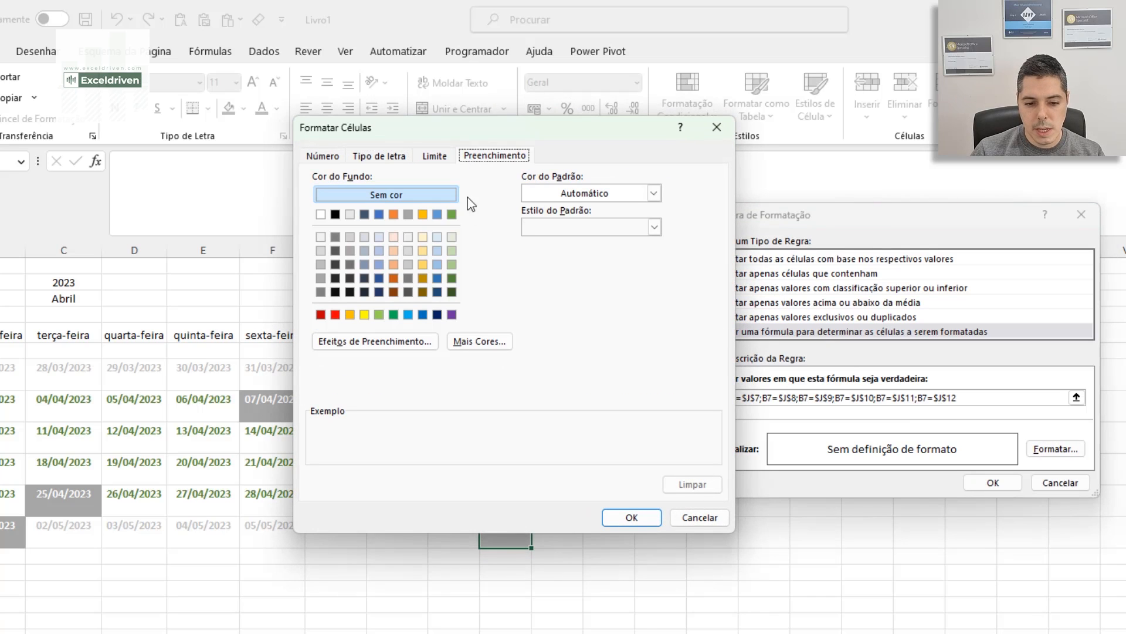
left_click(452, 237)
left_click(379, 156)
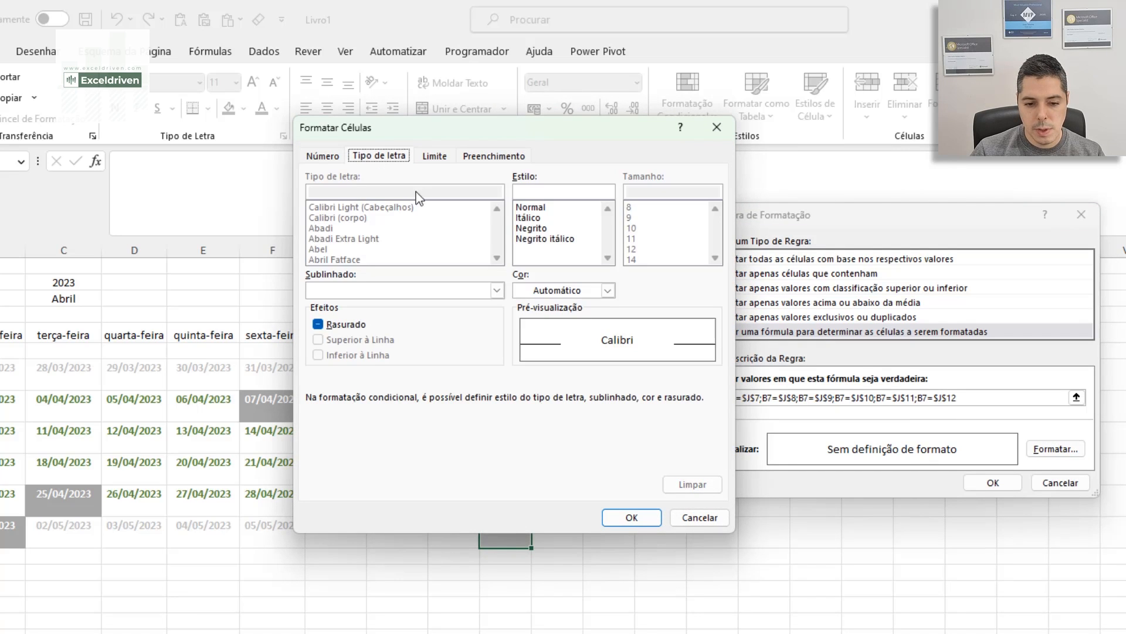
left_click(530, 229)
left_click(607, 290)
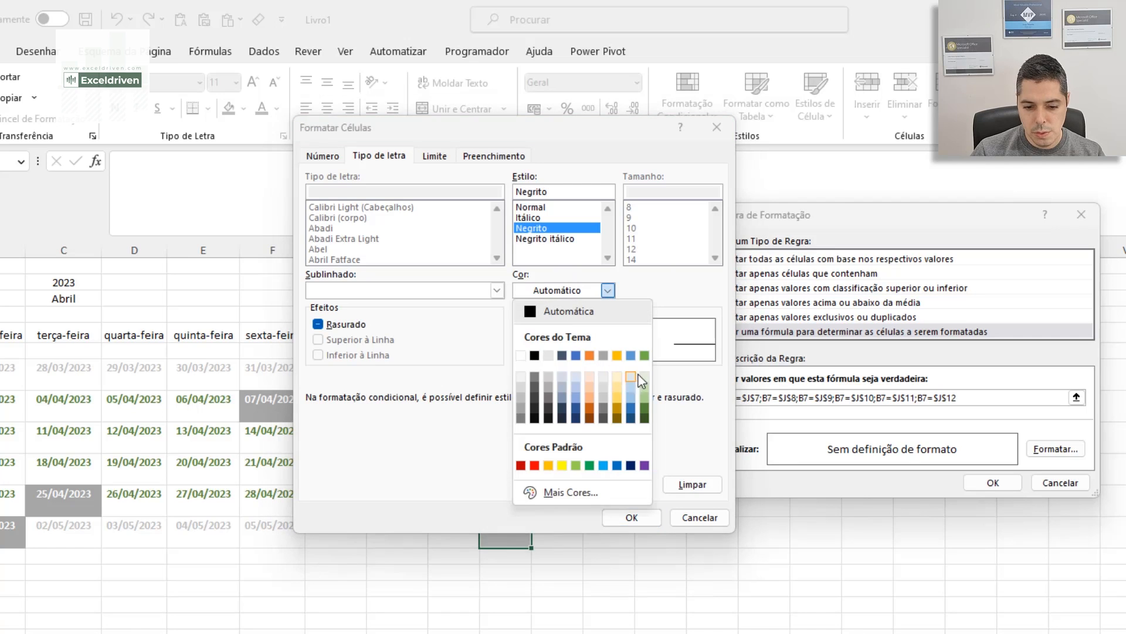
left_click(645, 408)
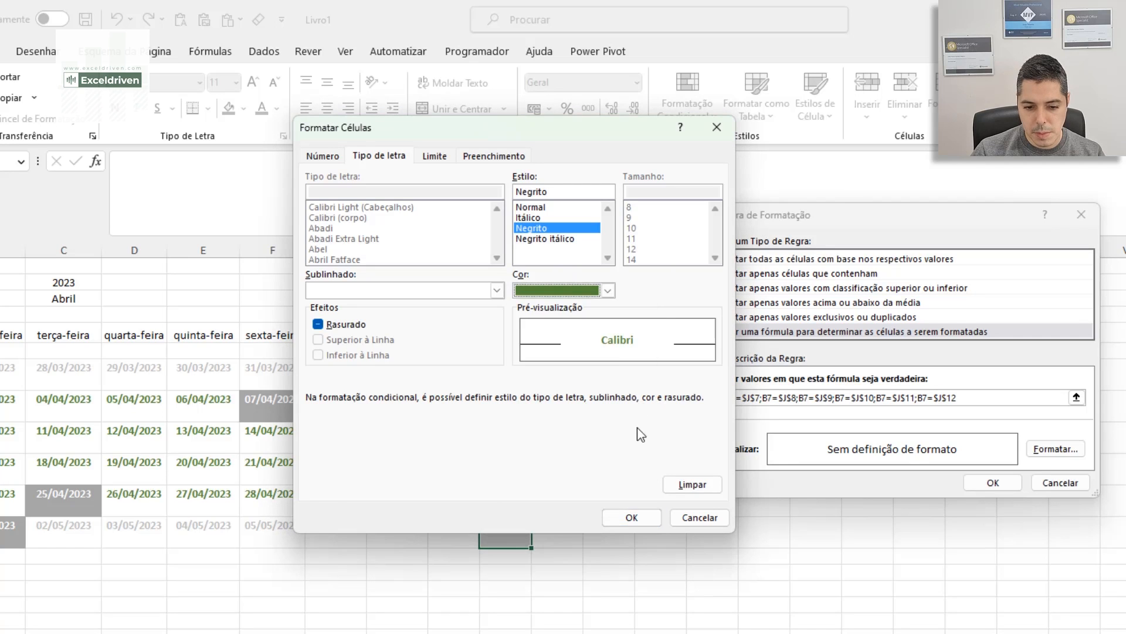
left_click(643, 519)
left_click(989, 483)
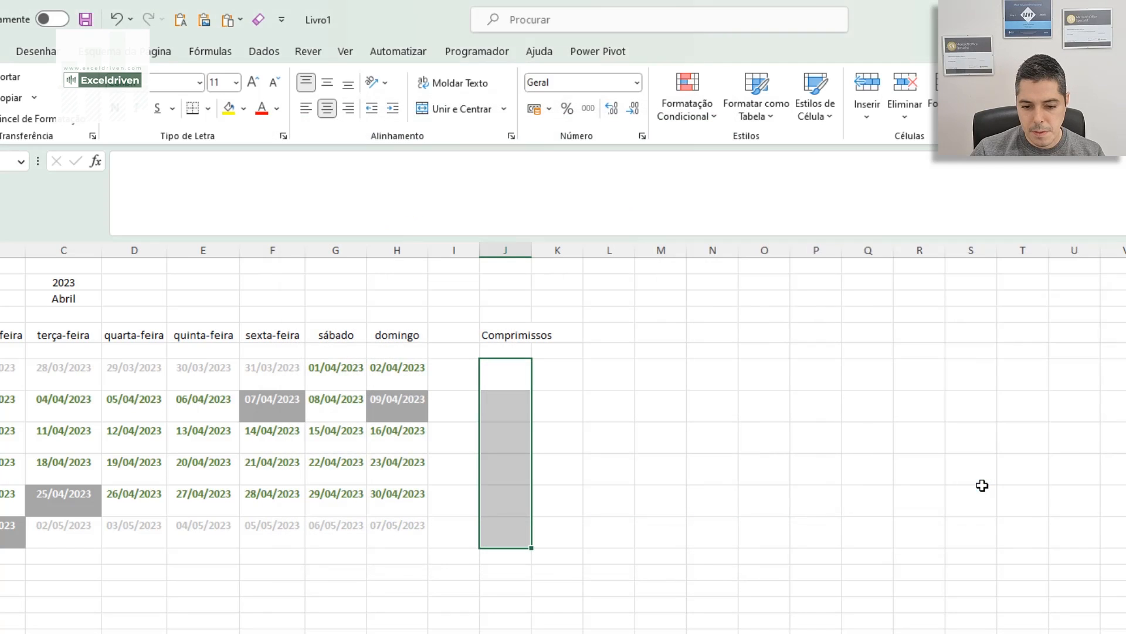
- Set the month in C3 to Janeiro
left_click(94, 299)
left_click(108, 298)
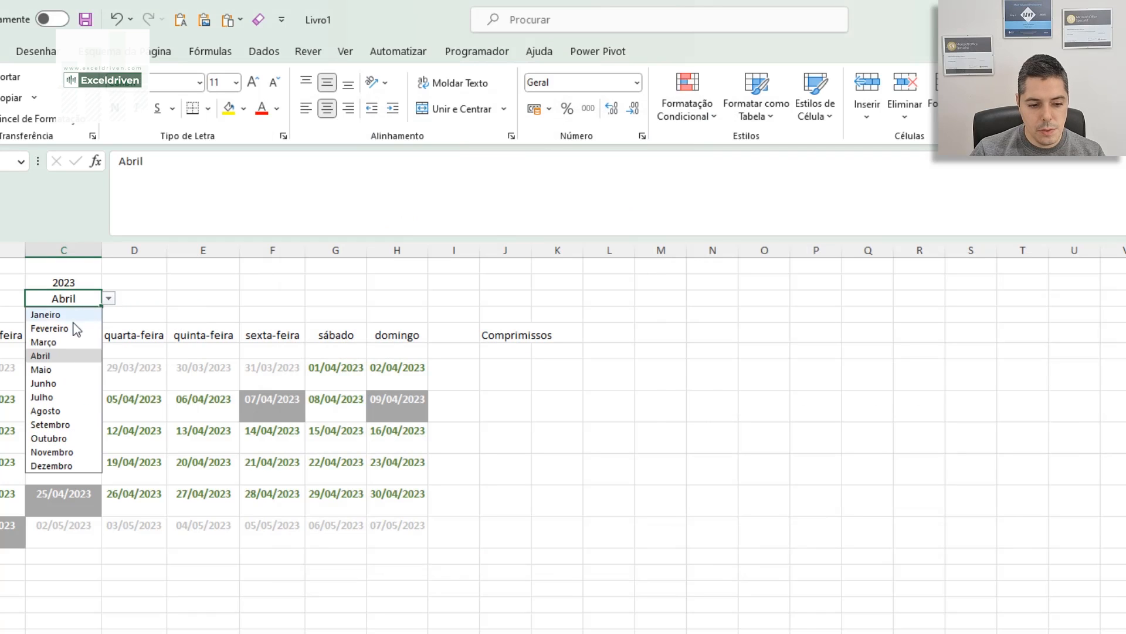
left_click(55, 314)
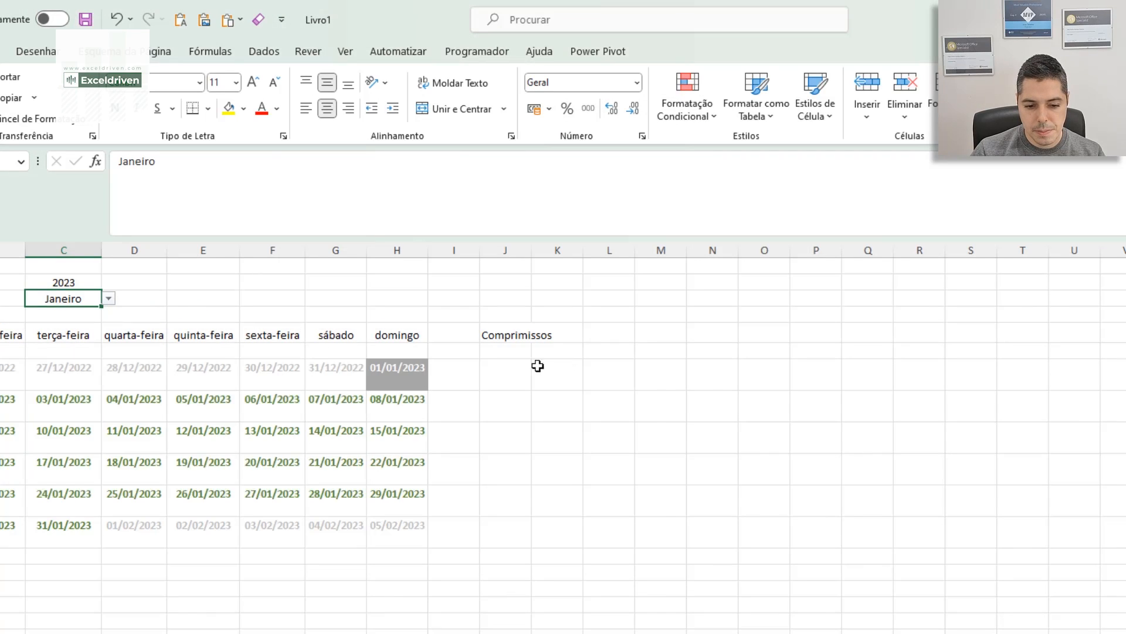
- Autofit column J to its heading and enter the appointment date 16/1 in J7
double_click(532, 251)
left_click(518, 376)
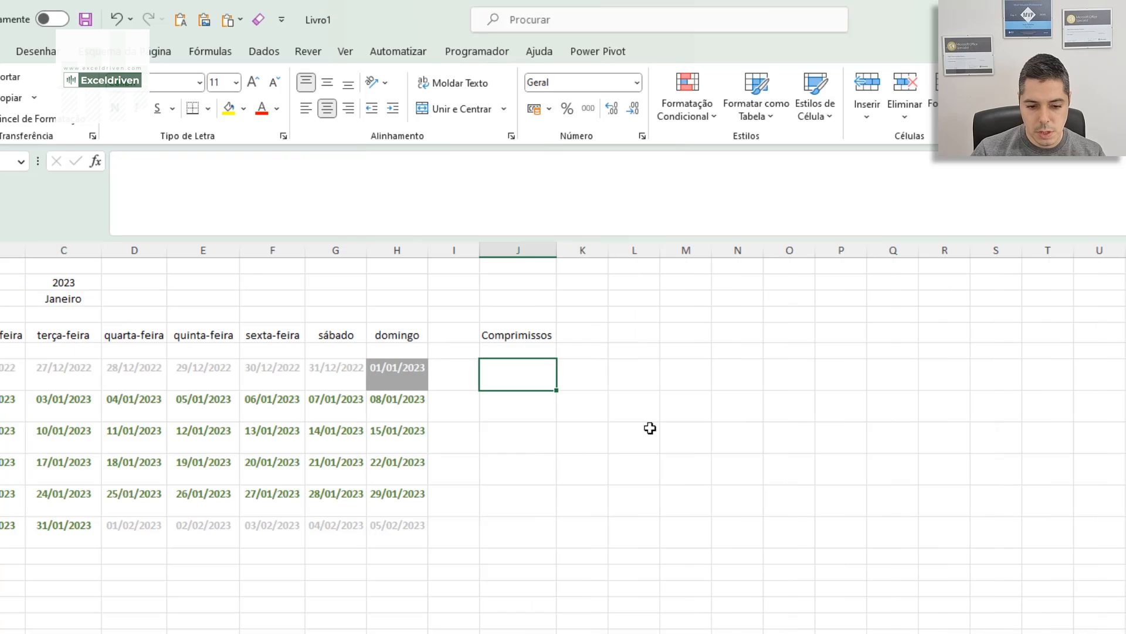
type("16/1")
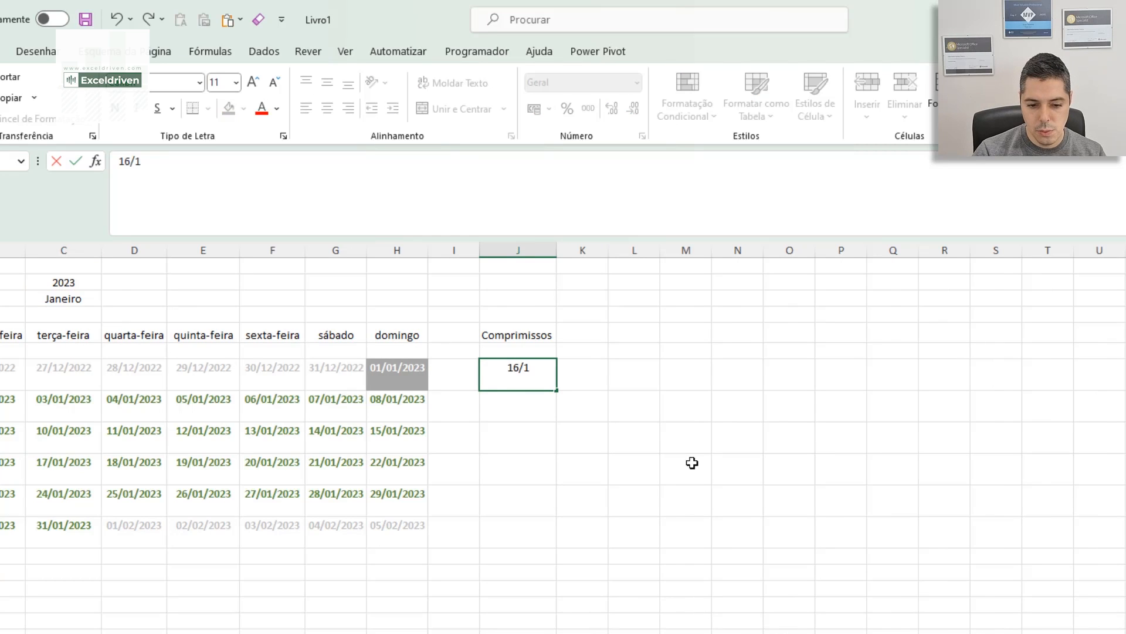
key("Return")
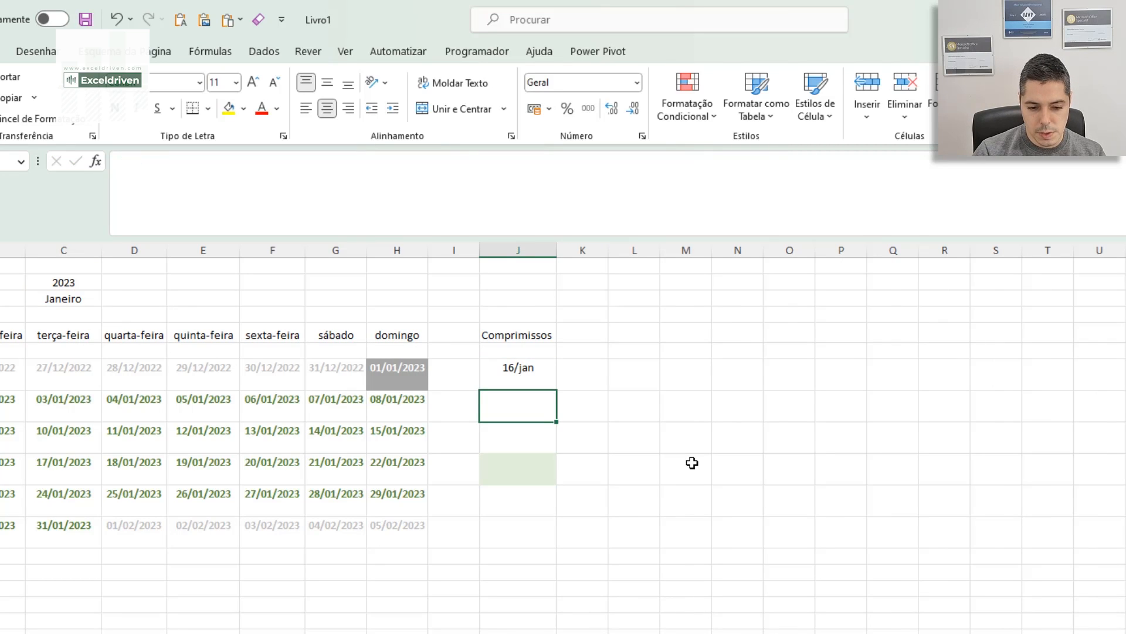
- Change the range the appointment rule applies to from the appointment list to the date grid, =$B$7:$H$12
left_click(554, 371)
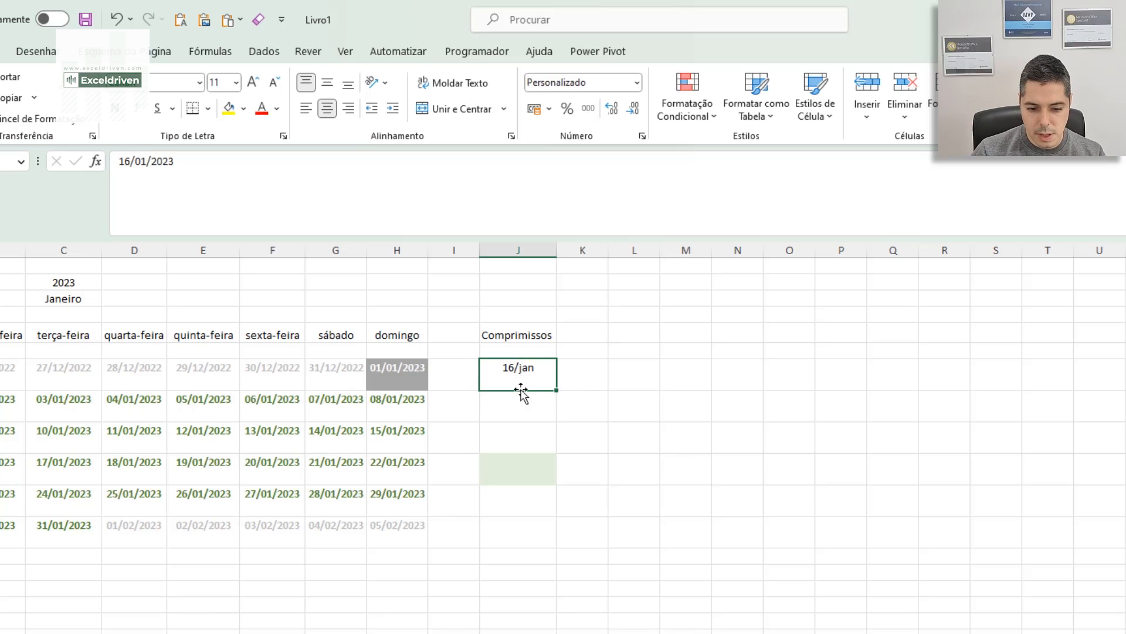
left_click(521, 538, "shift")
left_click(673, 106)
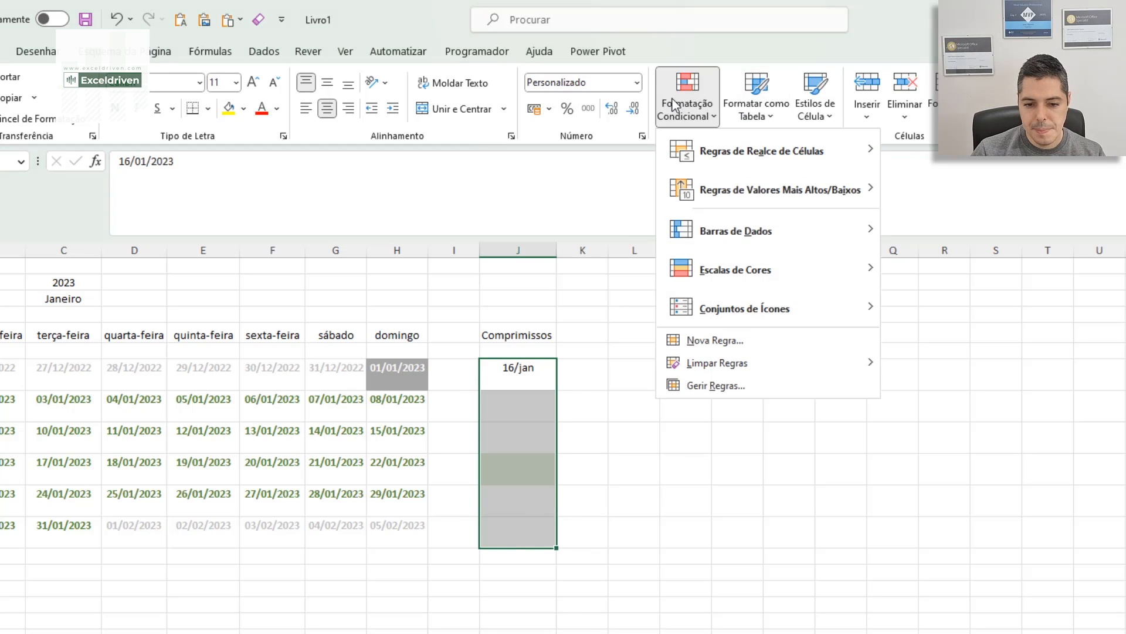
left_click(731, 388)
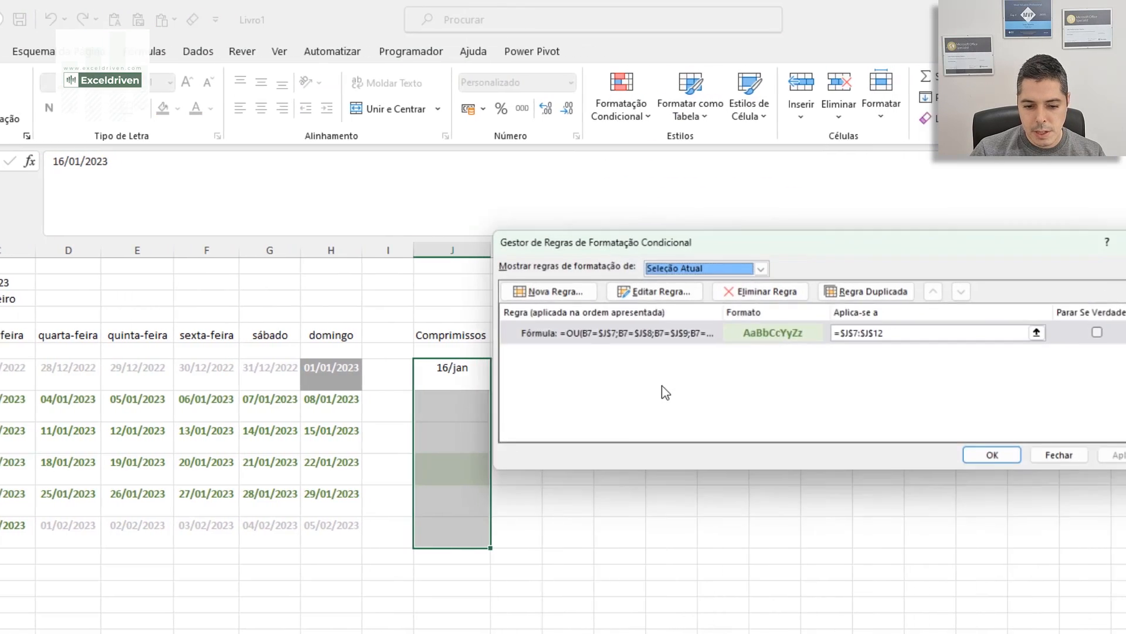
left_click(1044, 333)
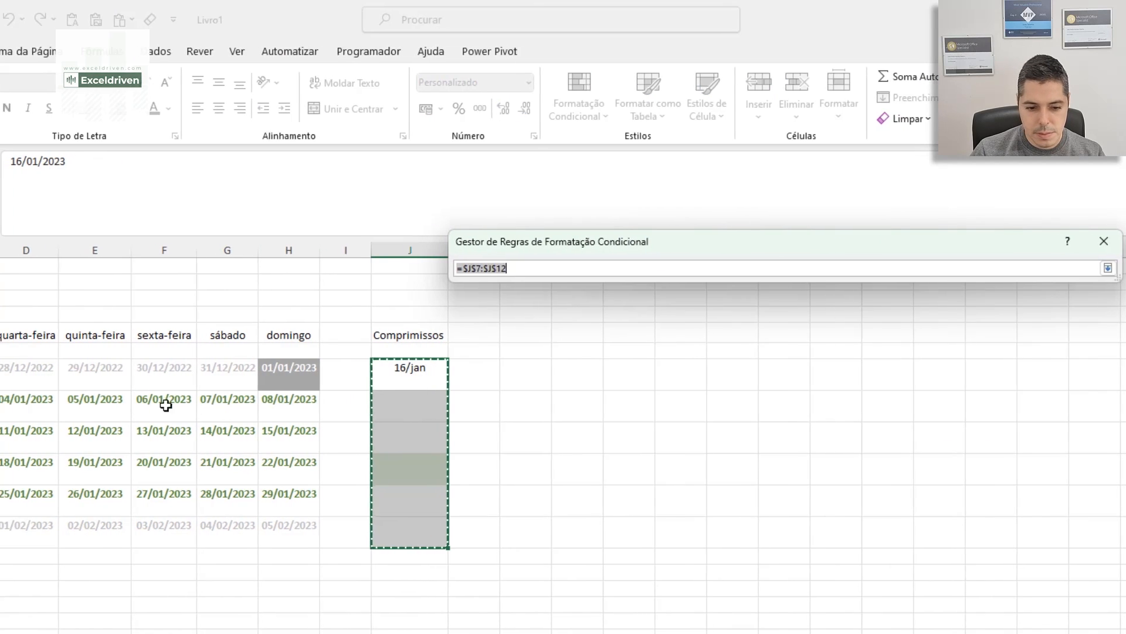
left_click_drag(0, 372, 267, 512)
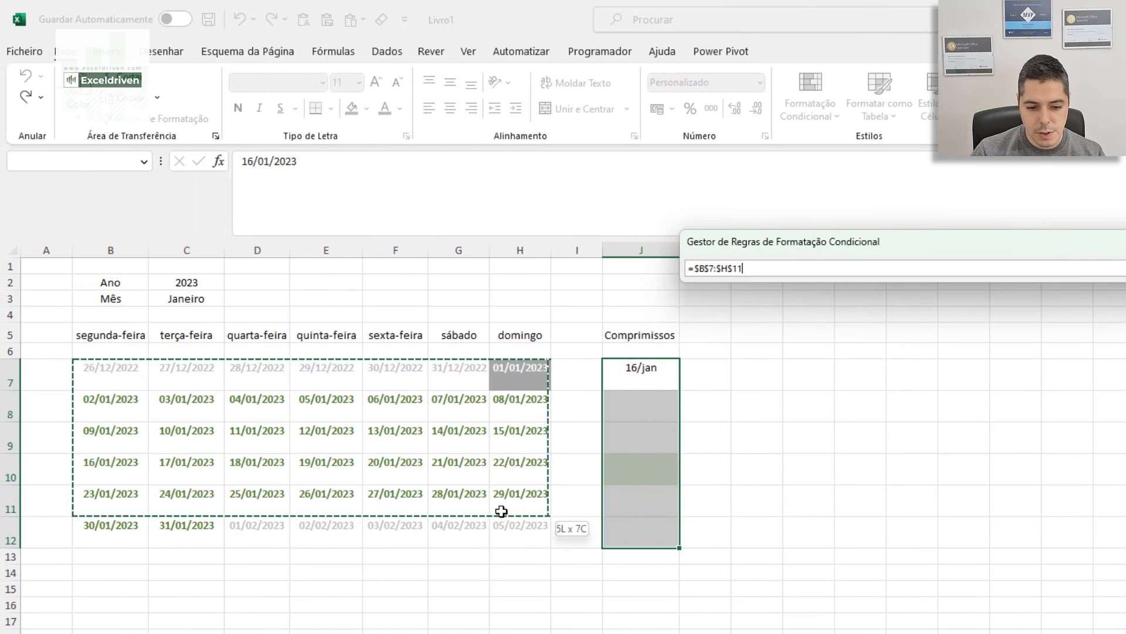
left_click_drag(501, 511, 511, 526)
key("Return")
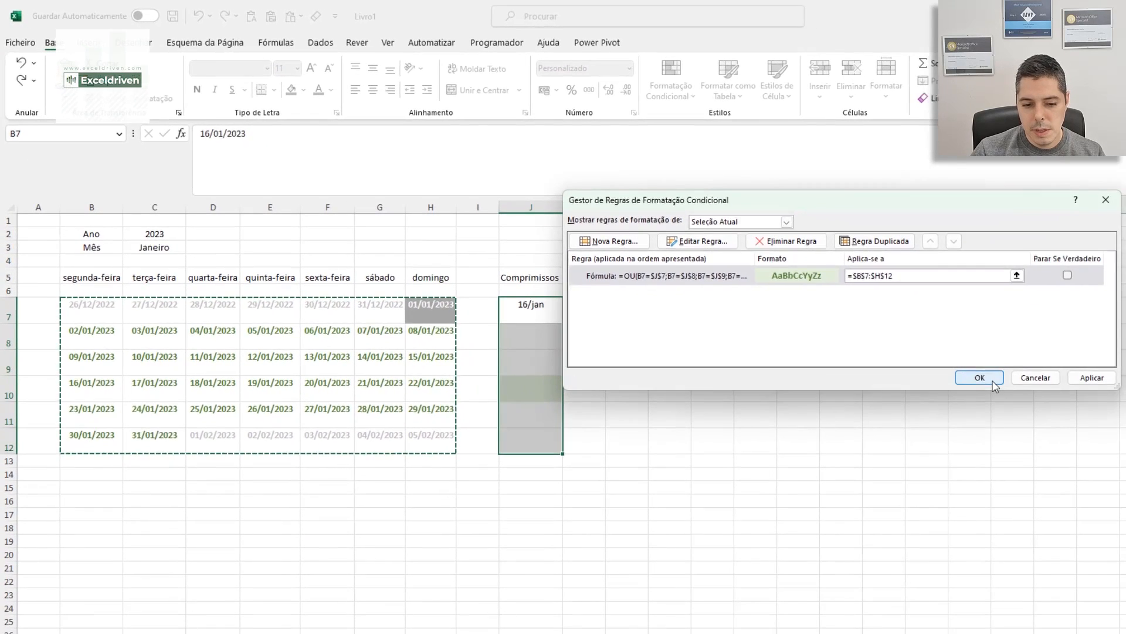
left_click(994, 383)
left_click(717, 371)
left_click(519, 306)
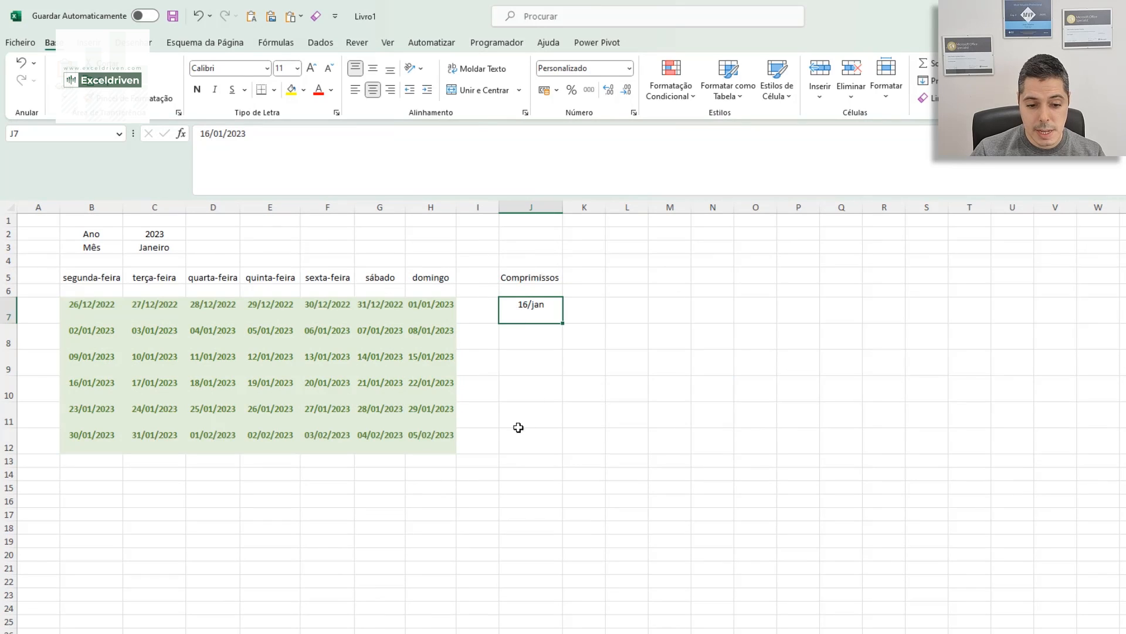
- Open the appointment rule of the date grid for editing and make its first comparison reference the relative cell B7
left_click_drag(98, 305, 448, 434)
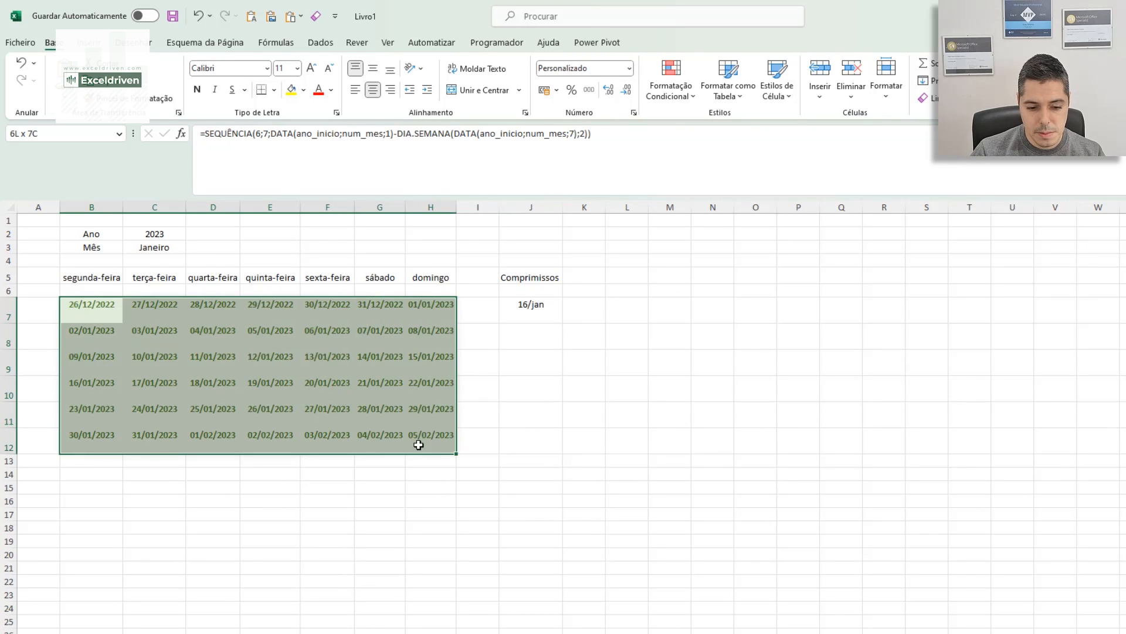
left_click(672, 99)
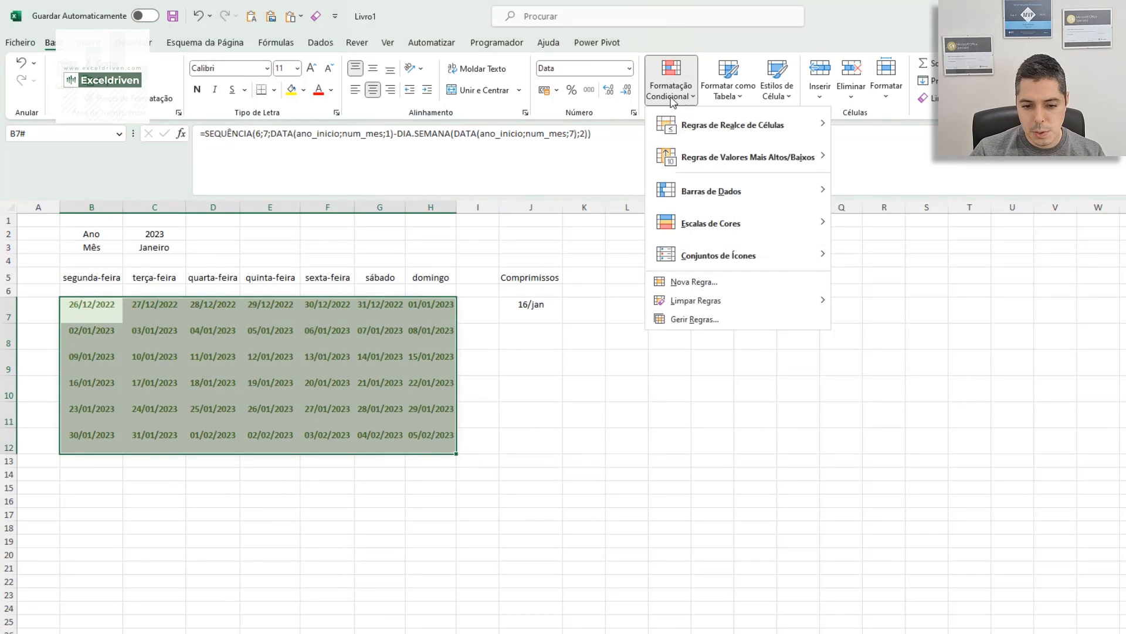
left_click(695, 320)
double_click(663, 282)
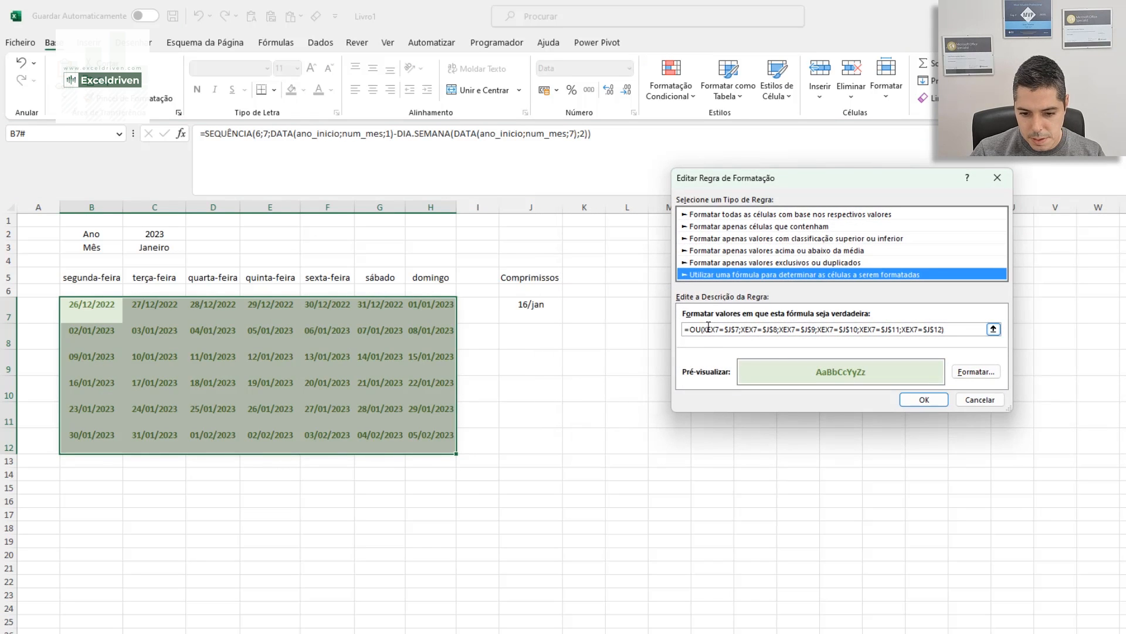
double_click(709, 326)
left_click(92, 312)
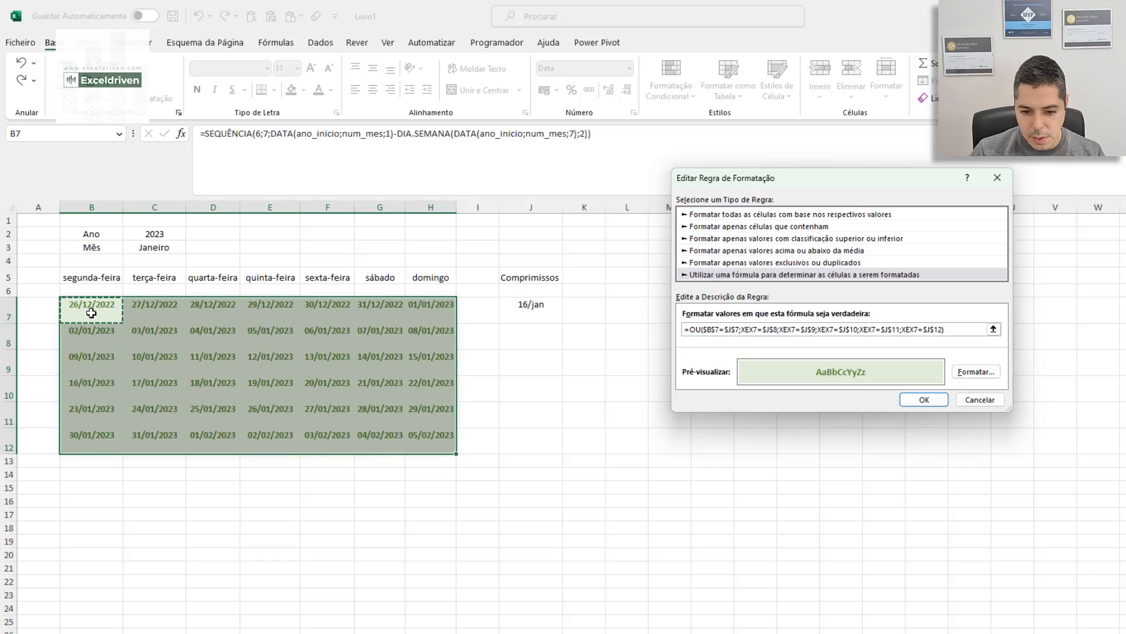
key("F4")
key("F4")
key("F4")
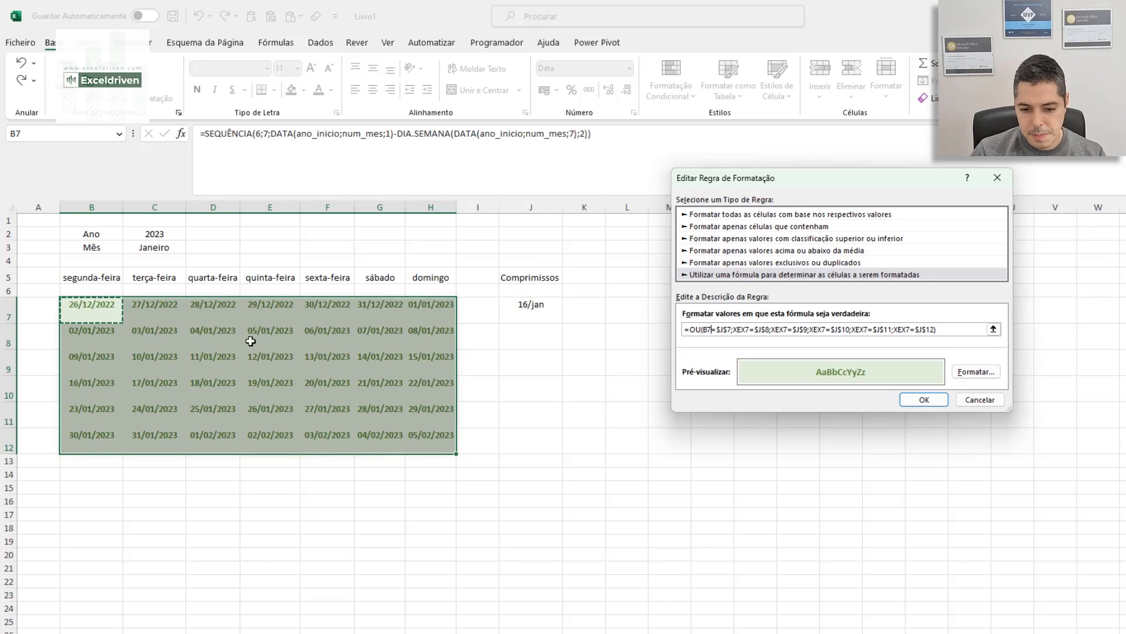
- Replace the remaining XEX7 references in the appointment rule's formula with B7, for $J$8 through $J$12, and apply the rule
double_click(706, 330)
key("ctrl+c")
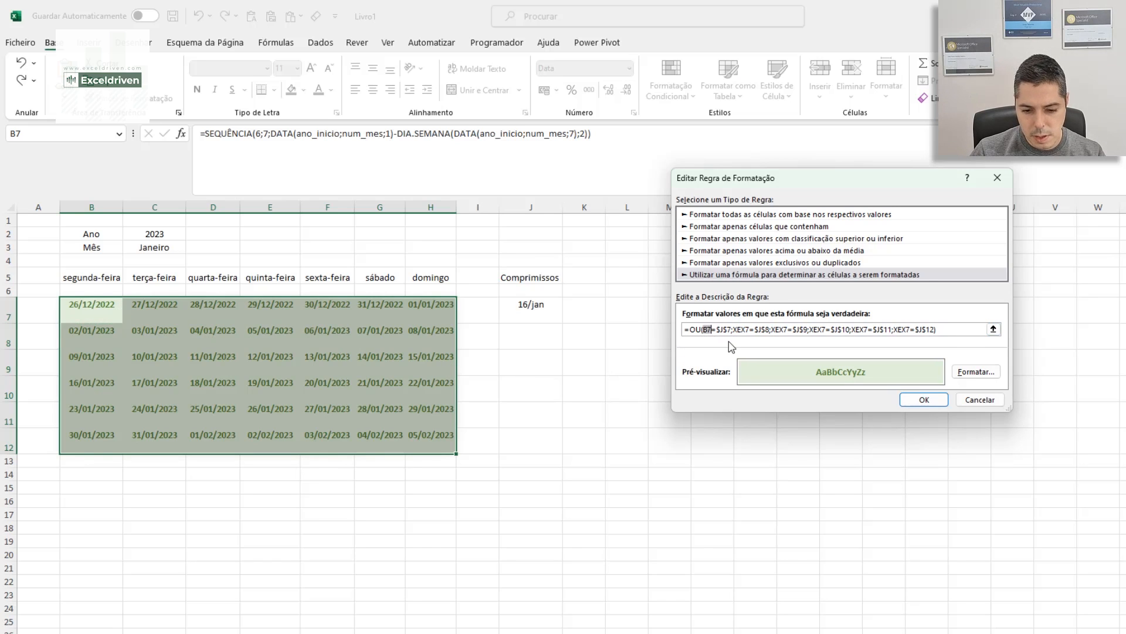
double_click(741, 329)
key("ctrl+v")
key("ctrl+v")
double_click(802, 330)
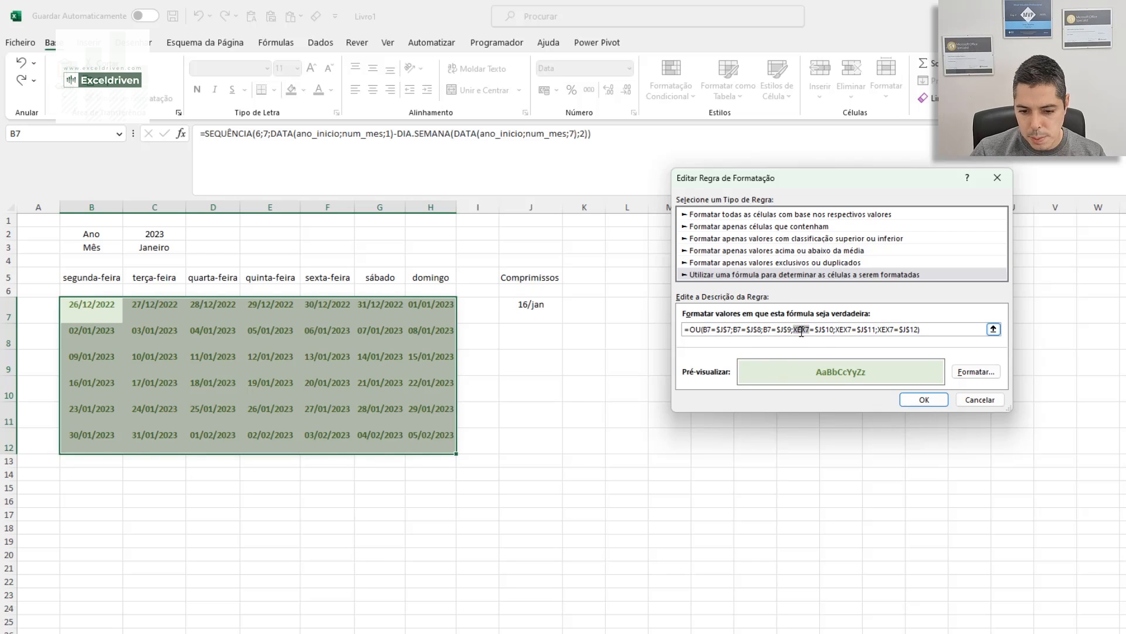
key("ctrl+v")
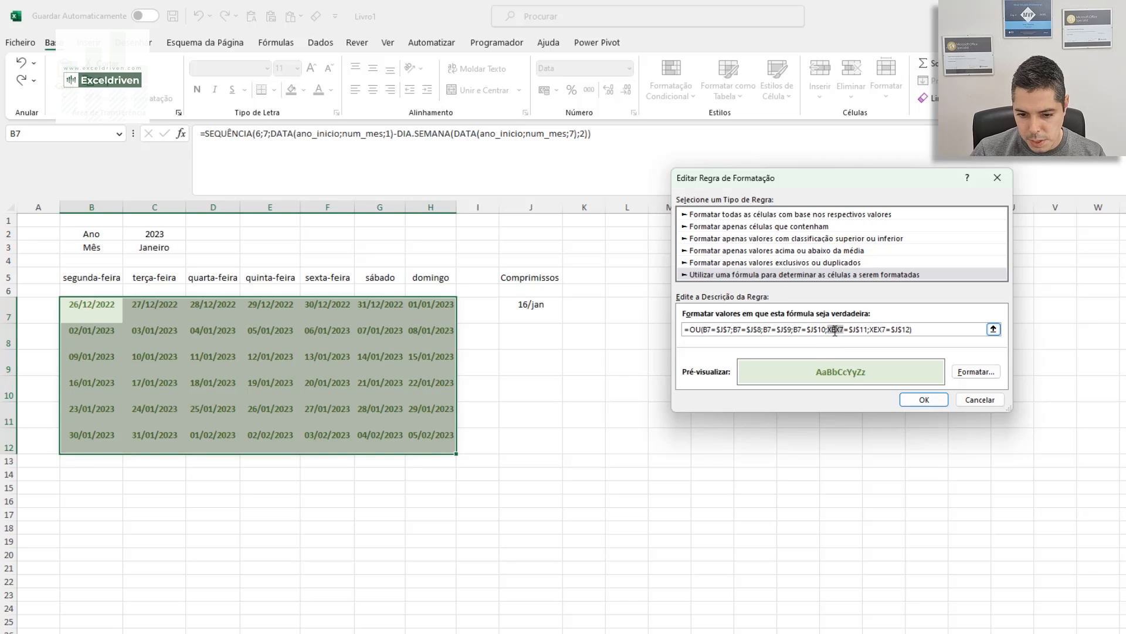
key("ctrl+v")
key("ctrl+v")
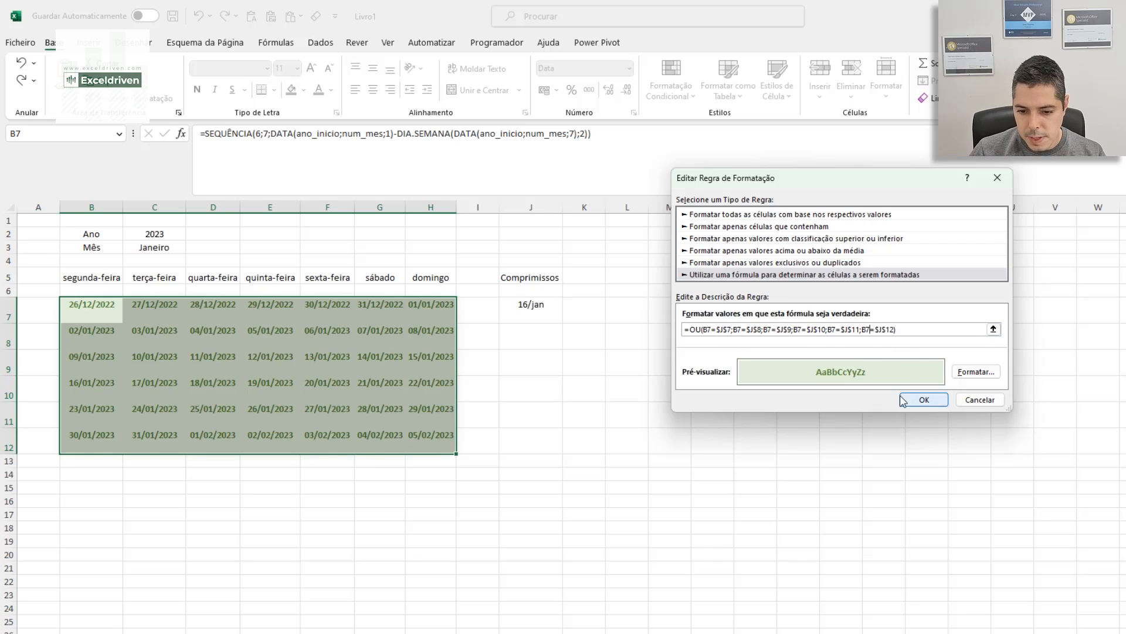
left_click(924, 400)
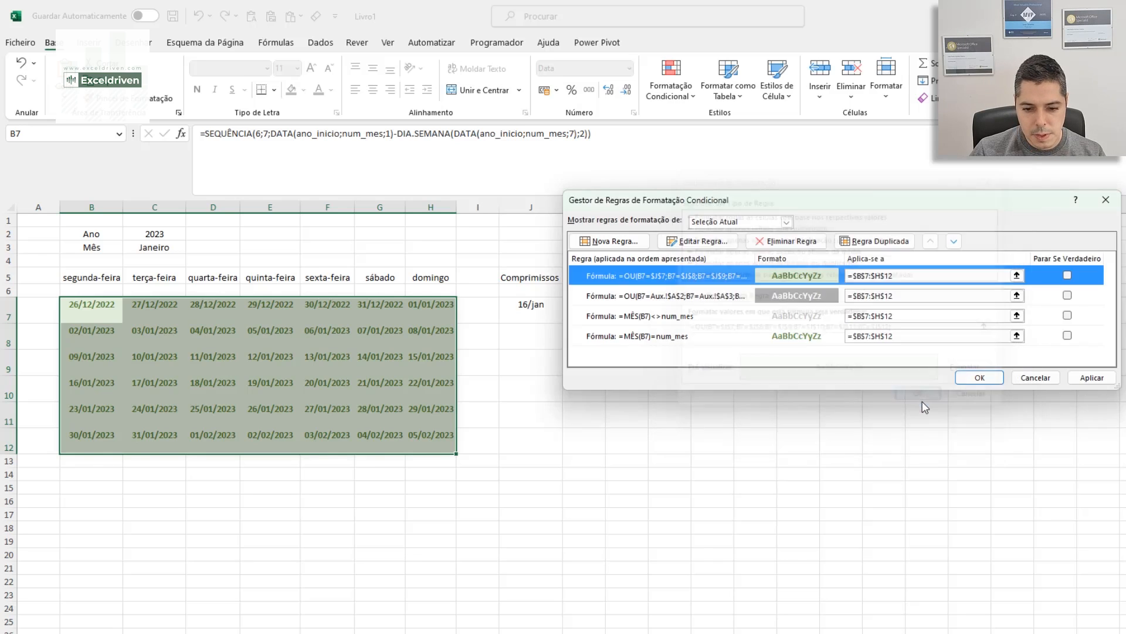
left_click(1103, 378)
left_click(980, 377)
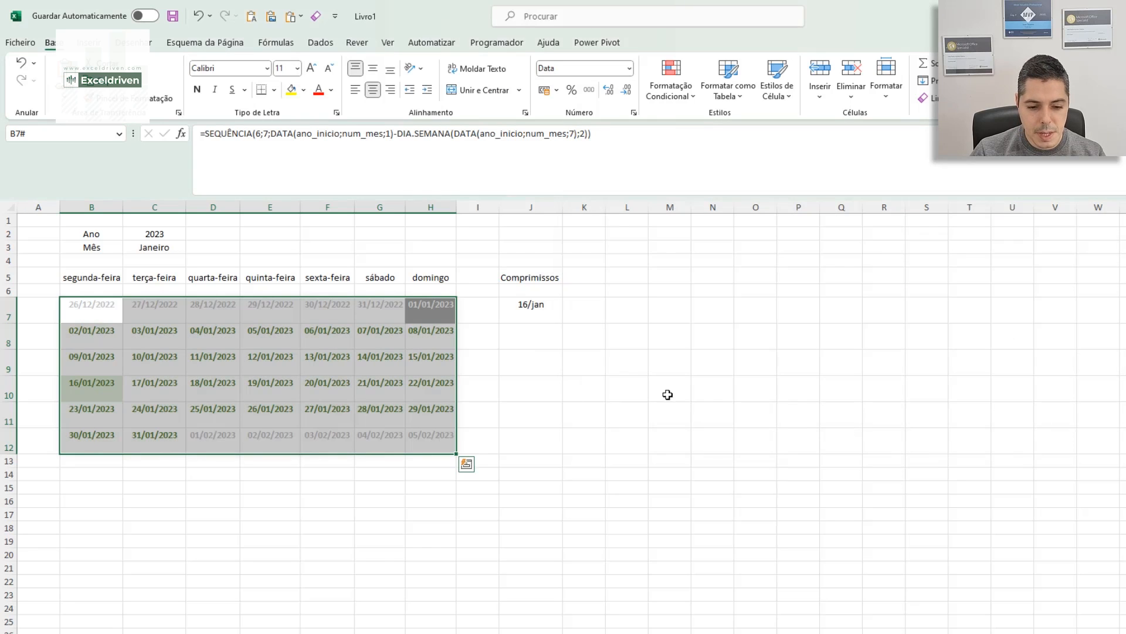
- Enter the test appointment dates 21/1 in J8 and 26/1 in J11
left_click(549, 337)
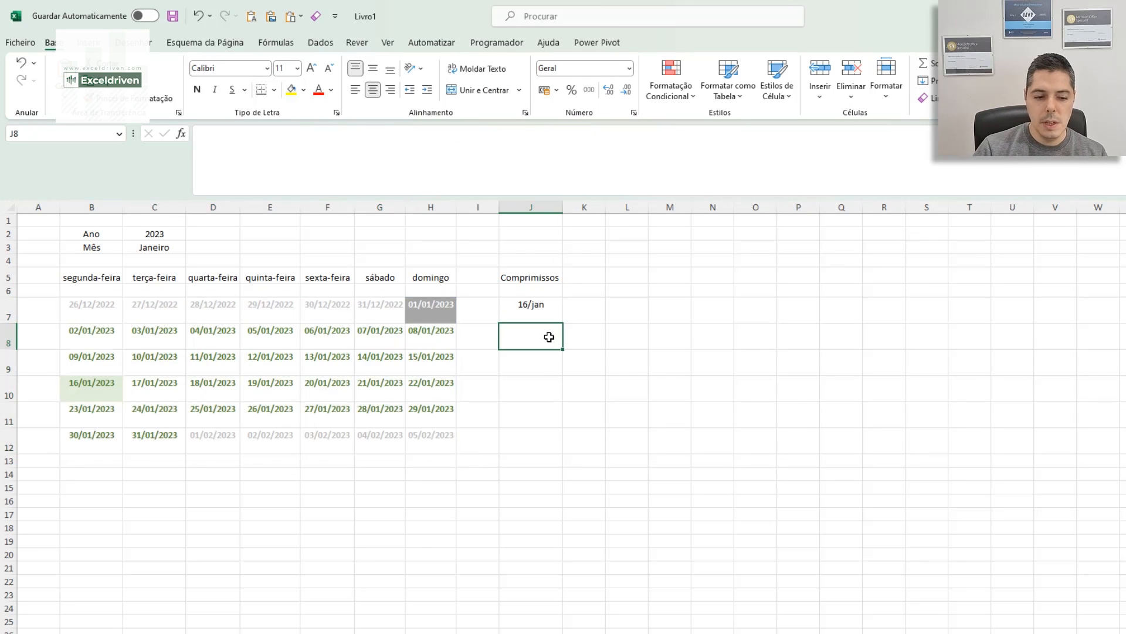
type("21/1")
key("Return")
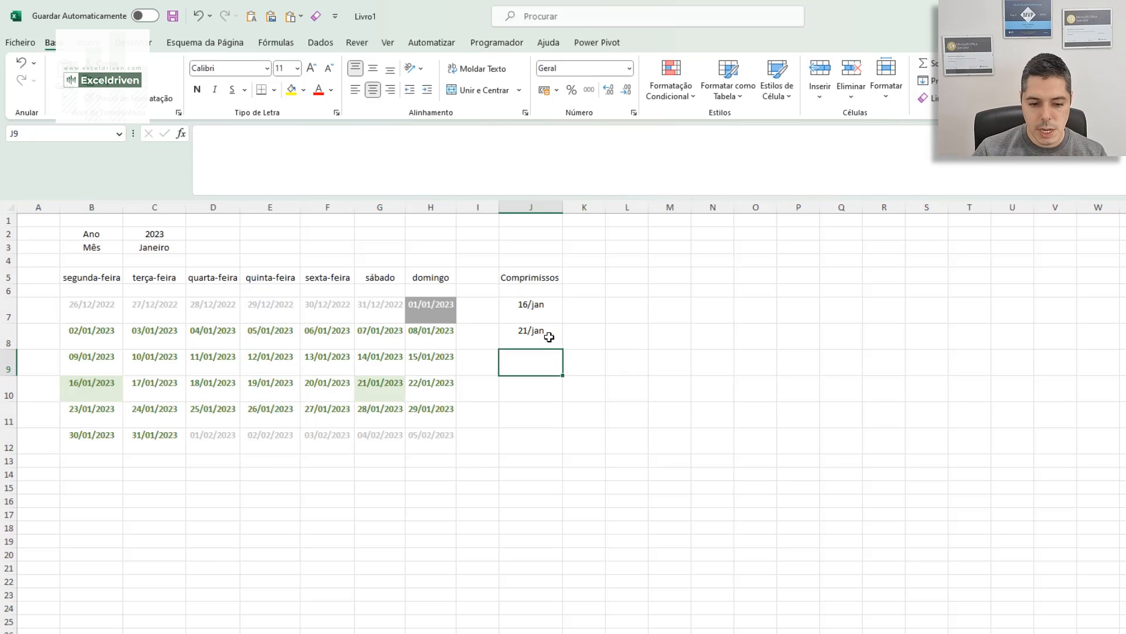
left_click(541, 410)
type("26/1")
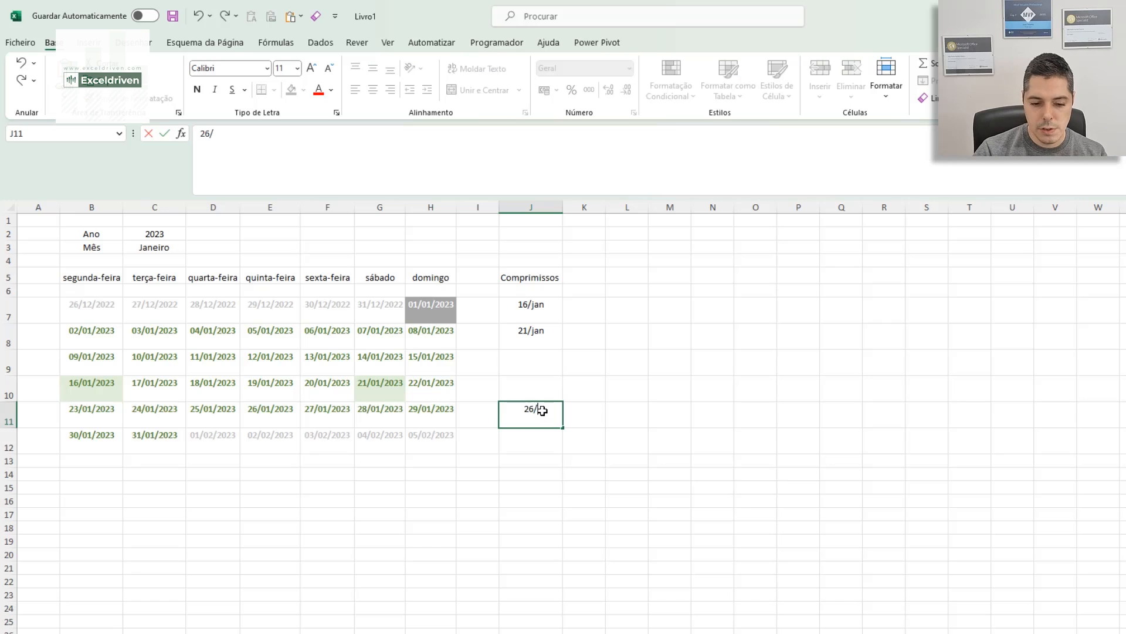
key("Return")
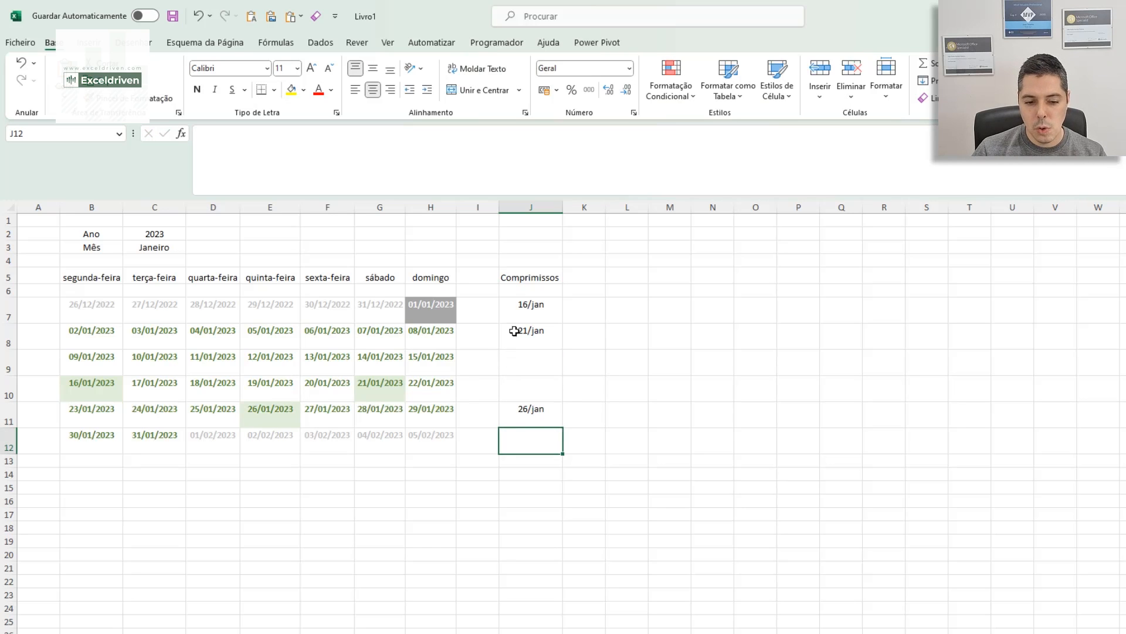
- Format the appointment cells J7:J12 as Data Abreviada and delete their contents
left_click_drag(527, 315, 530, 437)
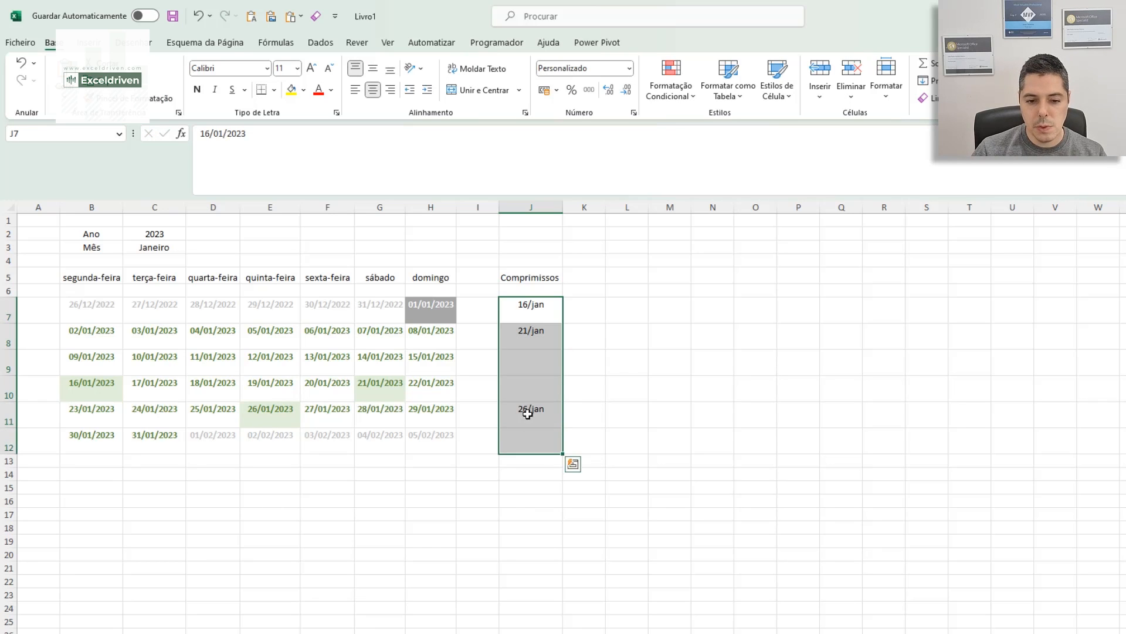
left_click(630, 71)
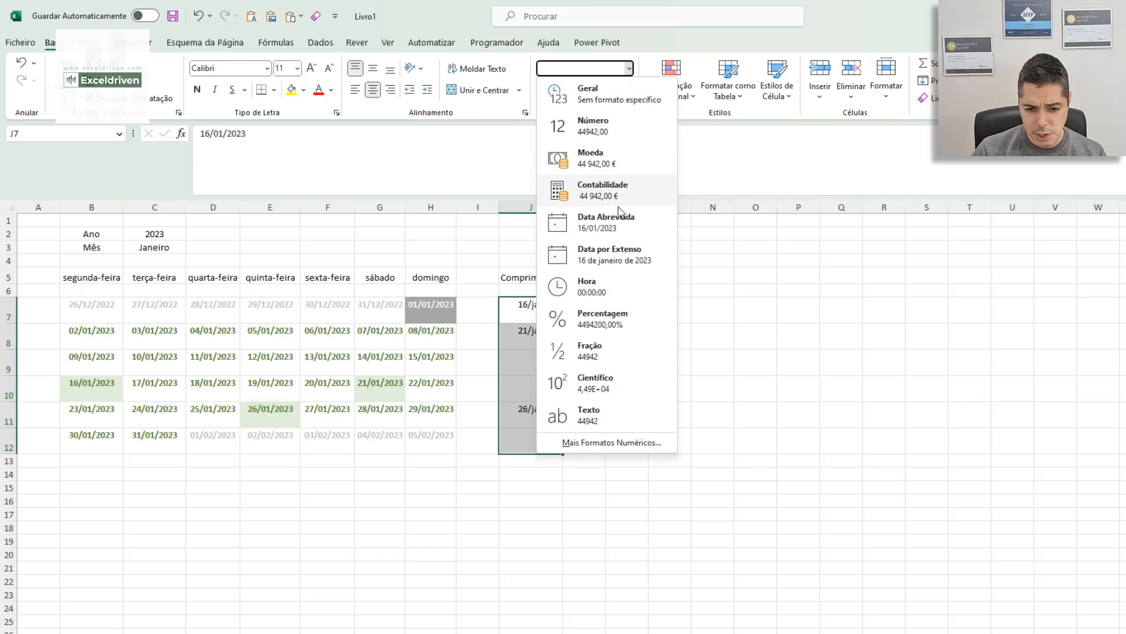
left_click(620, 226)
key("Delete")
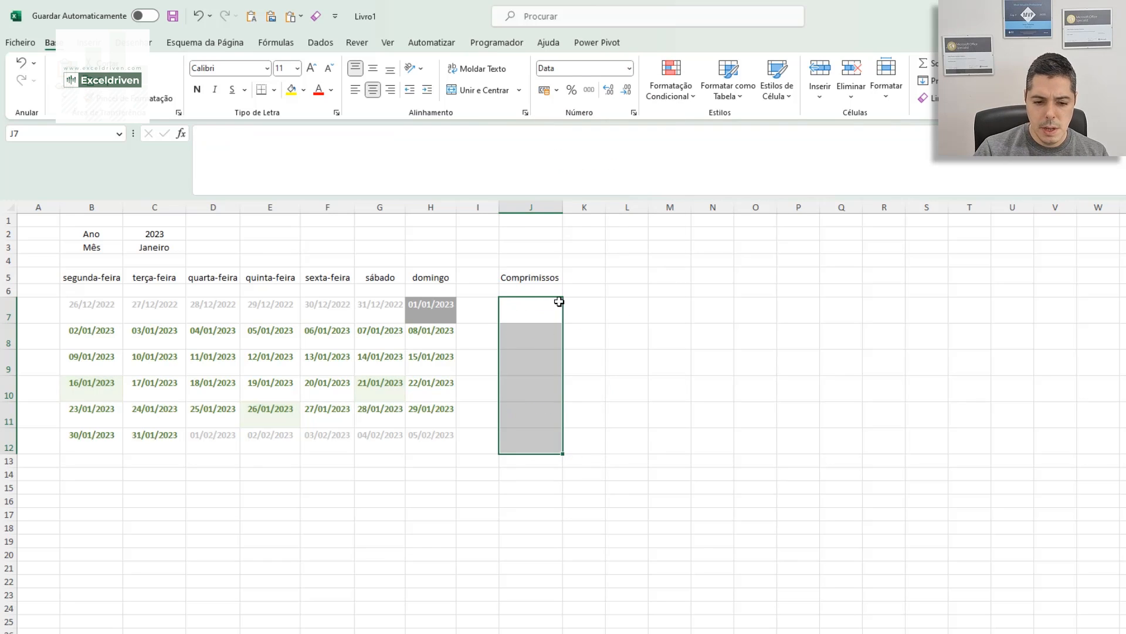
- Enter the heading Descrição in L5
left_click(611, 274)
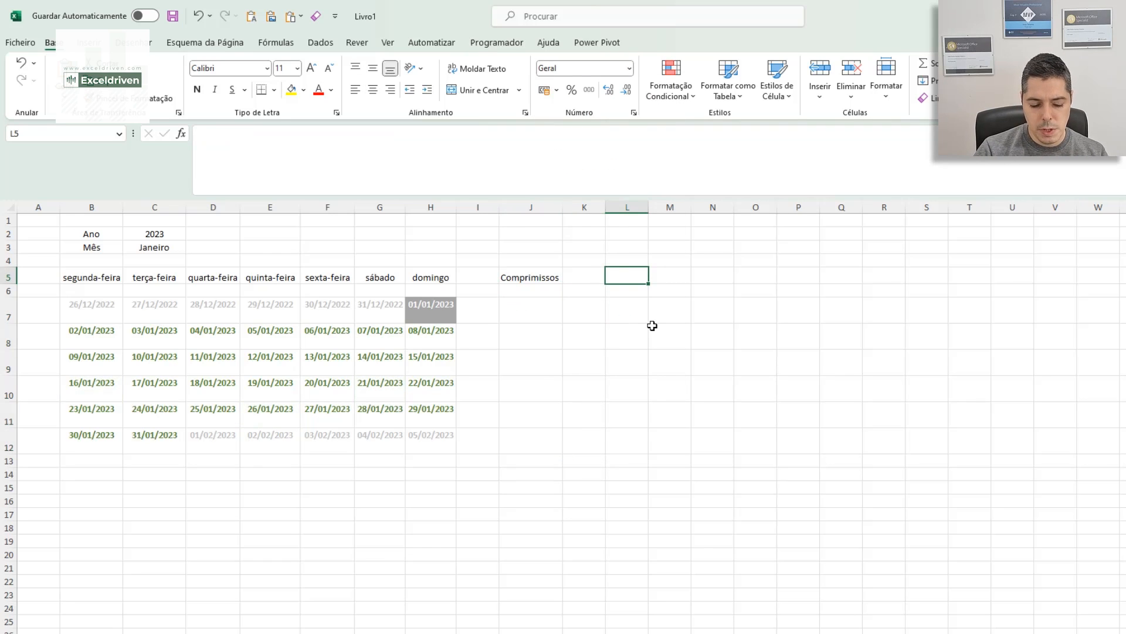
type("Descrição")
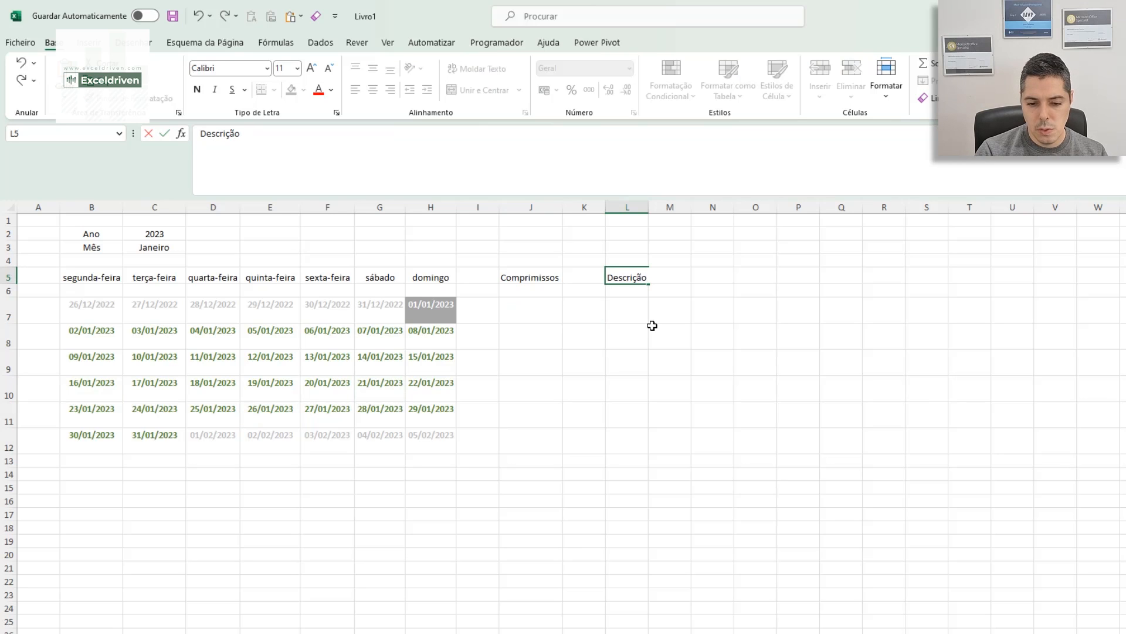
key("Return")
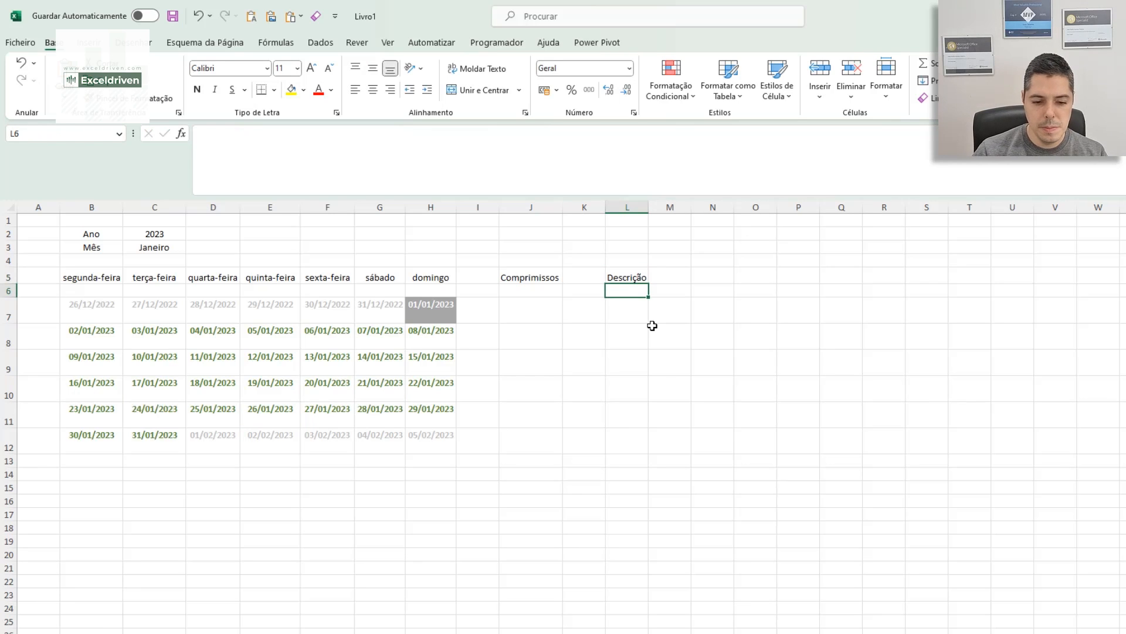
- Set the font of the weekday headings B5:H5 to Negrito in dark green
left_click(114, 279)
left_click_drag(115, 279, 416, 274)
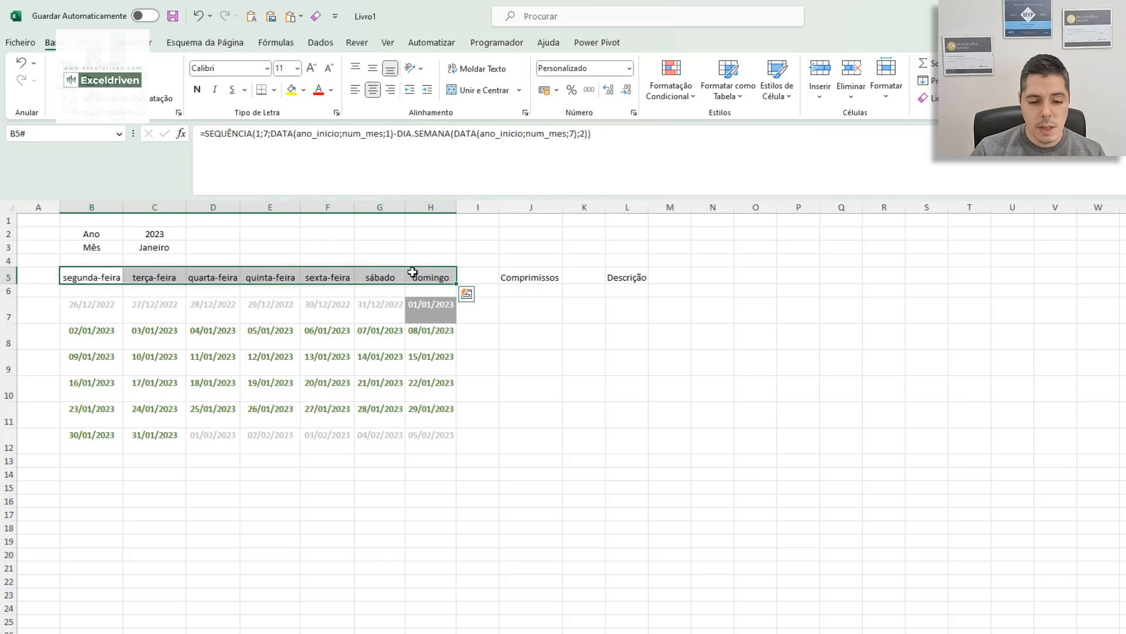
left_click(337, 113)
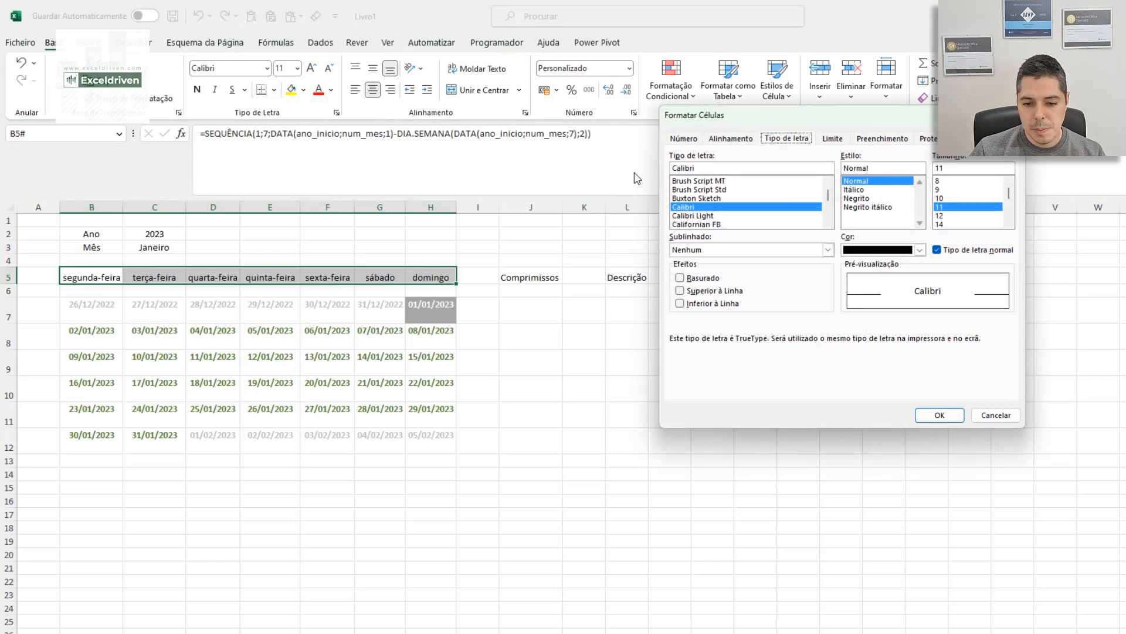
left_click(878, 141)
left_click(740, 138)
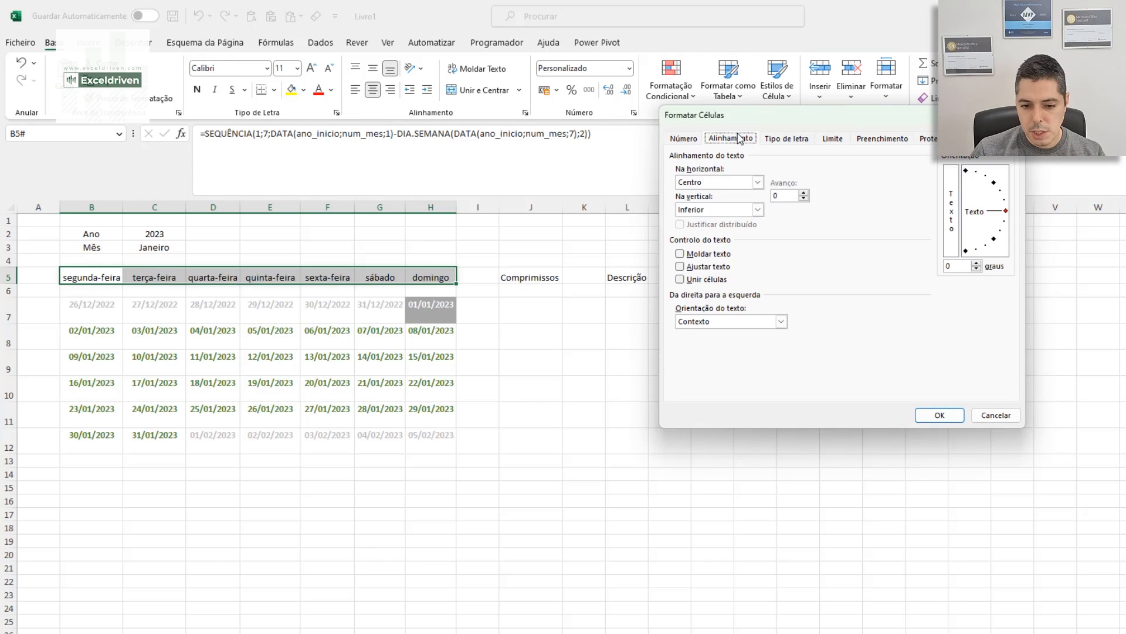
left_click(774, 140)
left_click(868, 199)
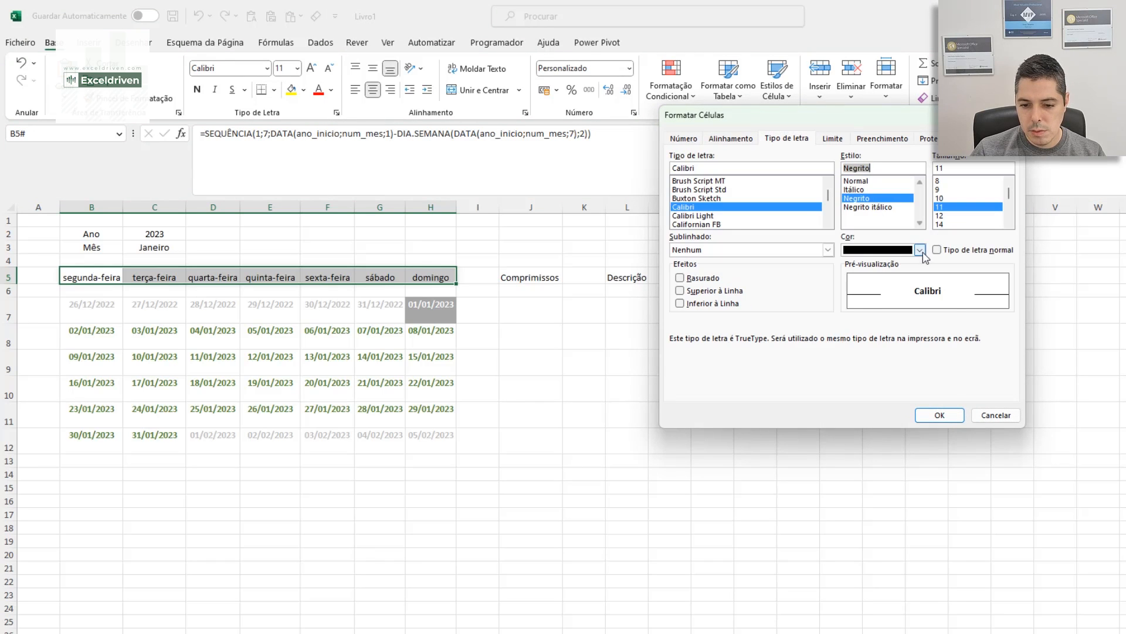
left_click(920, 250)
left_click(951, 348)
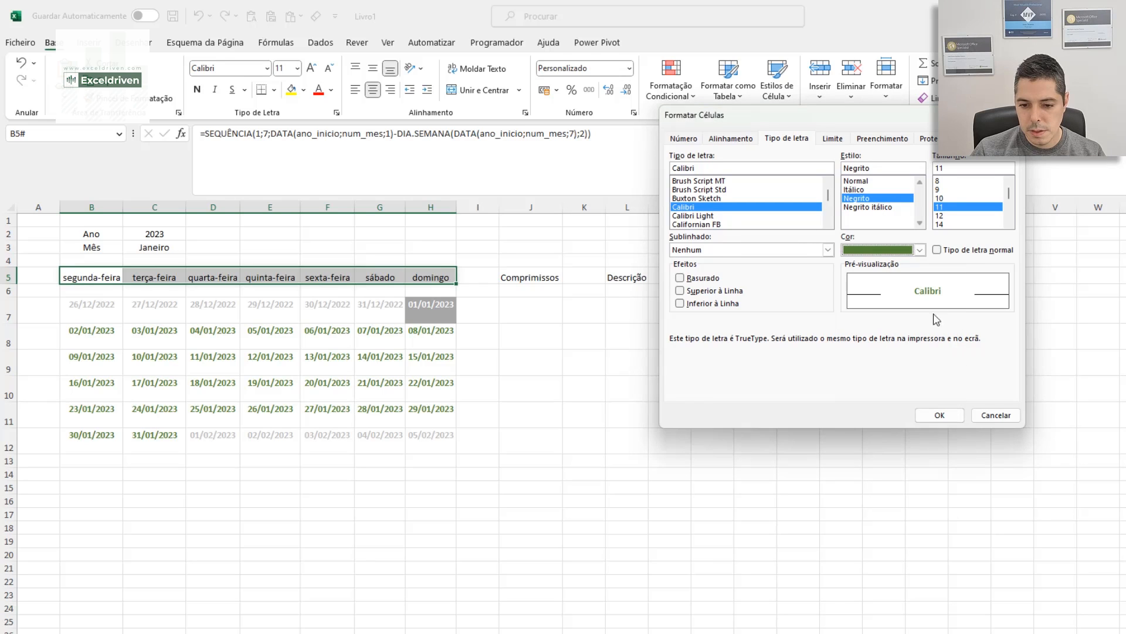
- Add medium solid dark green borders above and below the weekday headings and apply the cell formatting
left_click(833, 139)
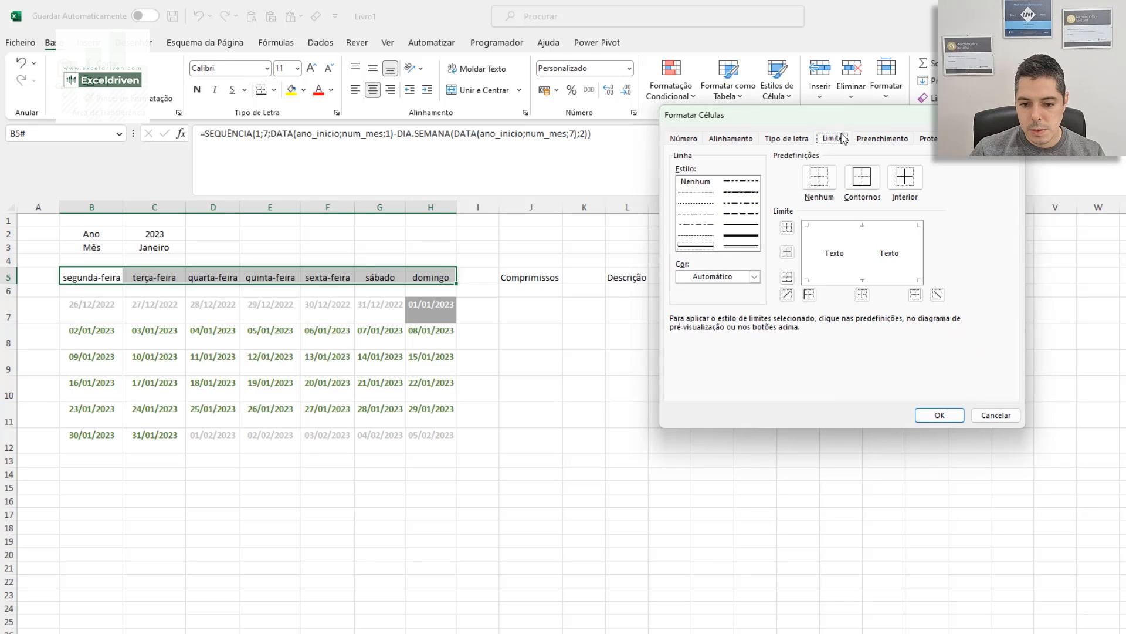
left_click(754, 225)
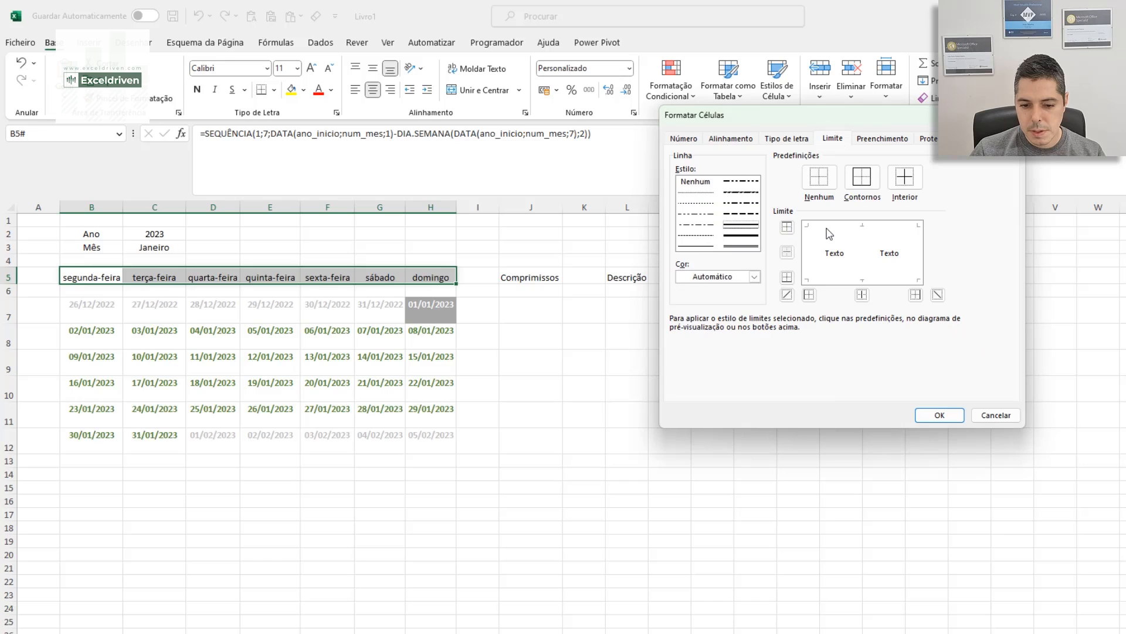
left_click(754, 277)
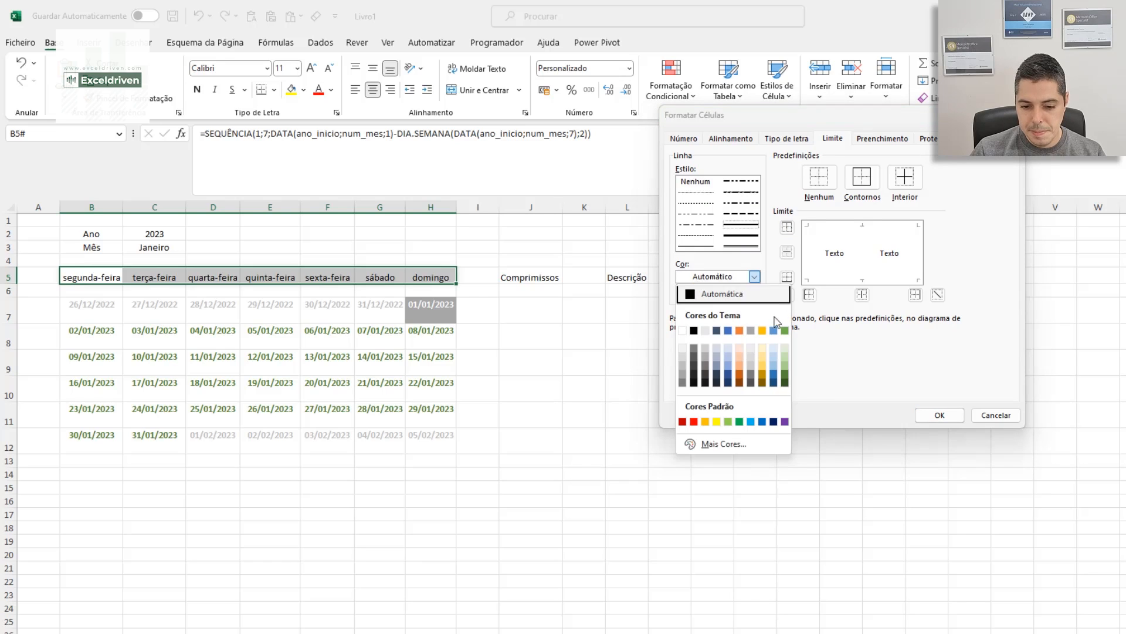
left_click(786, 376)
left_click(861, 228)
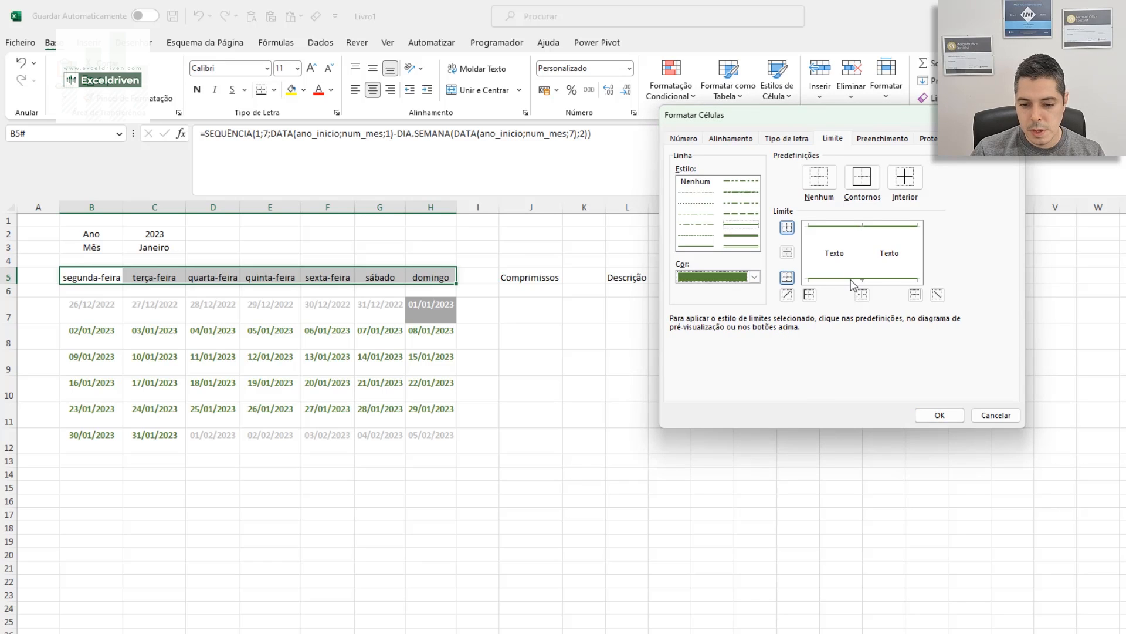
left_click(942, 418)
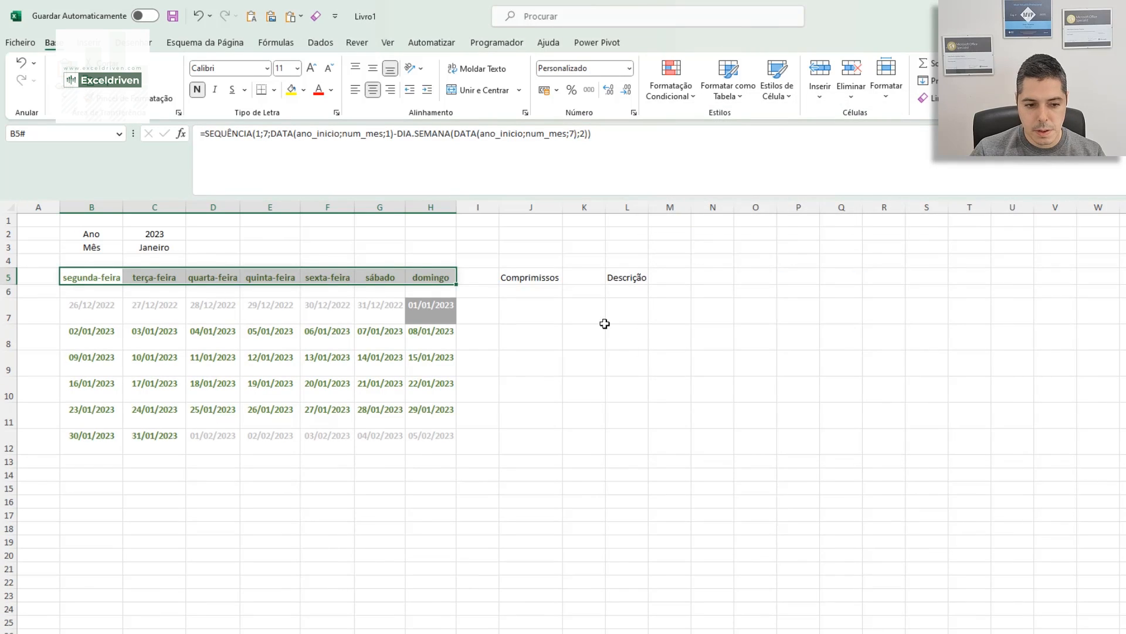
- Centre the weekday headings vertically and copy their formatting to row 5 starting at the Comprimissos heading in J5
left_click(372, 68)
double_click(161, 98)
left_click(545, 276)
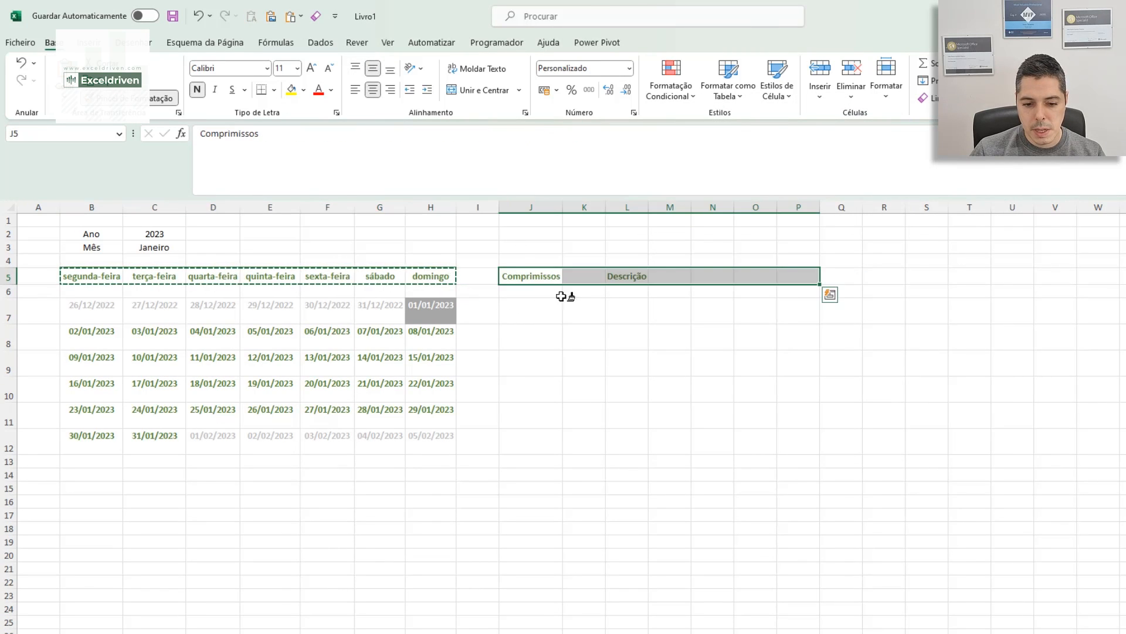
key("Escape")
- Clear all content and formatting from columns K and M to P so only the two headings keep their style
left_click(611, 275)
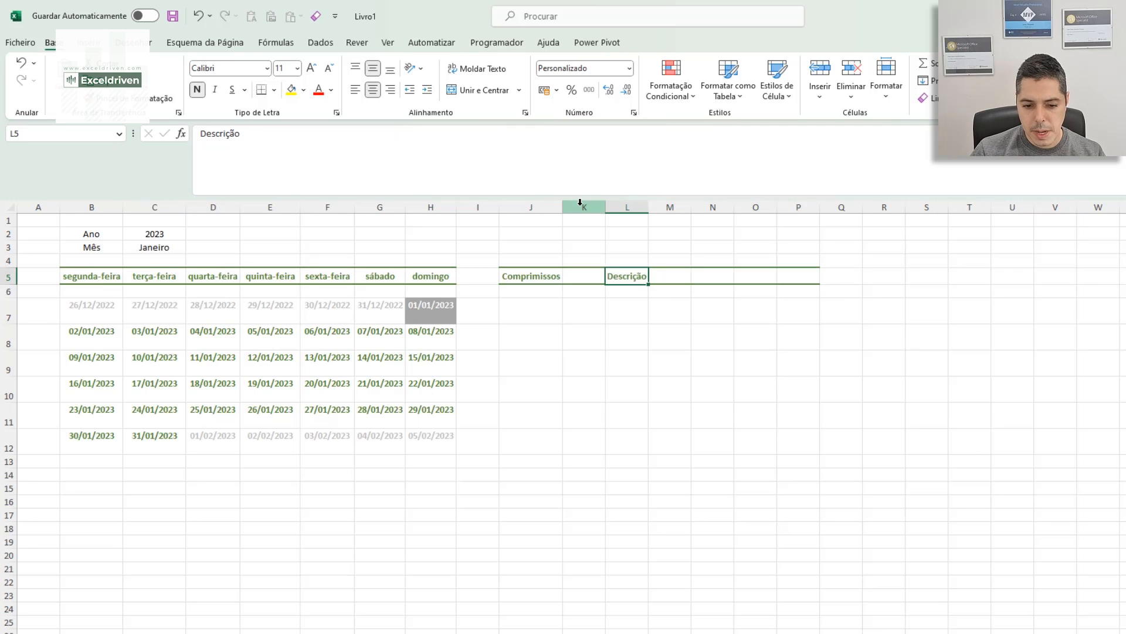
left_click(580, 203)
left_click_drag(670, 207, 786, 208)
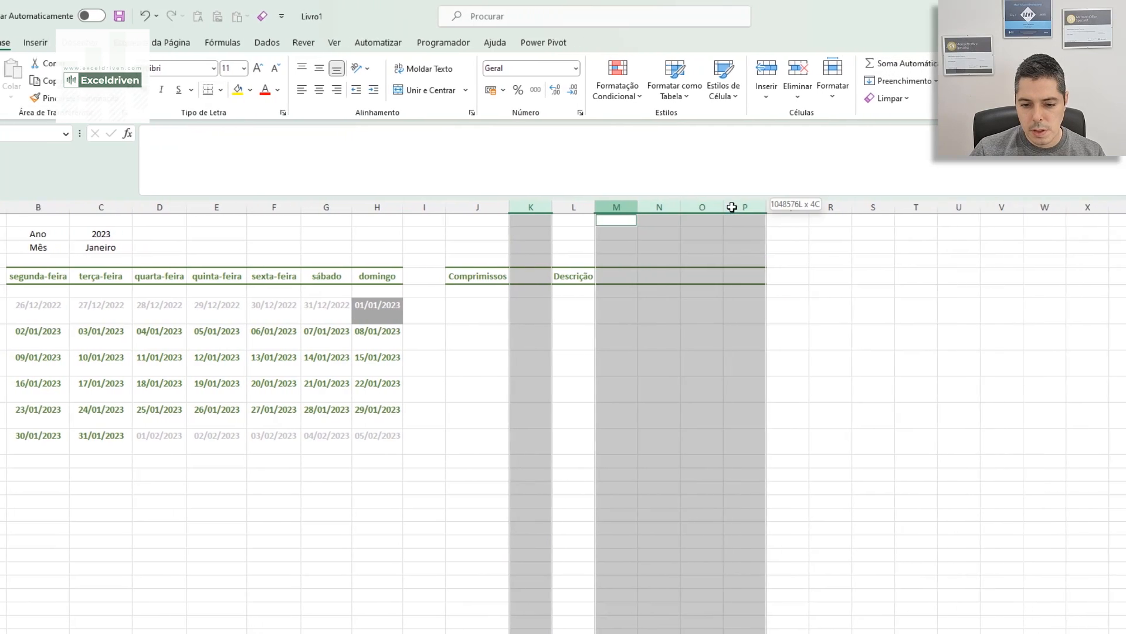
left_click(896, 98)
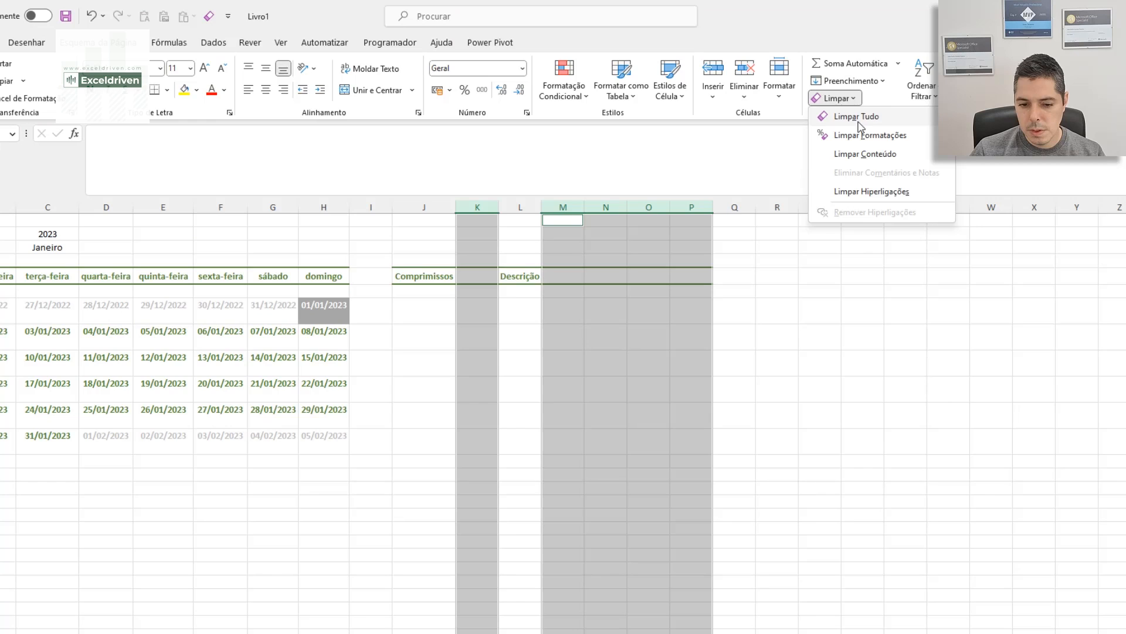
left_click(859, 122)
left_click(821, 274)
- Widen column L under the Descrição heading and narrow the spacer columns A, I and K together
left_click_drag(542, 206, 566, 205)
left_click_drag(673, 205, 697, 204)
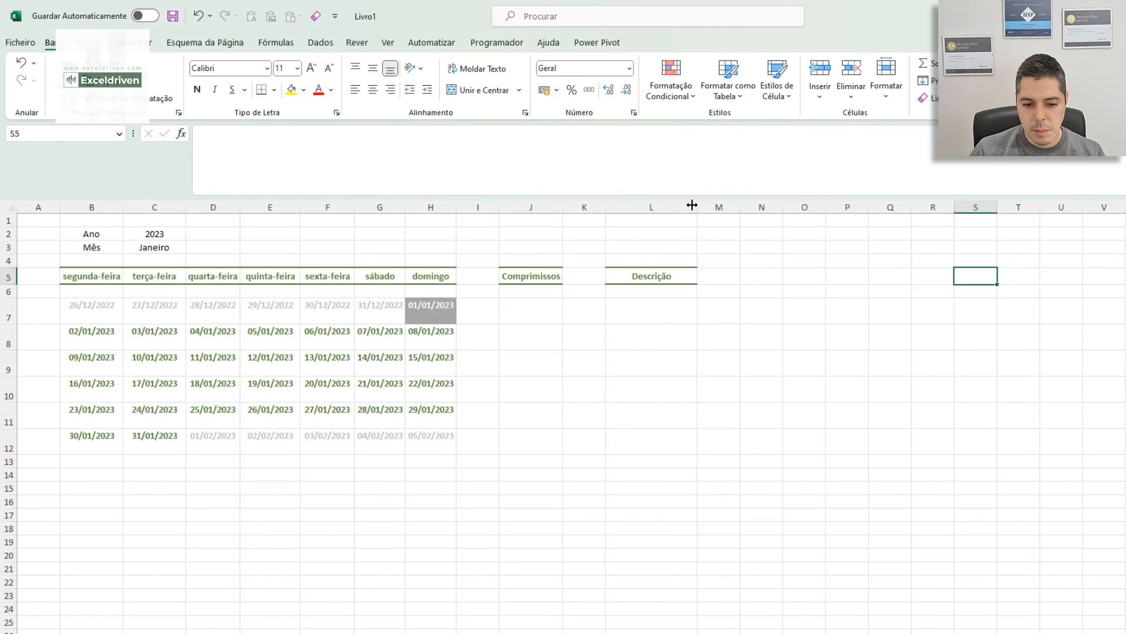
left_click(40, 207)
left_click(477, 207, "ctrl")
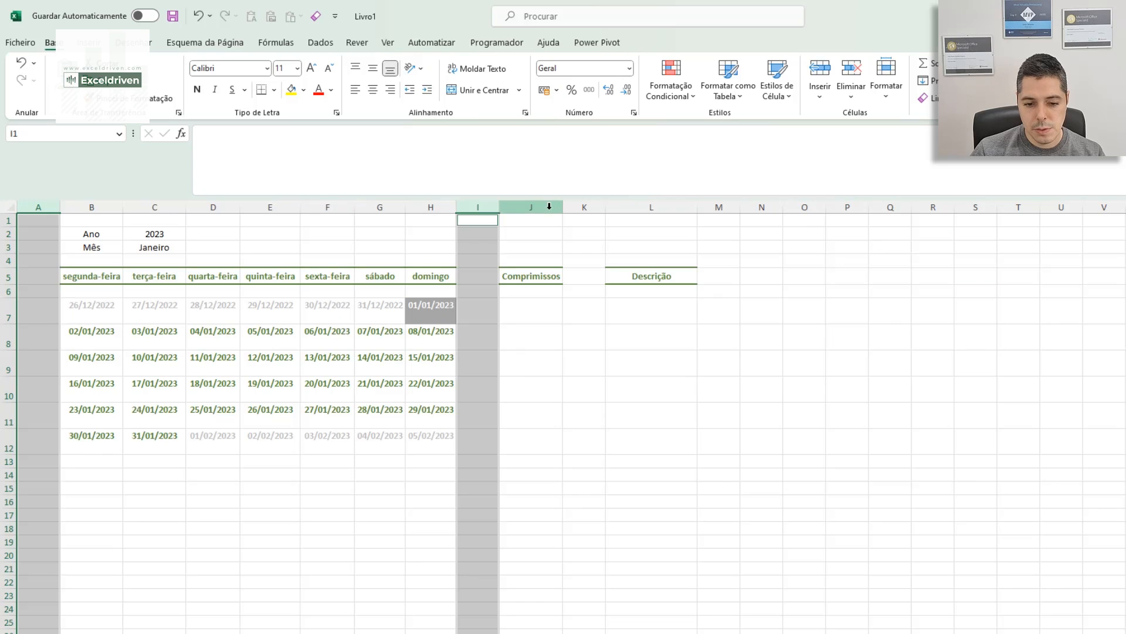
left_click(582, 207, "ctrl")
left_click_drag(605, 207, 582, 207)
left_click(589, 322)
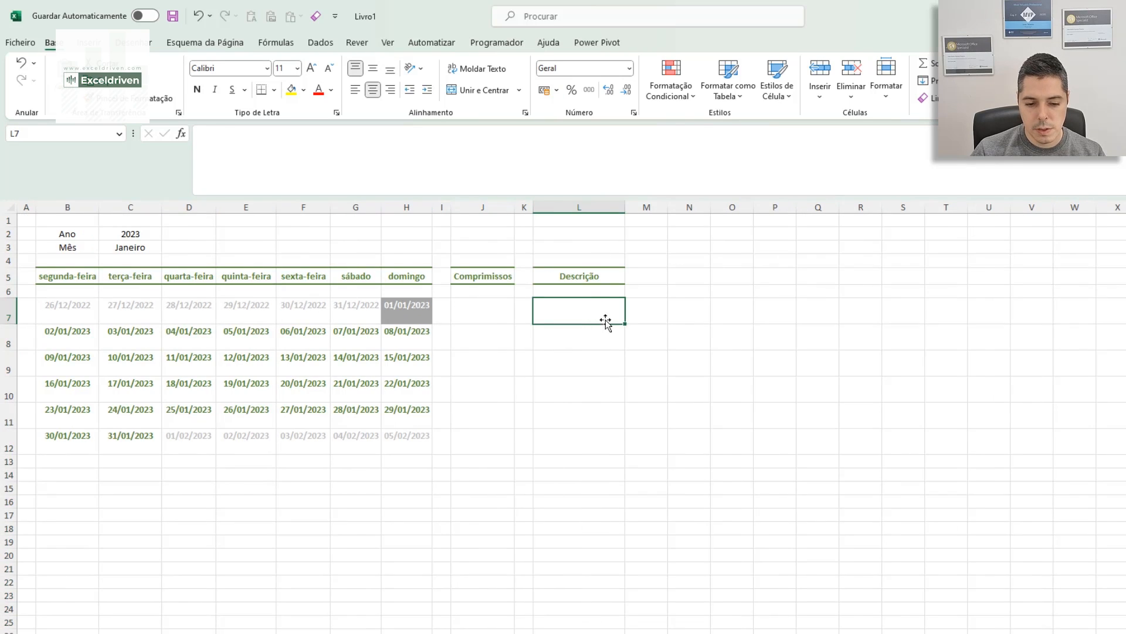
- Copy the Comprimissos heading to B14 and change its text there to Notas:
left_click(482, 276)
key("ctrl+c")
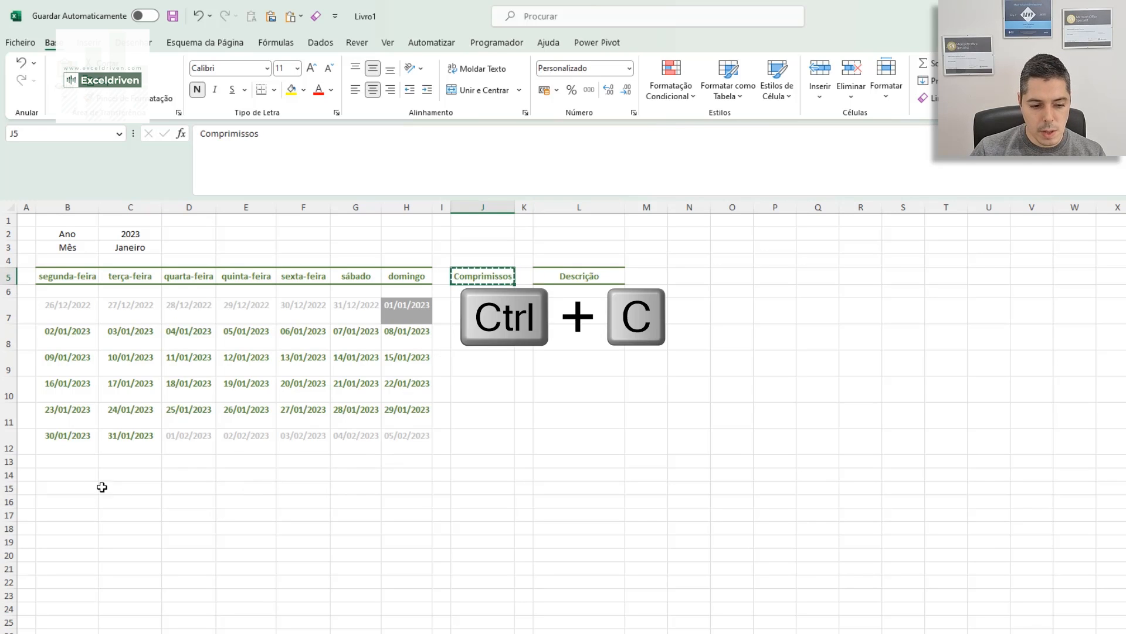
left_click(67, 474)
key("ctrl+v")
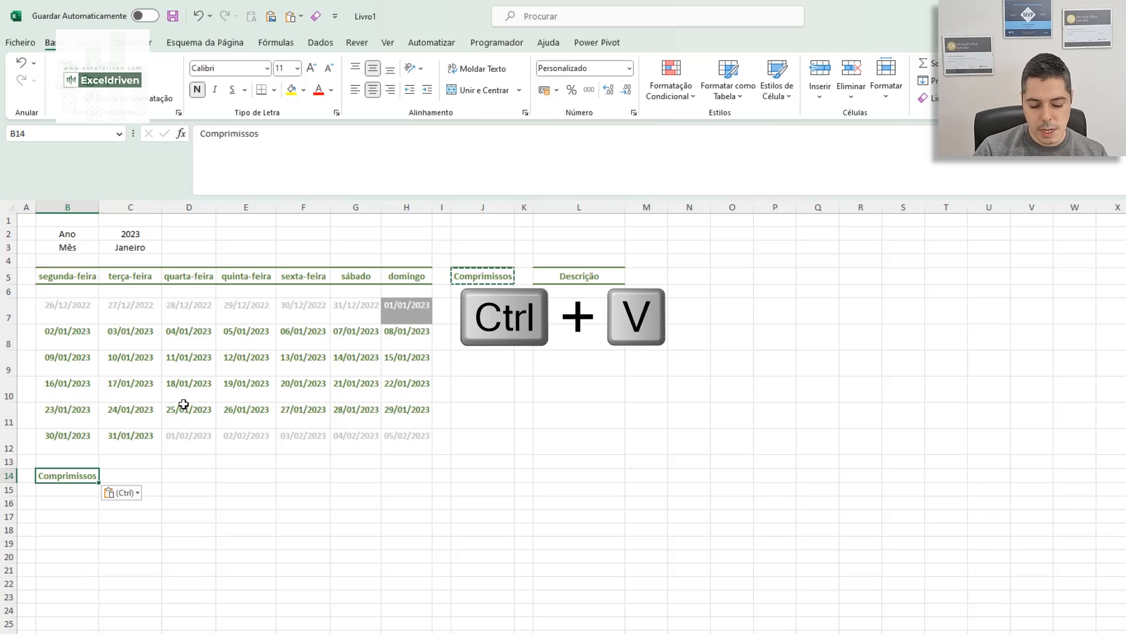
type("Notas:")
key("Return")
left_click(126, 491)
left_click(78, 500)
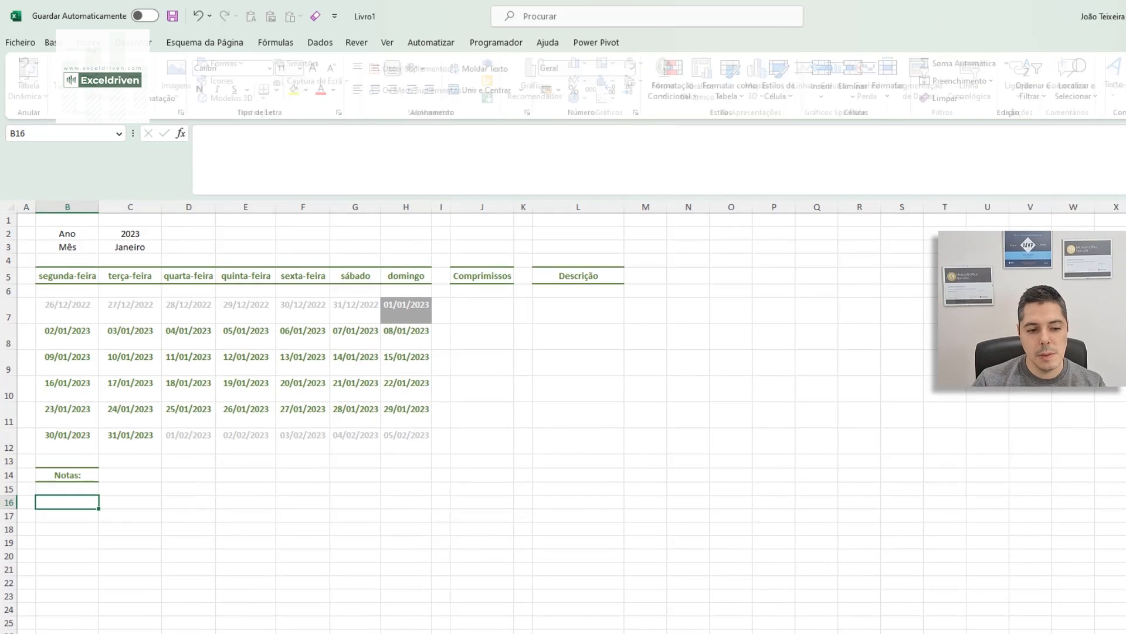
- Insert a text box about 5,82 cm high and 23,26 cm wide below the Notas: heading, spanning columns B to L
left_click(89, 42)
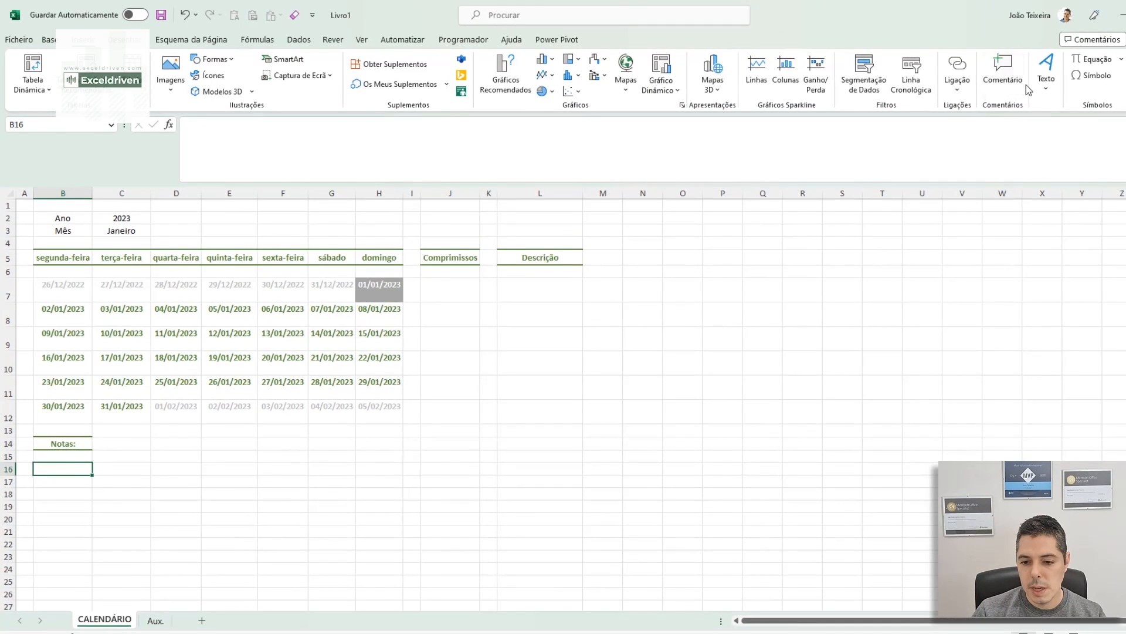
left_click(1047, 90)
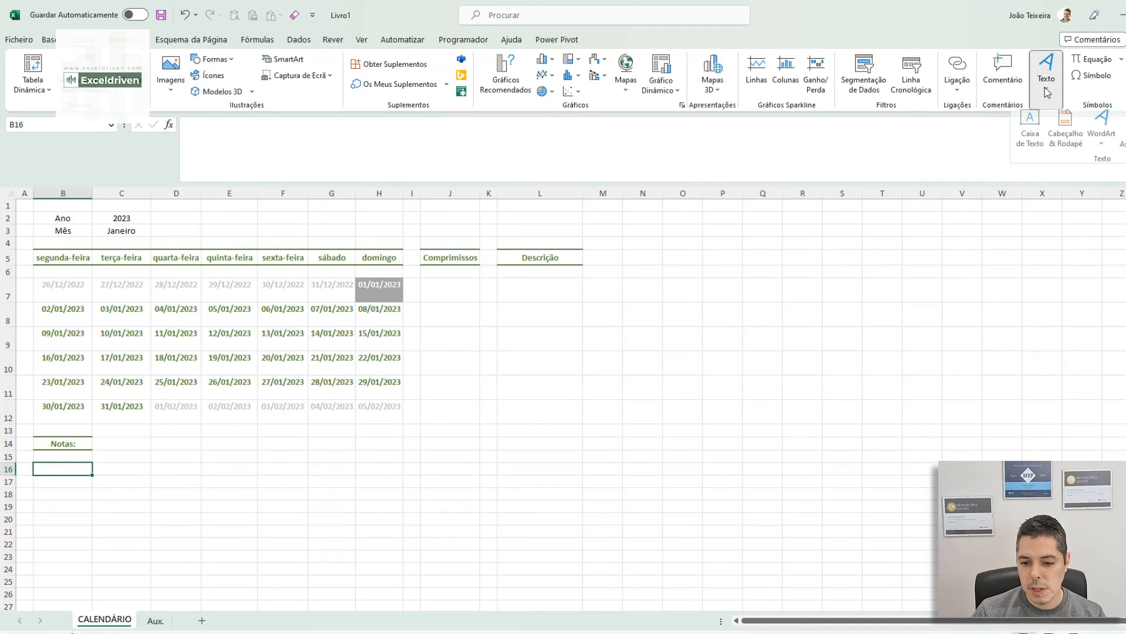
left_click(1036, 132)
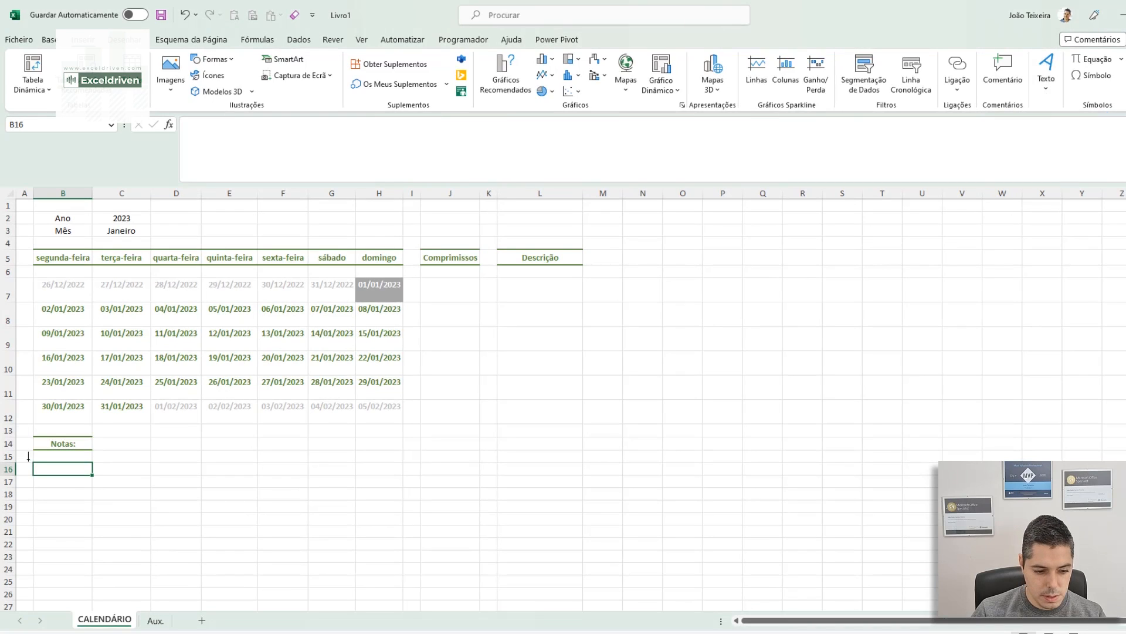
left_click_drag(34, 462, 583, 600)
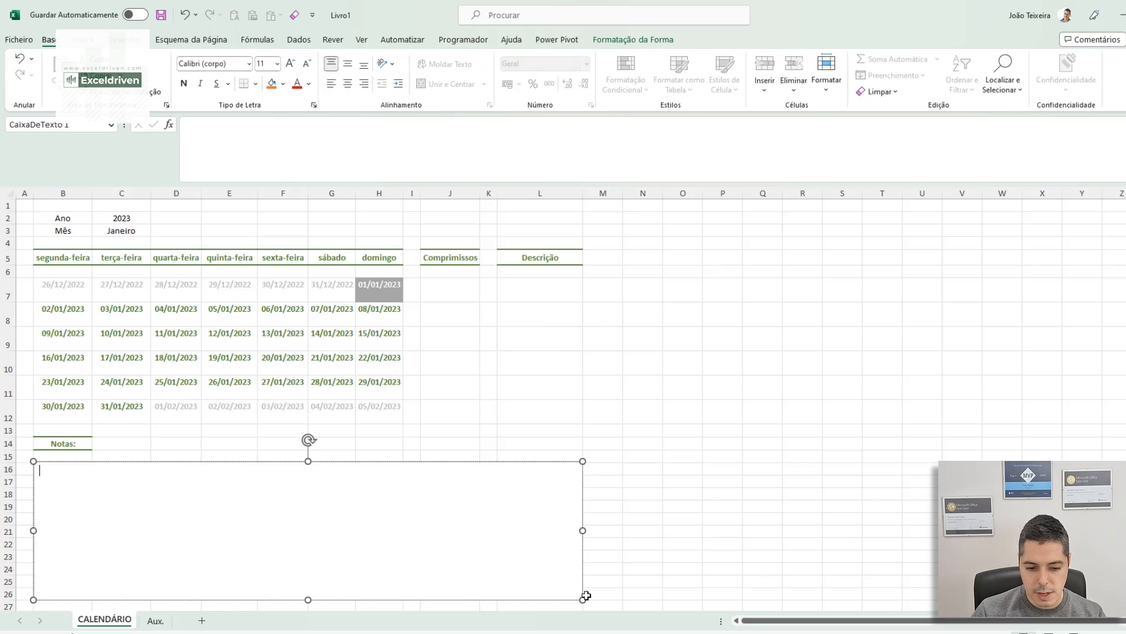
- Give the notes text box an Exterior preset shadow, using the last preset of that group
left_click(307, 463)
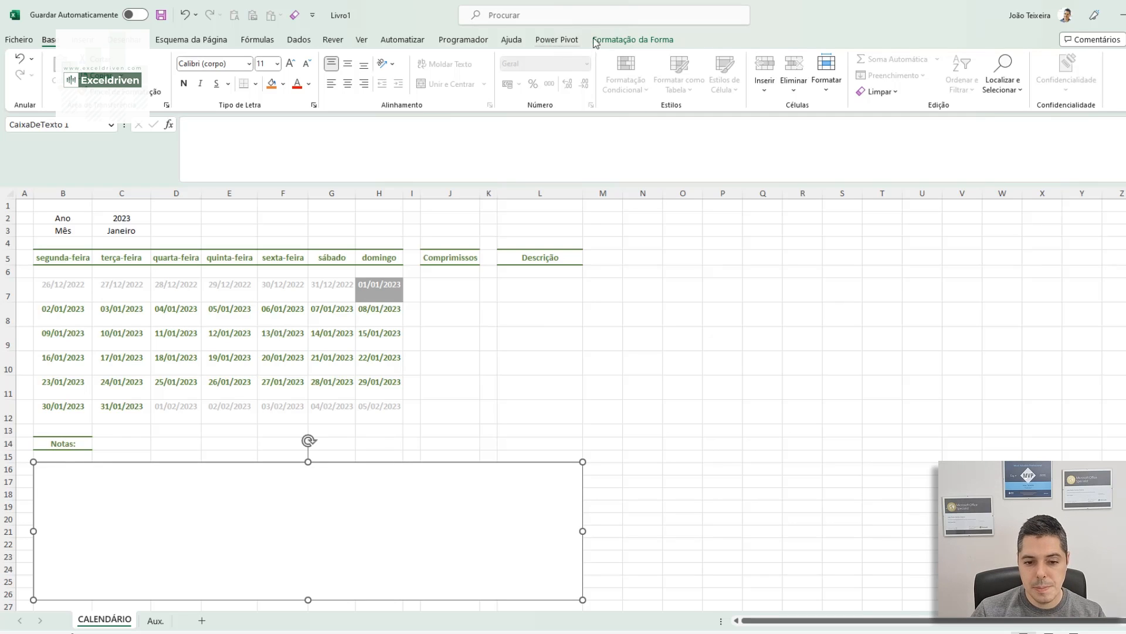
left_click(628, 39)
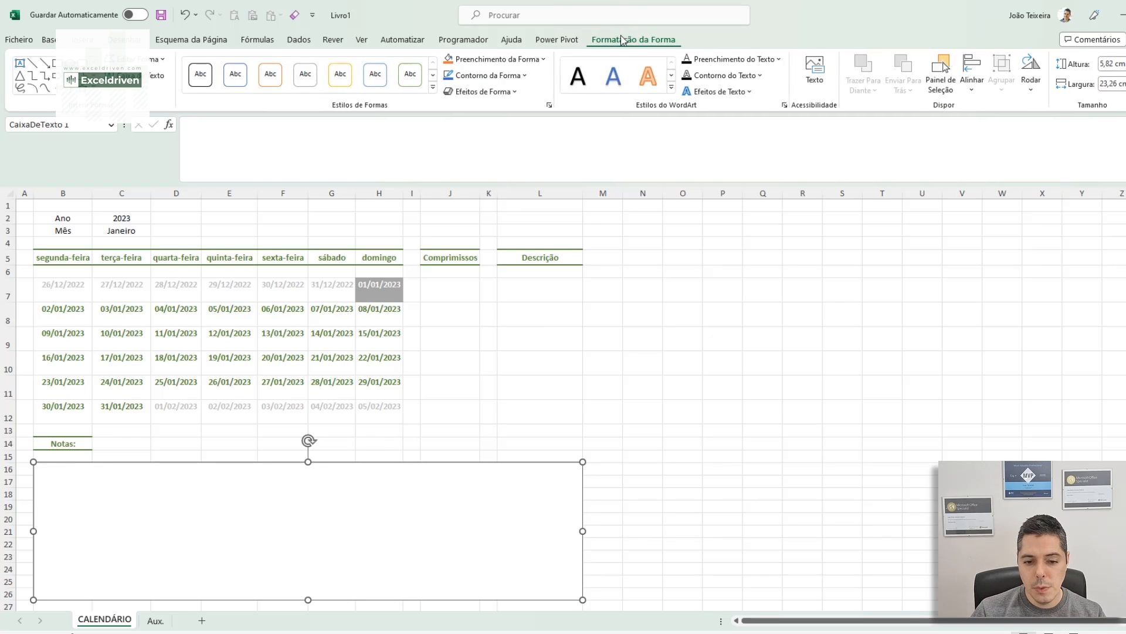
left_click(550, 105)
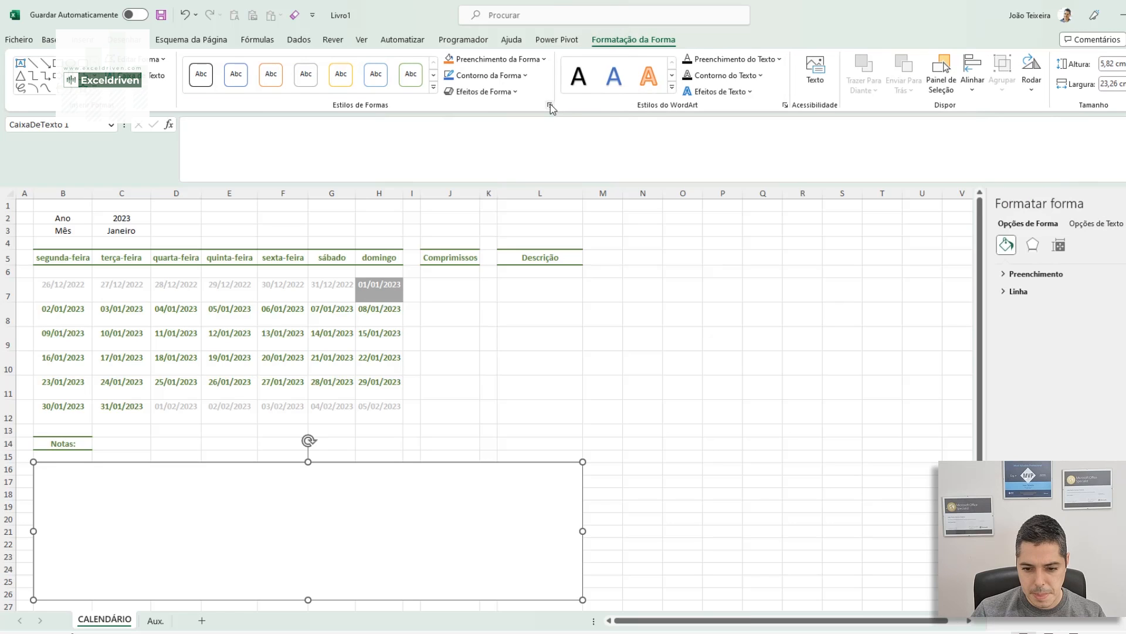
left_click(1032, 245)
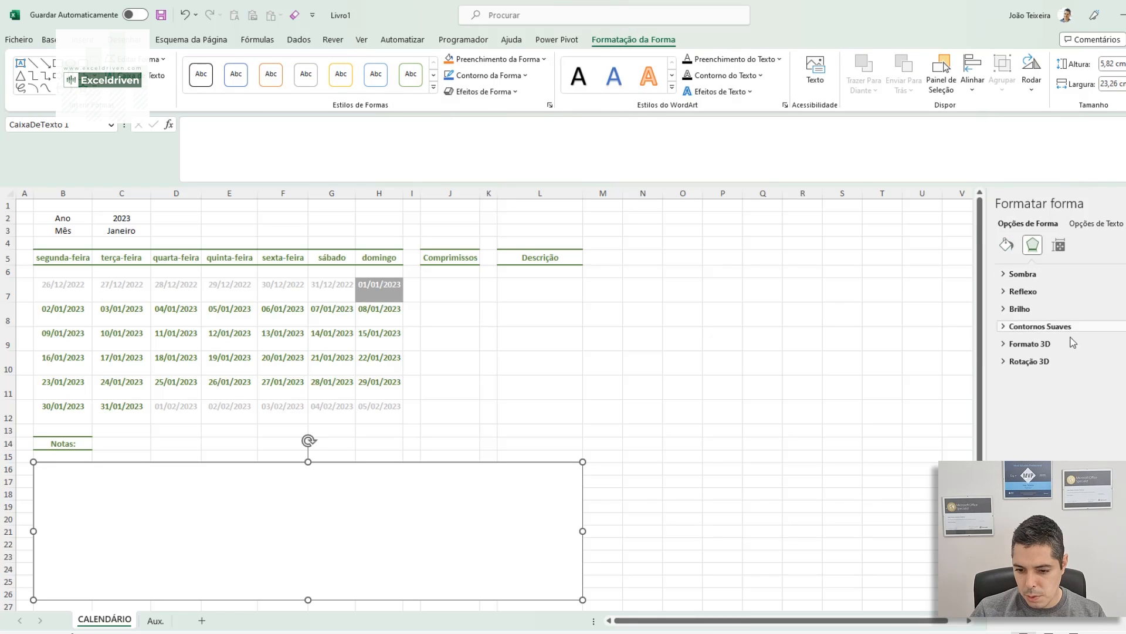
left_click(1009, 273)
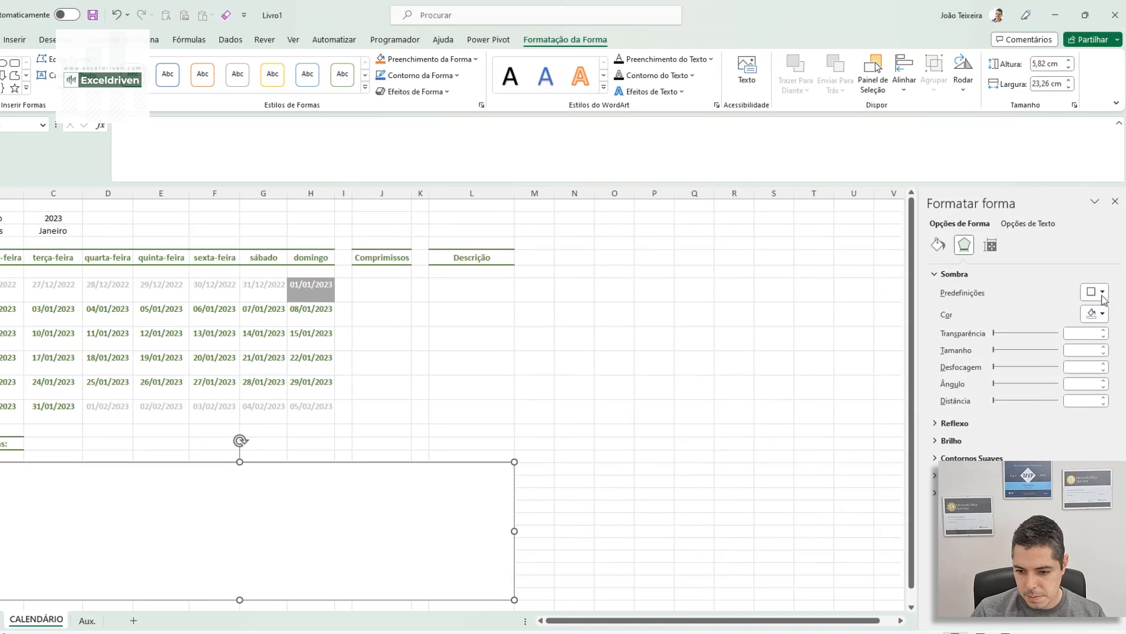
left_click(1097, 293)
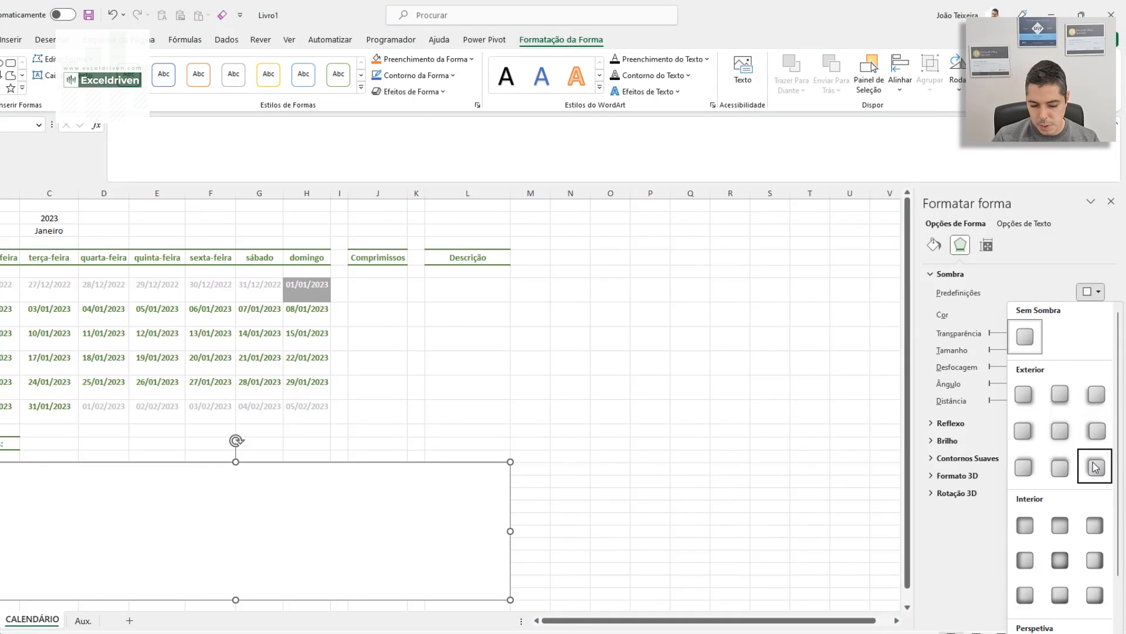
left_click(1098, 465)
left_click(760, 410)
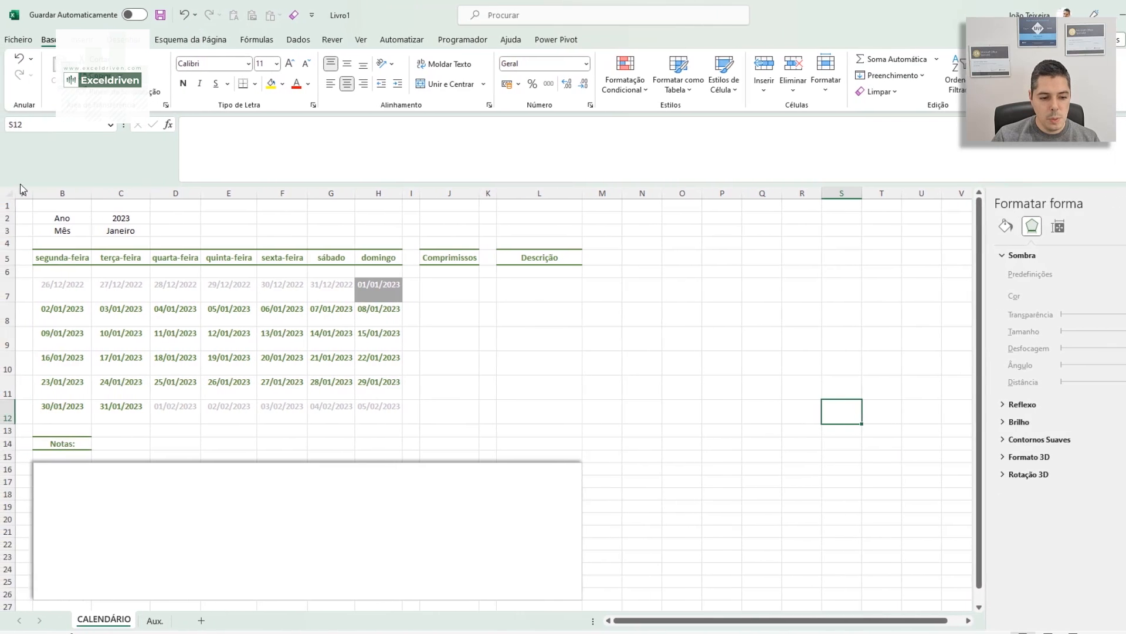
- Copy column A's formatting and width to column M and close the shape formatting options
left_click(24, 191)
left_click(66, 87)
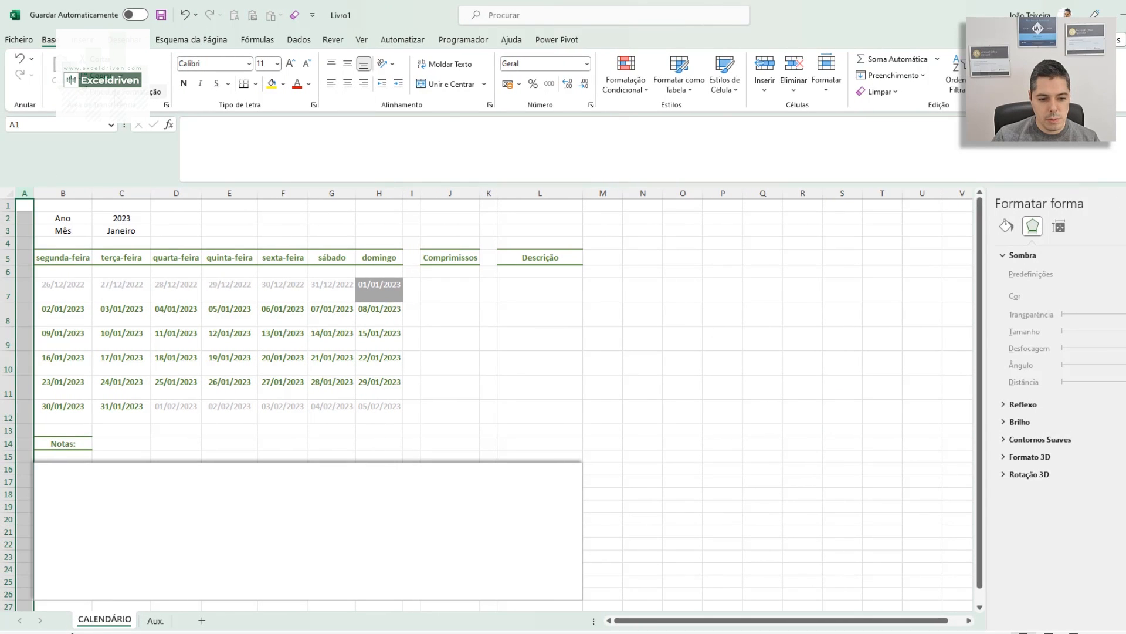
left_click(605, 193)
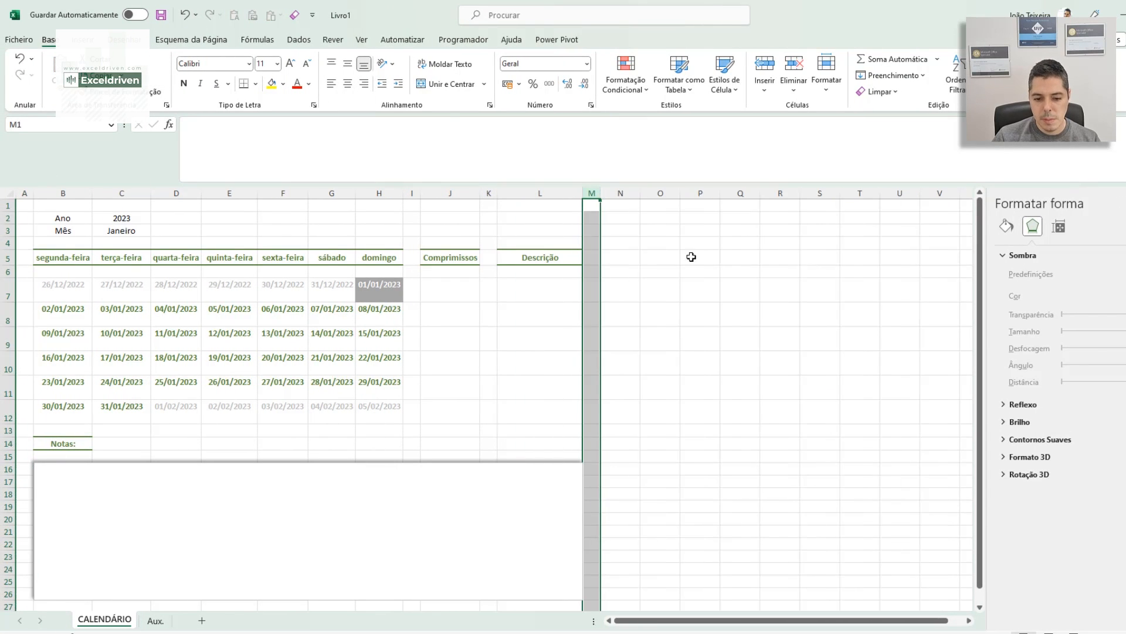
left_click(682, 287)
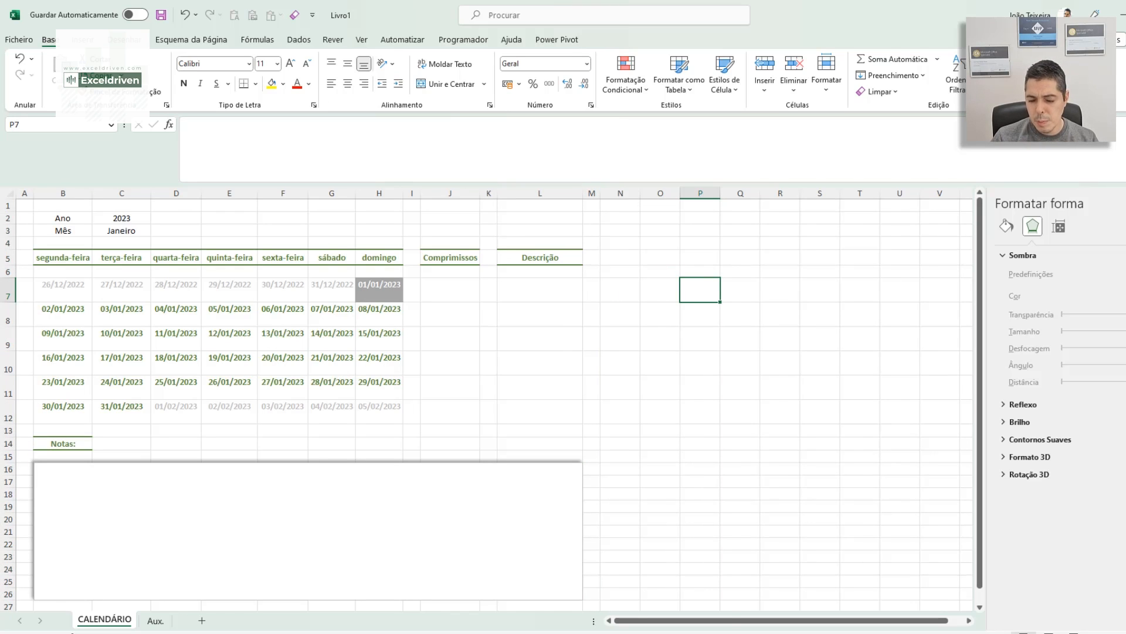
left_click(1125, 203)
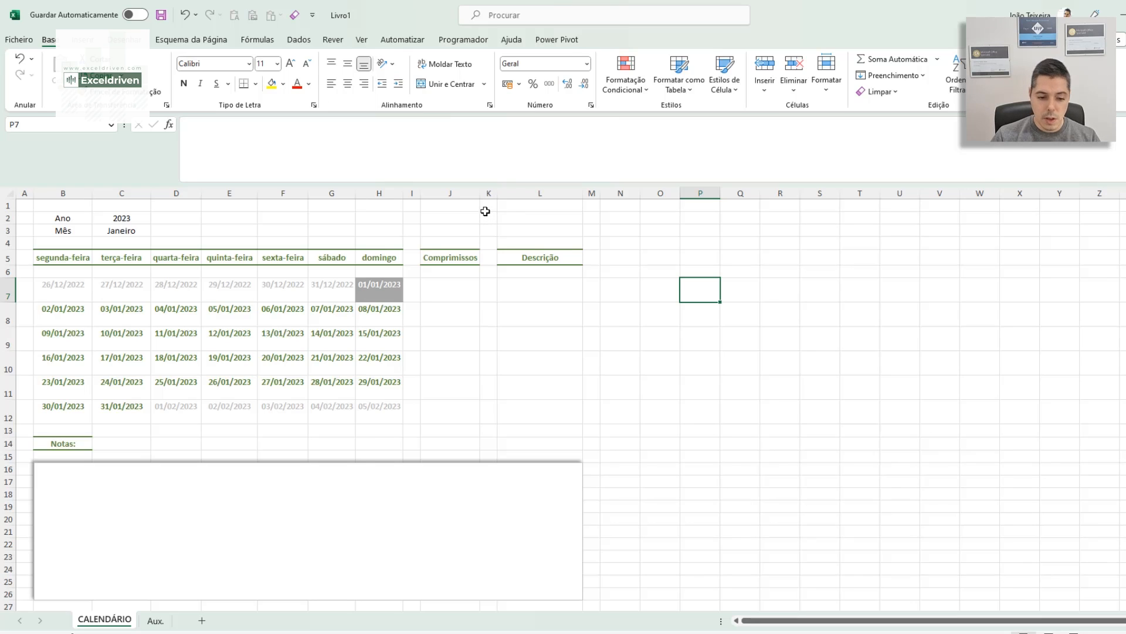
- Widen column L a little more and merge and centre the cells K2:L3
left_click_drag(485, 210, 554, 239)
left_click_drag(580, 197, 611, 198)
left_click_drag(487, 217, 542, 226)
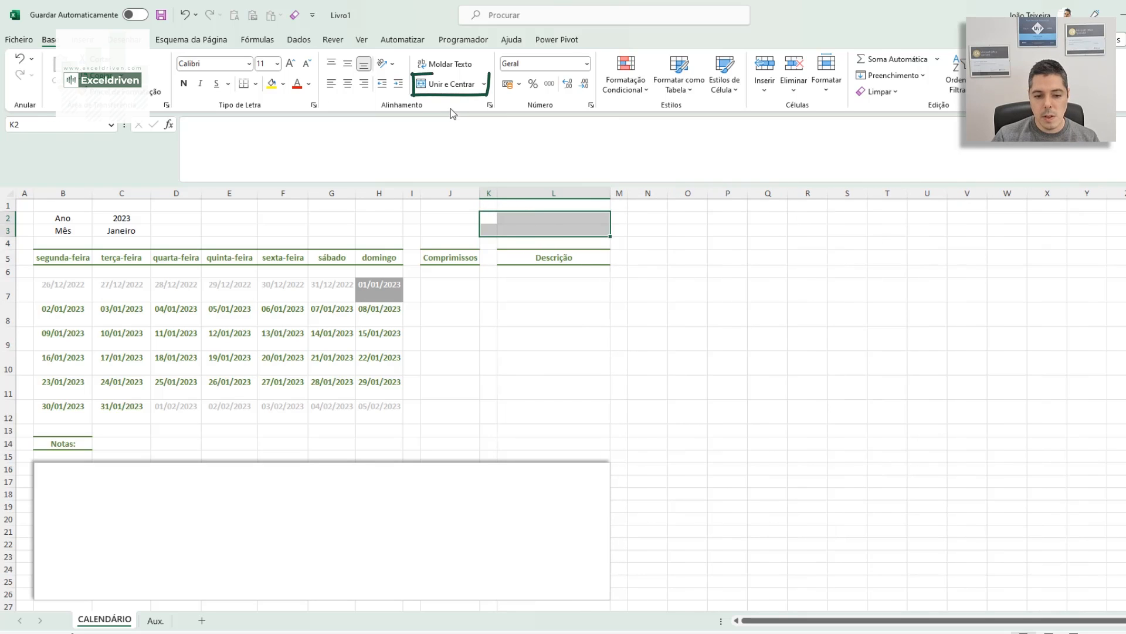
left_click(448, 83)
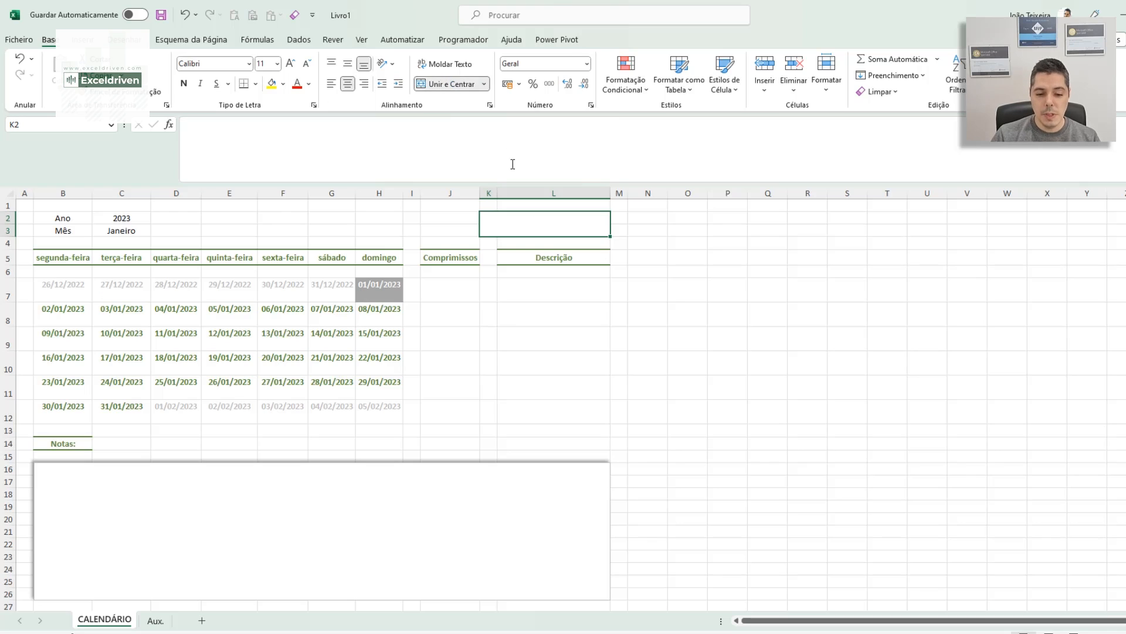
type("=IM")
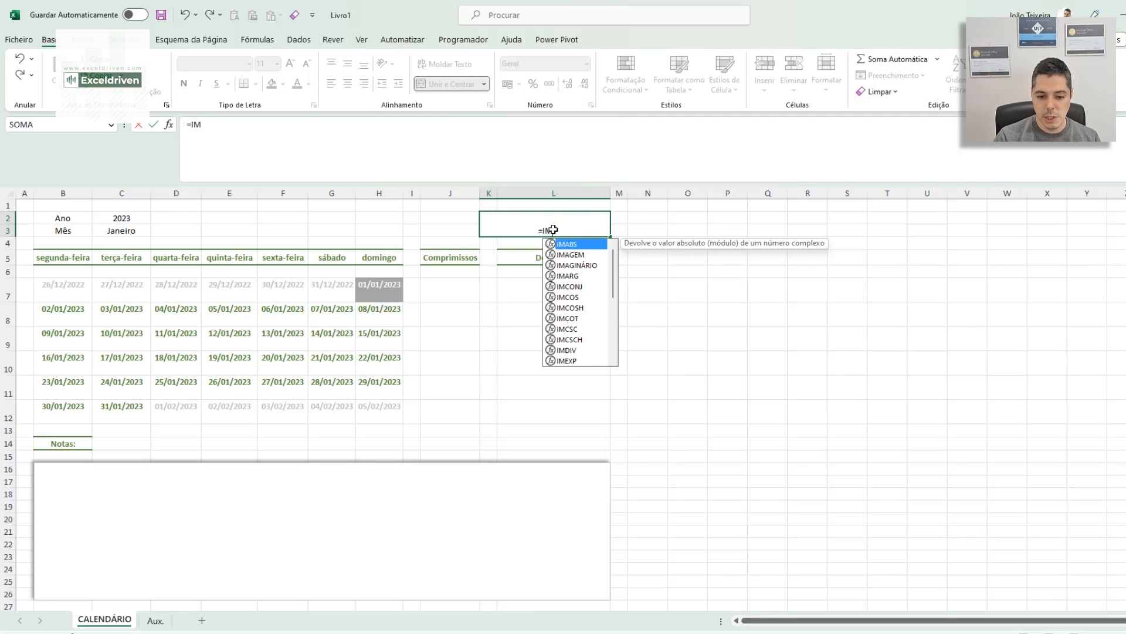
key("Return")
type("0")
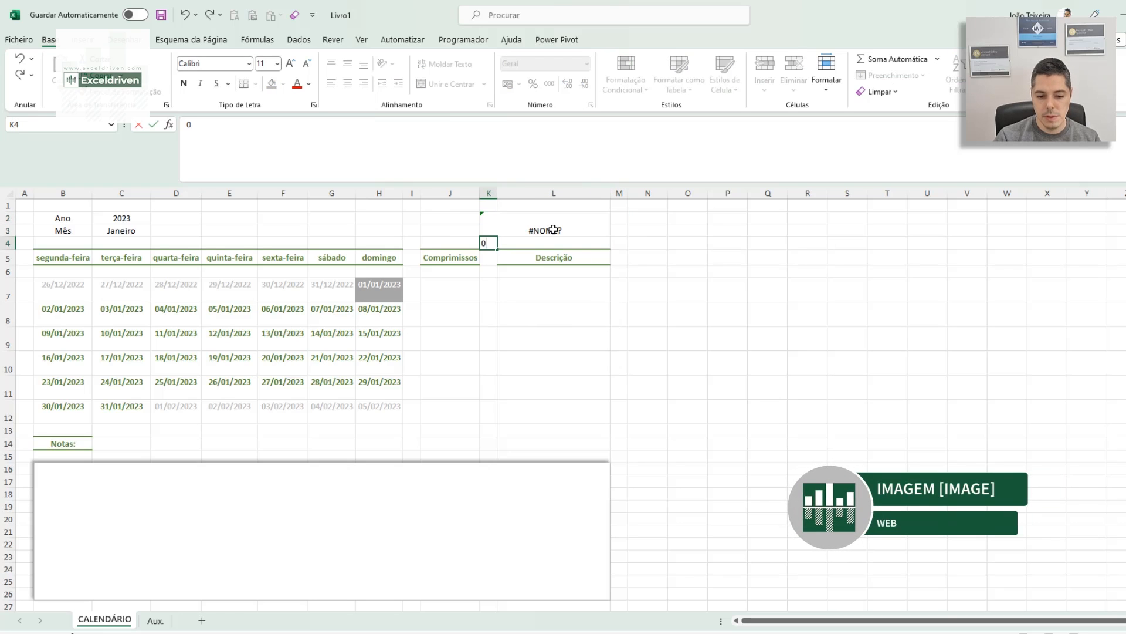
key("Escape")
- Enter the formula =IMAGEM(link_imagem) in the merged cell K2:L3 to show the linked image
left_click(554, 229)
type("=")
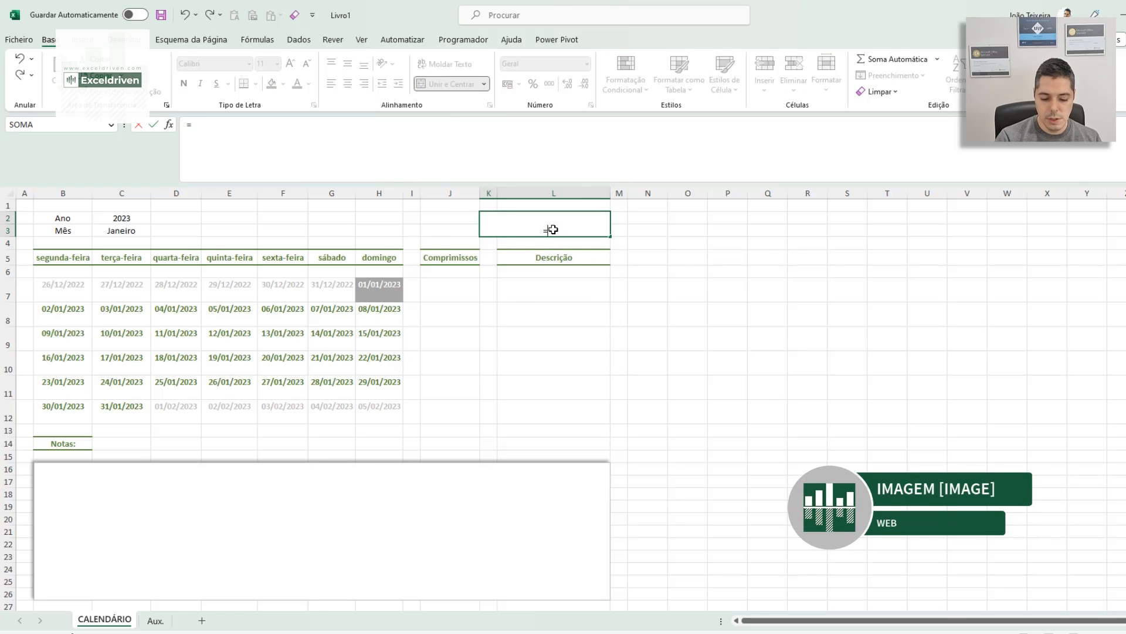
type("Imagem")
key("Tab")
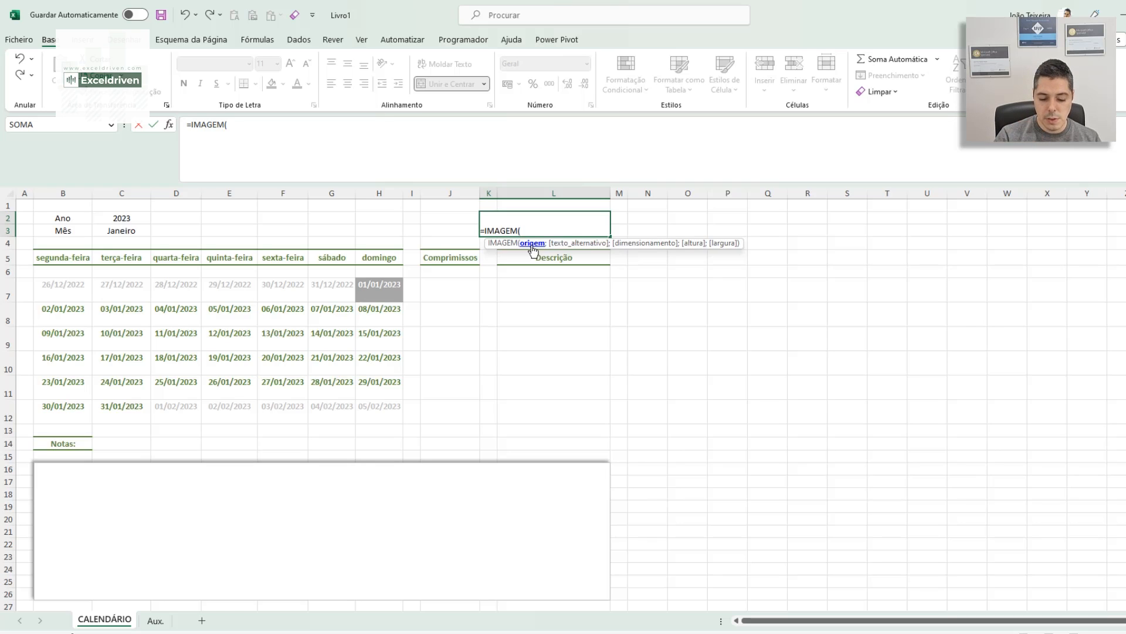
type("lin")
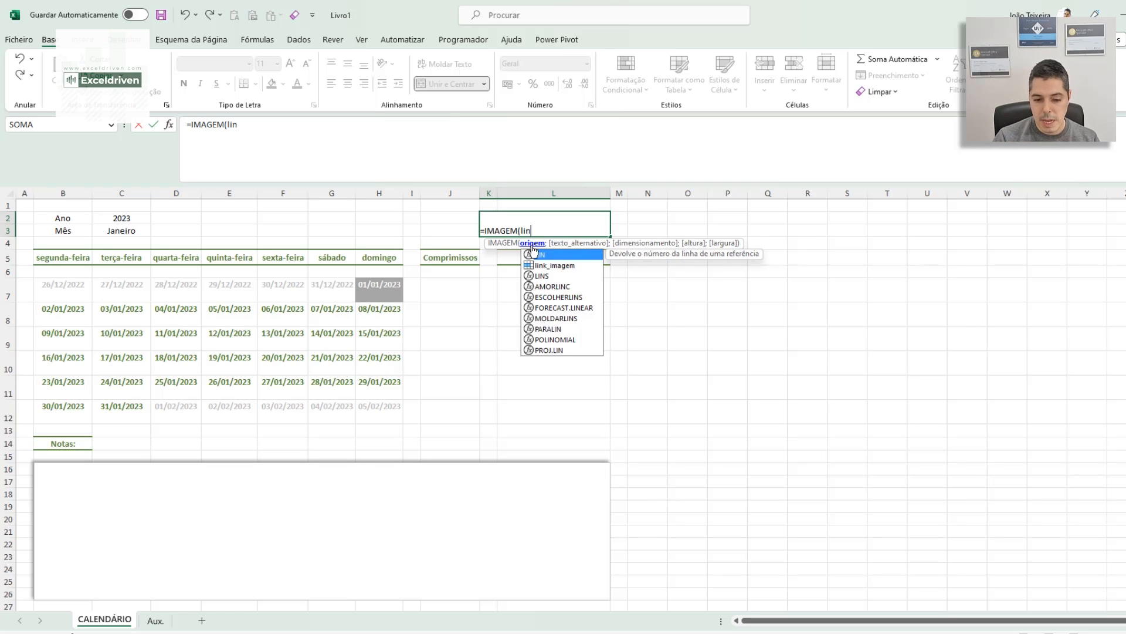
key("Down")
key("Tab")
type(";")
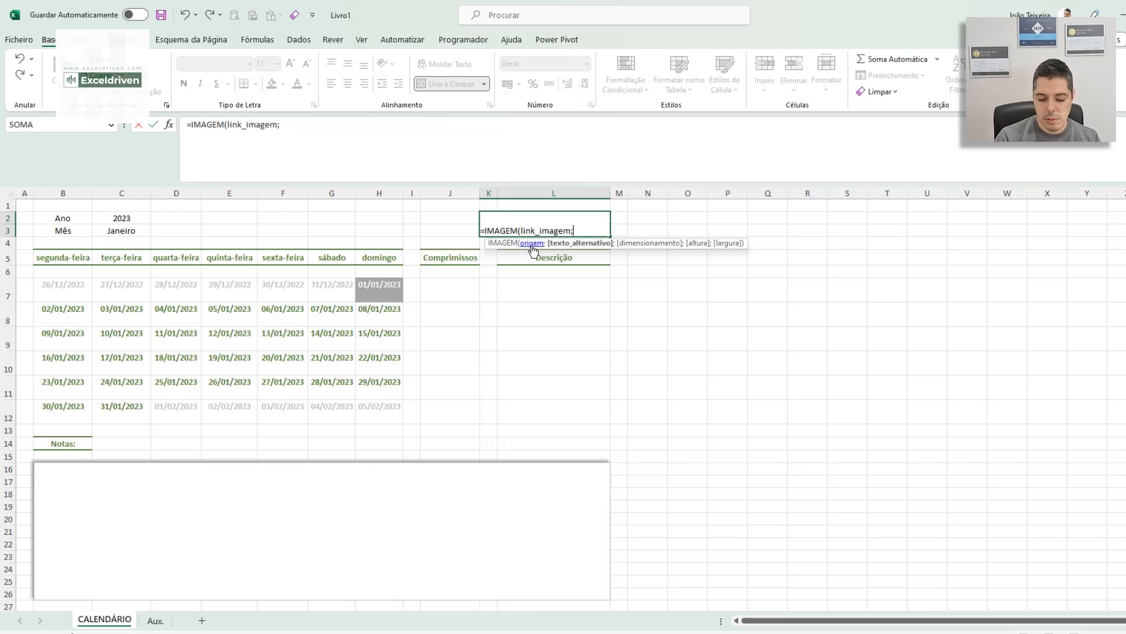
type(";")
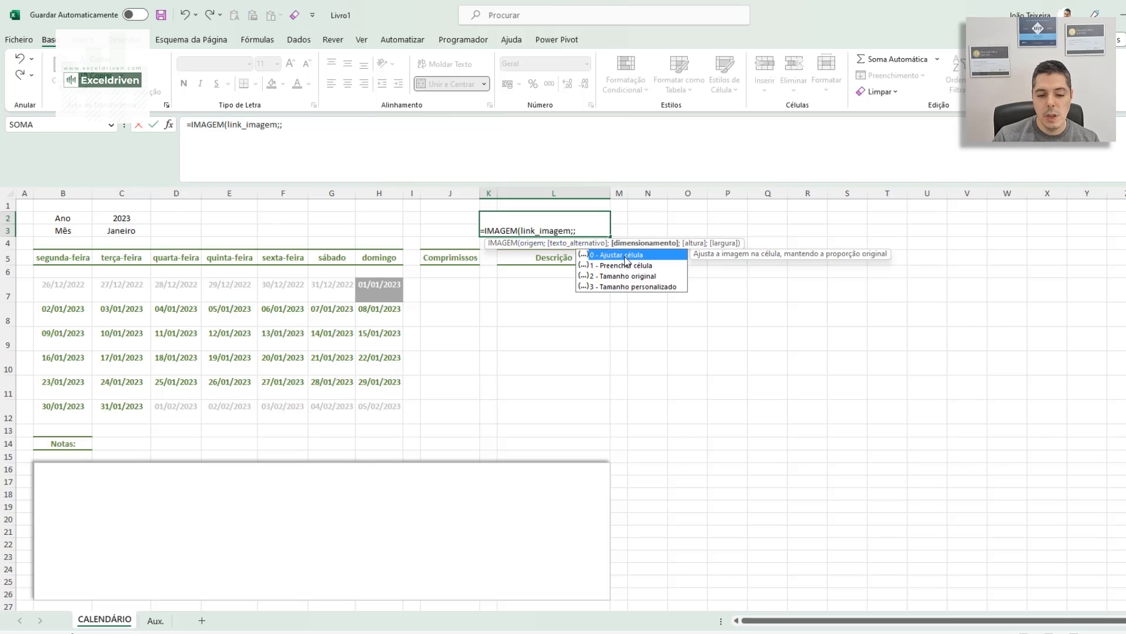
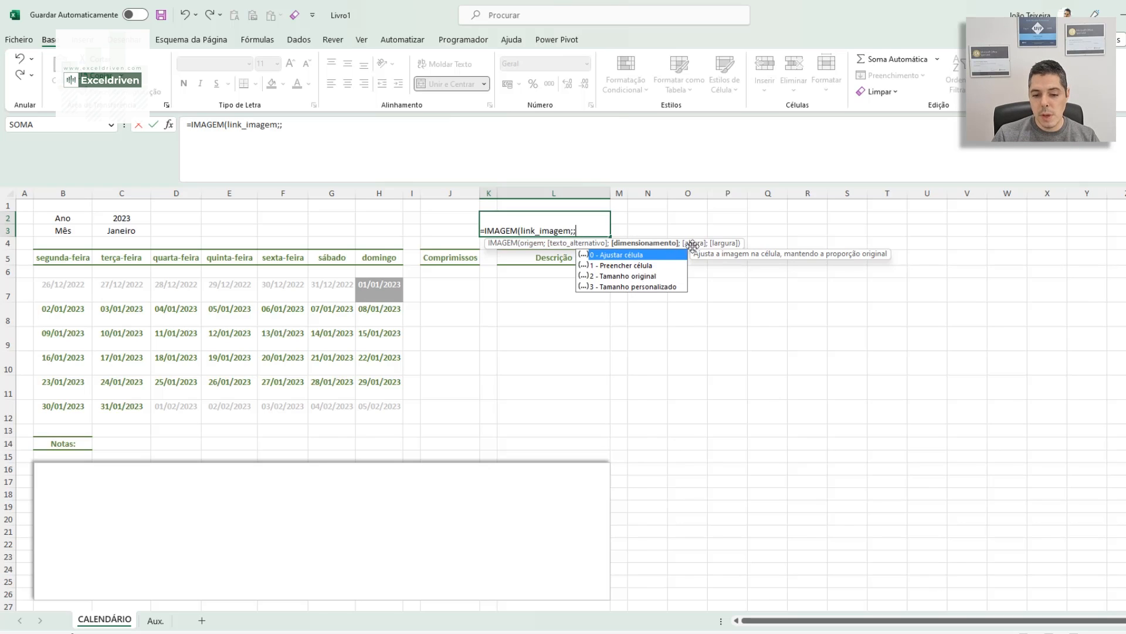
key("BackSpace")
key("BackSpace")
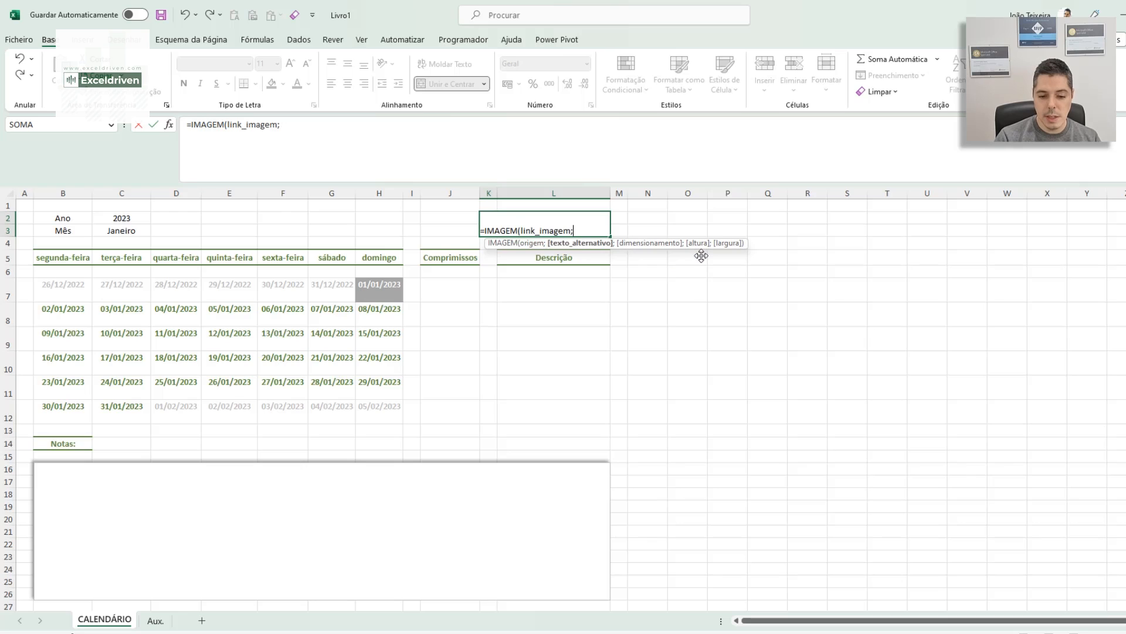
type(")")
key("Return")
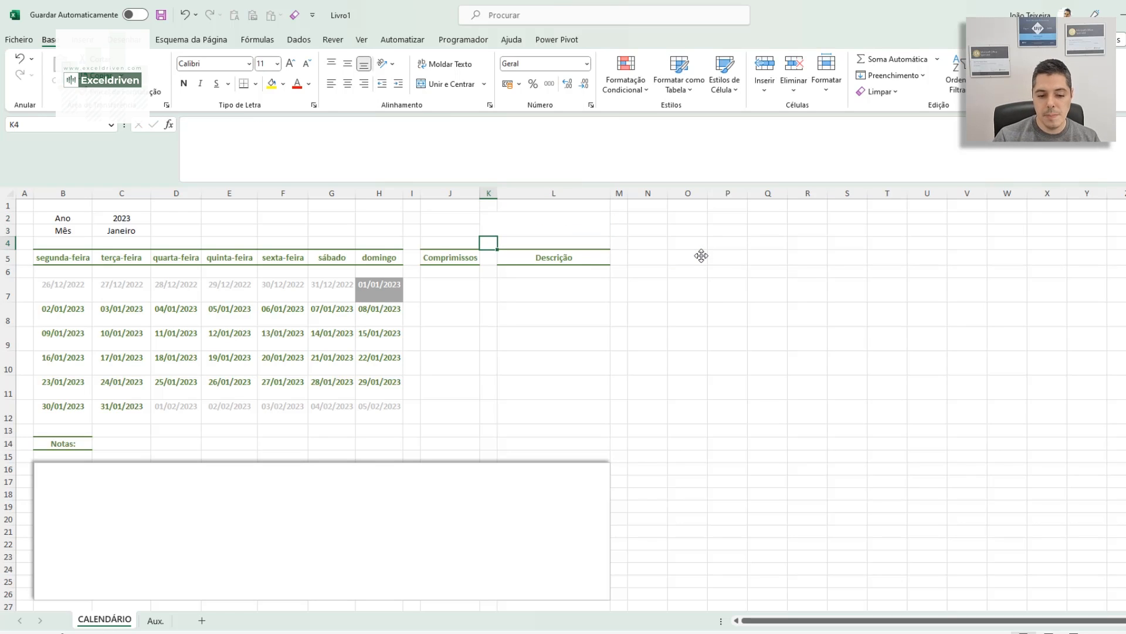
- Fill the merged image cell K2:L3 with the darkest green theme shade
left_click(575, 225)
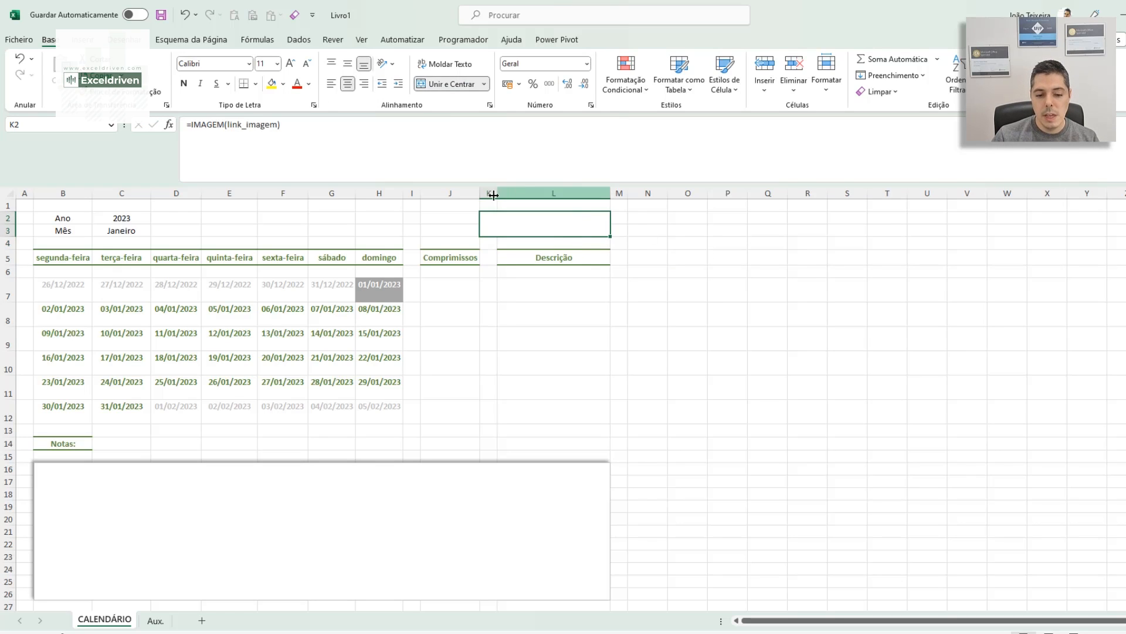
left_click(283, 84)
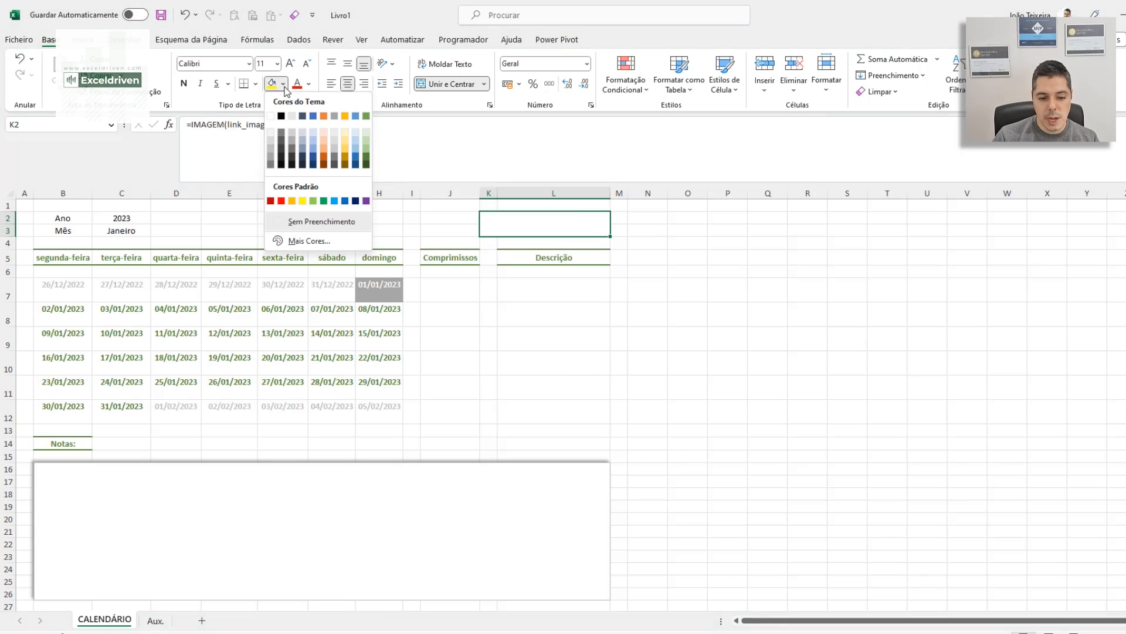
left_click(366, 163)
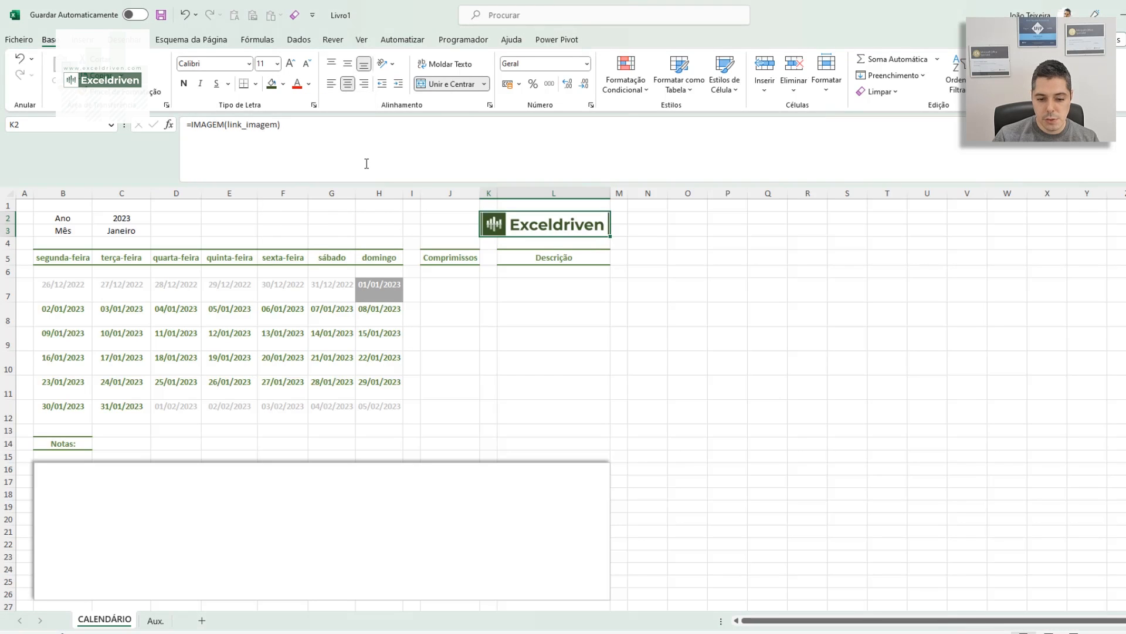
- Narrow column L slightly so the image cell fits the logo more closely
left_click(711, 252)
left_click_drag(607, 199, 603, 196)
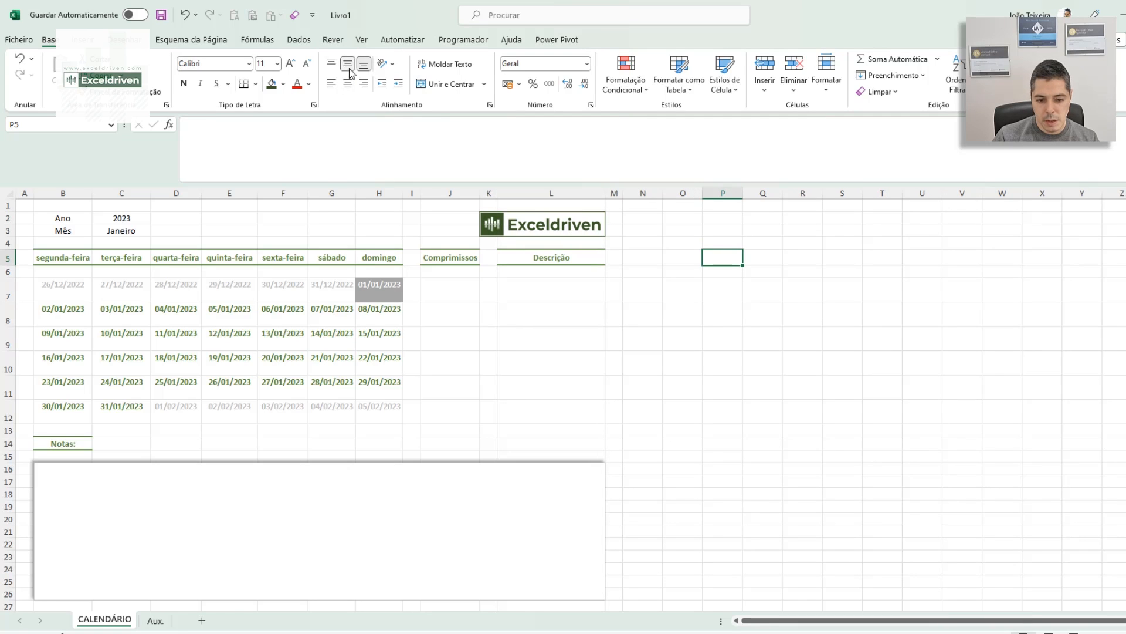
left_click(664, 299)
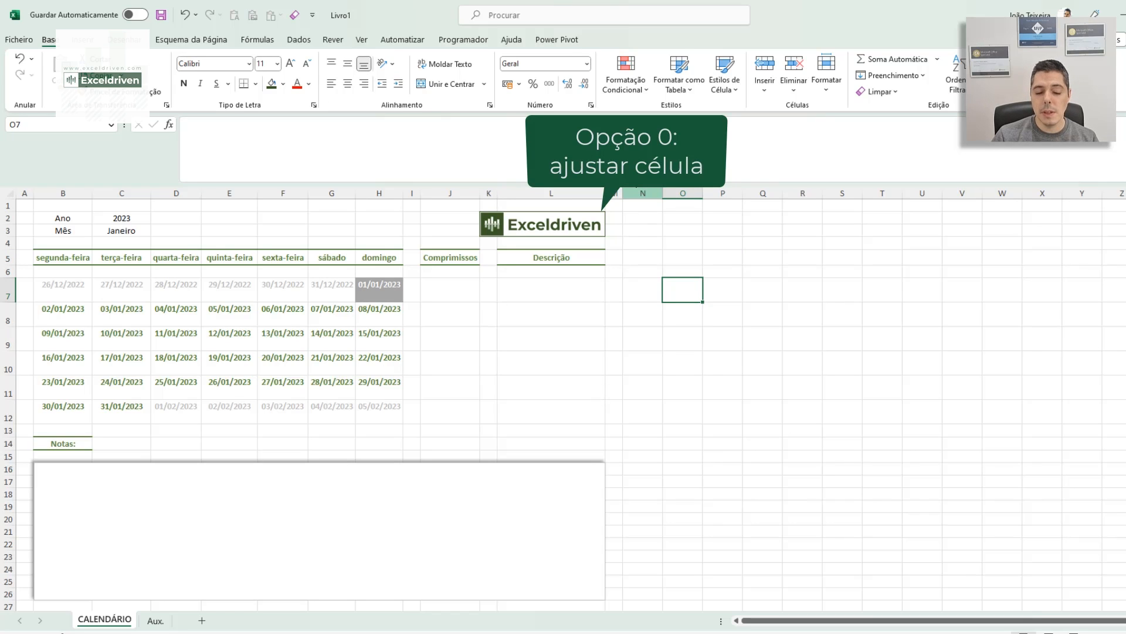
- Hide all columns from N through the last column of the sheet
left_click(637, 189)
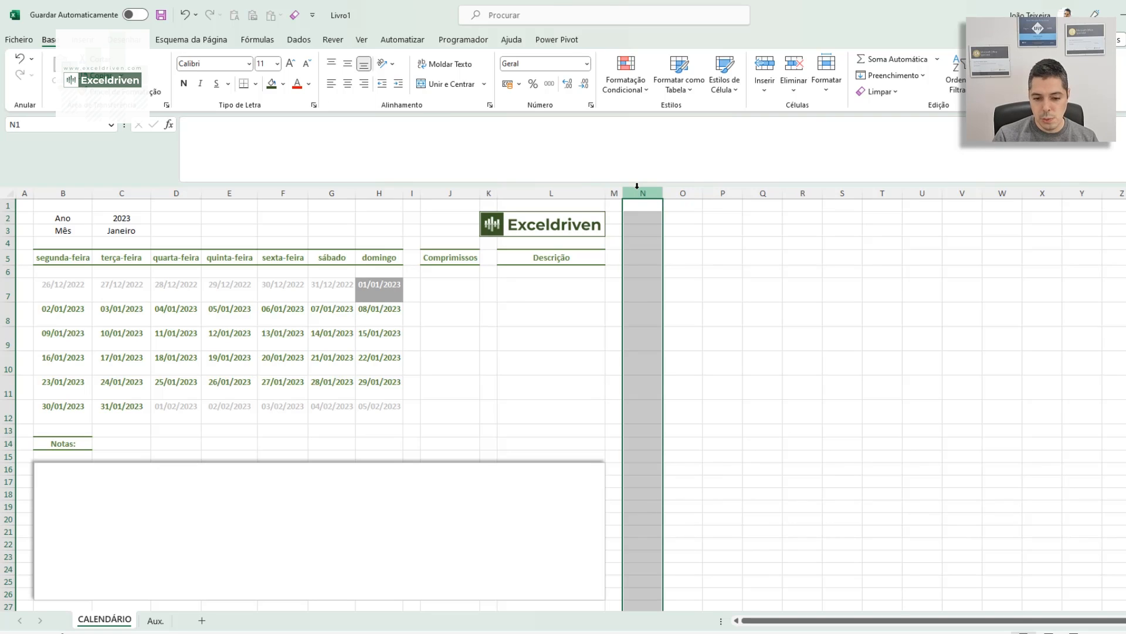
key("ctrl+shift+Right")
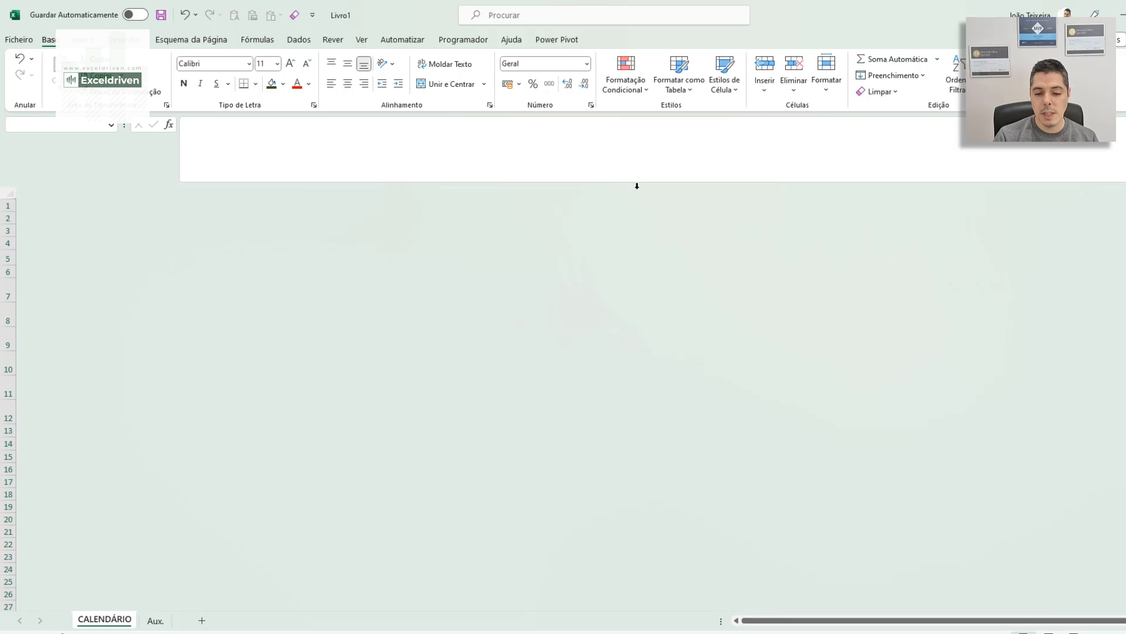
right_click(637, 188)
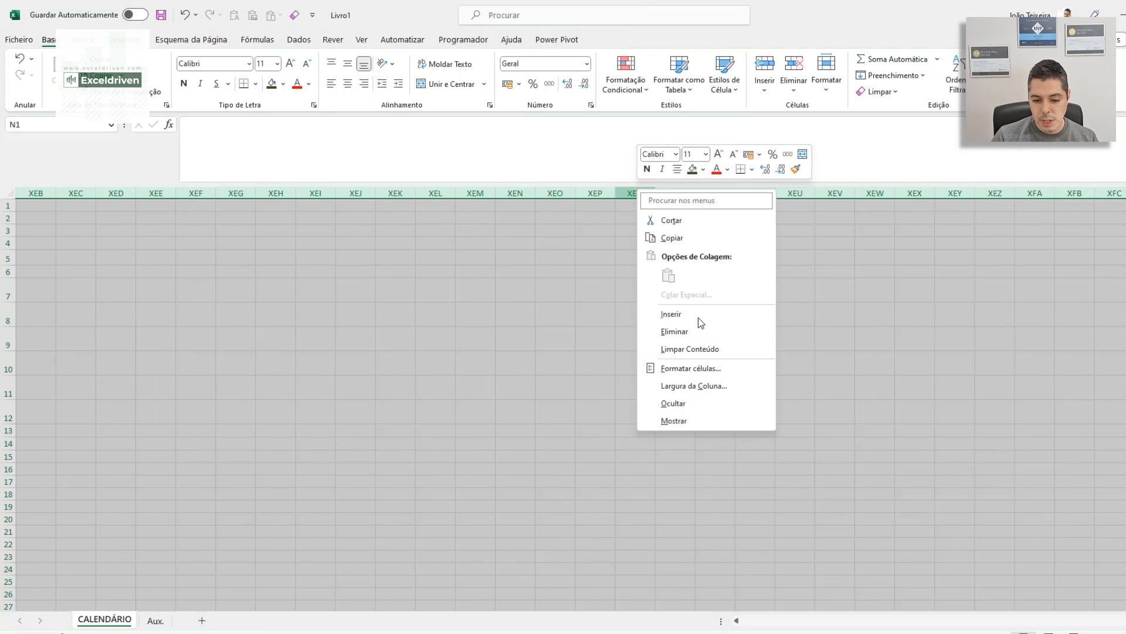
left_click(688, 406)
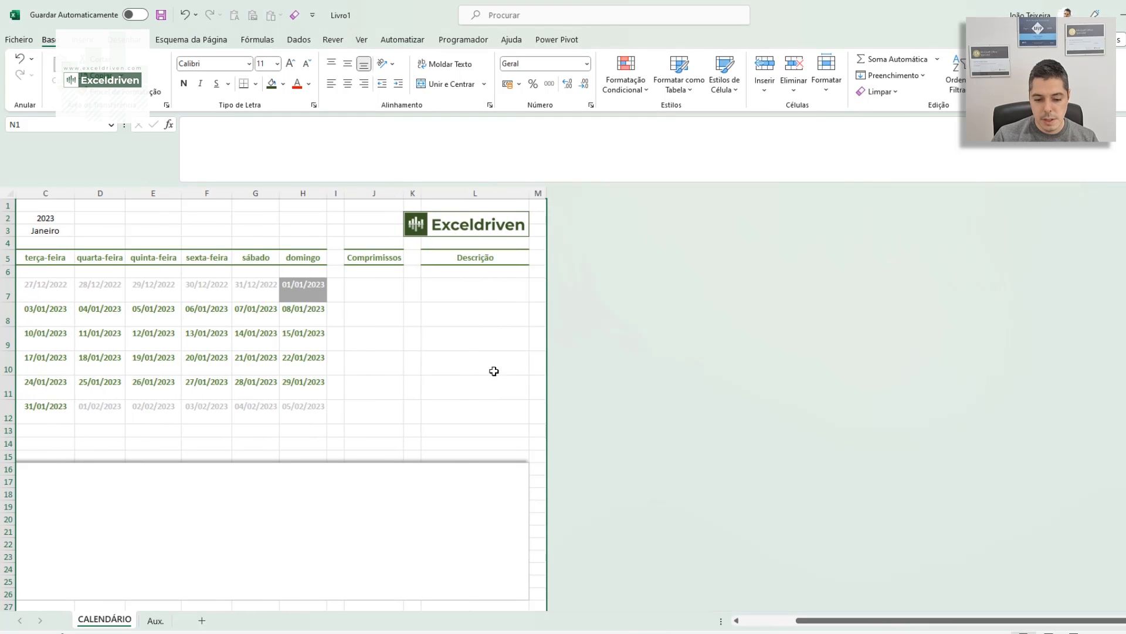
- Hide all rows from 28 down to the last row of the sheet
scroll(523, 326, "down", 3)
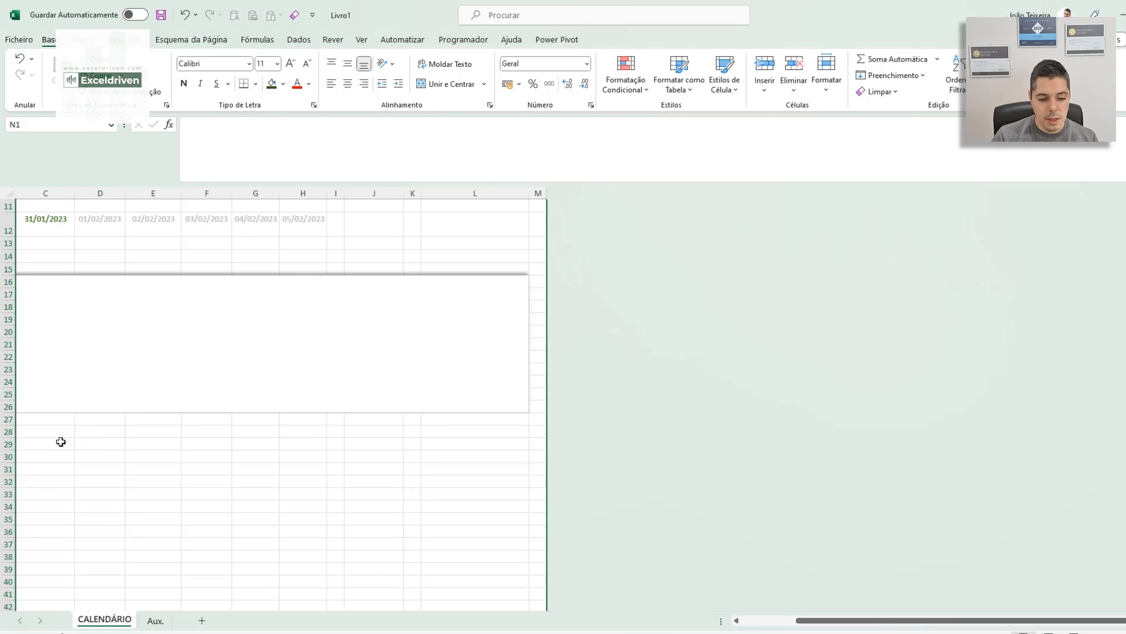
left_click(4, 431)
key("ctrl+shift+Down")
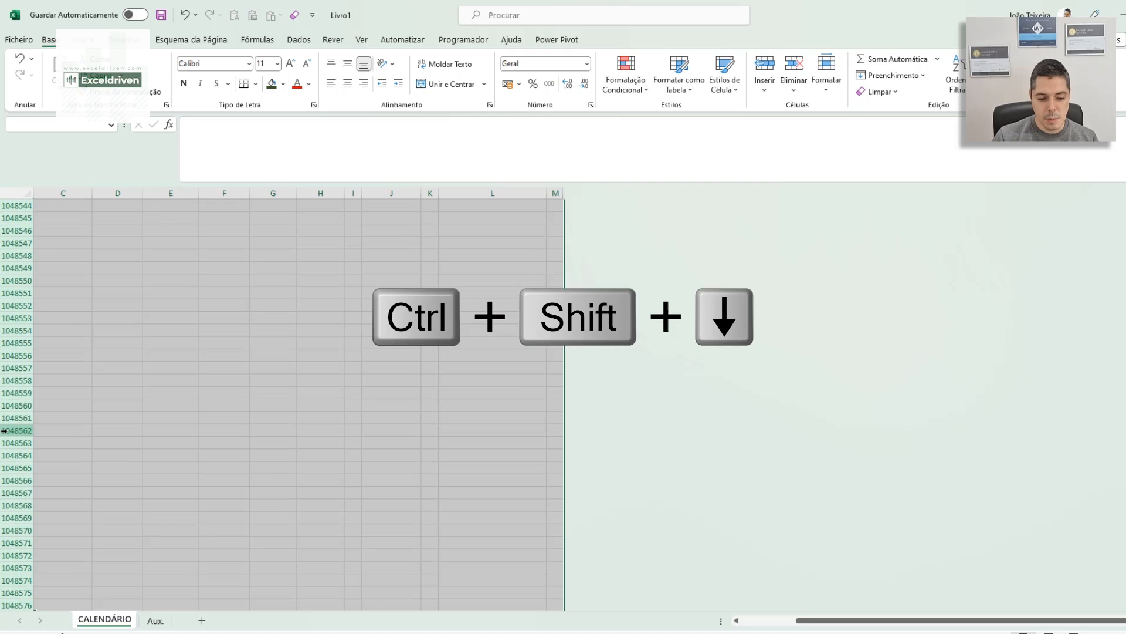
right_click(13, 433)
left_click(64, 400)
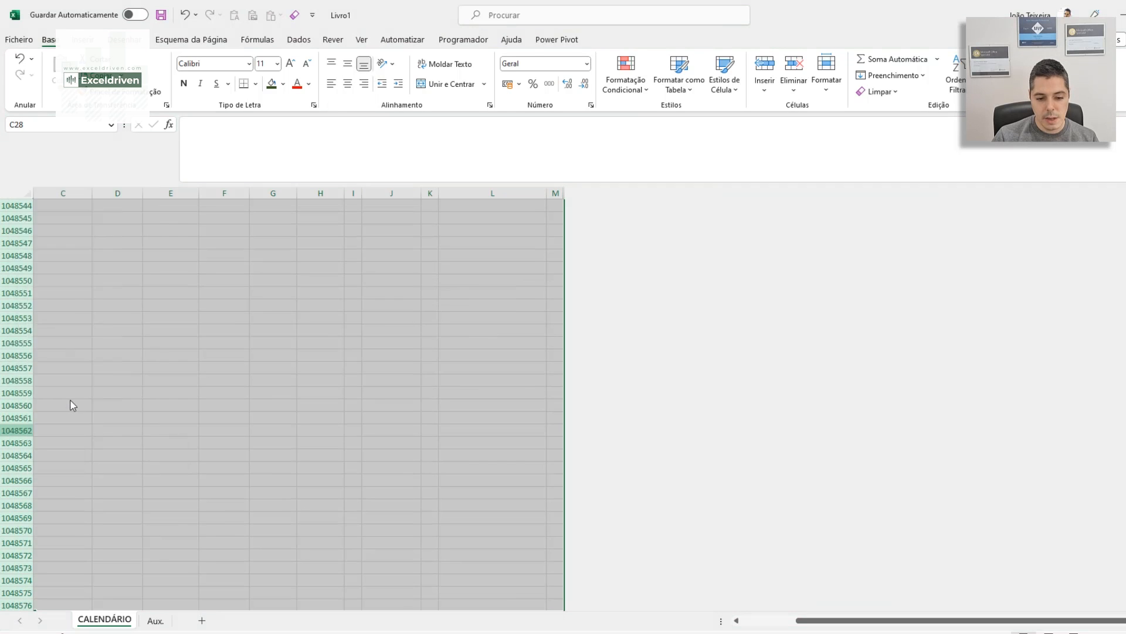
- Turn off the gridlines on the CALENDÁRIO sheet
scroll(491, 364, "up", 2)
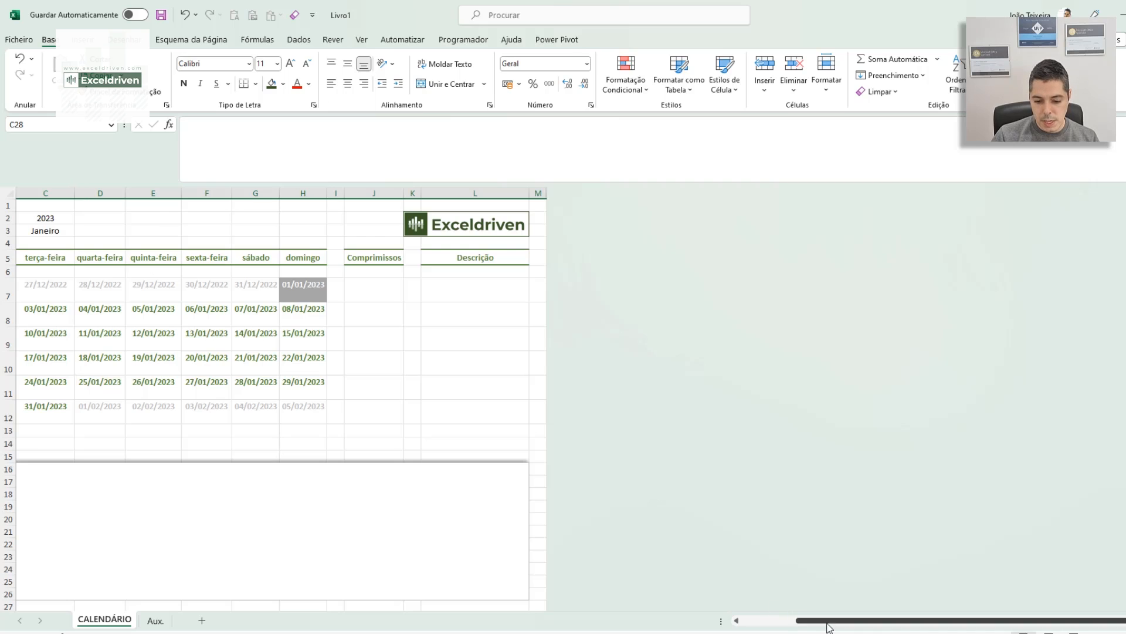
left_click_drag(827, 626, 773, 626)
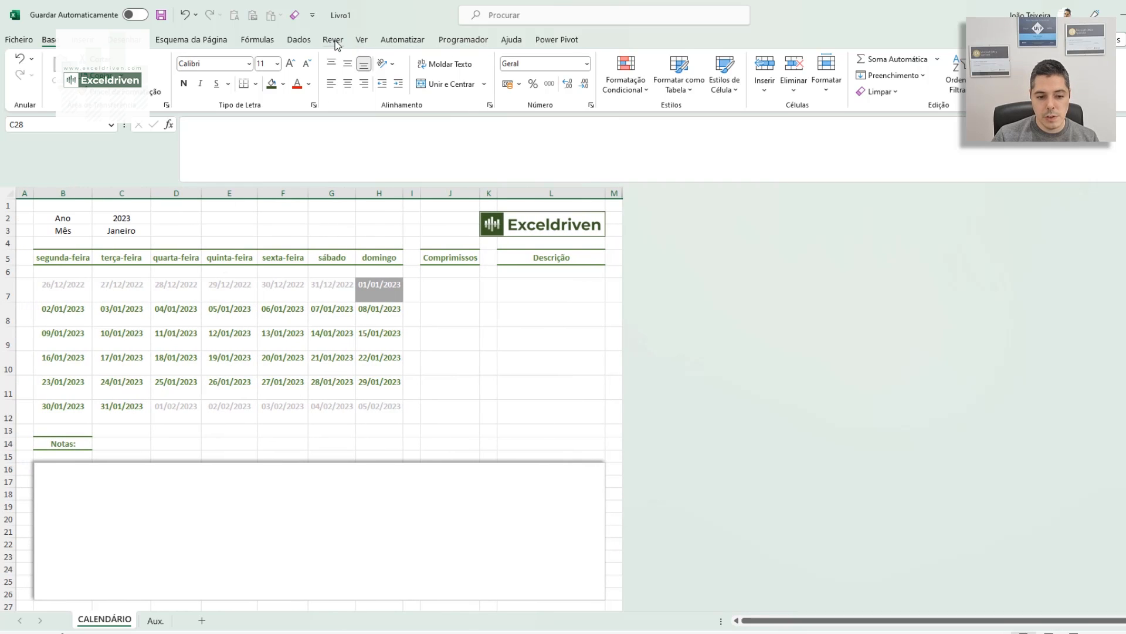
left_click(361, 41)
left_click(441, 86)
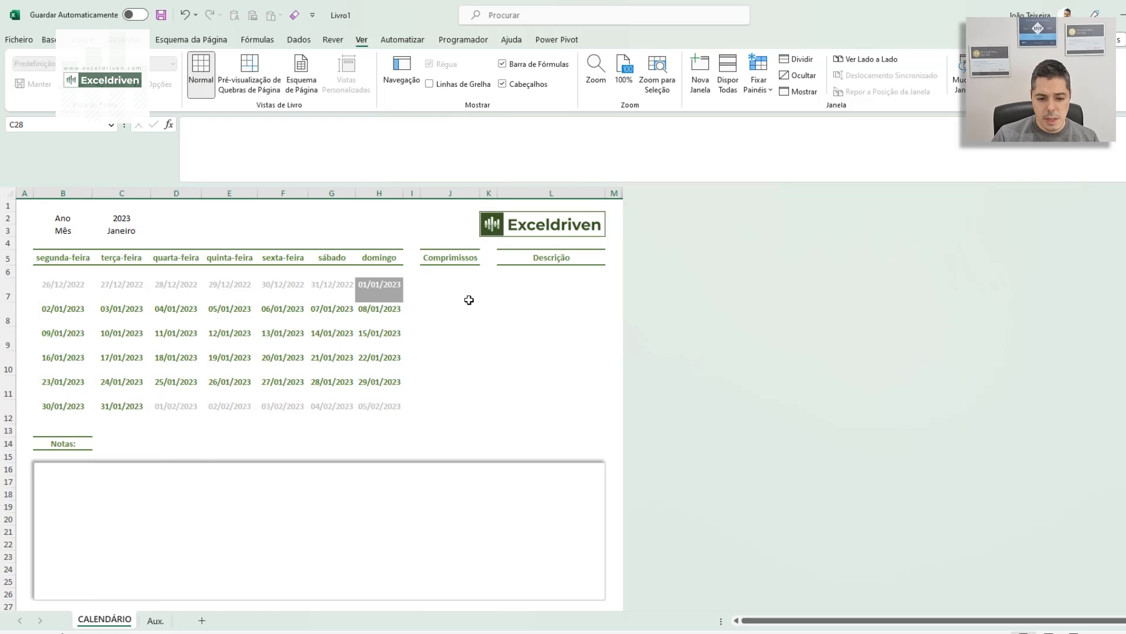
- Give J7:J12 and L7:L12 horizontal borders above, between and below the cells, using the finest line style
left_click_drag(439, 287, 450, 408)
left_click_drag(537, 290, 549, 407)
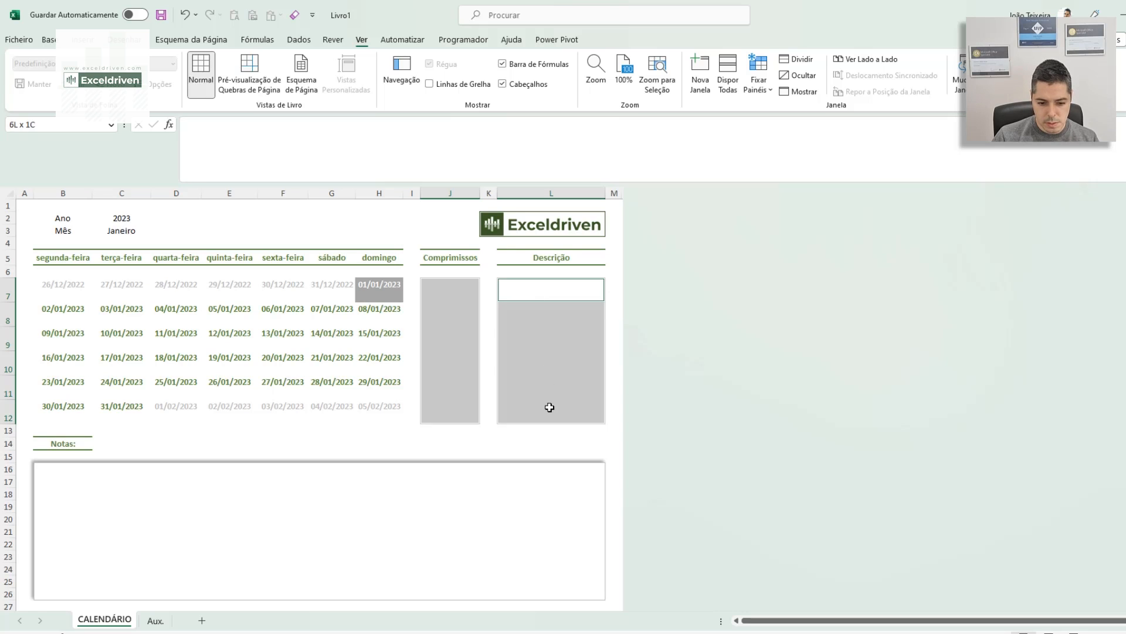
left_click(49, 40)
left_click(489, 105)
left_click(785, 129)
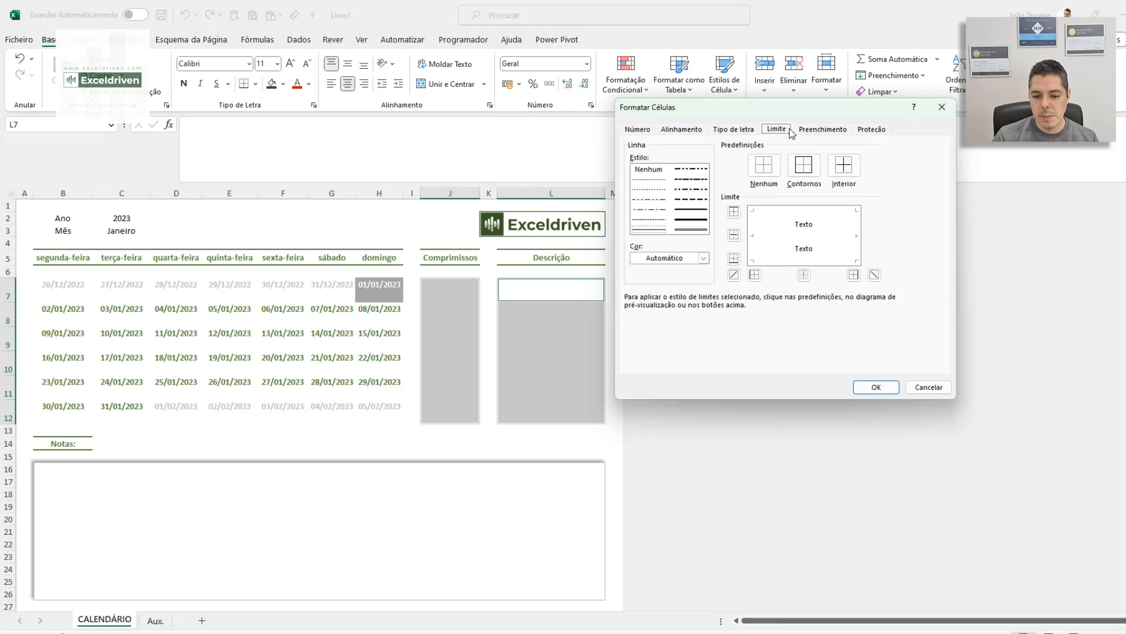
left_click(649, 180)
left_click(766, 236)
left_click(774, 225)
left_click(781, 226)
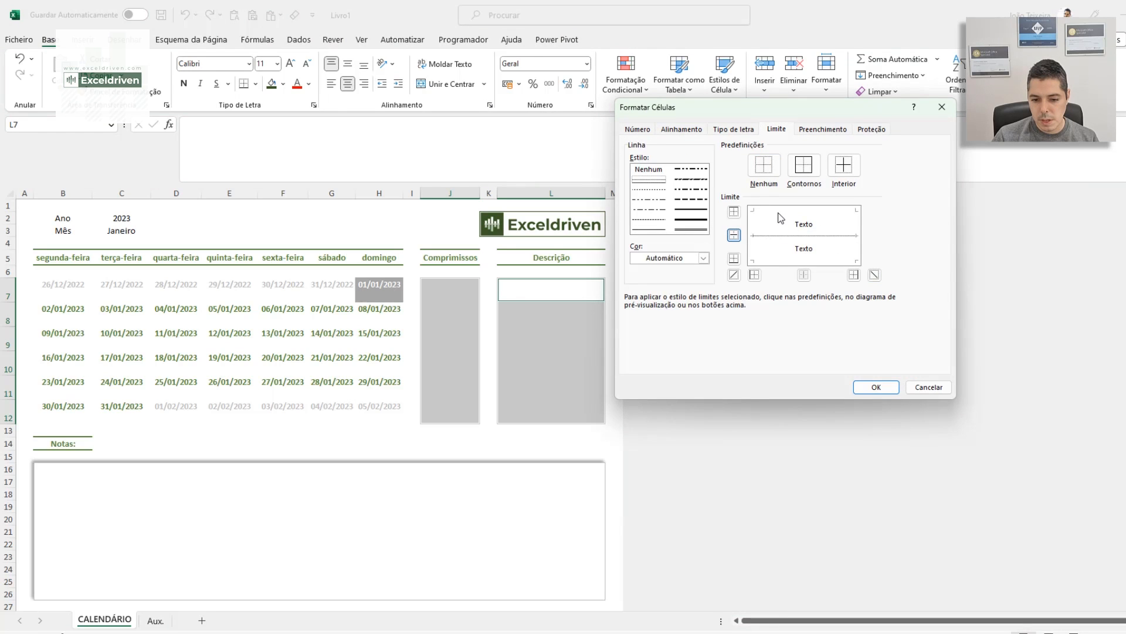
left_click(784, 210)
left_click(784, 260)
left_click(876, 387)
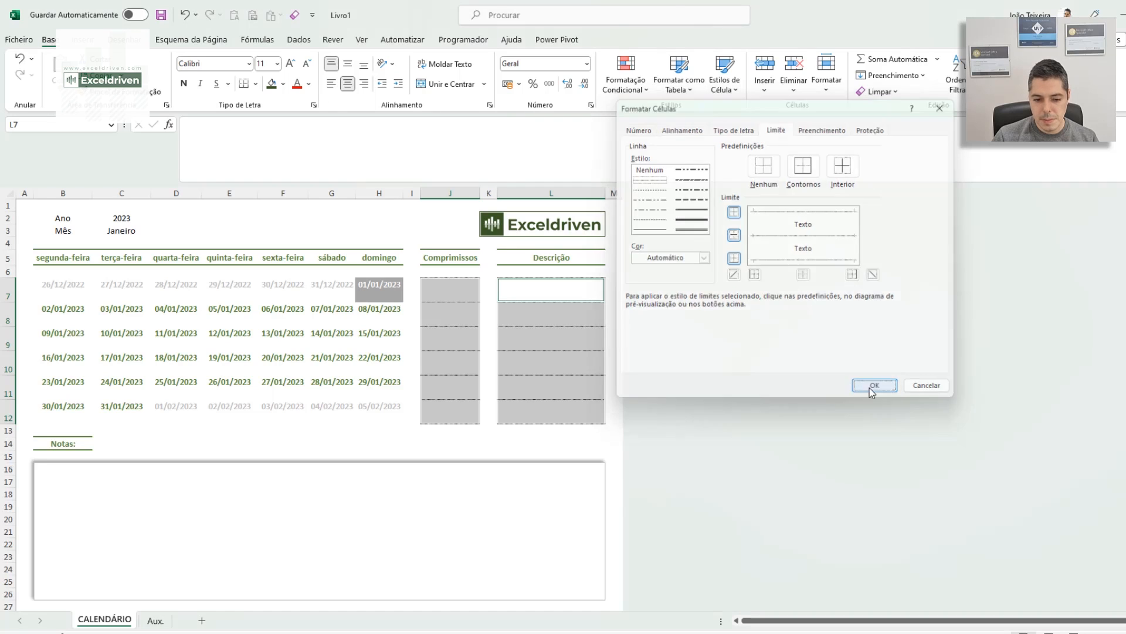
left_click(586, 317)
left_click(468, 289)
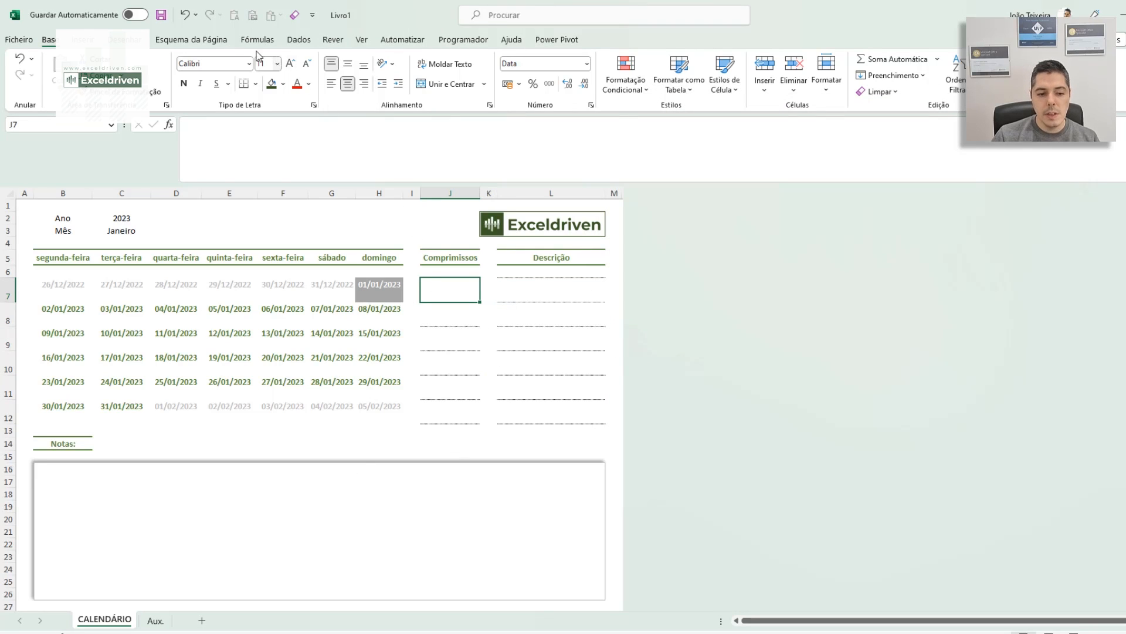
- Set the print area to A1:M27 in the page setup
left_click(216, 39)
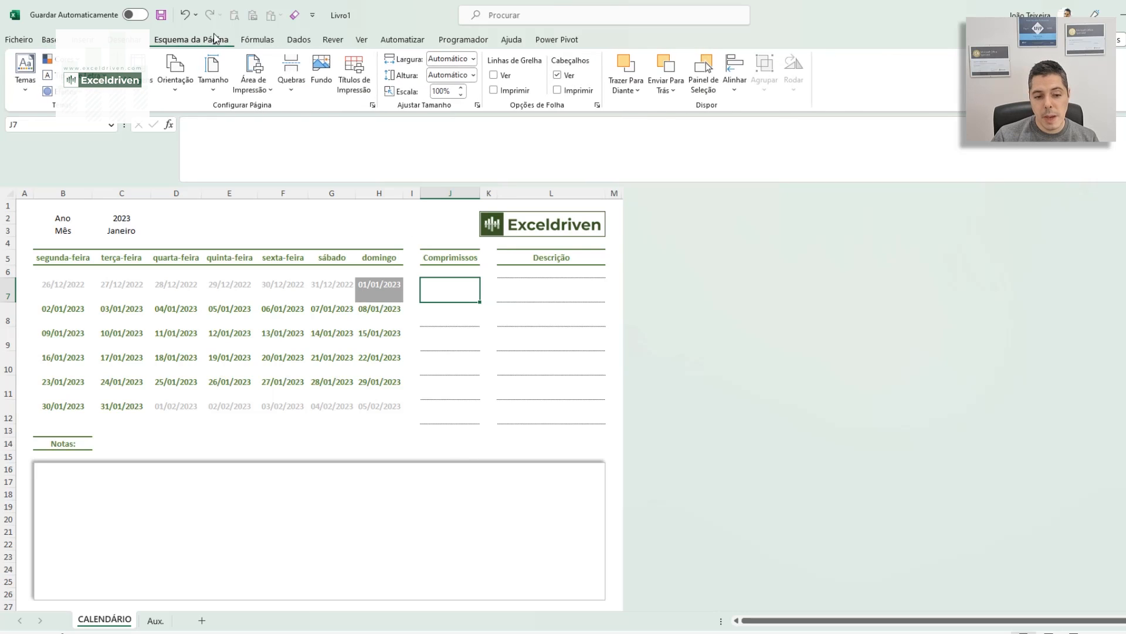
left_click(372, 106)
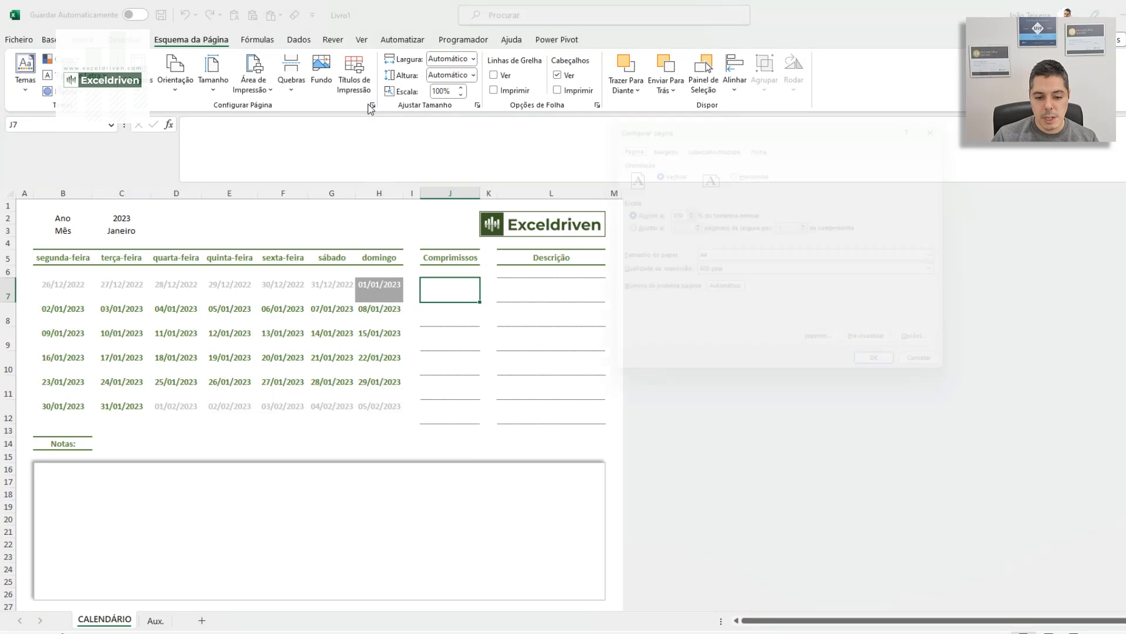
left_click(761, 139)
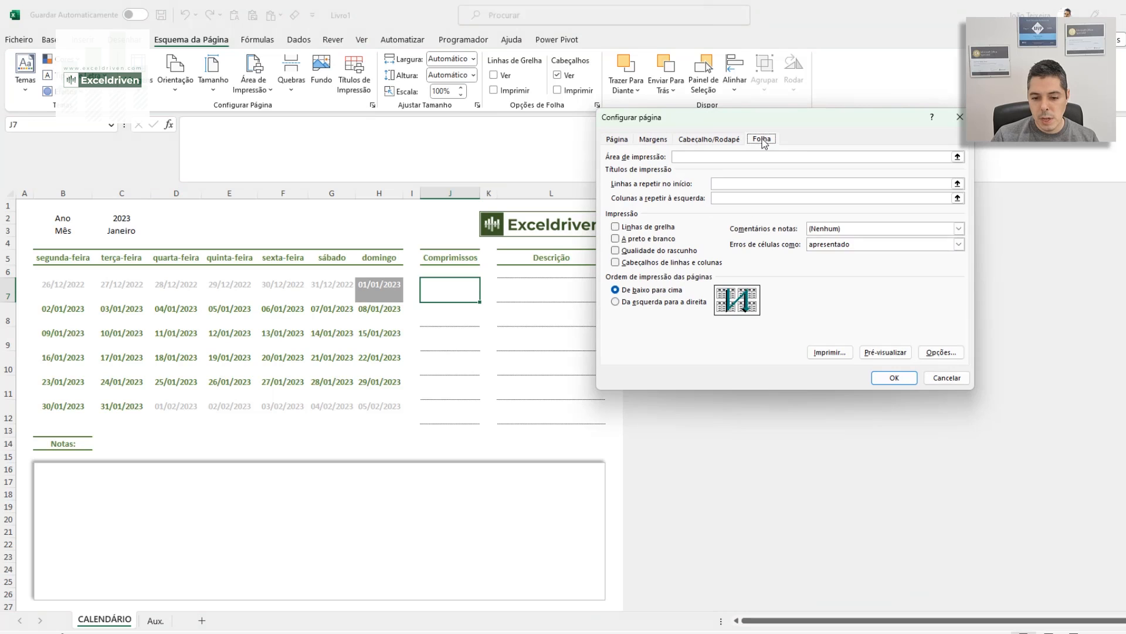
left_click(962, 157)
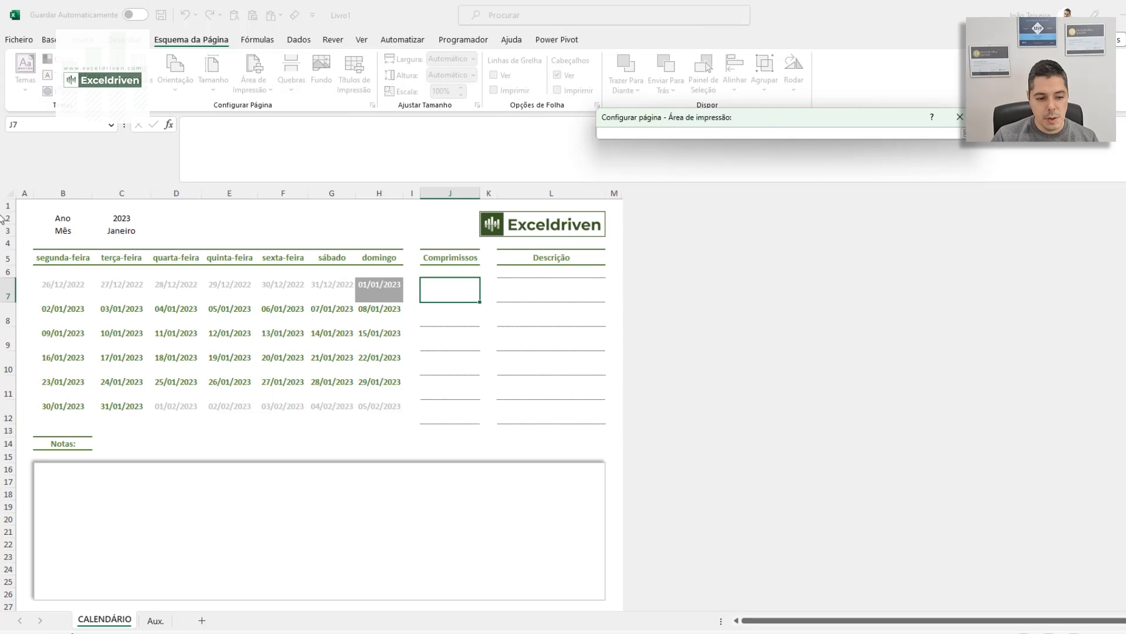
left_click_drag(24, 204, 610, 610)
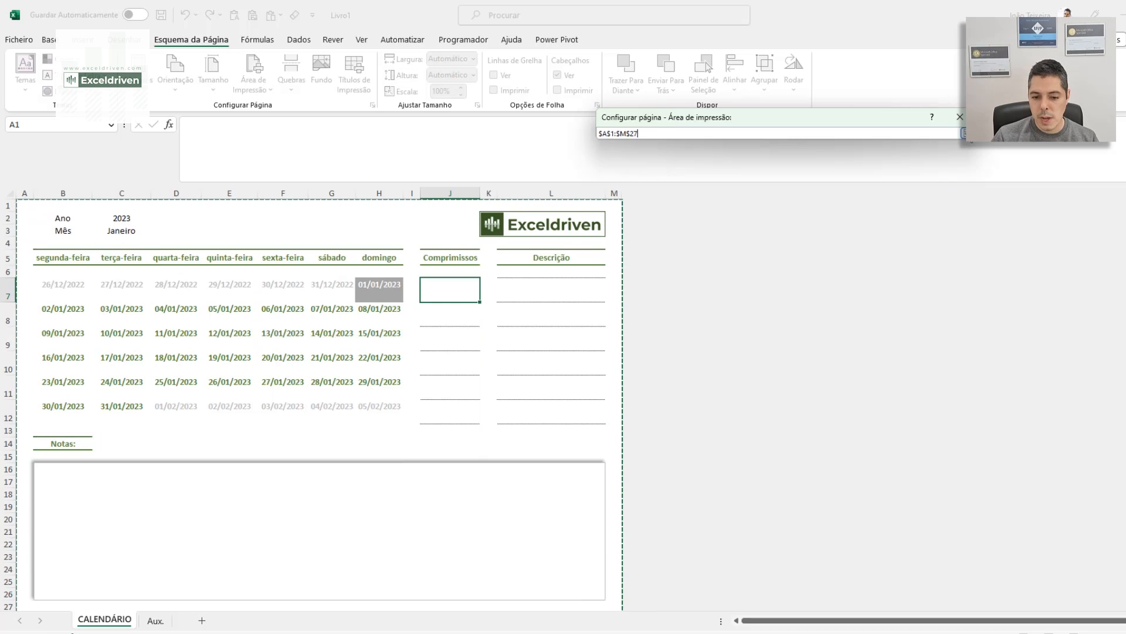
left_click(964, 133)
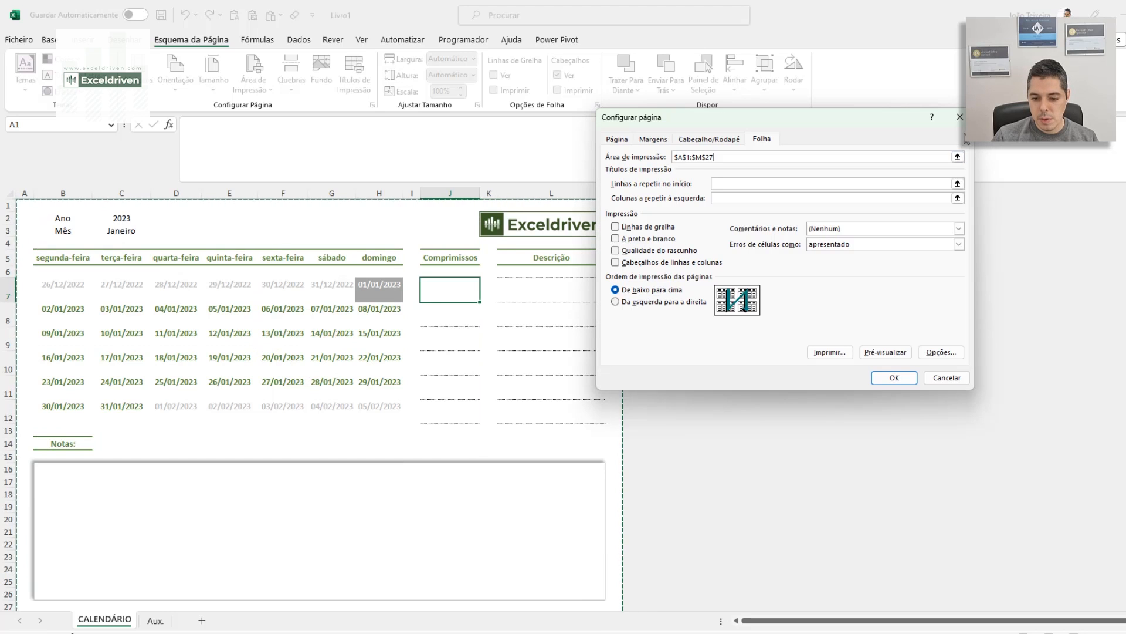
- Set the page orientation to horizontal and scale the printout to fit 1 page wide by 1 page long
left_click(617, 139)
left_click(731, 169)
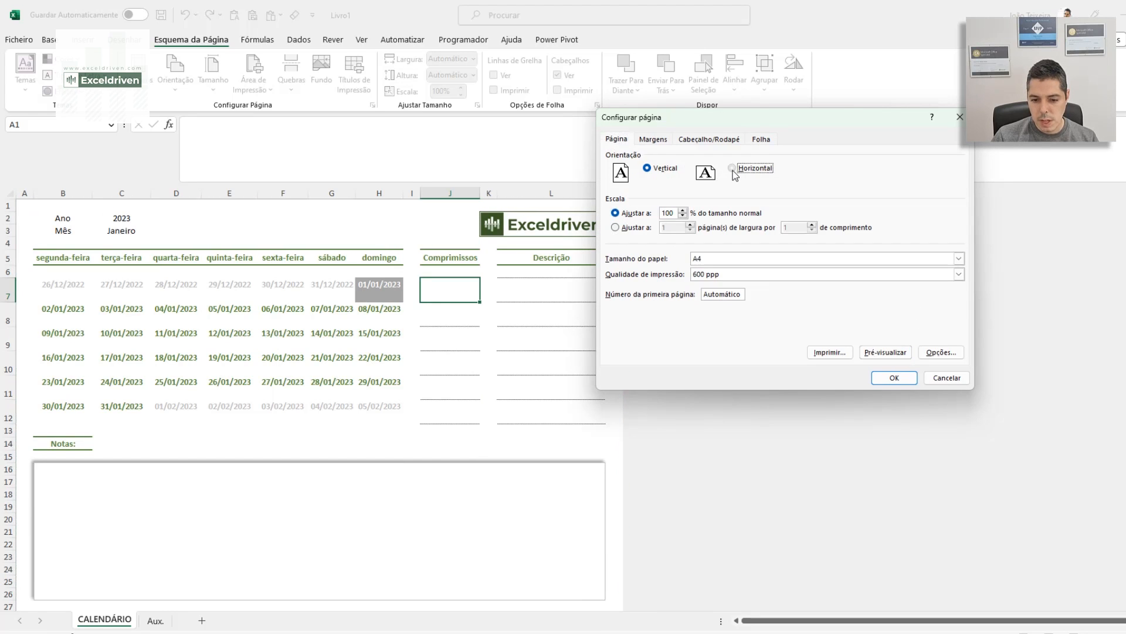
left_click(615, 228)
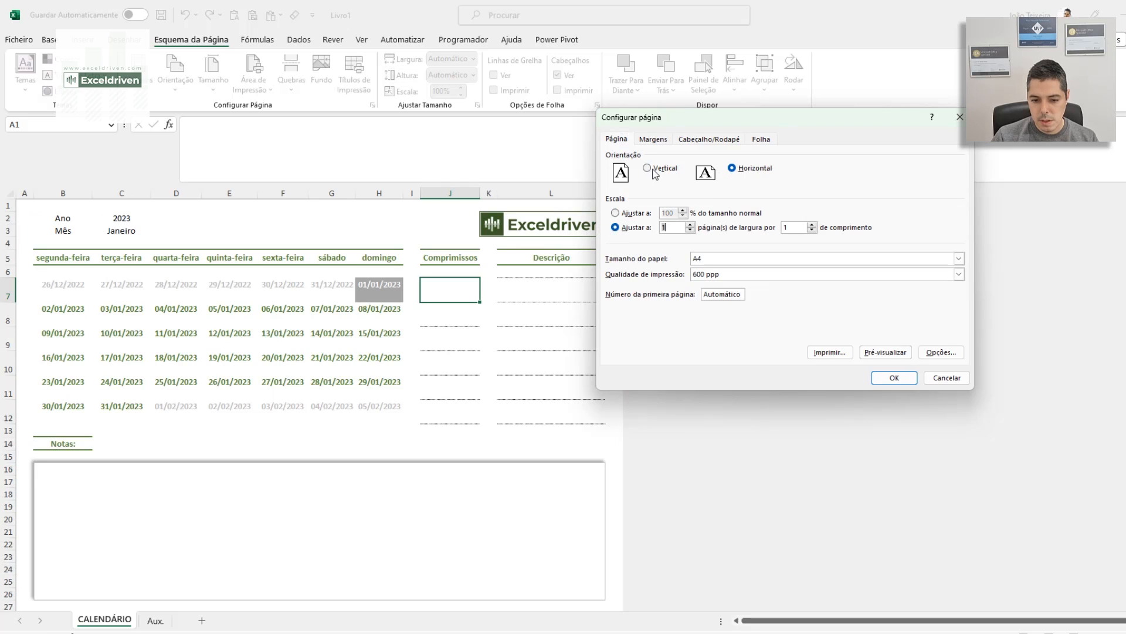
- Center the printout on the page both horizontally and vertically, then check it in the print preview and return to the sheet
left_click(653, 139)
left_click(640, 313)
left_click(634, 324)
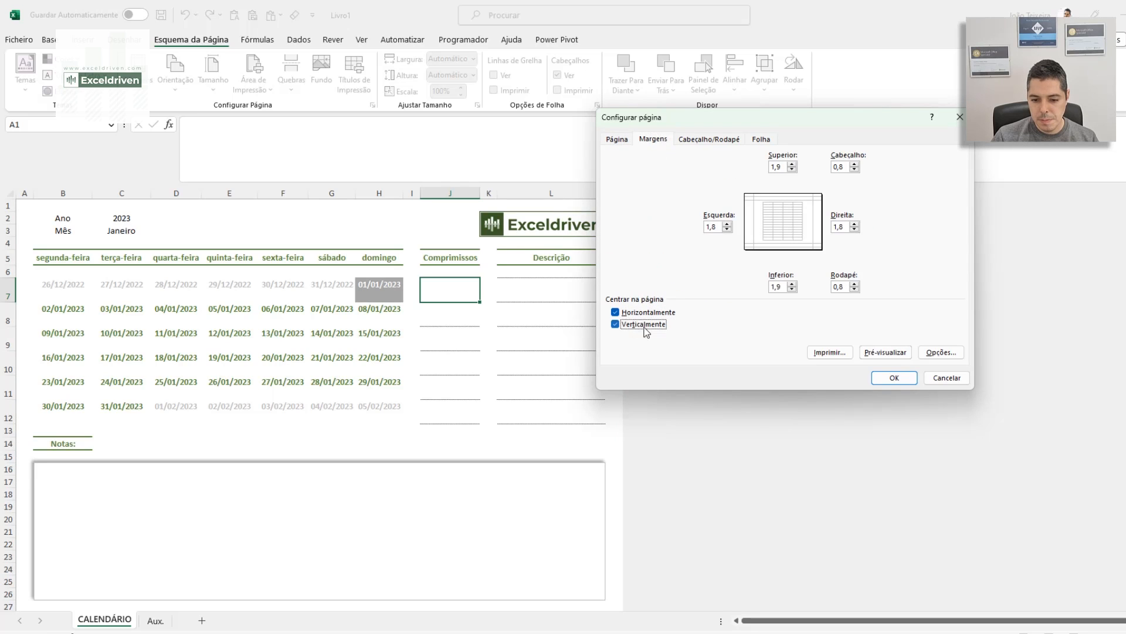
left_click(908, 354)
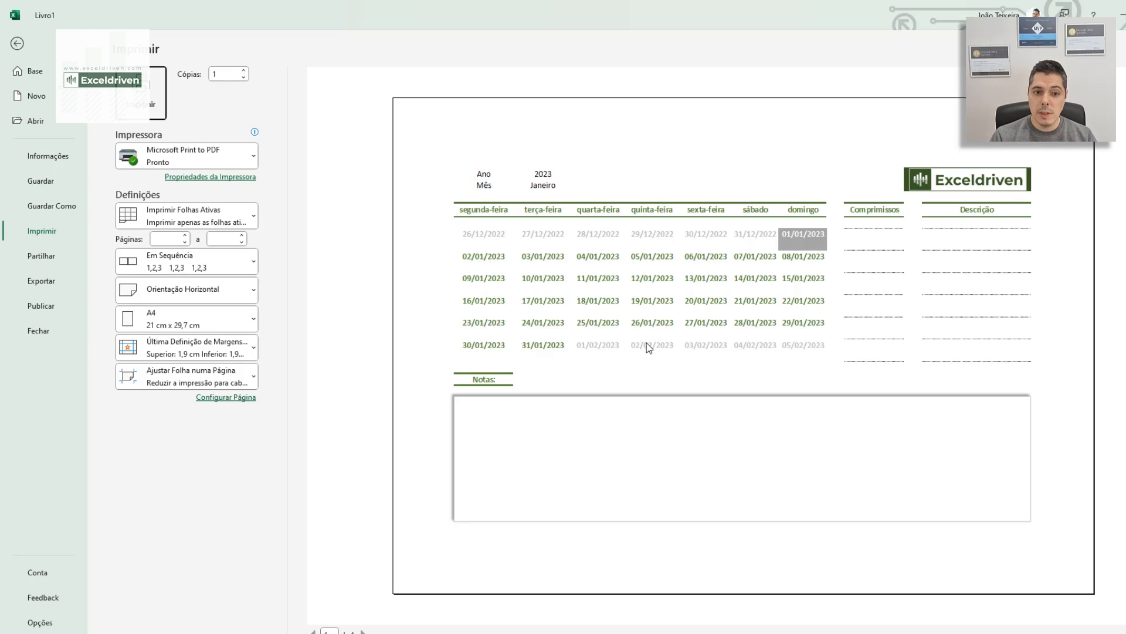
left_click(12, 47)
- Change the calendar month in C3 to Agosto
left_click(137, 231)
left_click(157, 230)
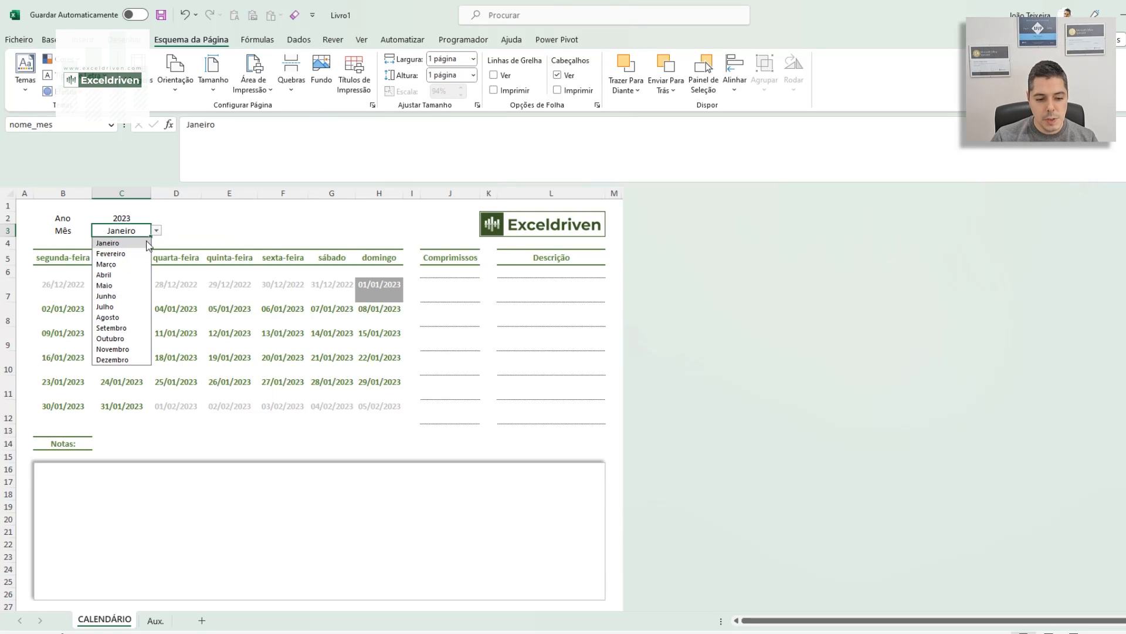
left_click(127, 318)
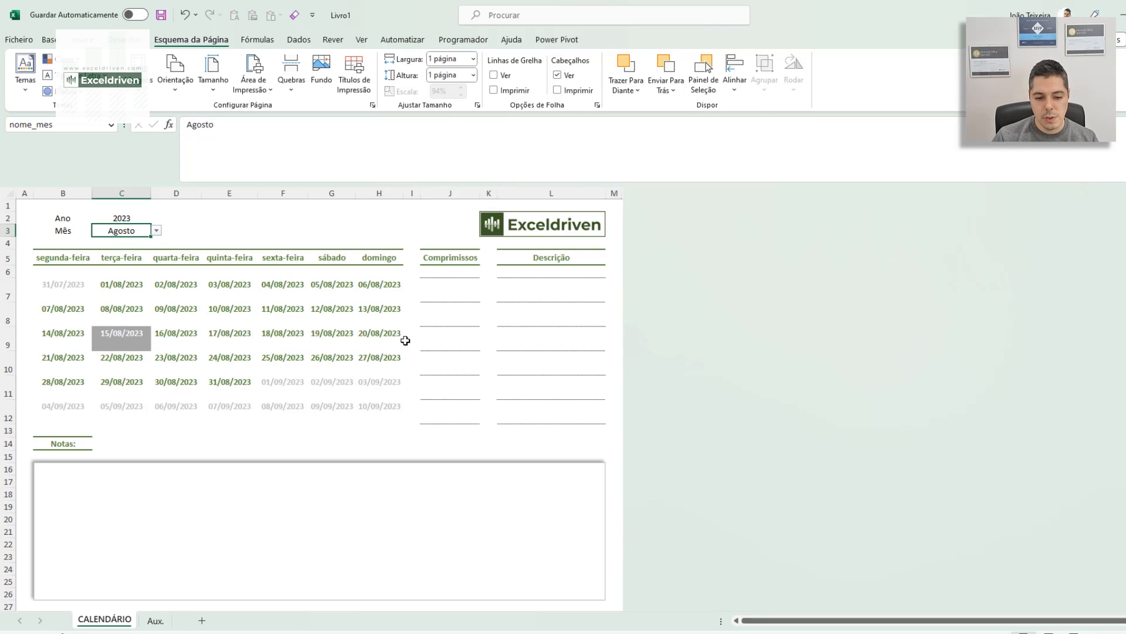
- Enter the date 19/8 in J7 as the first appointment and select its description cell L7
left_click(450, 293)
type("1")
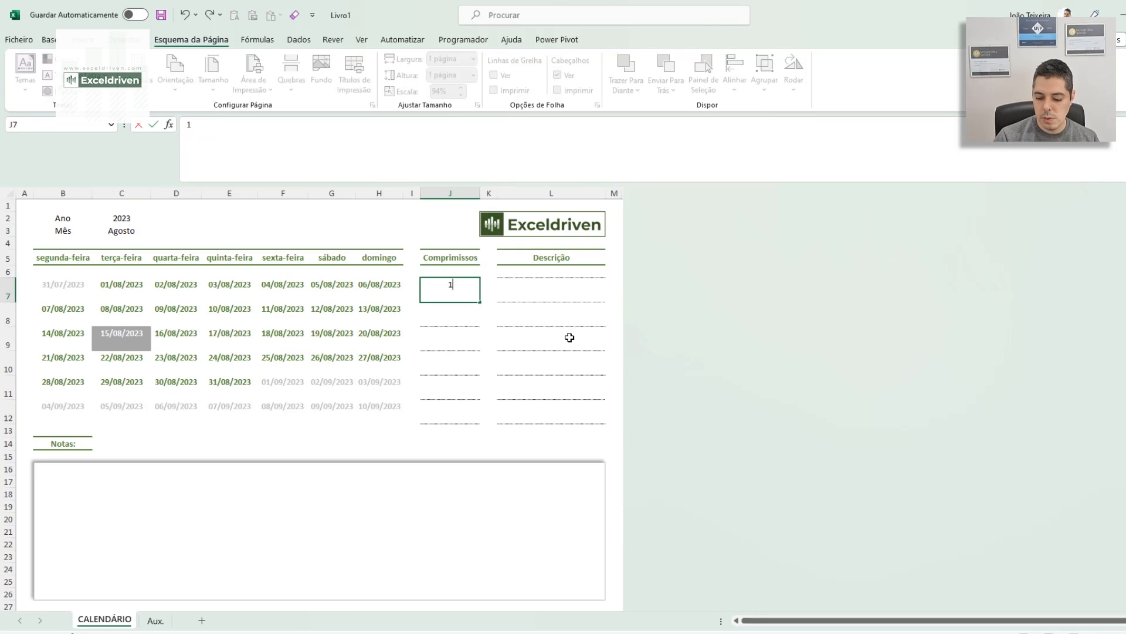
type("9/08")
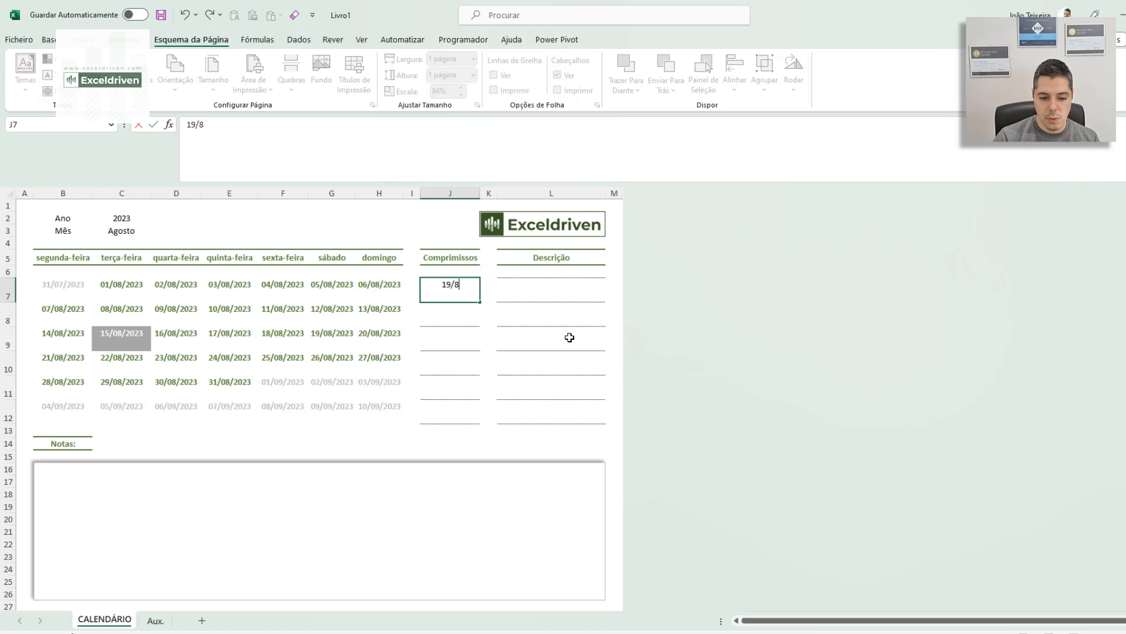
key("Return")
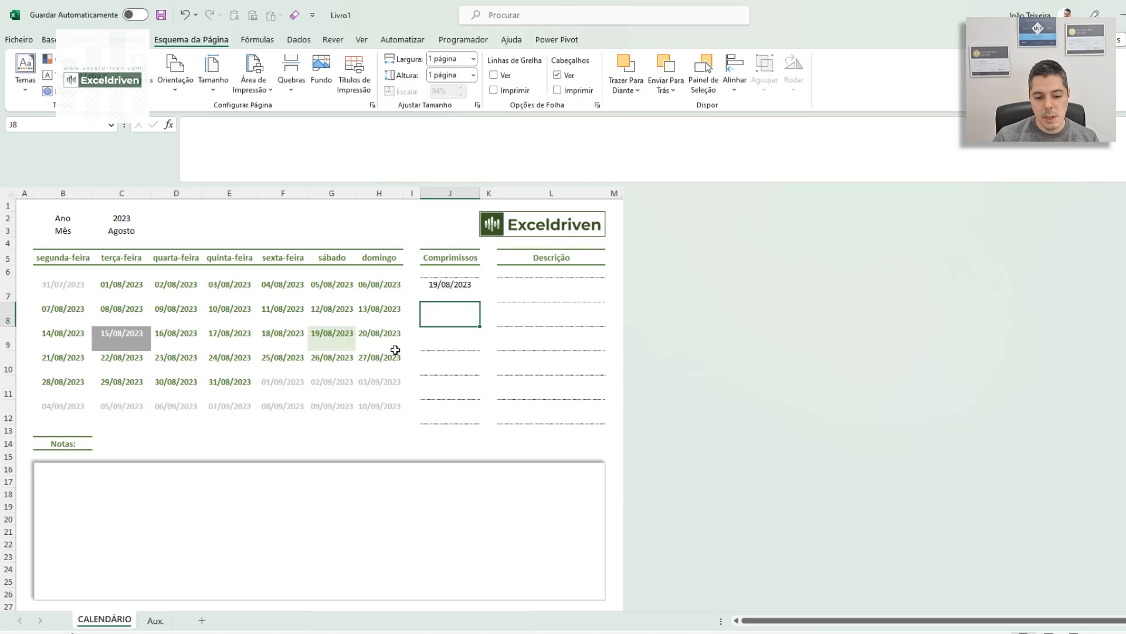
left_click(536, 288)
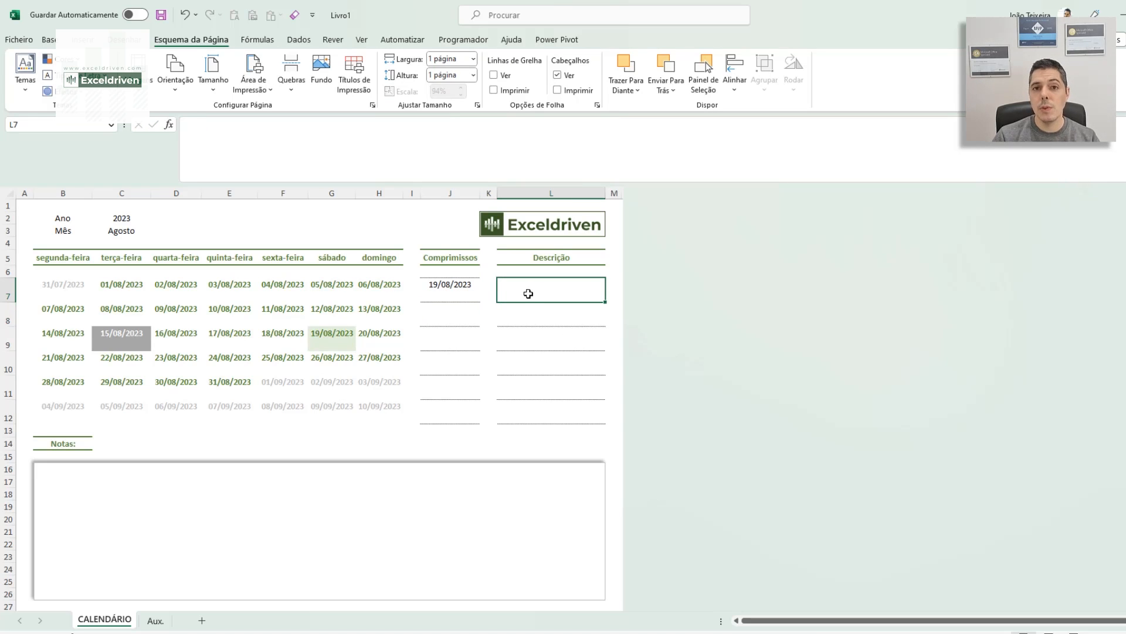